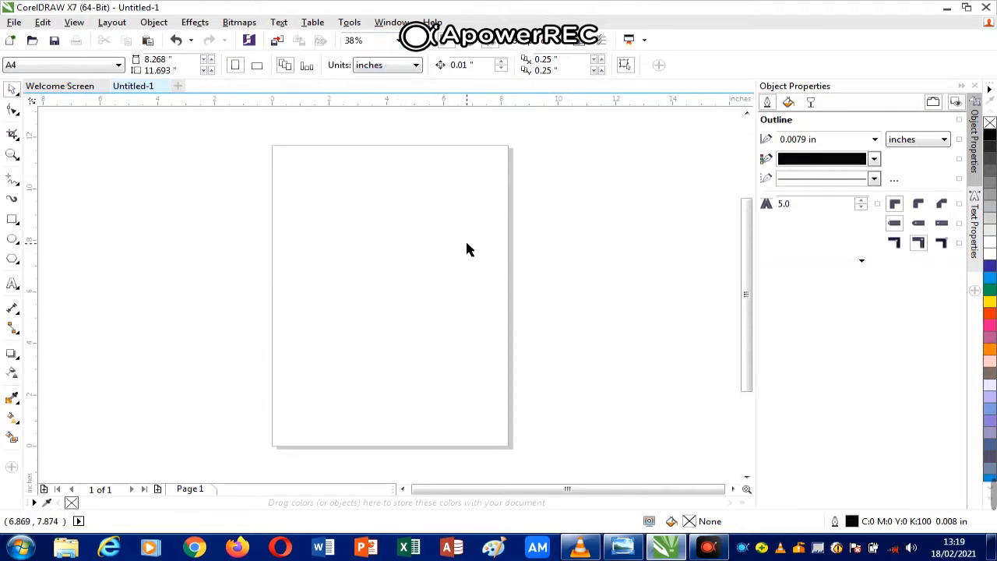
- Check the reference cover image, and draw a rectangle about 8.25 by 3.5 inches across the lower half of the page
click(621, 547)
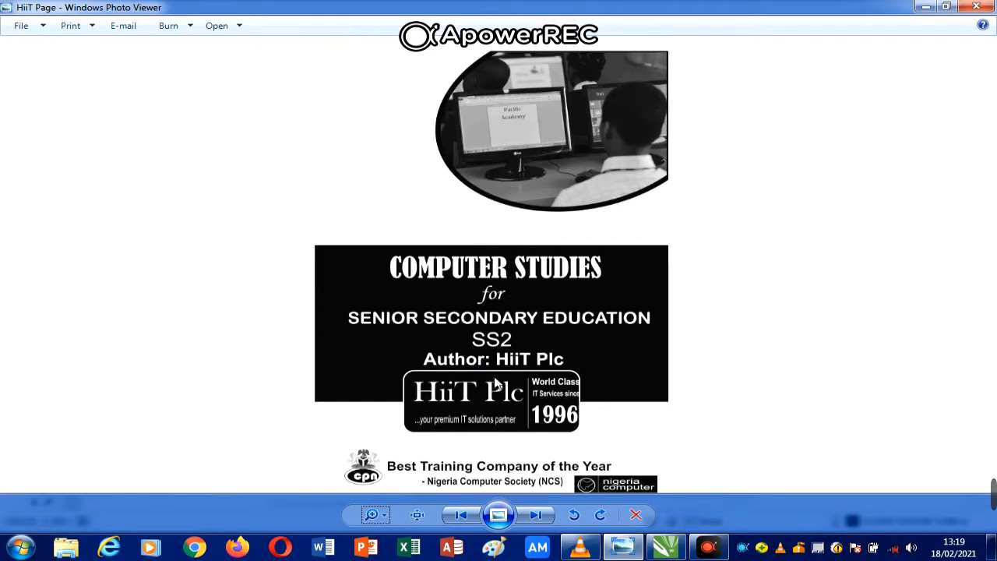
click(665, 548)
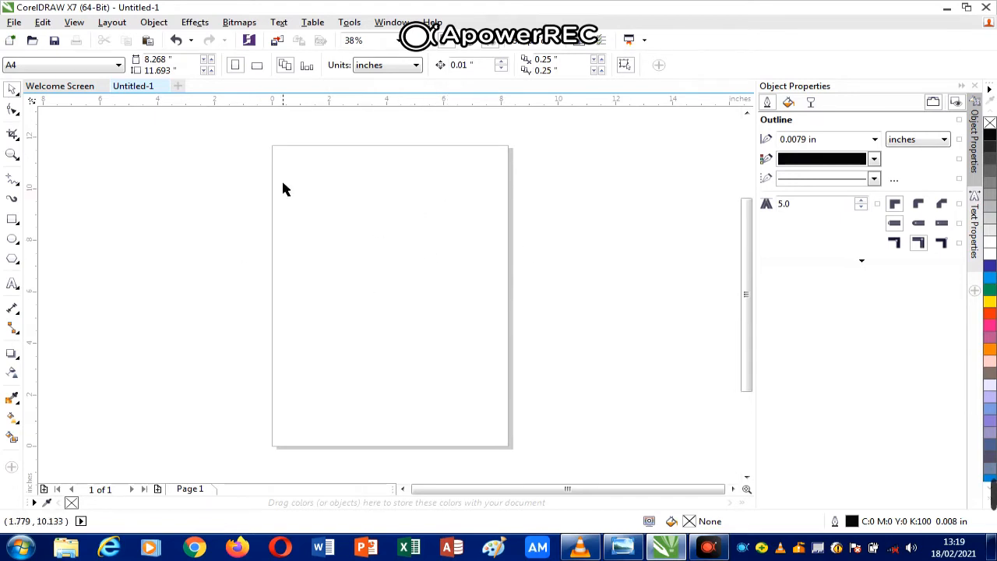
click(12, 219)
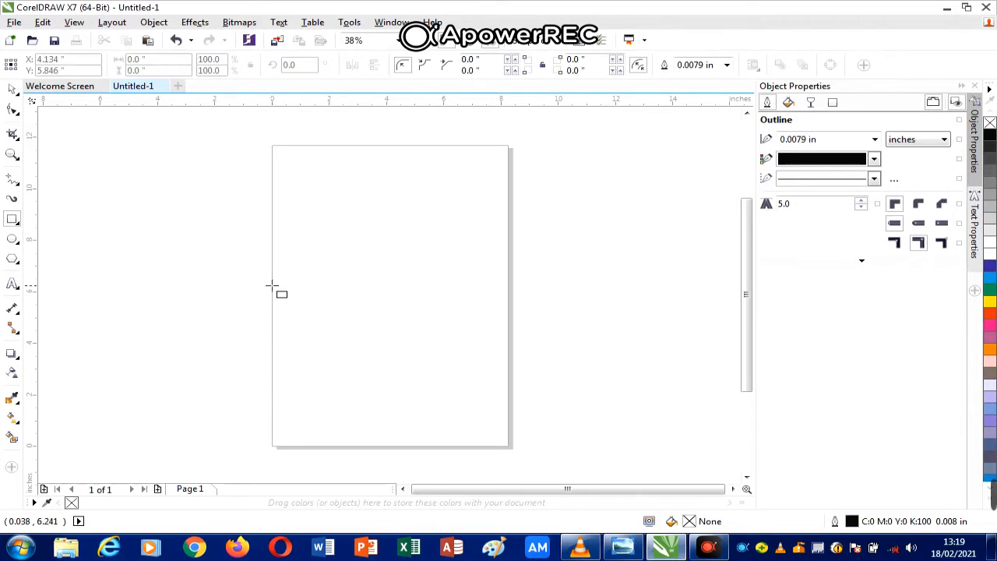
drag(271, 285, 508, 375)
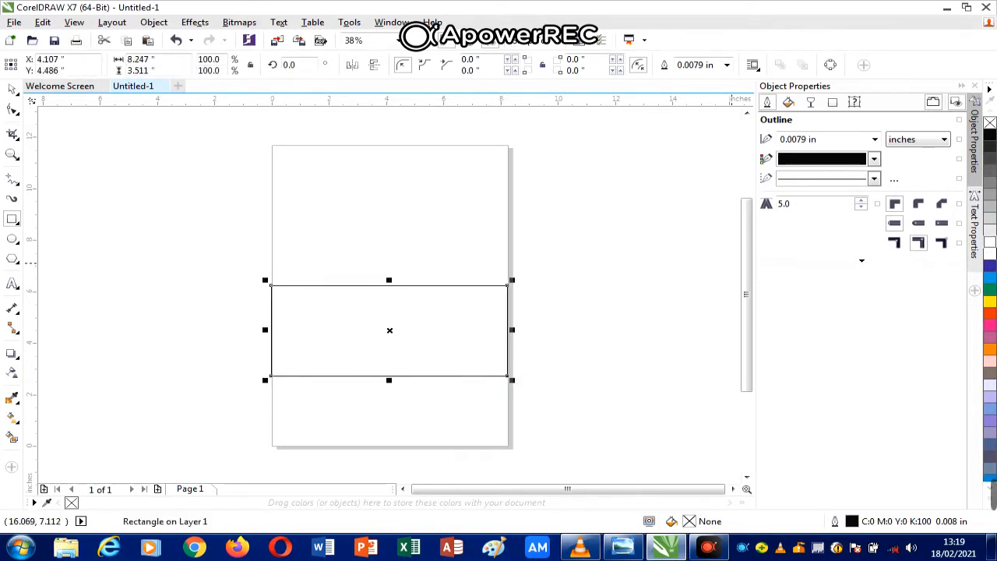
- Remove the full-width rectangle's outline and fill it with black
click(874, 139)
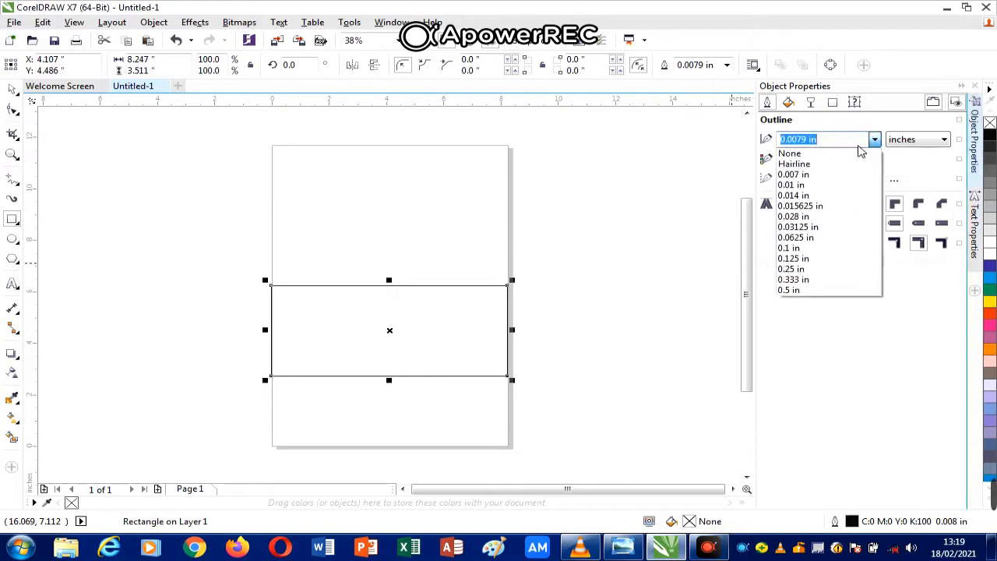
click(791, 154)
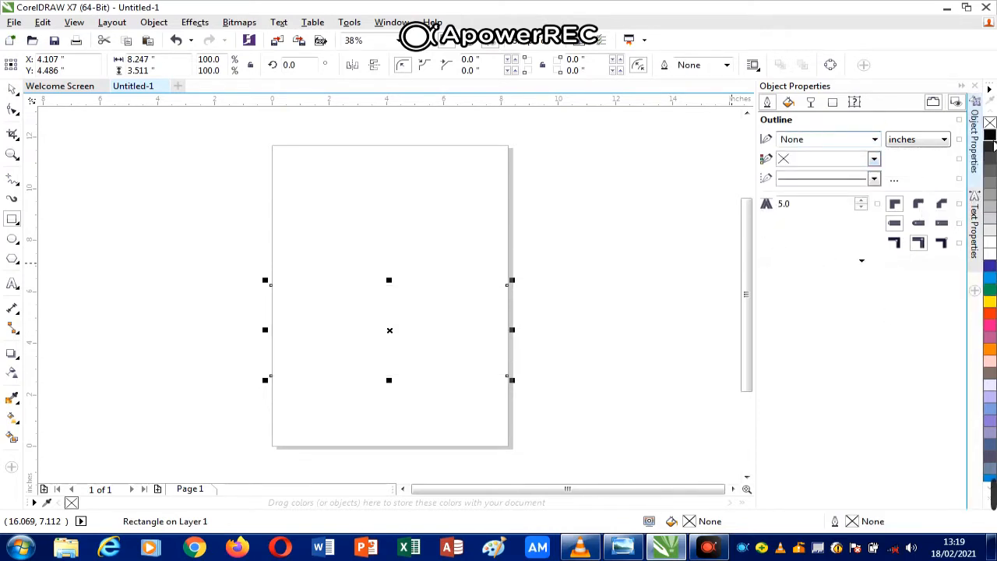
click(990, 135)
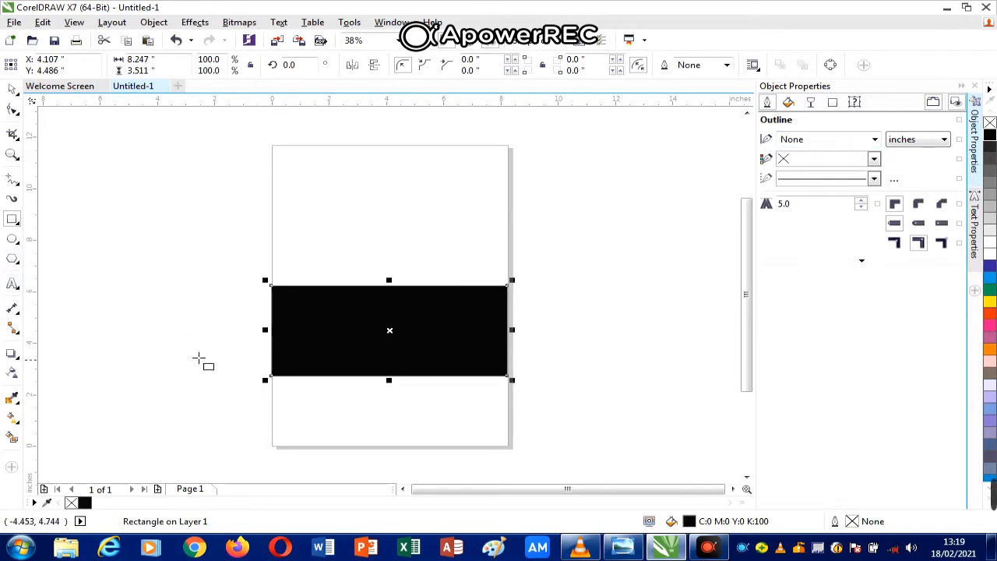
- Add a rectangle about 4.4 by 1.5 inches with corners rounded about 0.3 inch, centred on the black band's lower edge
drag(120, 303, 250, 344)
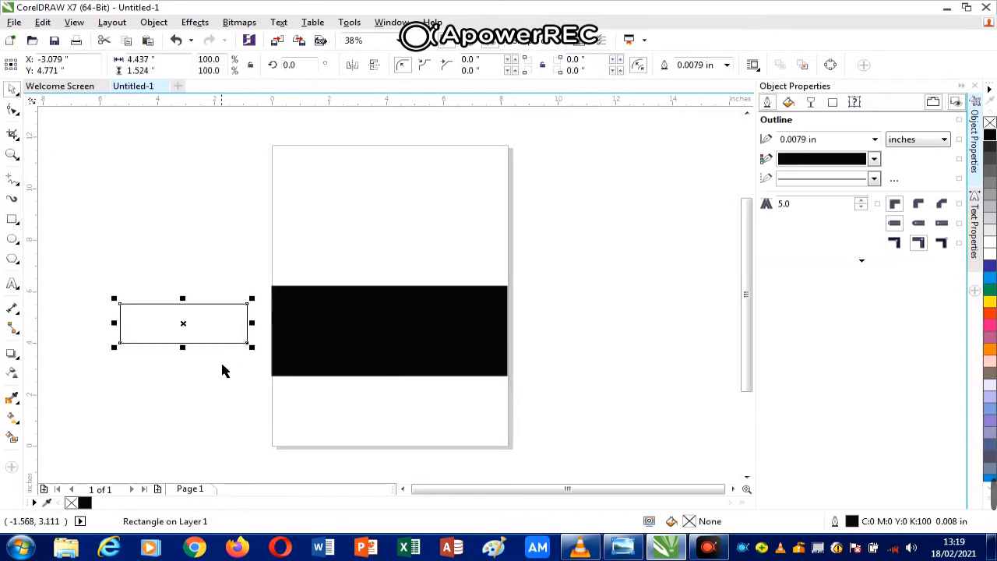
click(13, 110)
drag(120, 306, 394, 372)
click(14, 90)
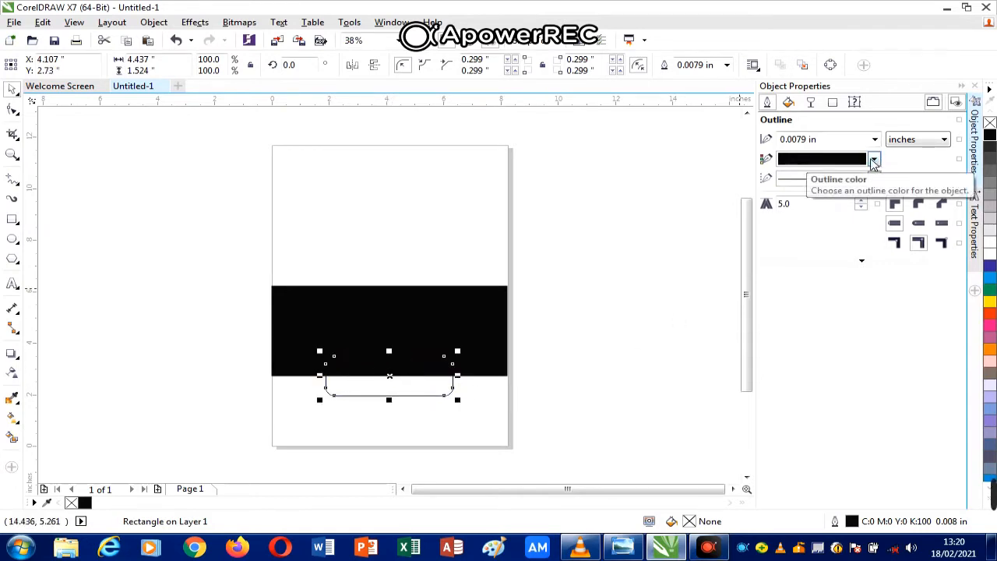
- Give the rounded rectangle a white 0.028 in outline and a black fill
click(875, 159)
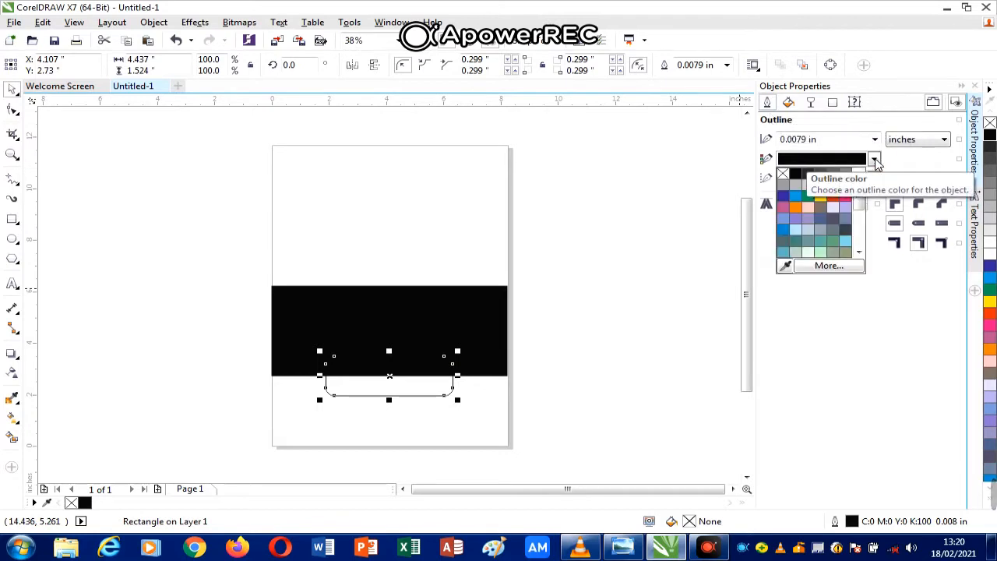
click(847, 187)
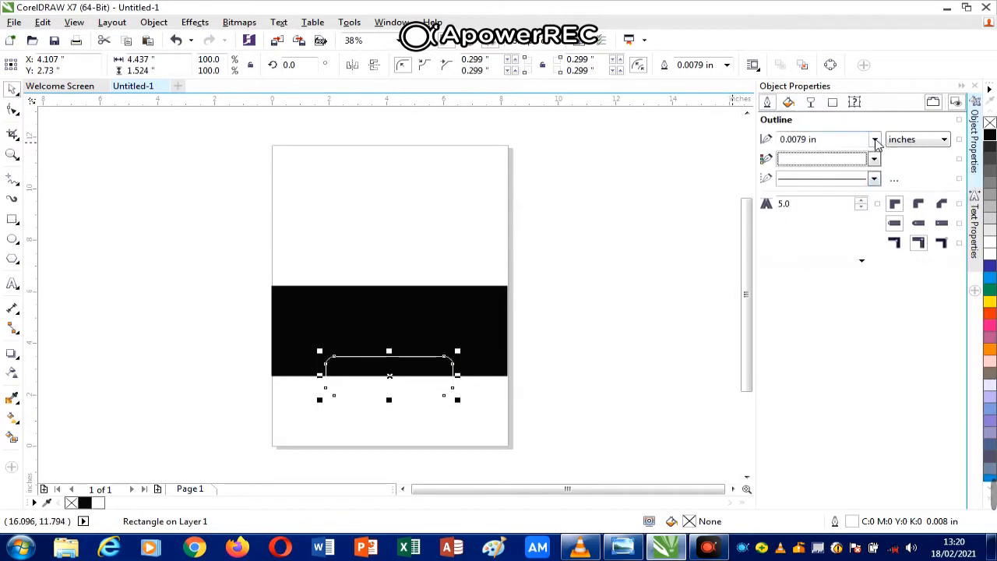
click(875, 141)
click(810, 203)
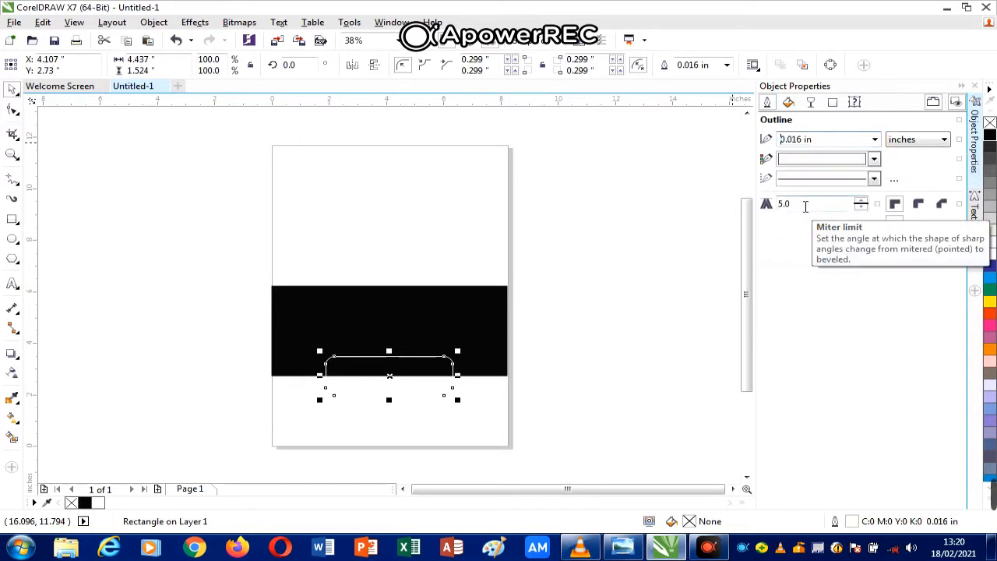
click(875, 139)
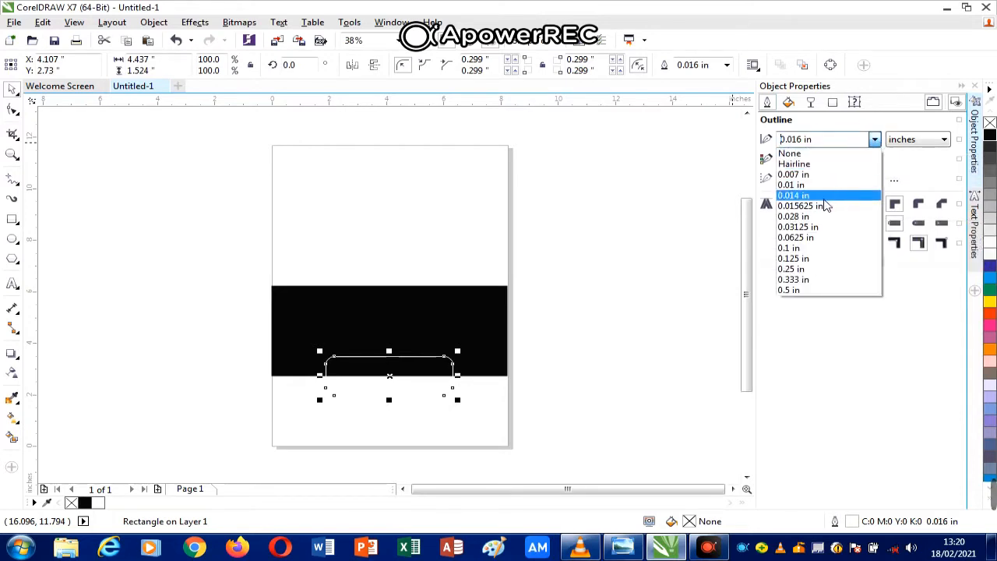
click(813, 205)
click(875, 141)
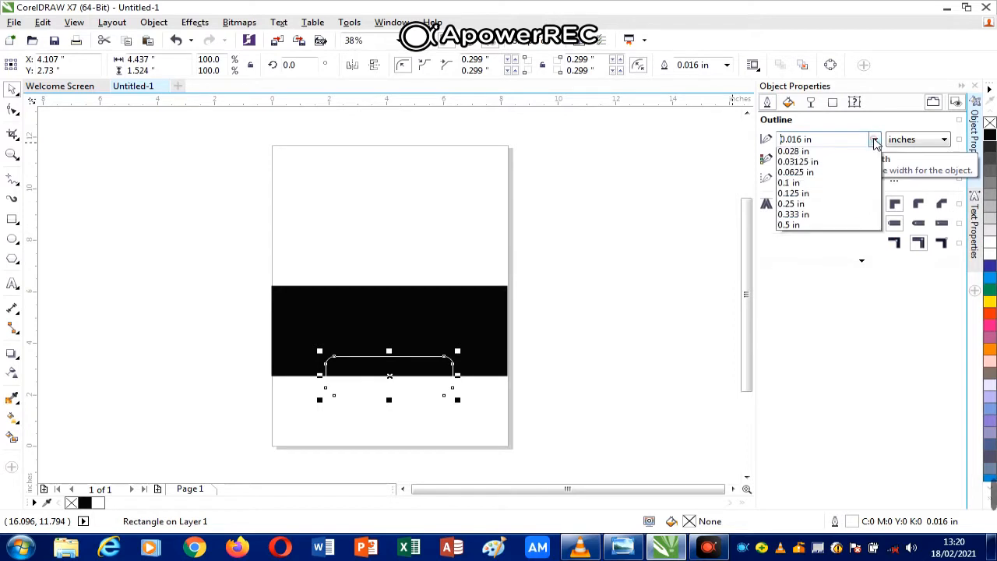
click(790, 252)
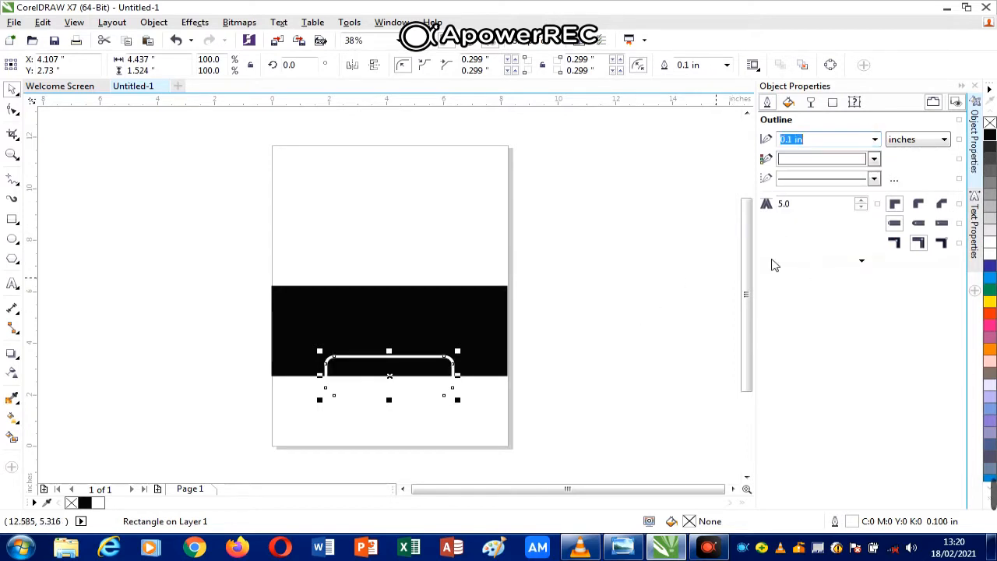
click(875, 140)
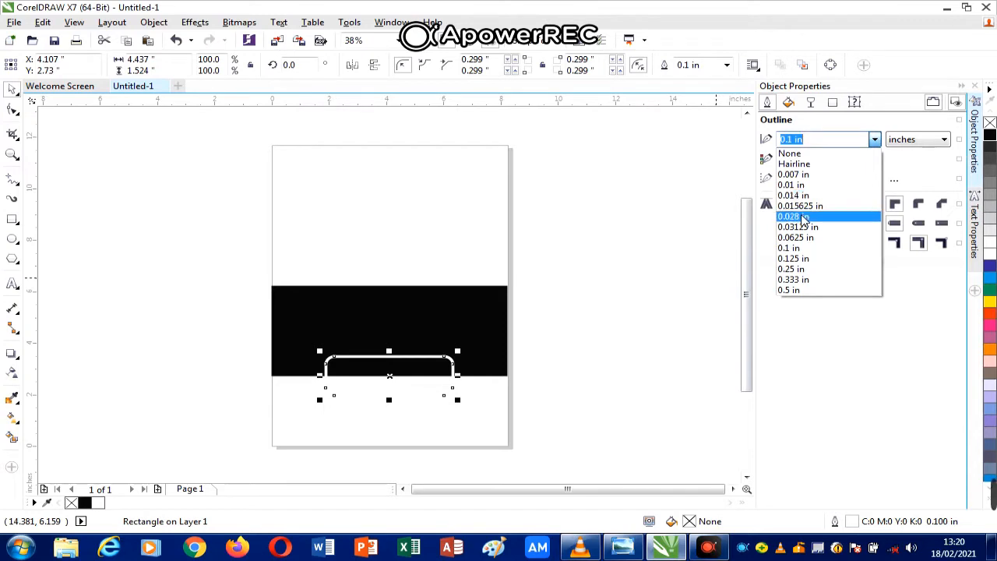
click(800, 216)
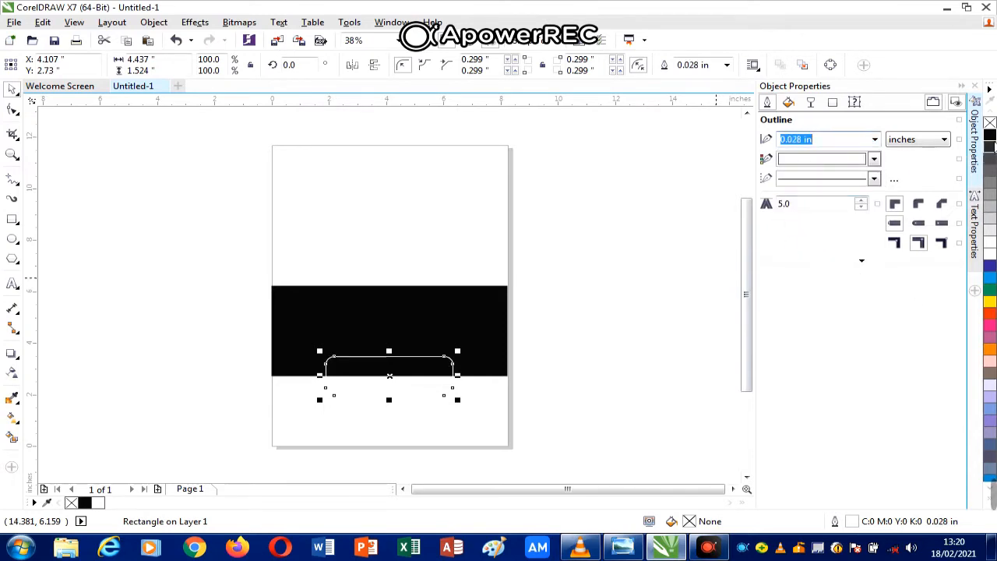
click(988, 139)
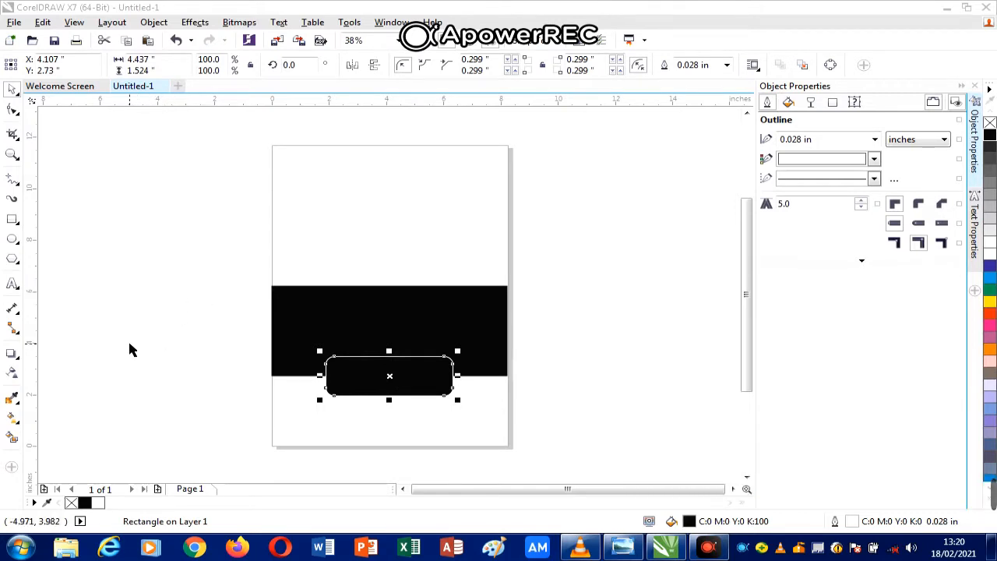
- Draw a rectangle about 3.8 by 0.9 inches beside the page and fill it with black
click(12, 220)
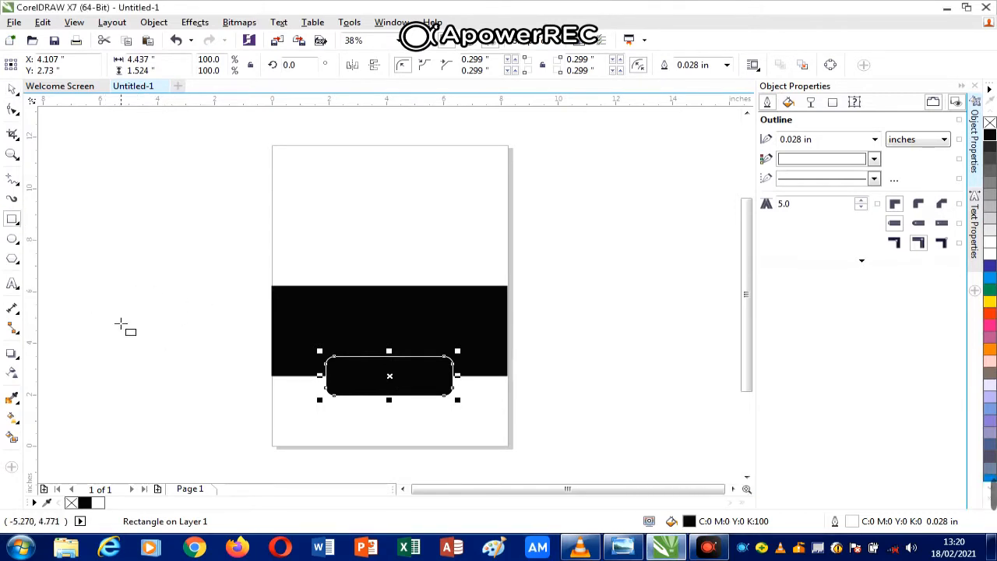
drag(160, 320, 226, 329)
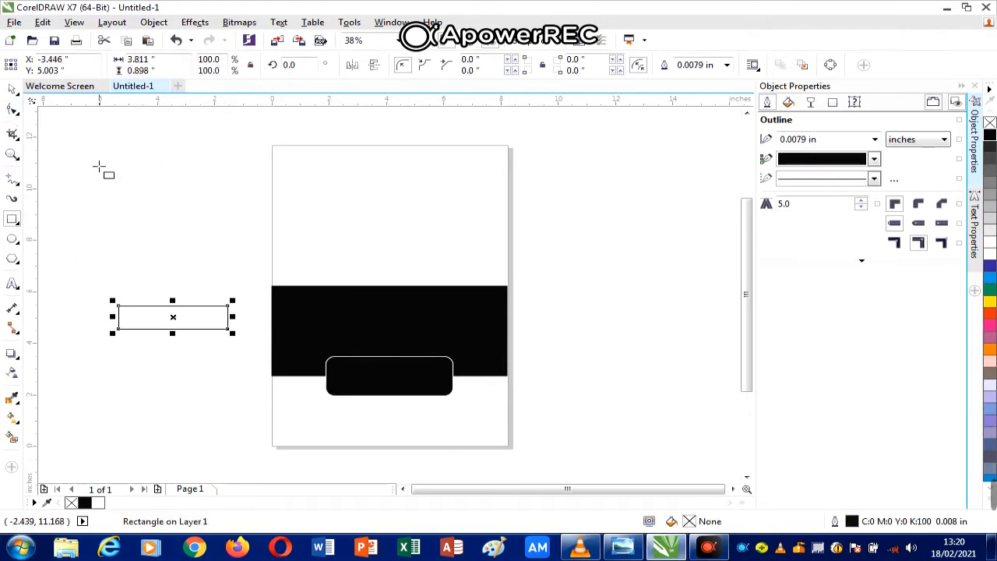
click(989, 135)
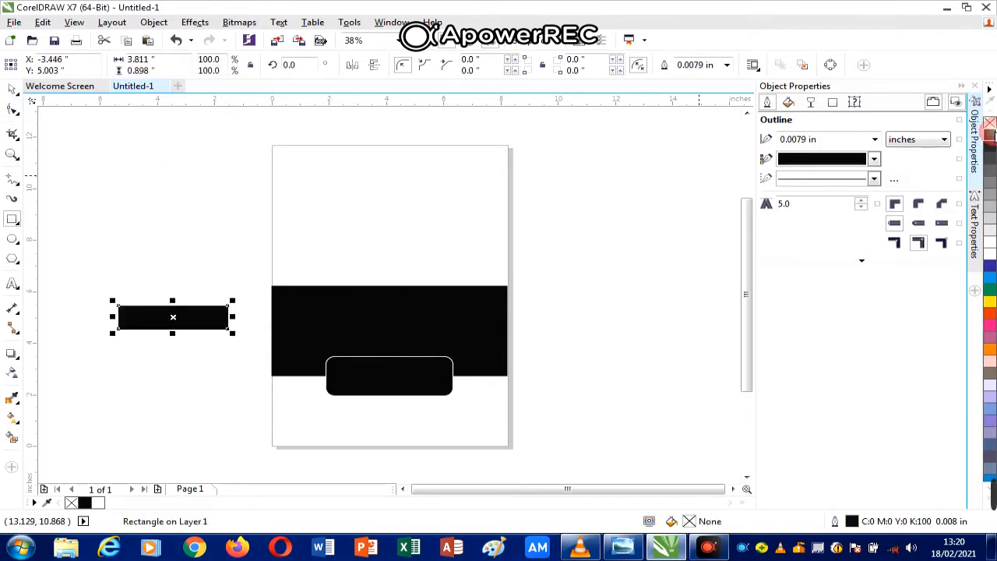
- Move the small black rectangle to the page's lower-right corner and scale it down to about 1.6 by 0.37 inches
click(13, 89)
drag(175, 317, 446, 425)
drag(506, 408, 463, 428)
click(591, 420)
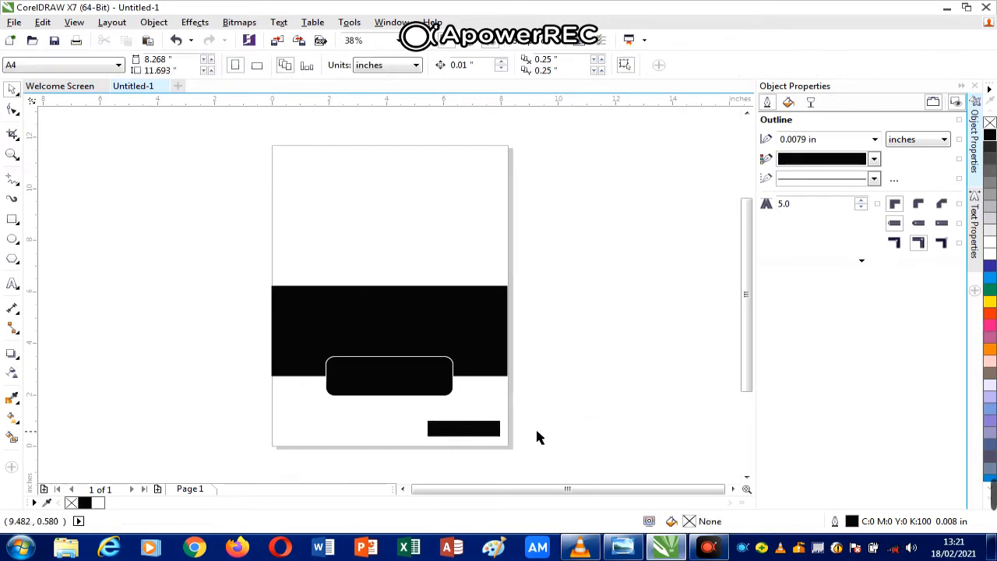
click(467, 433)
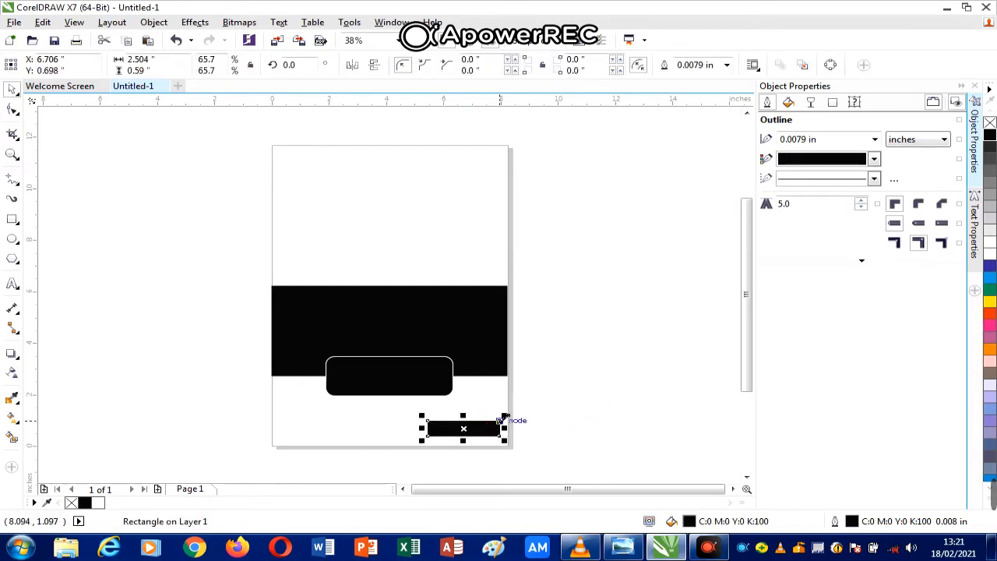
drag(505, 415, 479, 426)
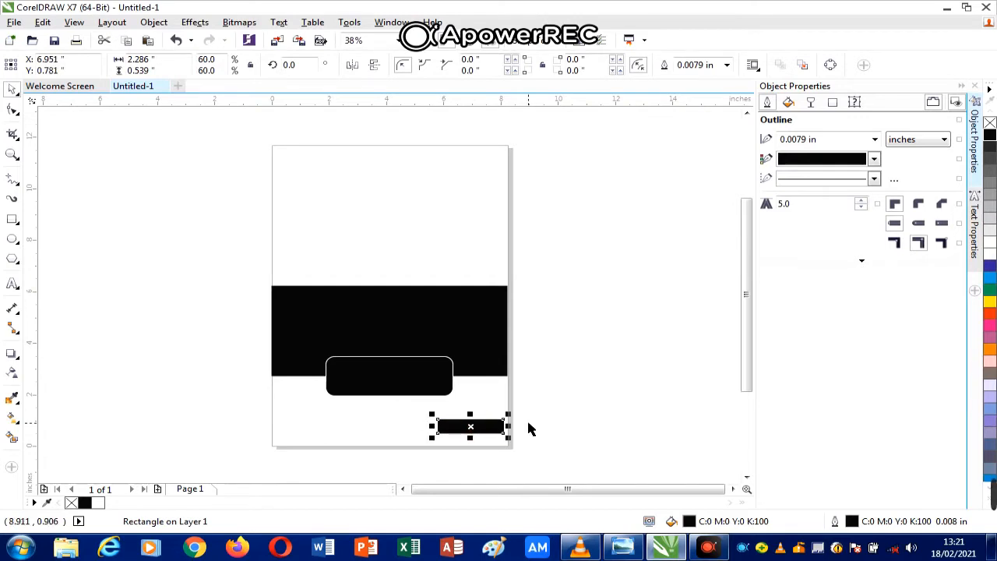
click(605, 428)
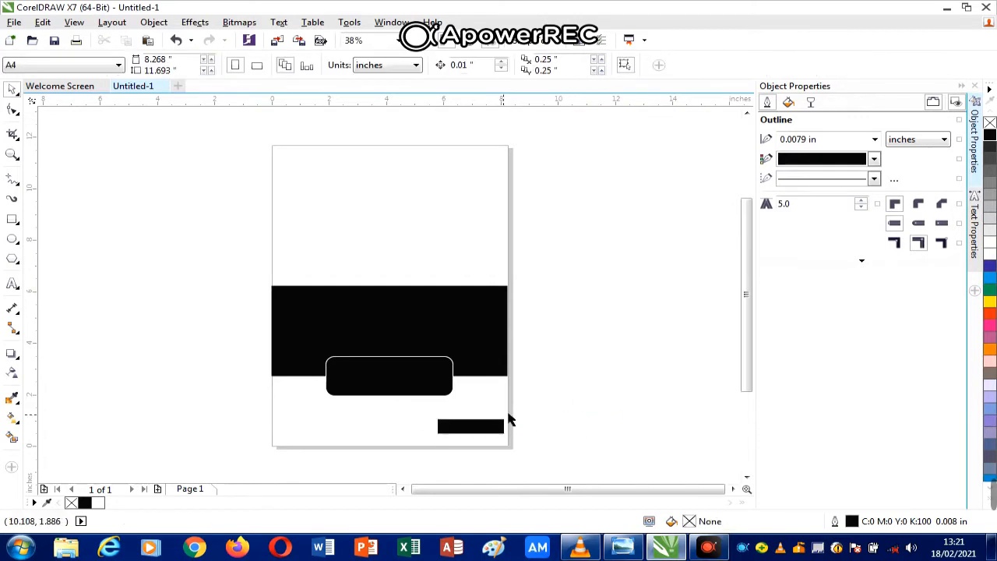
click(474, 424)
drag(507, 425, 452, 423)
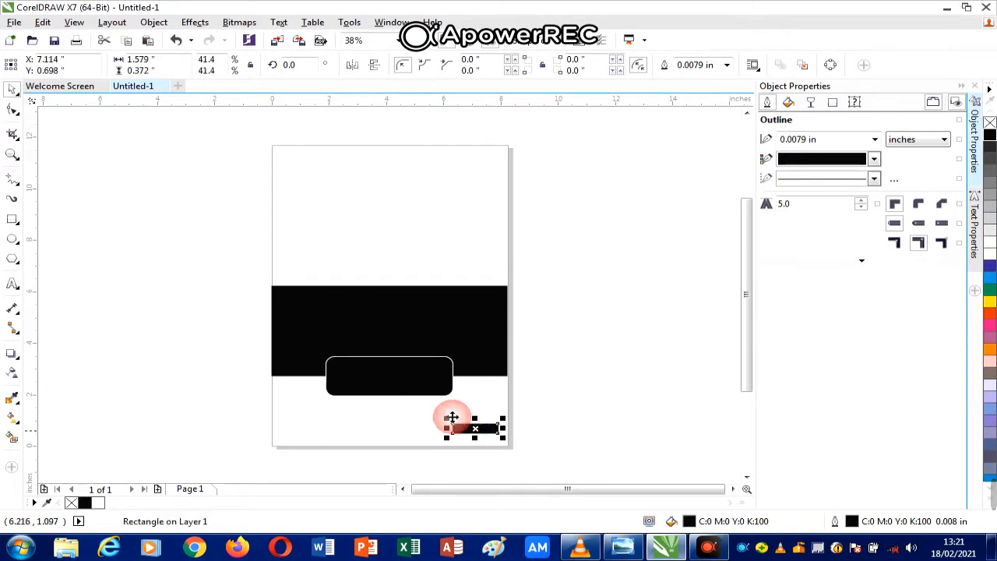
click(567, 421)
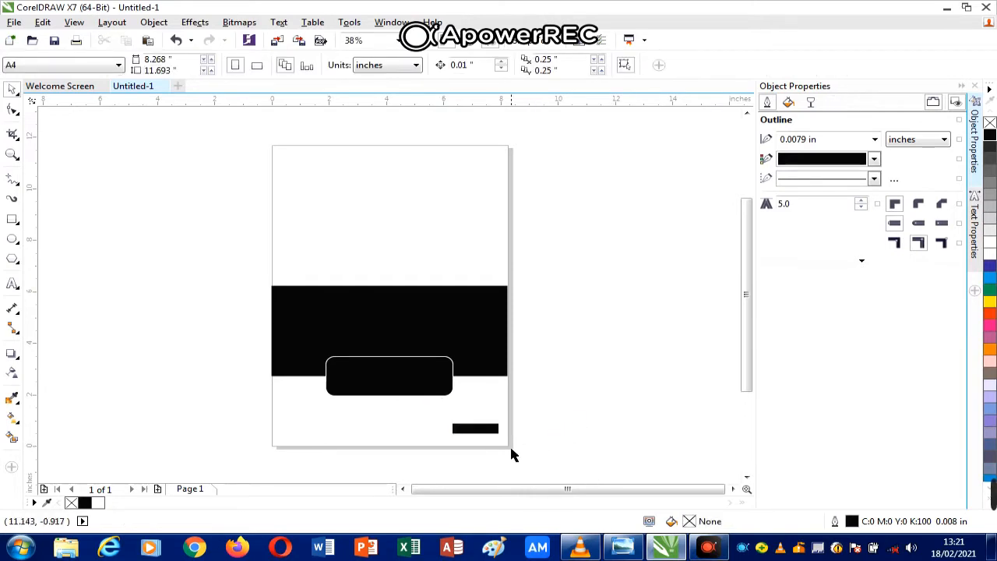
- Draw an ellipse about 1.44 by 0.98 inches beside the page, with a black-filled duplicate scaled to about 1.22 by 0.83 inches
click(12, 240)
drag(101, 361, 146, 390)
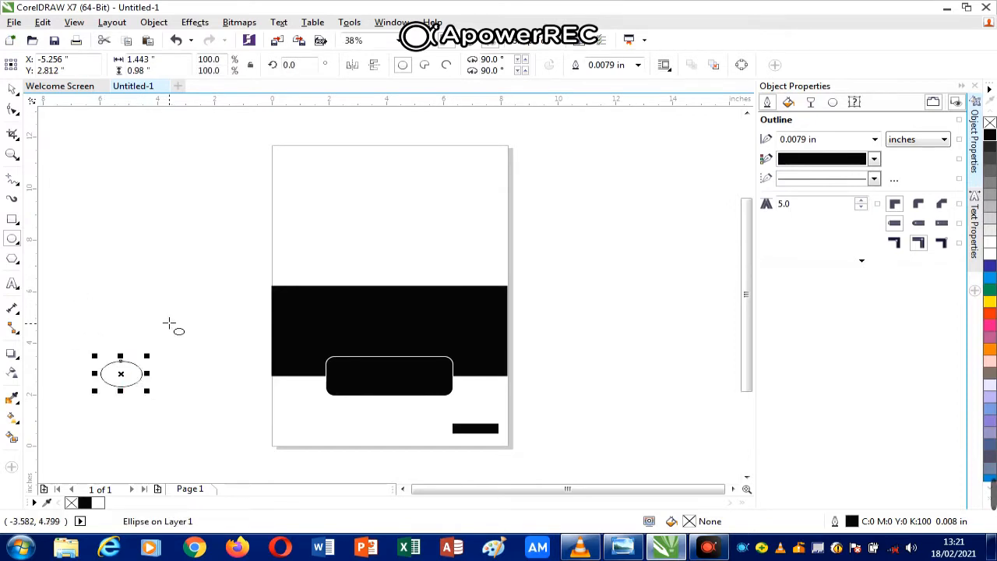
key(ctrl+d)
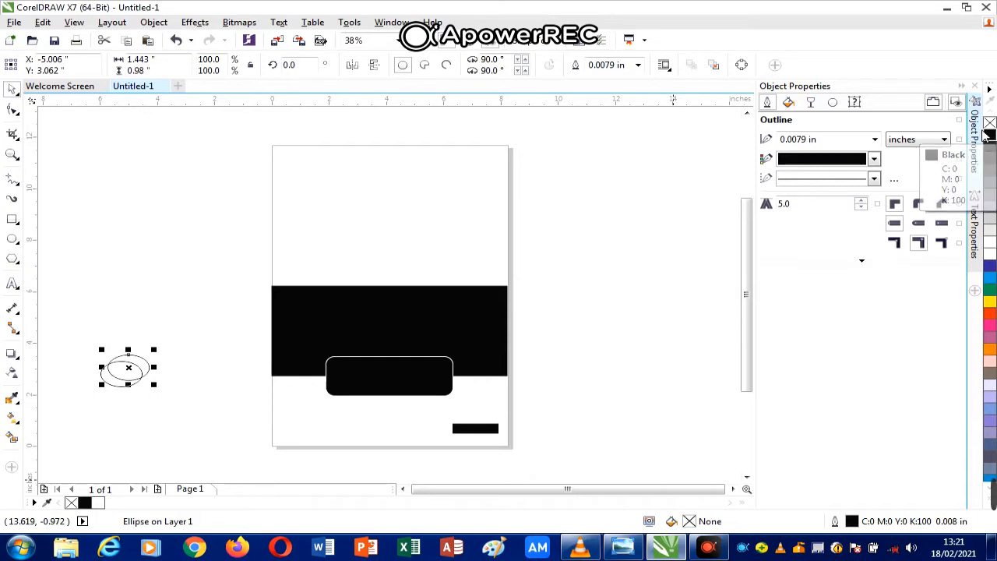
click(990, 137)
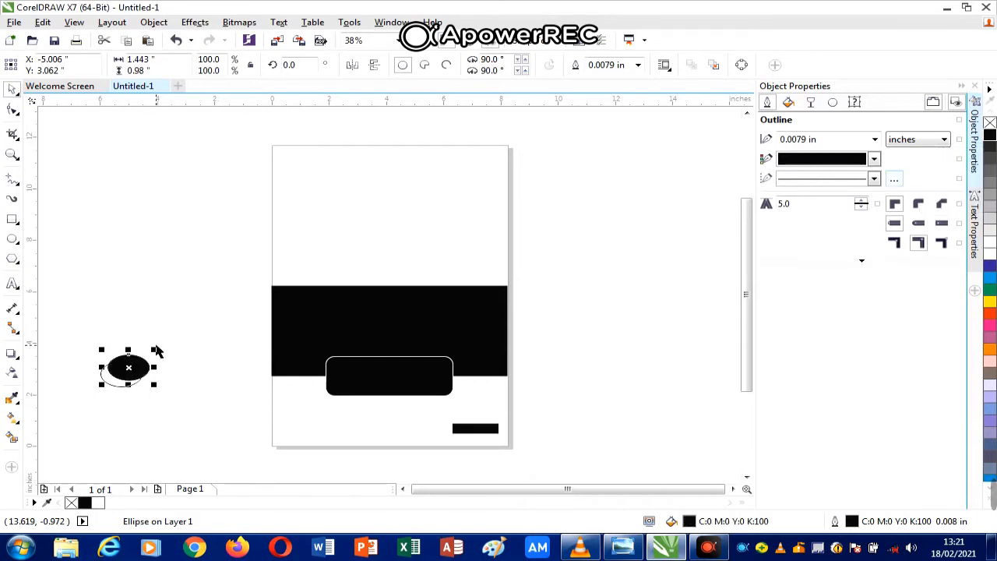
drag(155, 347, 147, 353)
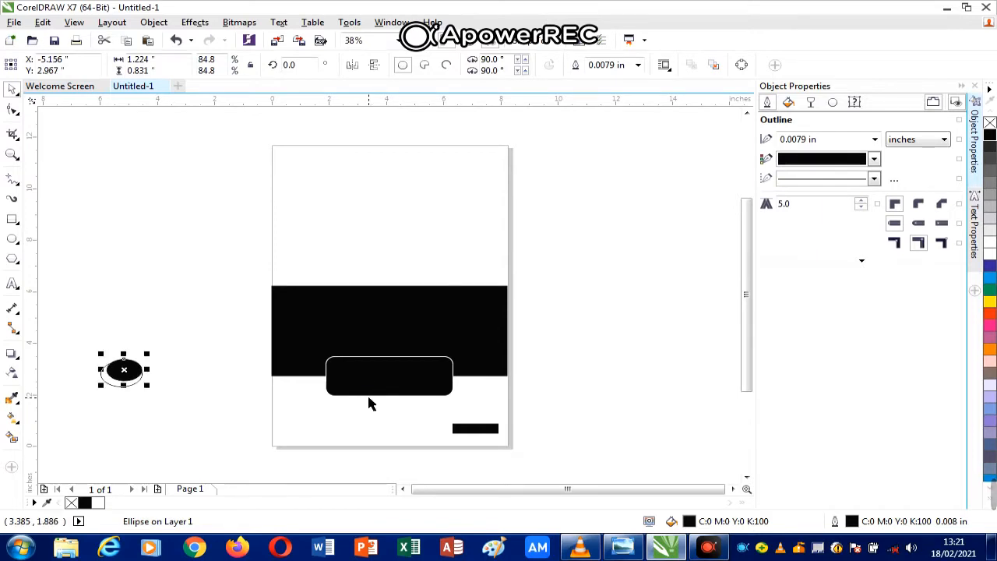
- Nudge the black ellipse to the centre of the outlined ellipse and group the two
key(Down)
key(Down)
key(Down)
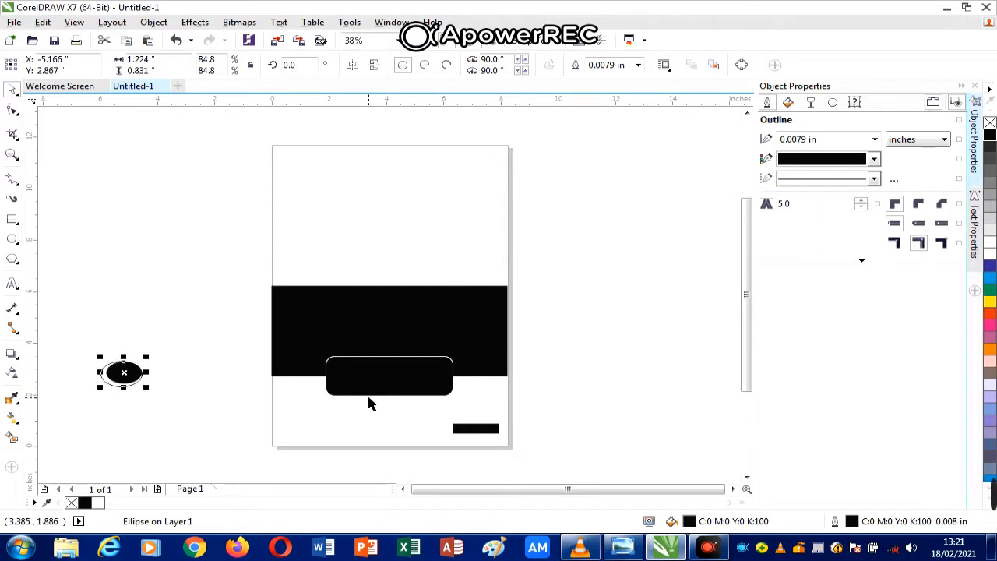
key(Left)
key(Left)
key(Left)
key(Left)
key(Left)
key(Left)
key(Down)
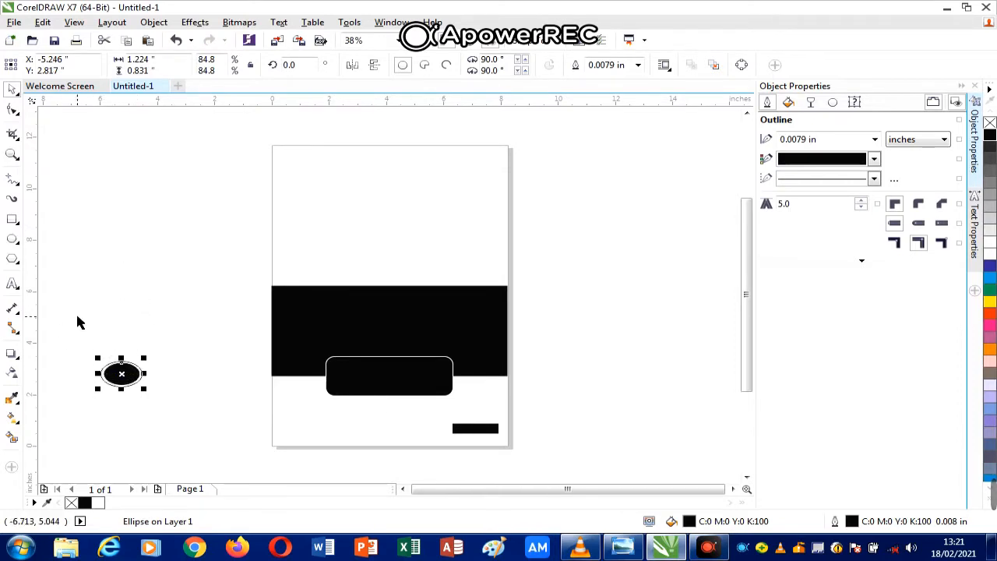
drag(77, 318, 172, 408)
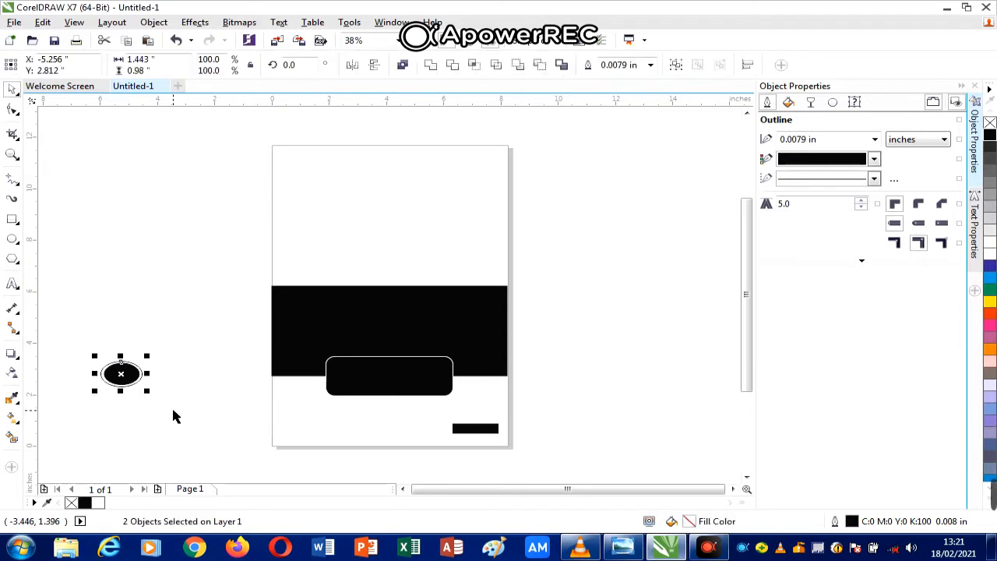
key(ctrl+g)
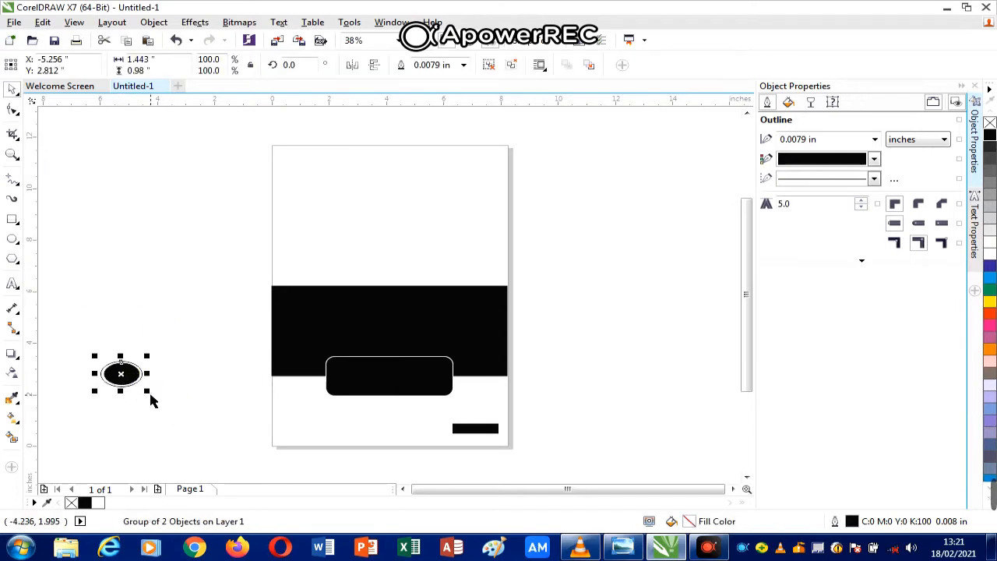
- Move the grouped ellipses to the page's lower-left corner and scale them down to about 0.89 by 0.6 inches
drag(148, 390, 313, 427)
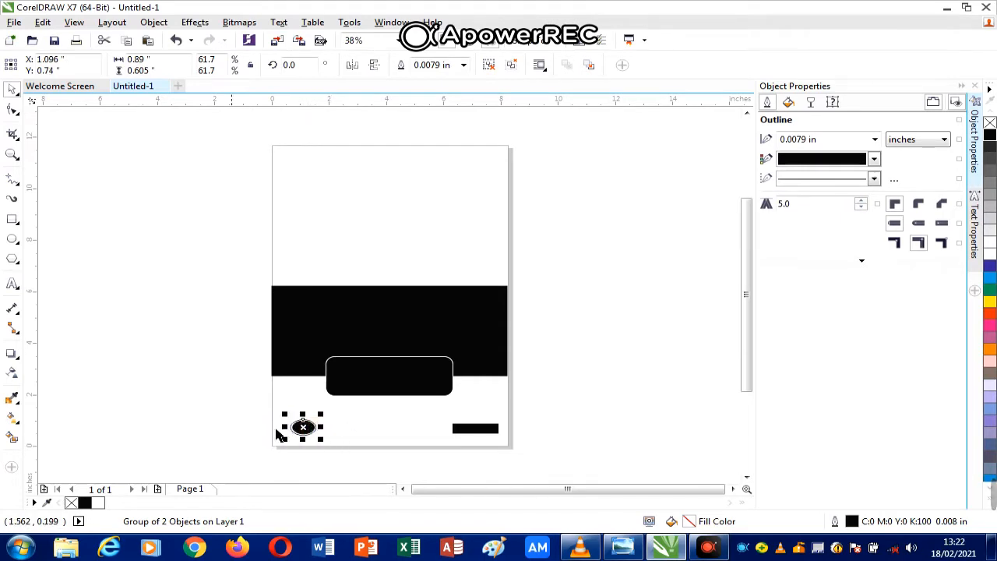
click(160, 389)
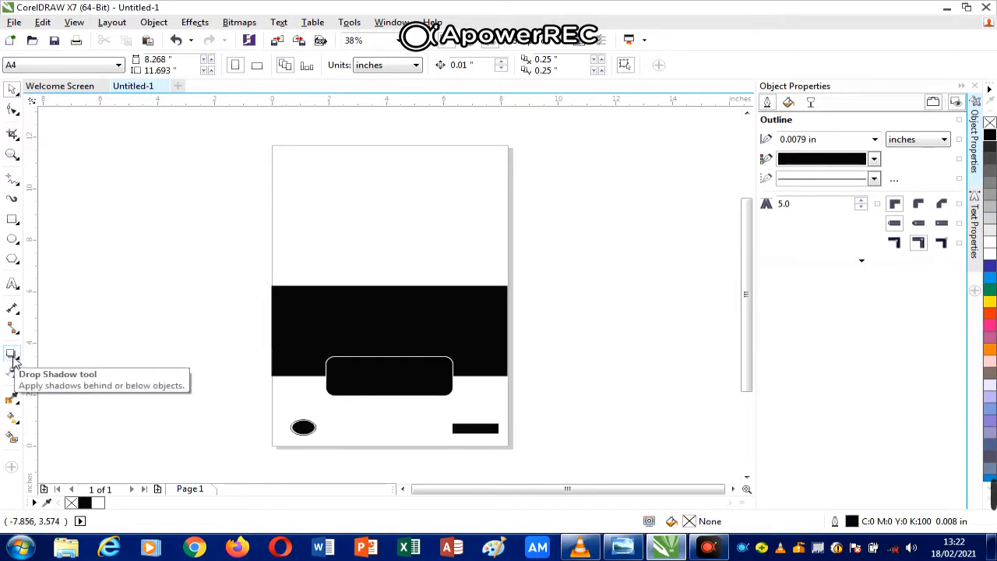
- Add the artistic text "COMPUTER STUDIES" in the empty area left of the page, with a separate text "for" below it
click(12, 285)
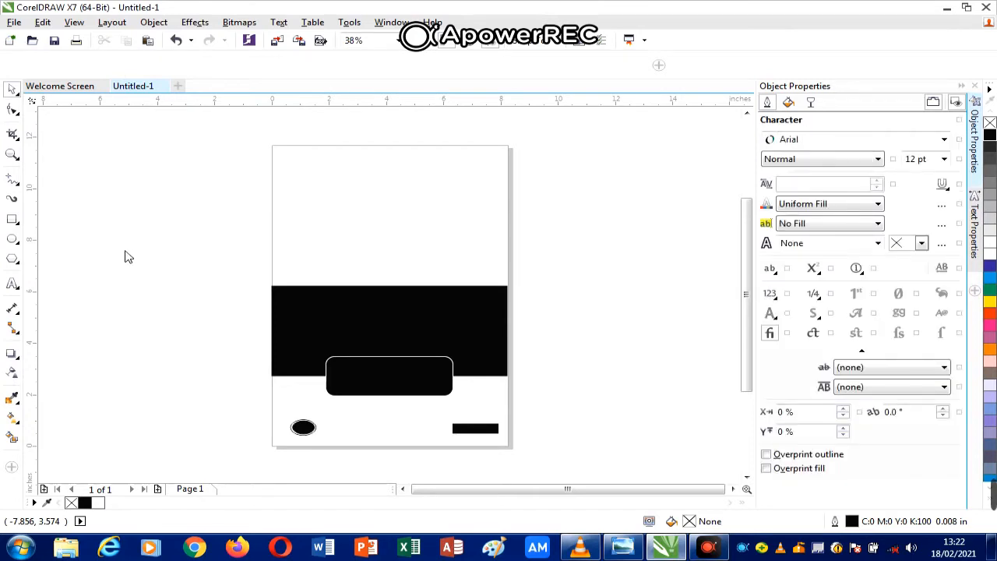
click(94, 231)
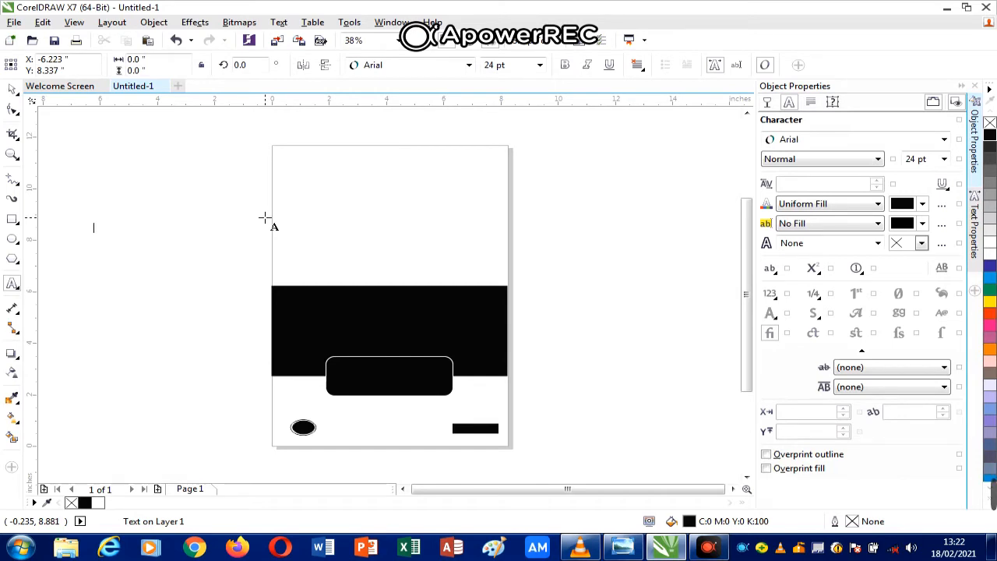
text(COMPUTER ST)
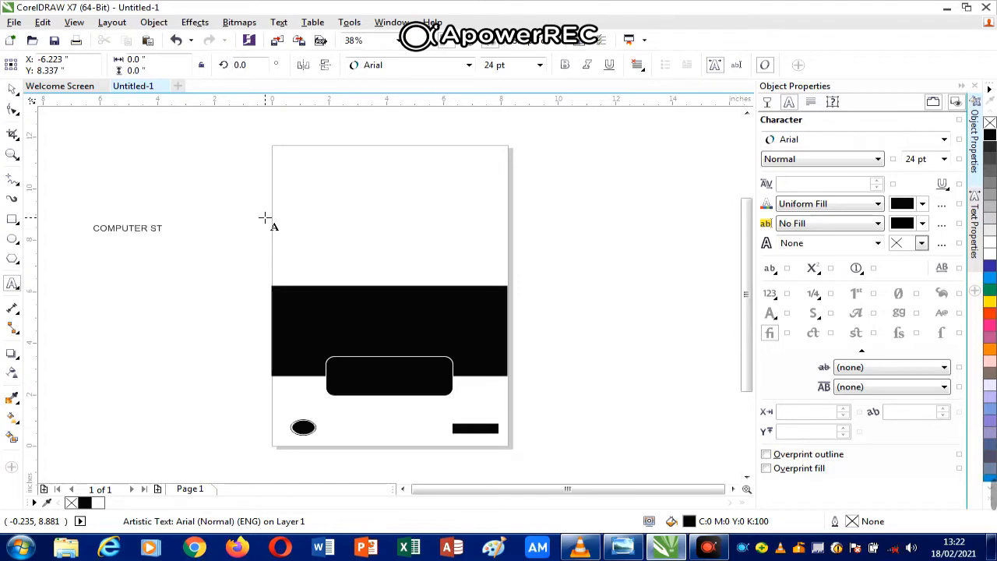
text(UDIES)
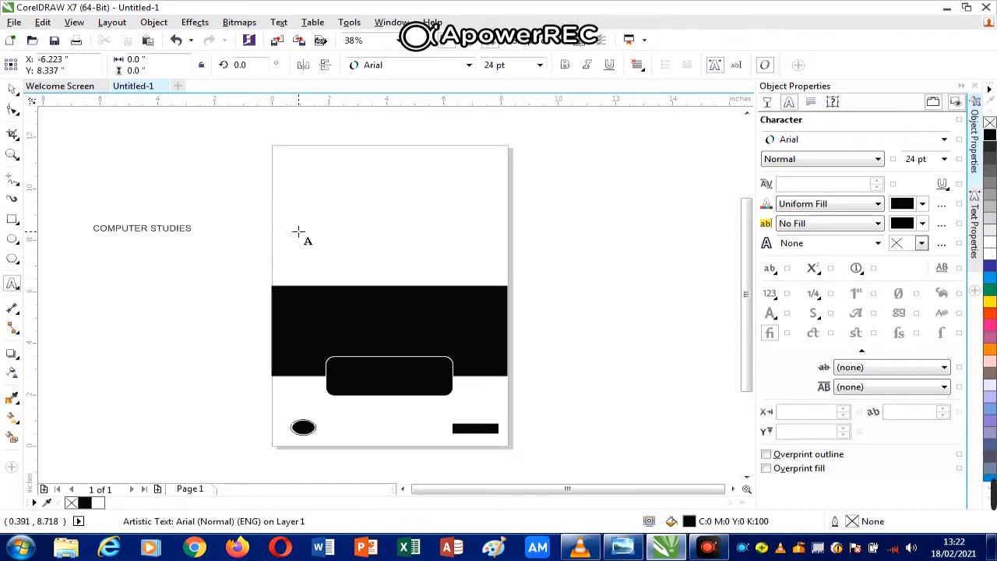
click(125, 251)
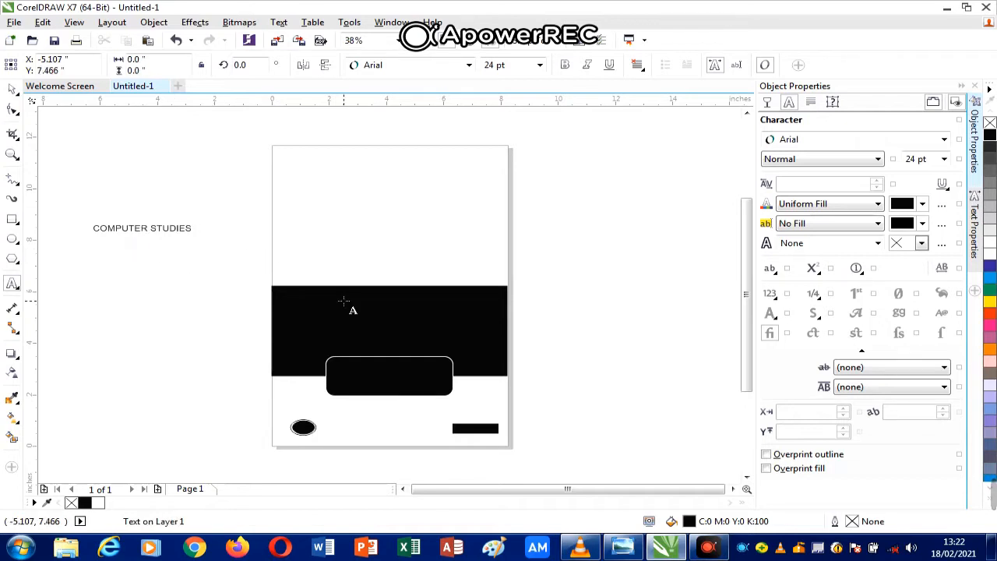
text(FOR)
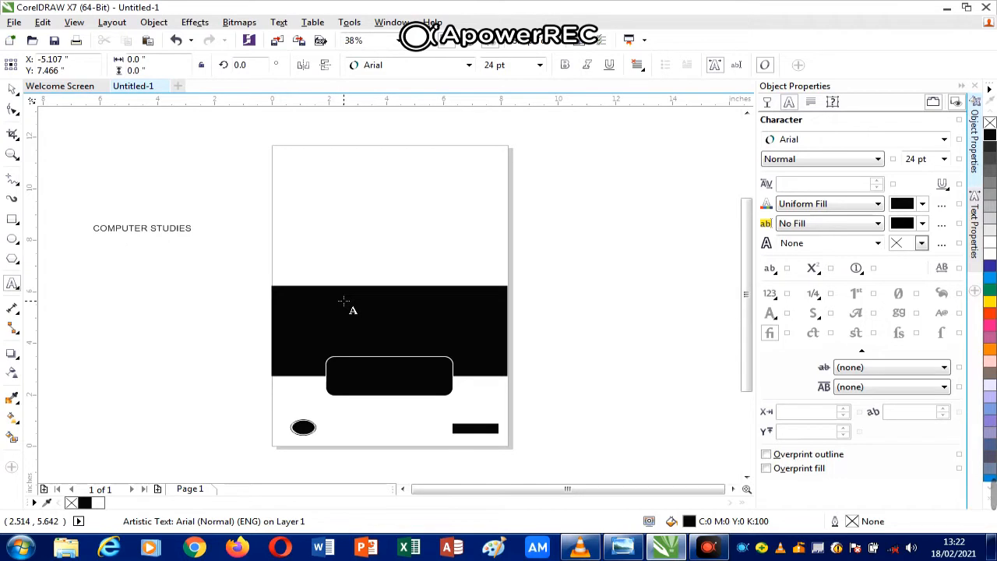
- Add the artistic text "SENIOR SECONDARY EDUCATION" just below the word "for" beside the page
click(85, 284)
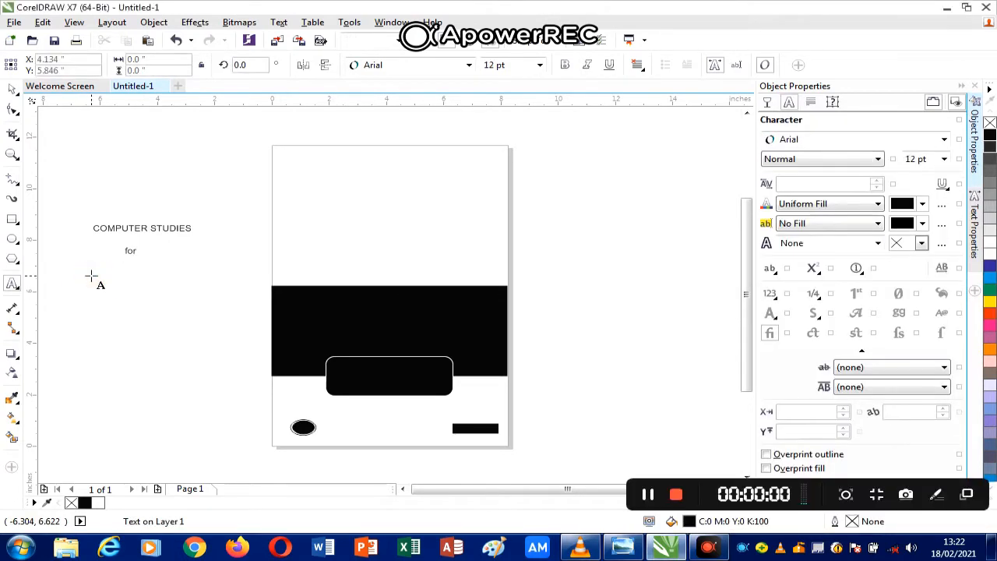
click(78, 263)
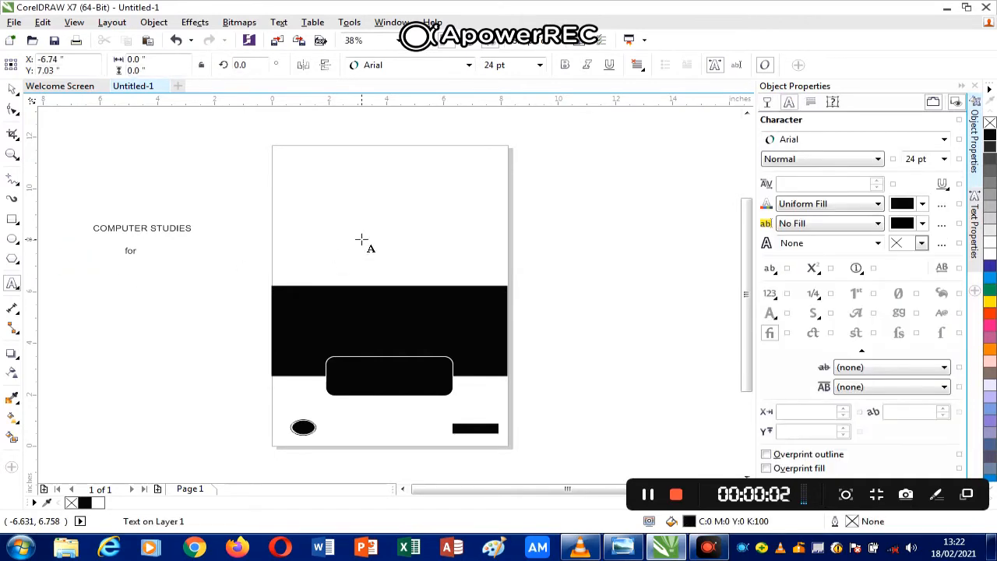
text(S)
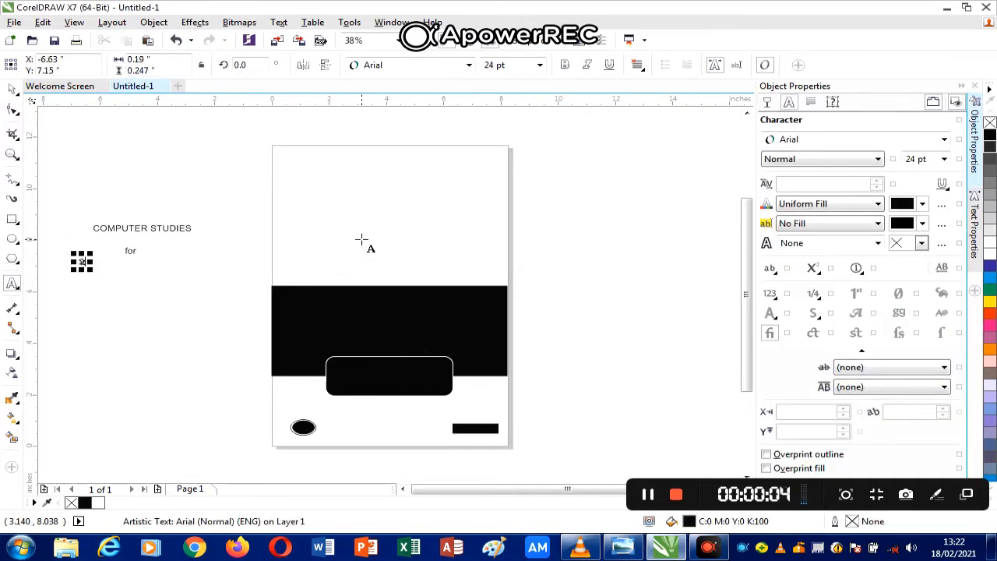
text(E)
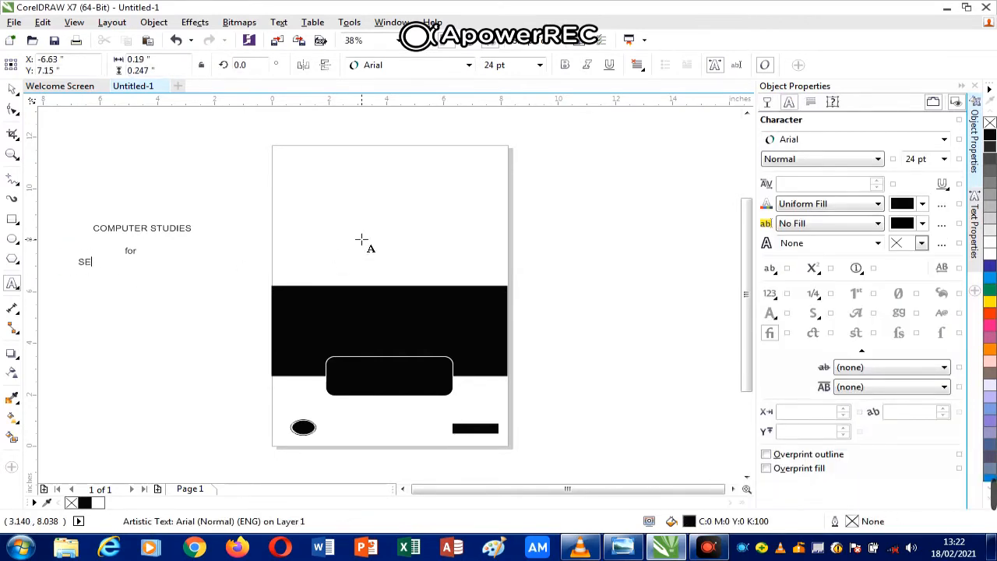
text(NIOR SECONDARY S)
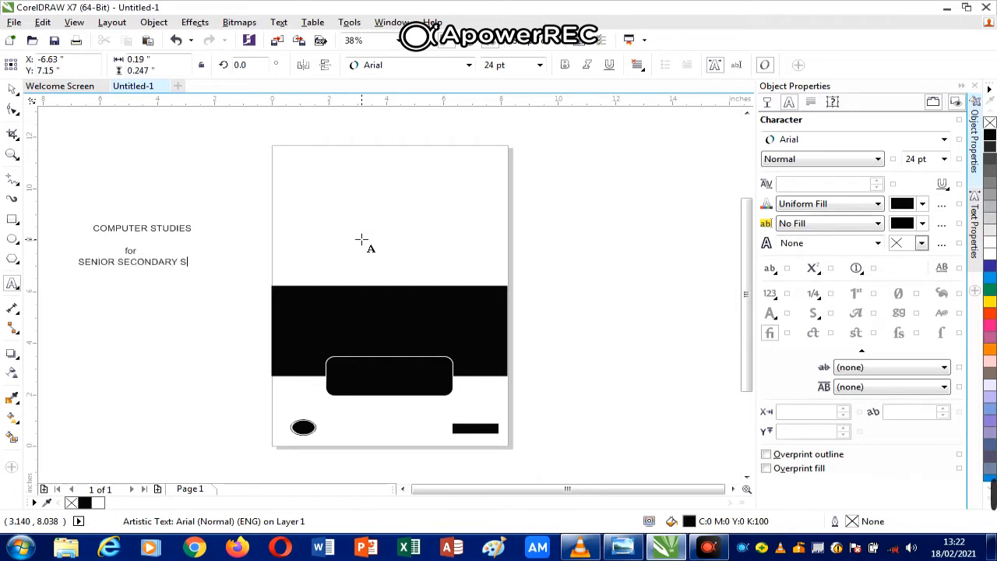
text(CHOOL)
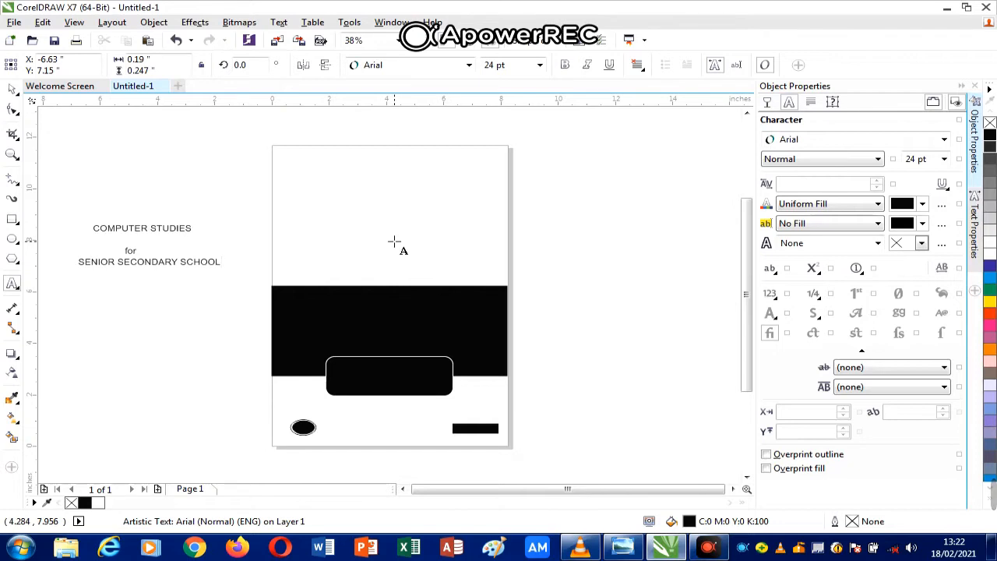
key(BackSpace)
key(BackSpace)
key(BackSpace)
key(BackSpace)
key(BackSpace)
key(BackSpace)
text(EDUCATION)
- Add two separate texts, "Author: HiiT Plc" and "HiiT Plc", one under the other below the senior secondary line
click(115, 310)
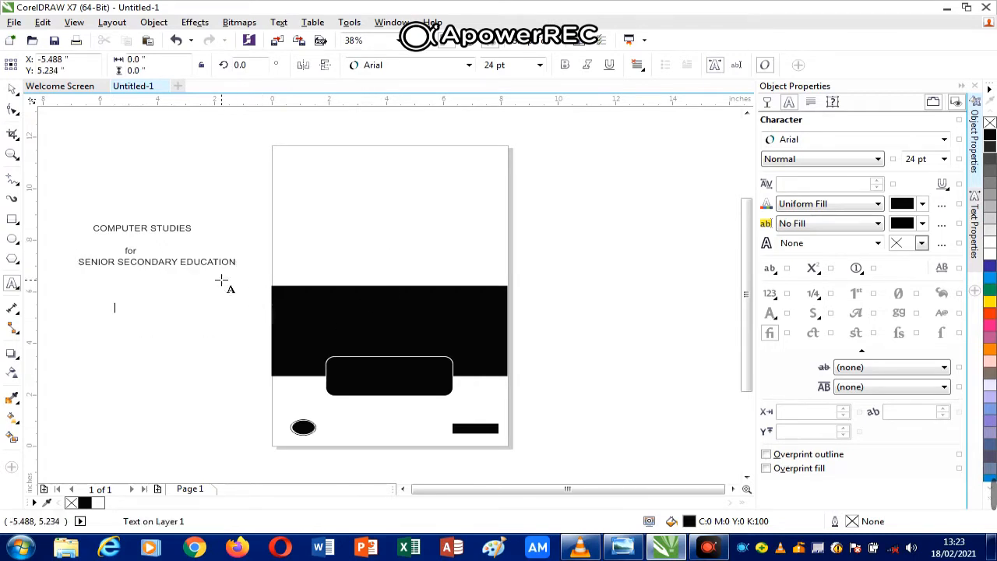
text(A)
key(Escape)
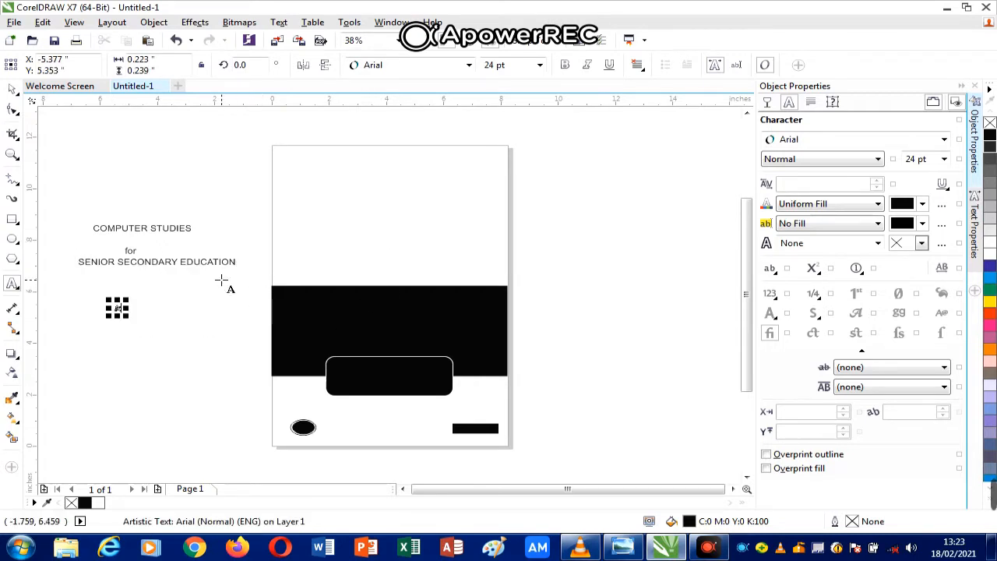
text(uthor: HiiT Plc)
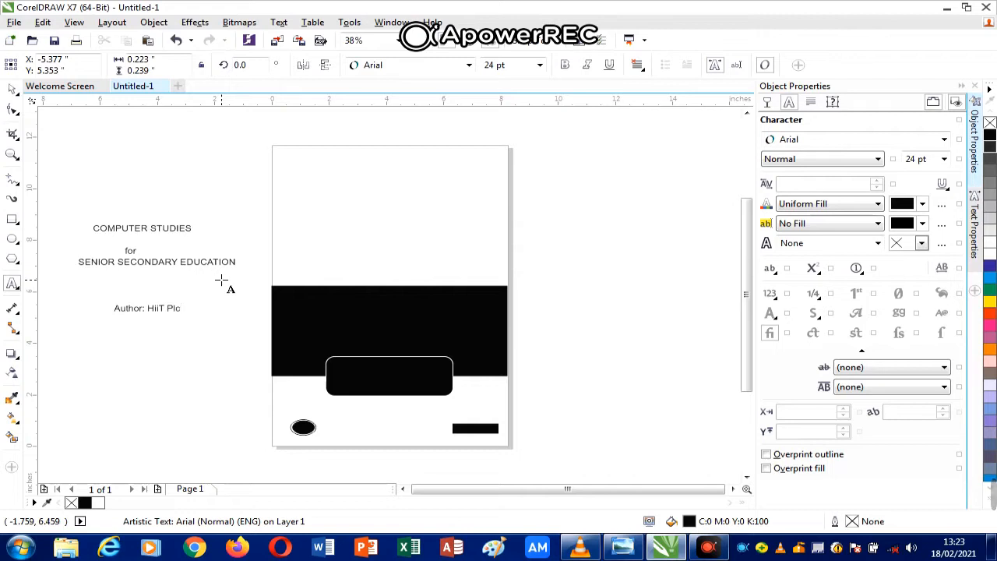
click(82, 345)
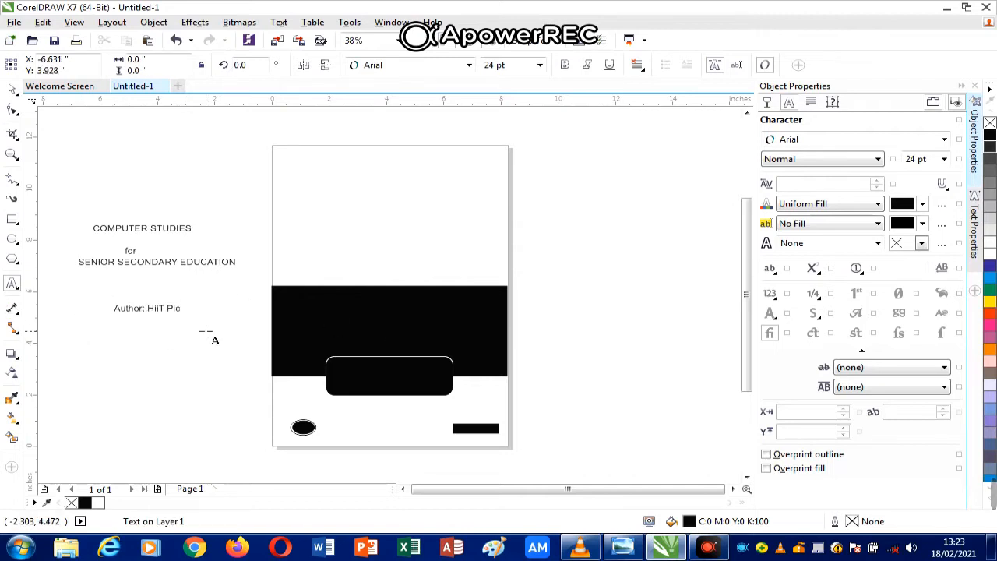
text(Hii)
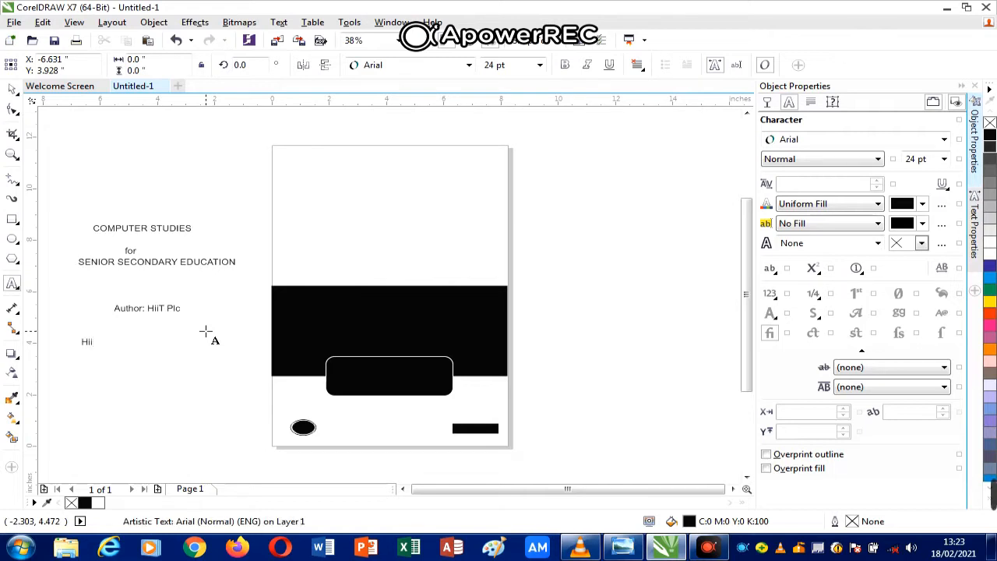
text(T Plc)
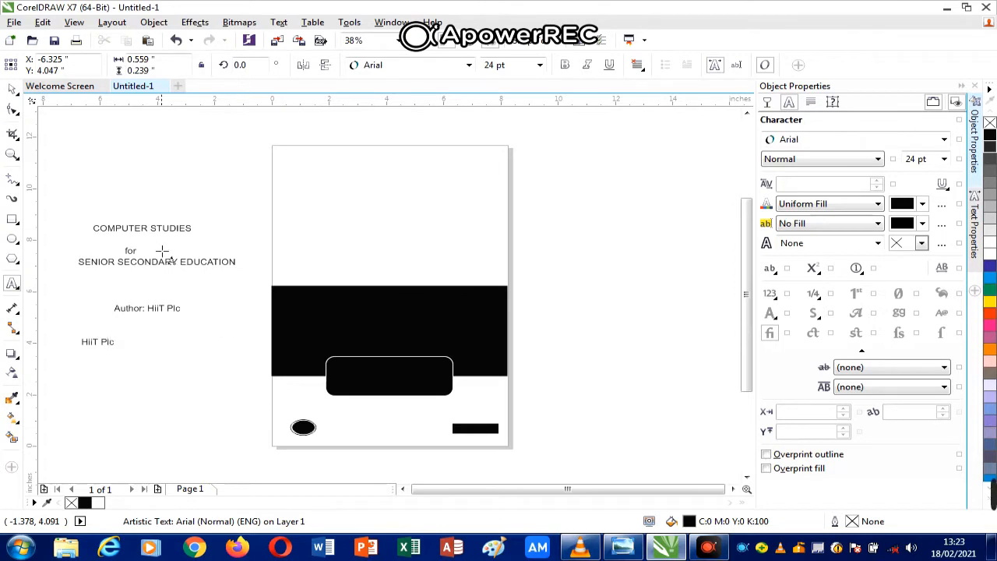
key(Escape)
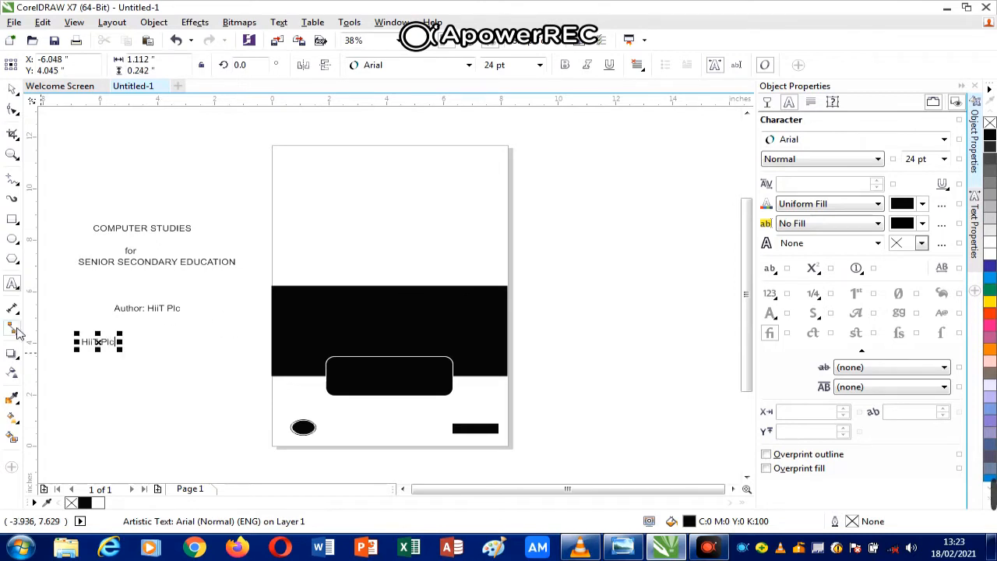
- Add the tagline text "...your Premium IT solutions partner" below the standalone "HiiT Plc" text
click(80, 386)
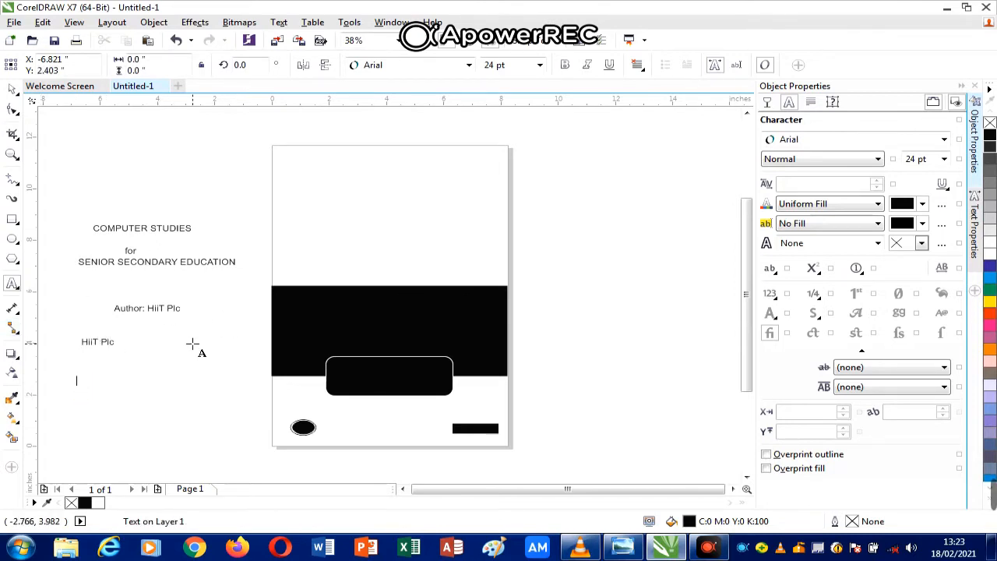
text(...)
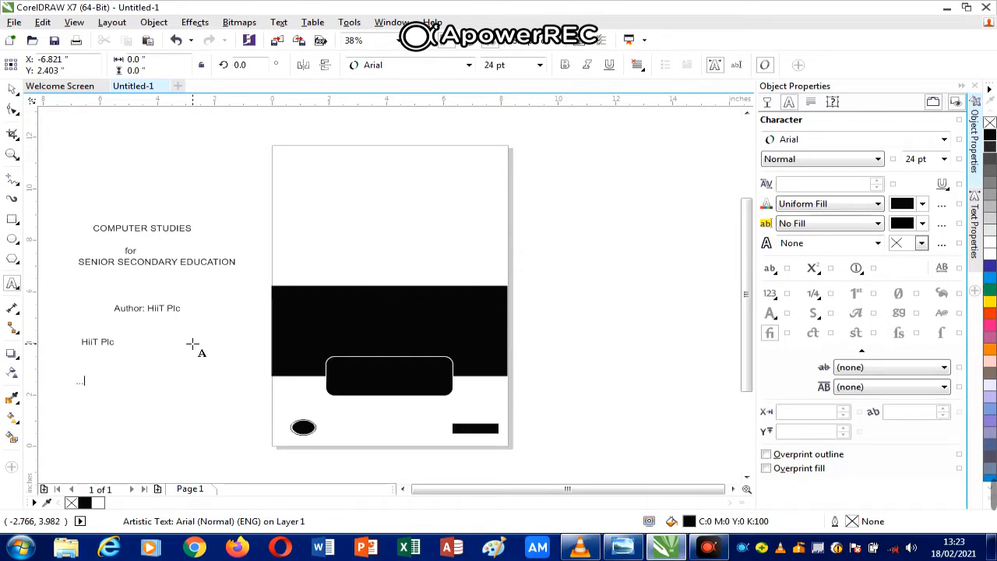
text(your Premium )
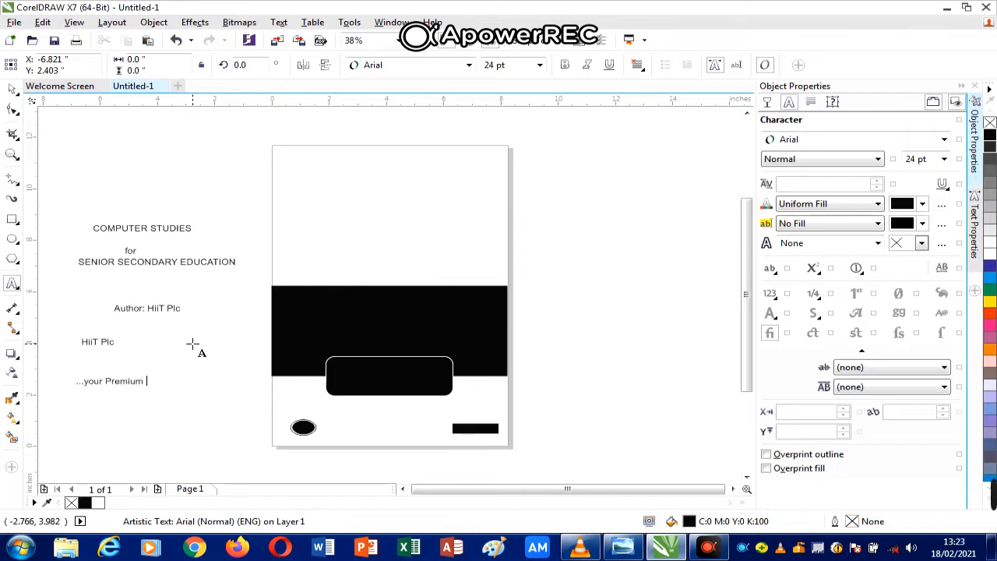
text(IT solutions partner)
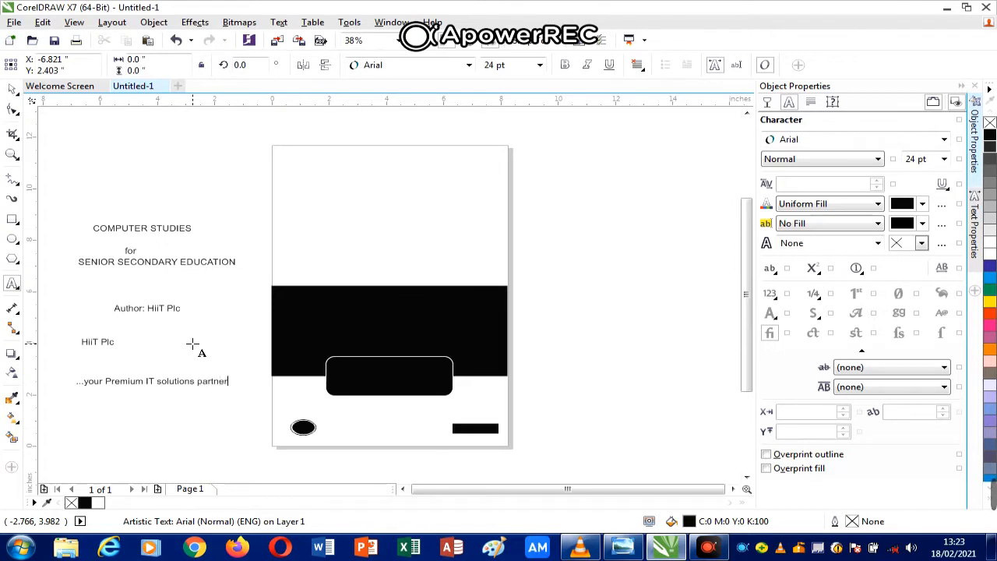
key(Escape)
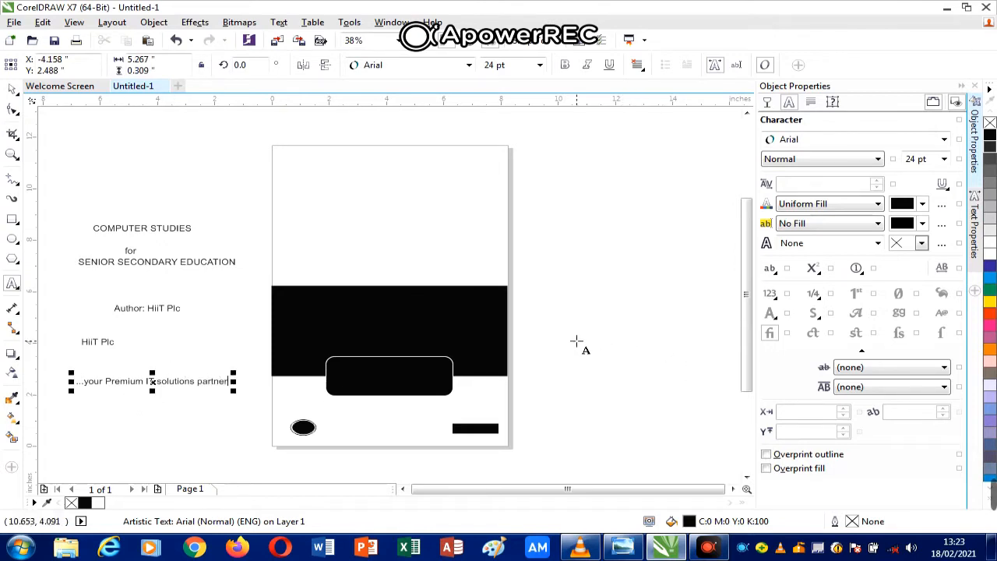
- Add the separate texts "World Class" and "IT Services since" one under the other, to the right of the page
click(583, 329)
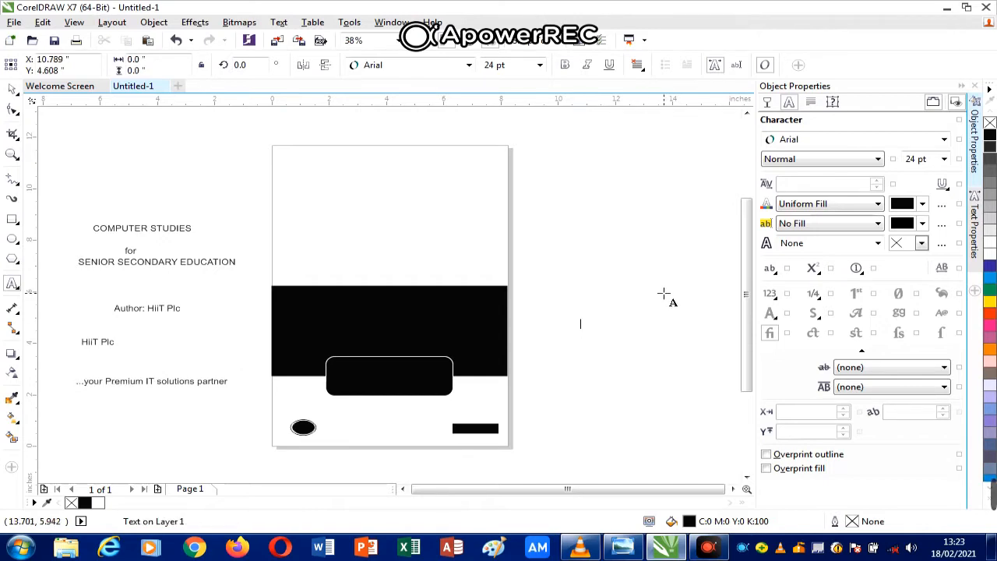
text(World)
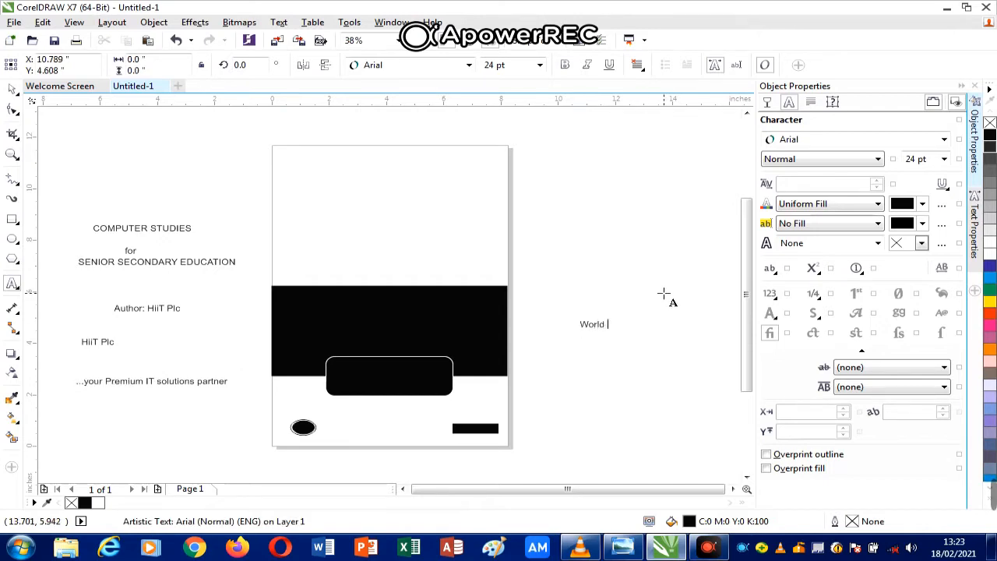
text( Class)
click(562, 367)
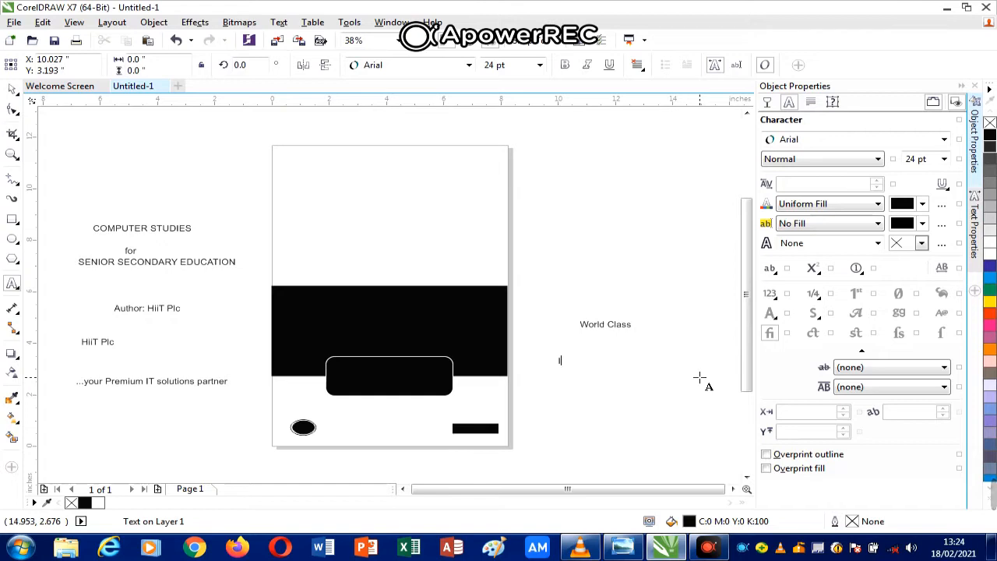
text(IT Se)
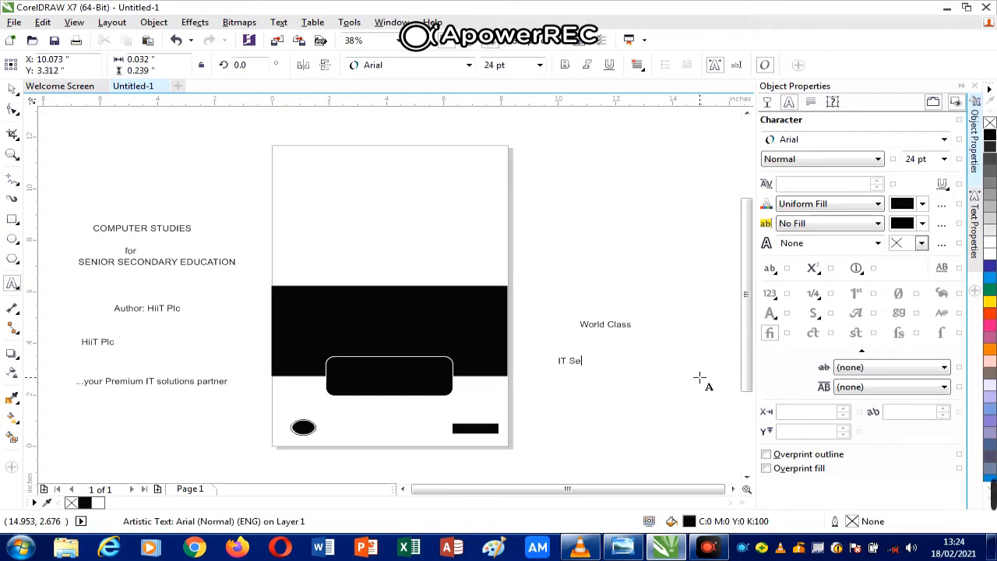
text(rvices)
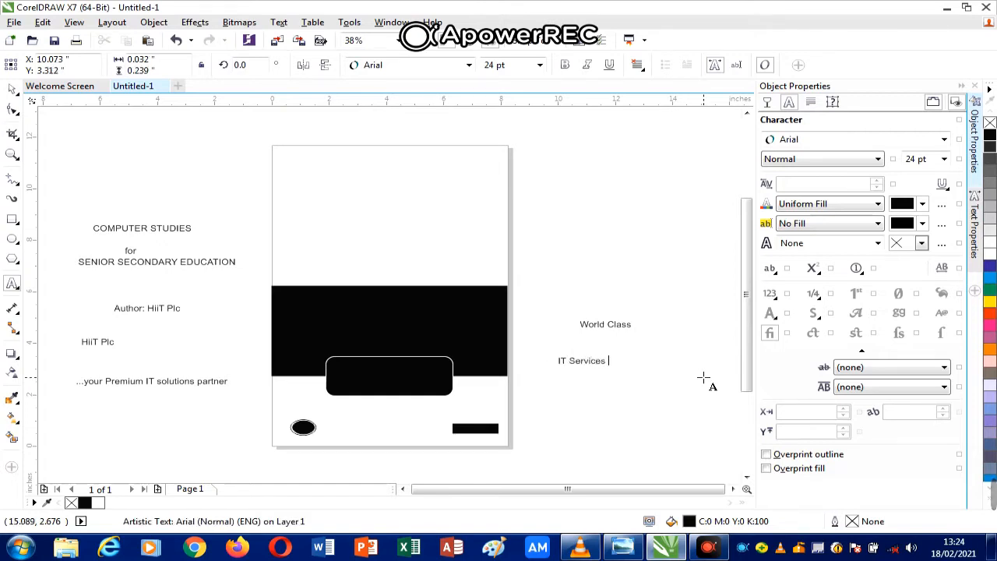
text( since)
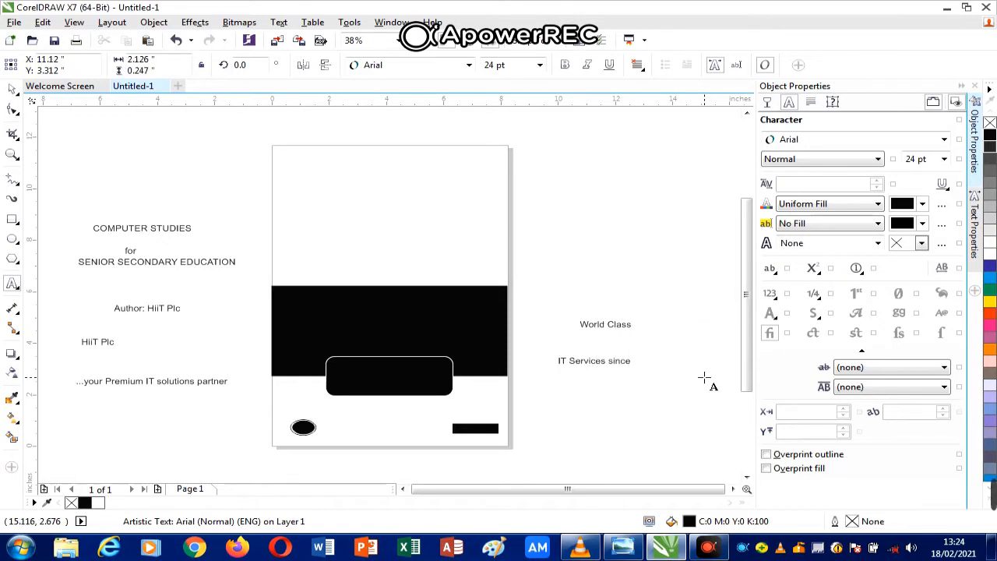
- Add the separate text "1996" below "IT Services since" and finish text editing
click(602, 399)
click(561, 398)
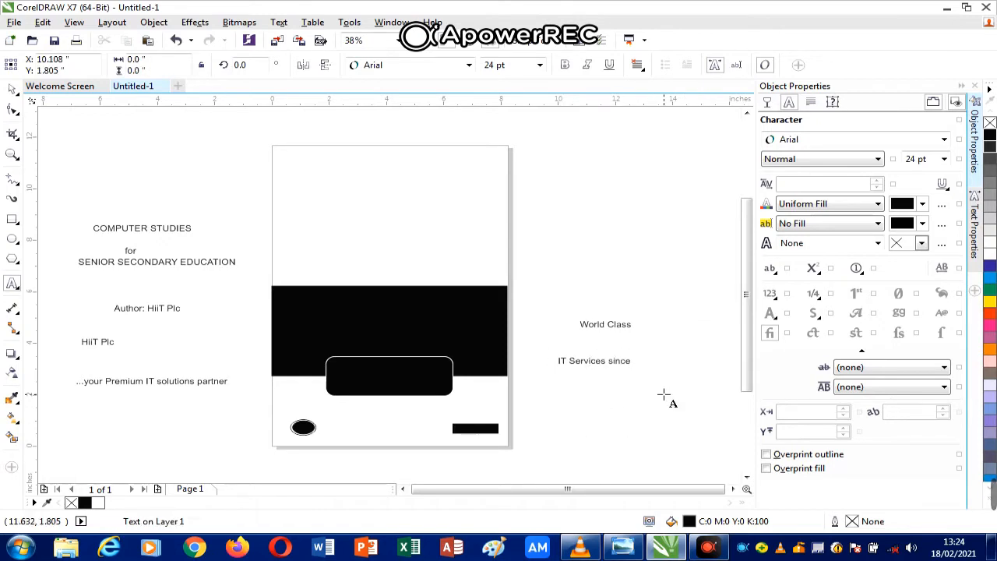
text(1996)
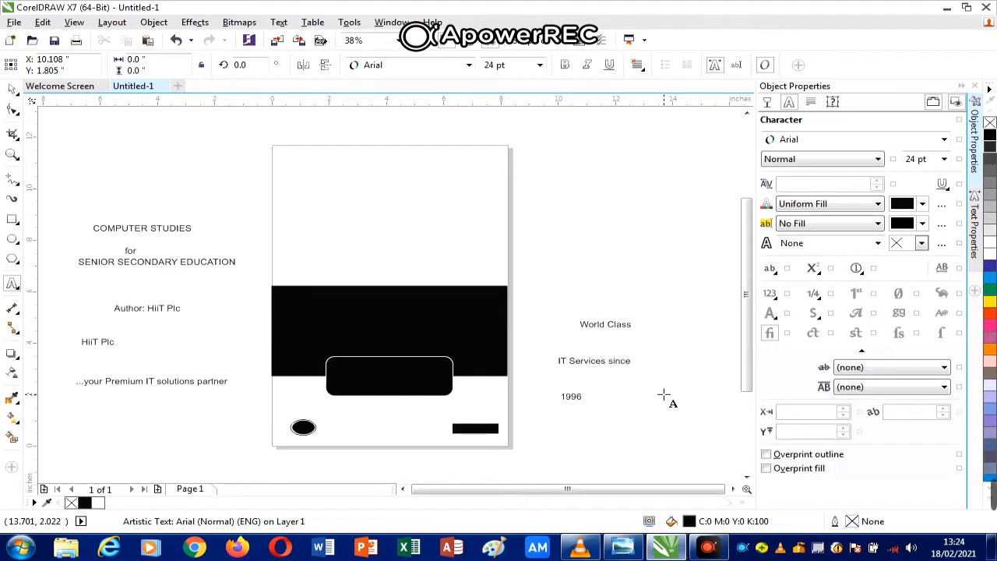
key(ctrl+space)
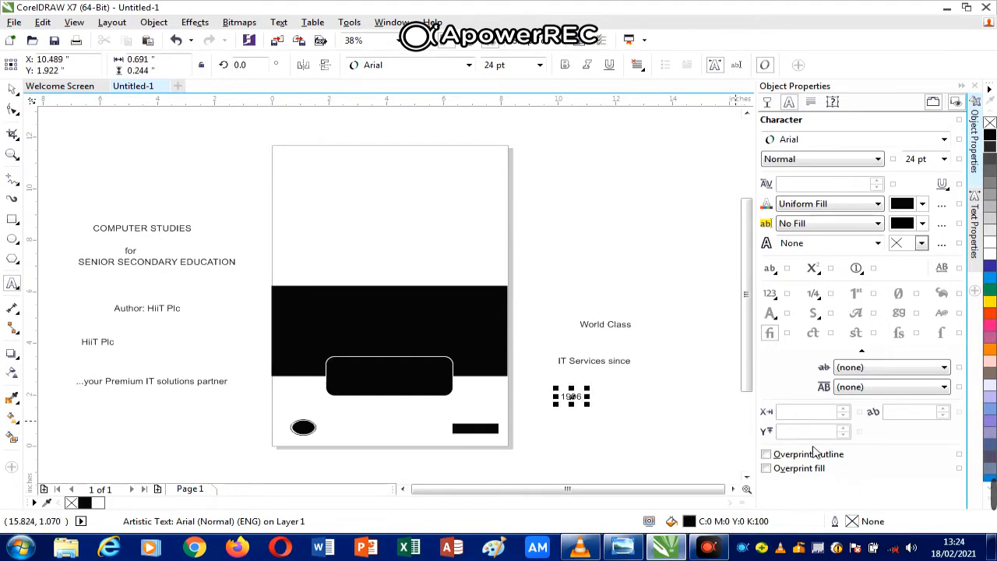
- Add a two-line text reading "nigeria" and "computer" below the "1996" text
click(598, 434)
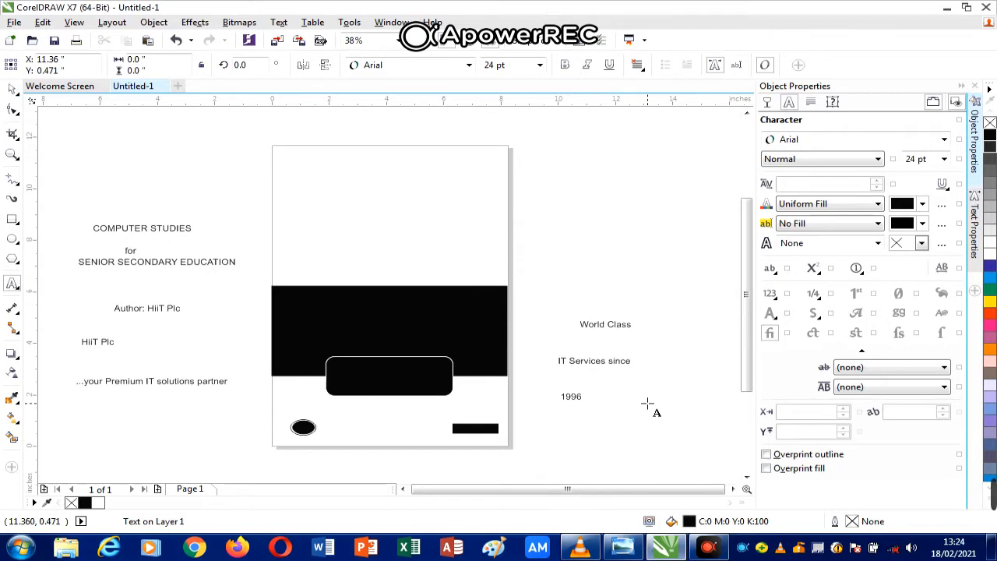
text(nigeria )
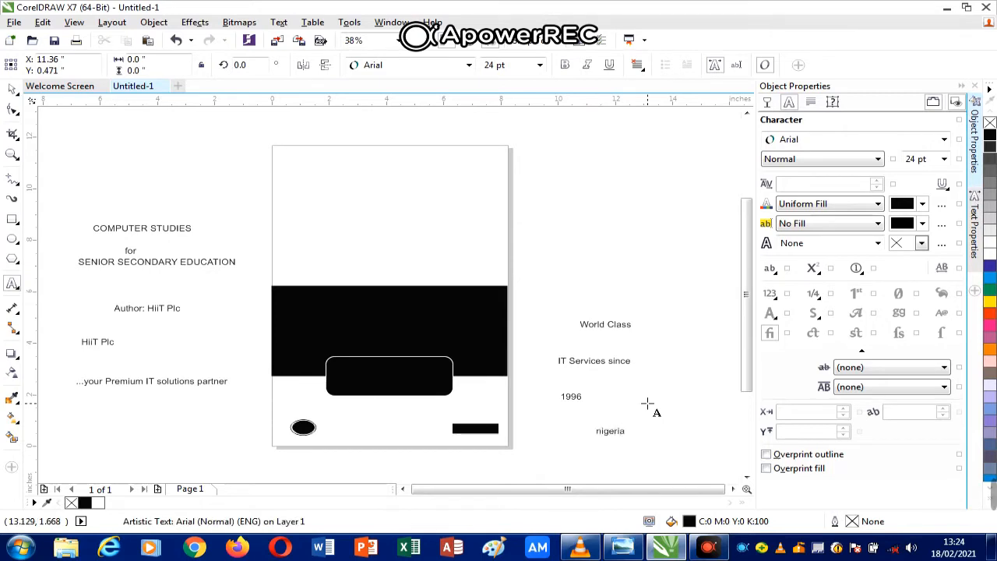
text(computer)
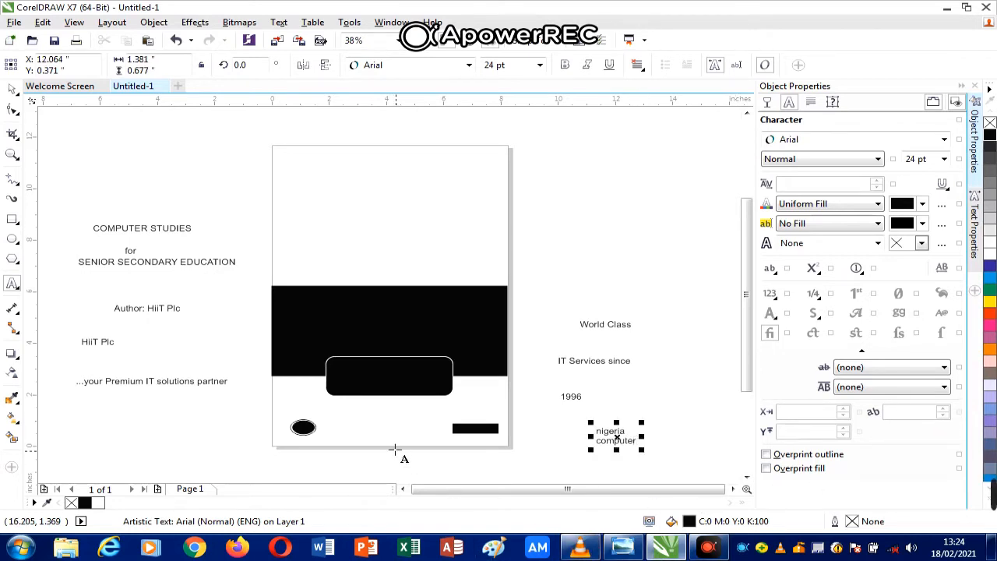
- Add the text "- Nigeria Computer Society (NCS)" just below the page and the text "cpn" below the tagline
click(354, 459)
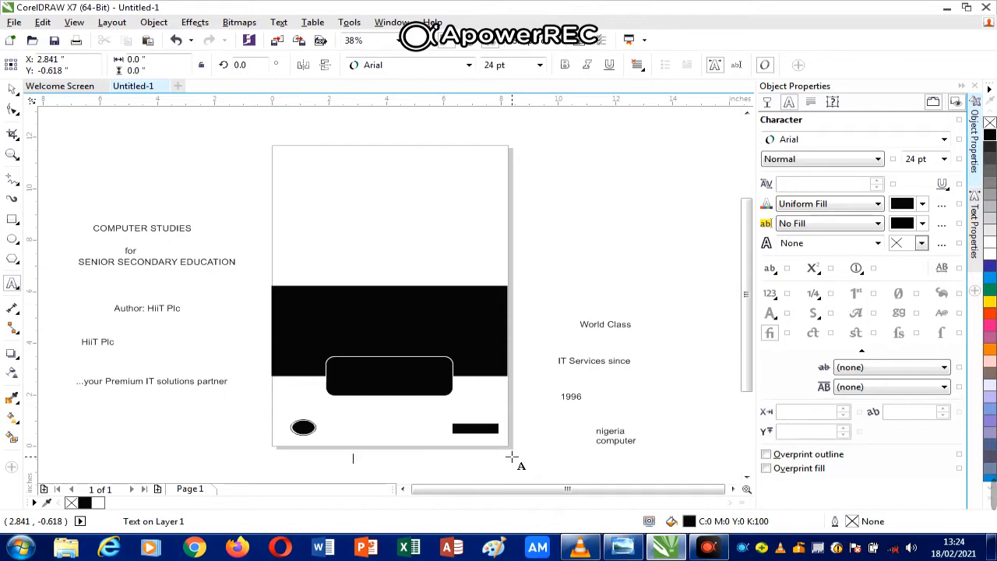
text(-)
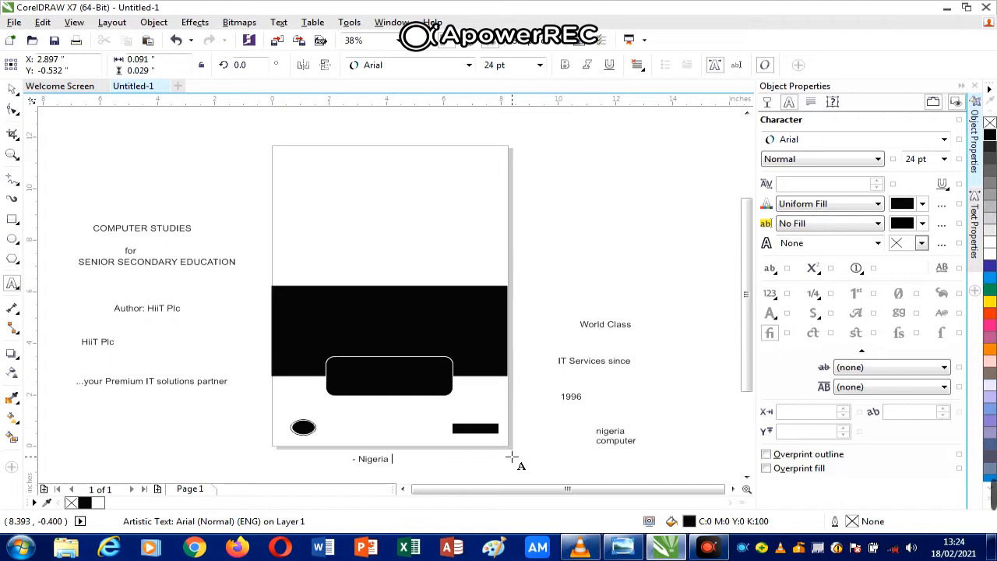
text(Nigeria Computer Society)
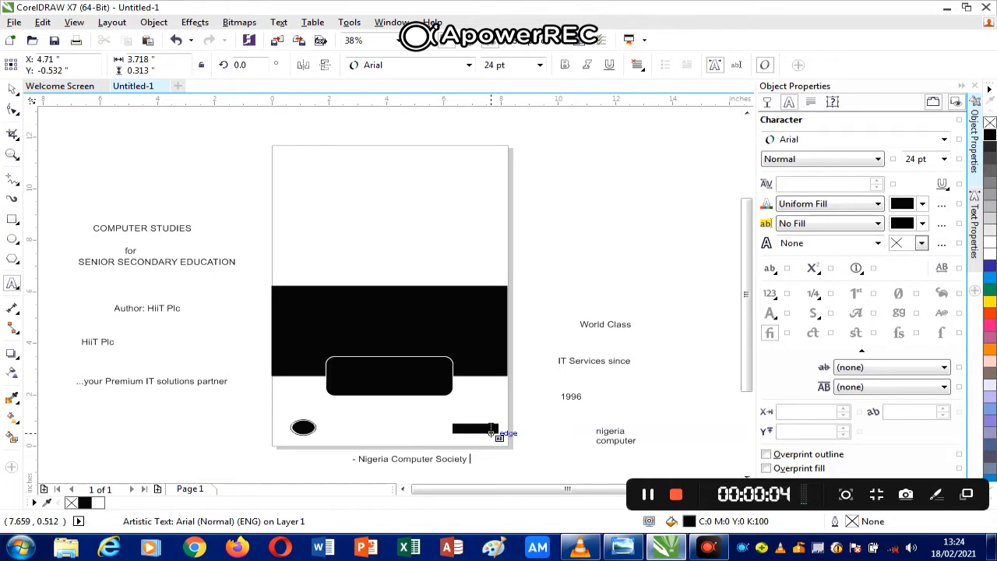
text( (NCS)
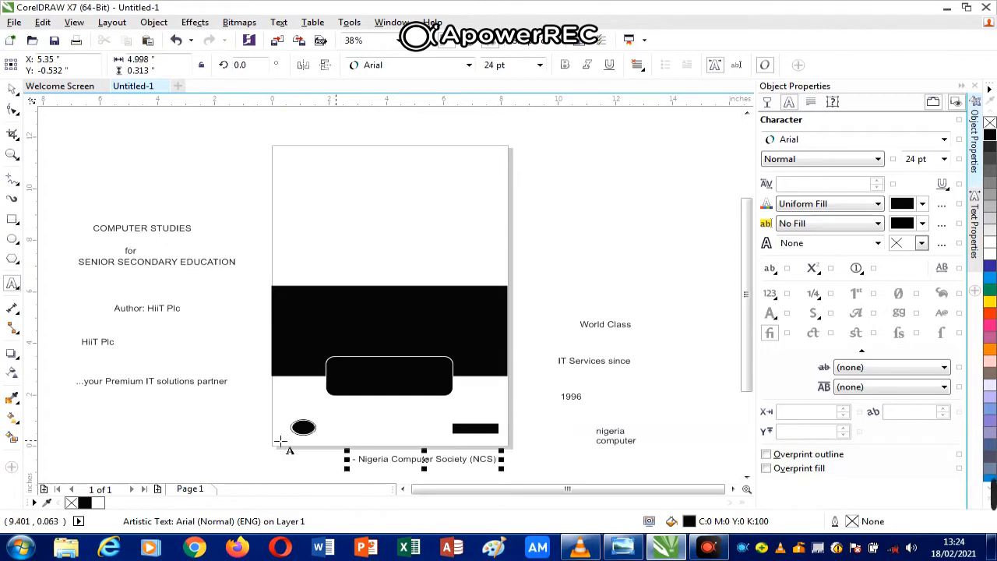
click(122, 424)
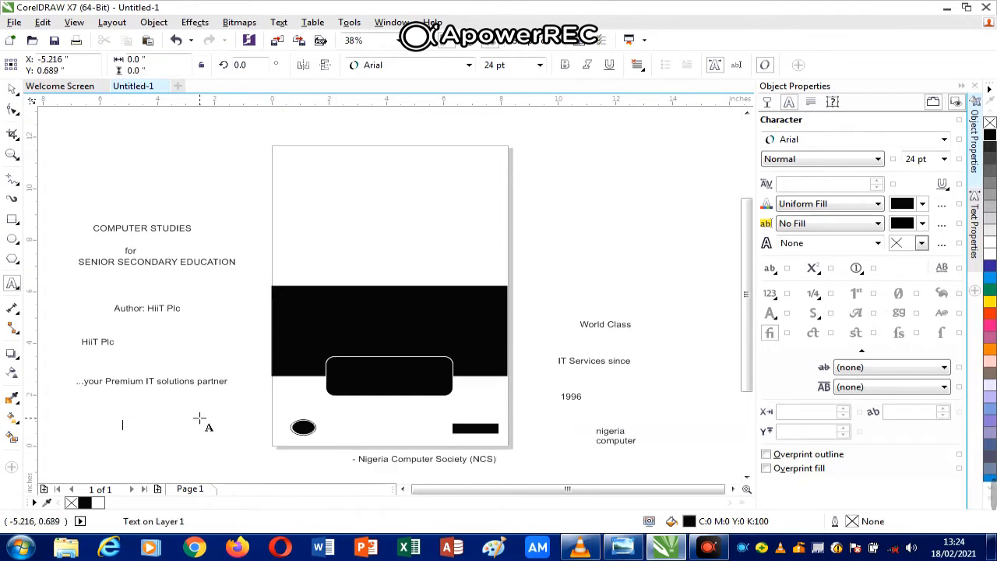
text(cpn)
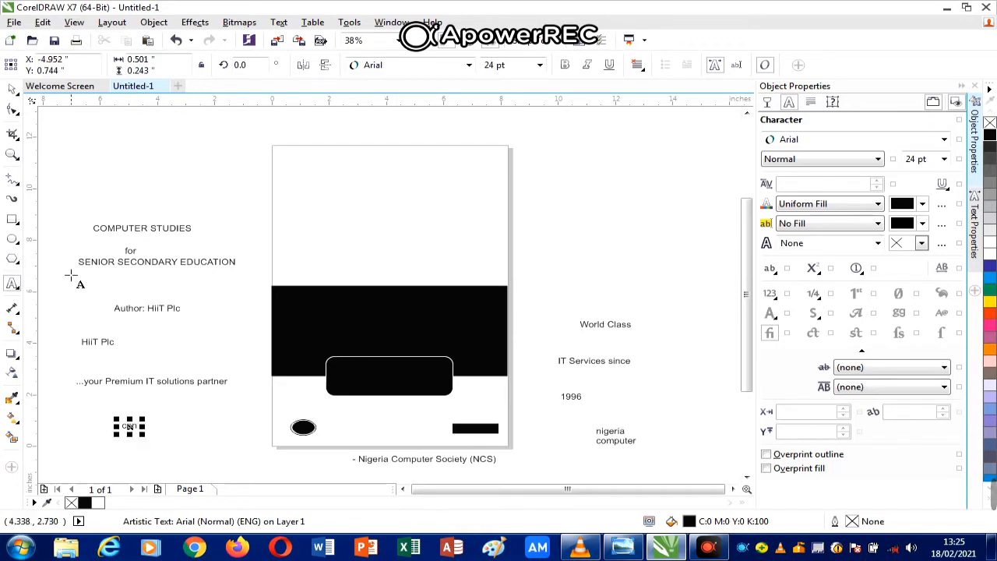
- Move the "COMPUTER STUDIES" text onto the upper part of the black band and fill it white
click(12, 90)
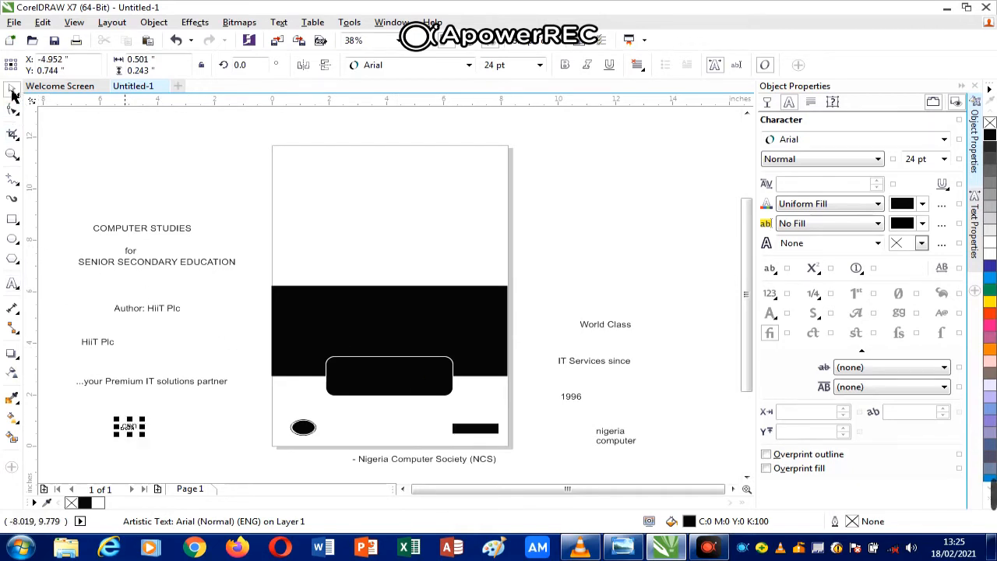
drag(148, 234, 399, 305)
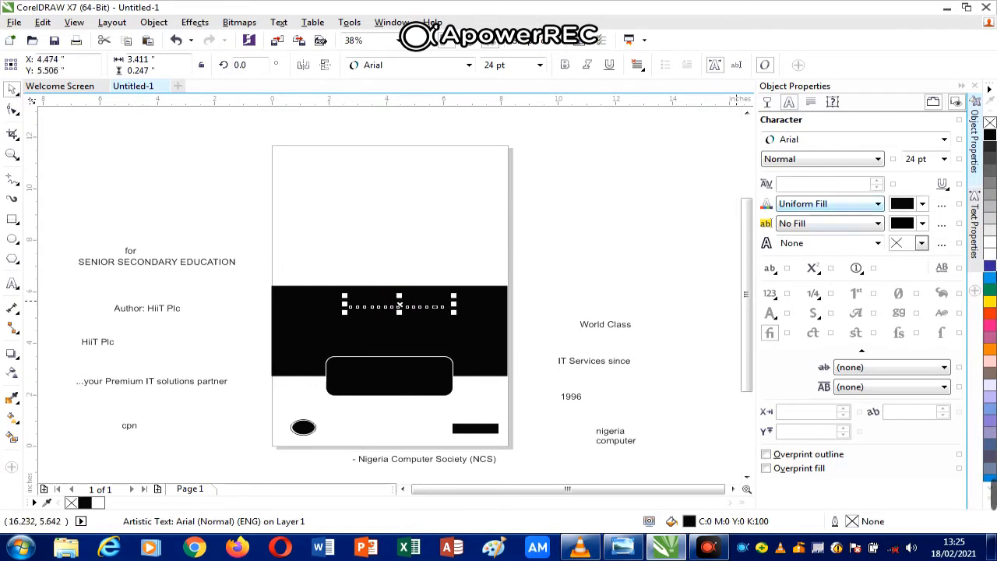
click(990, 257)
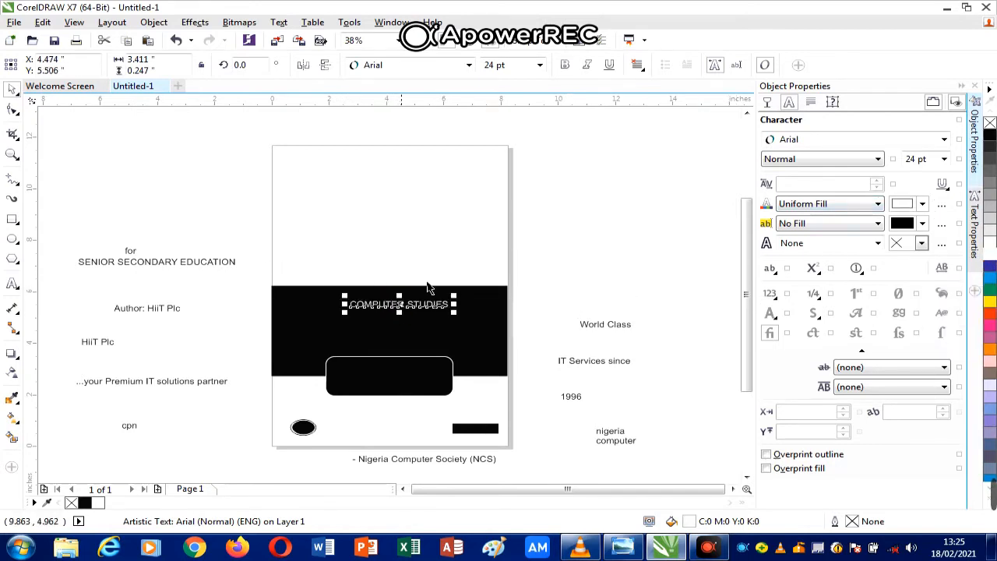
- Set the "COMPUTER STUDIES" title in Bernard MT Condensed, then enlarge and centre it along the top of the black band
click(468, 65)
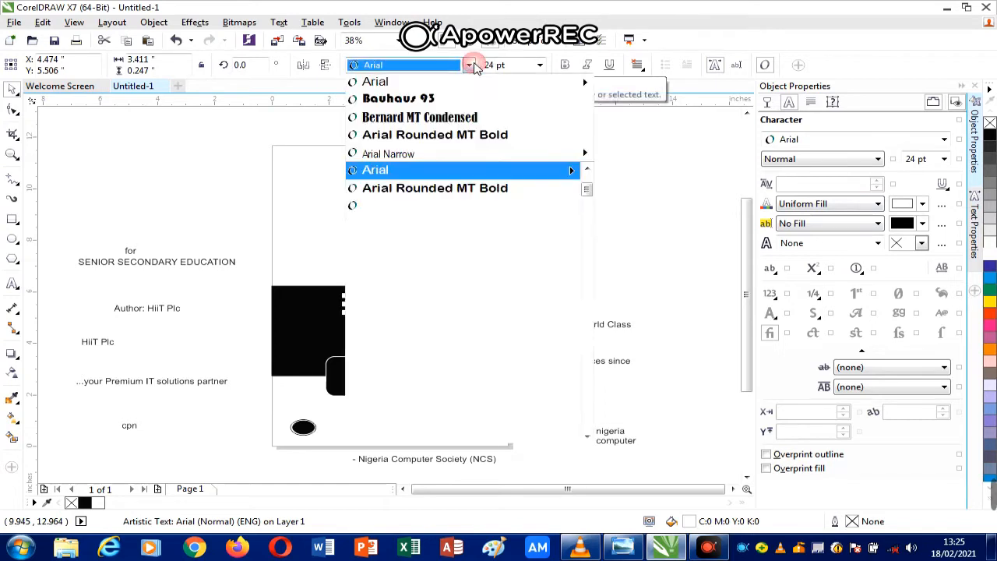
click(460, 117)
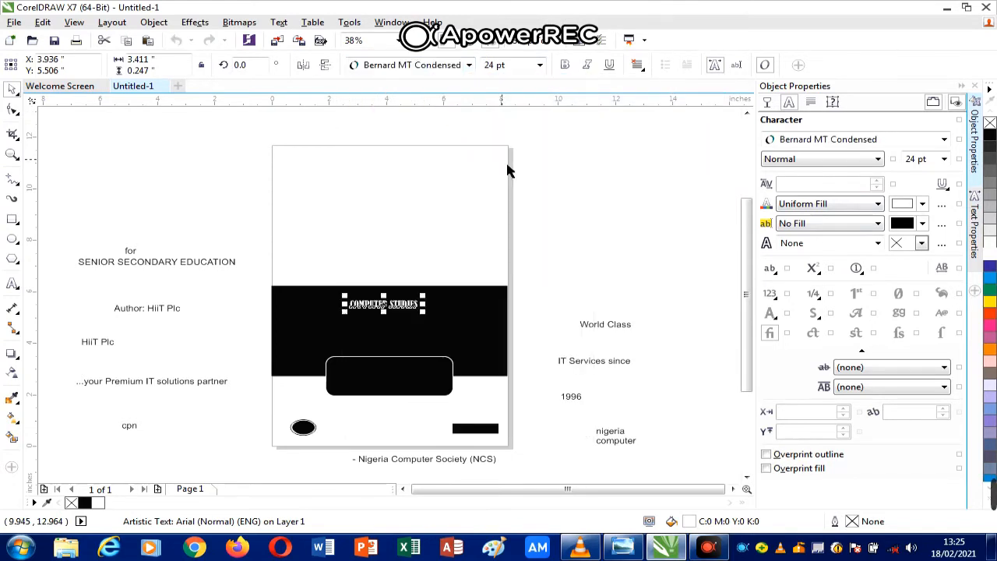
drag(343, 312, 265, 333)
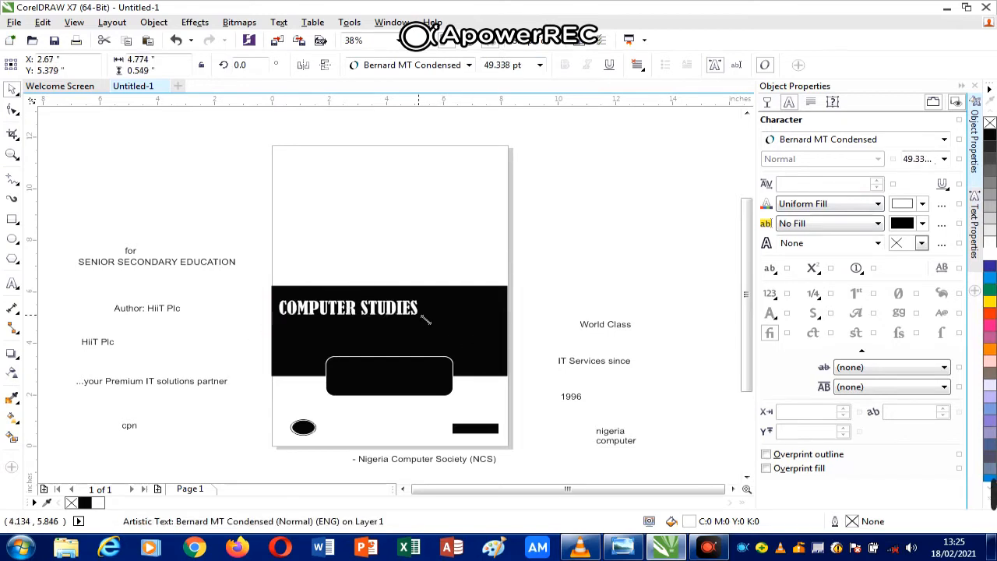
drag(424, 319, 395, 300)
click(582, 275)
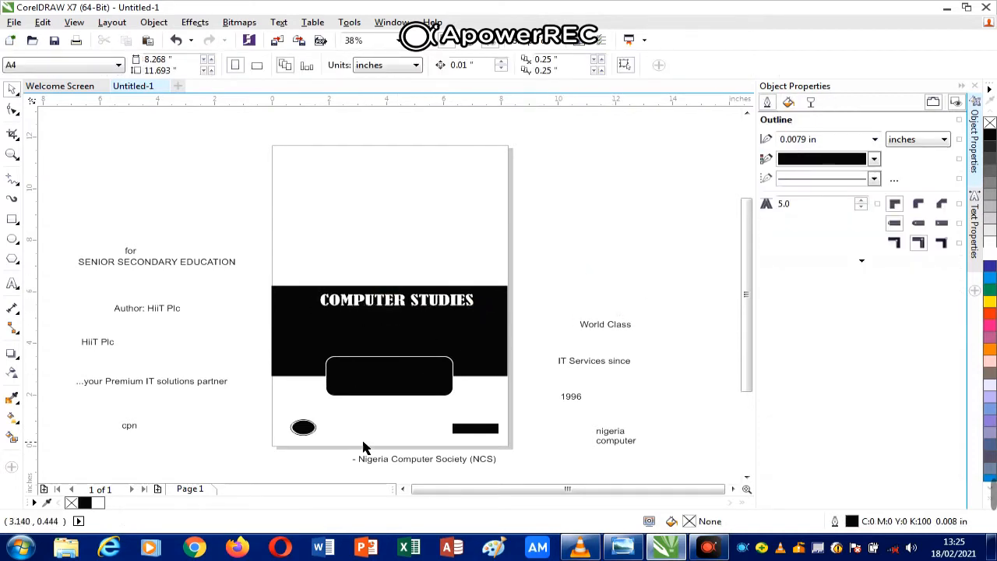
- Move the "for" text centrally beneath the title on the black band and format it in white Monotype Corsiva
click(129, 252)
drag(129, 252, 392, 315)
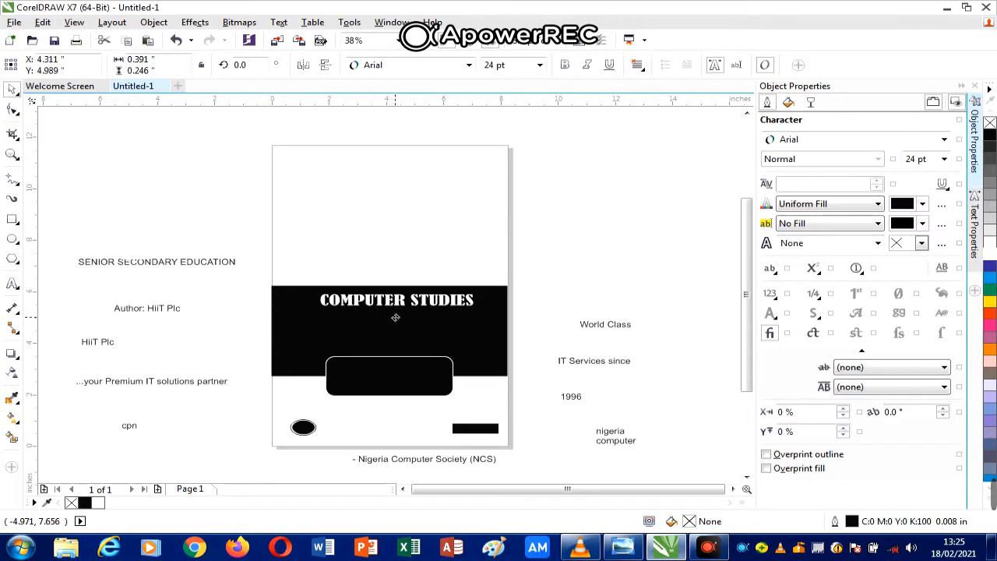
click(466, 64)
mouse_move(440, 85)
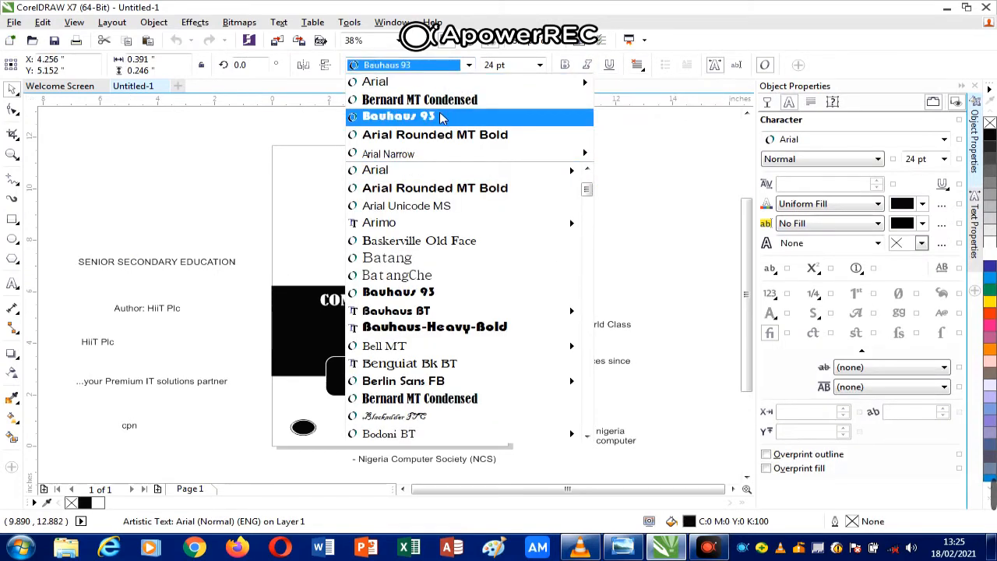
text(Monotype Corsiva)
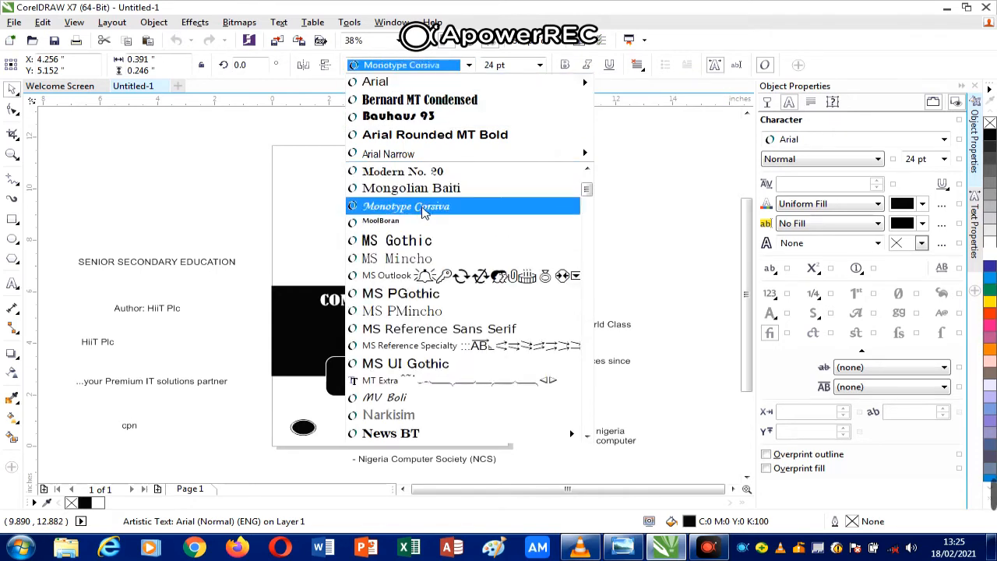
click(422, 209)
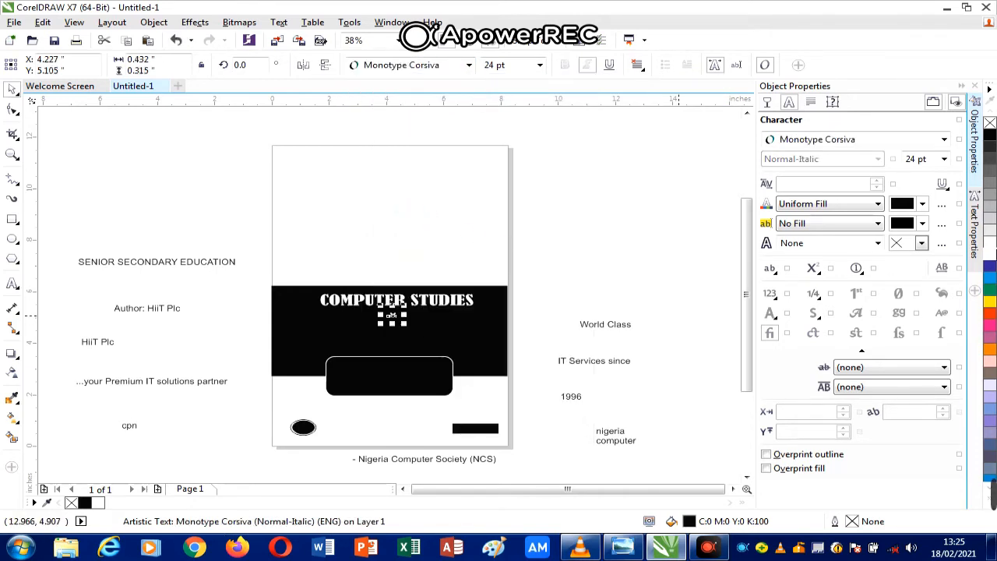
click(990, 254)
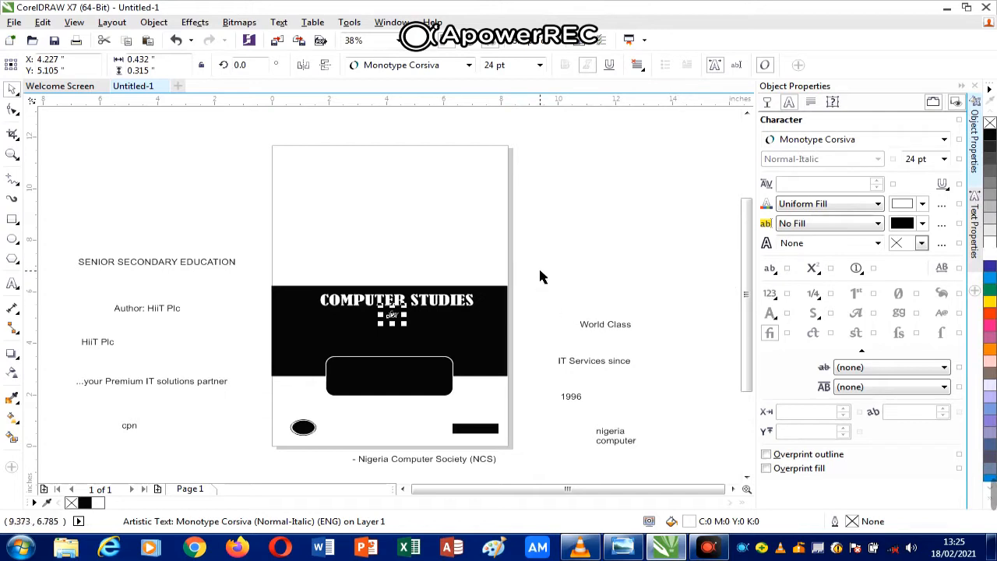
click(588, 268)
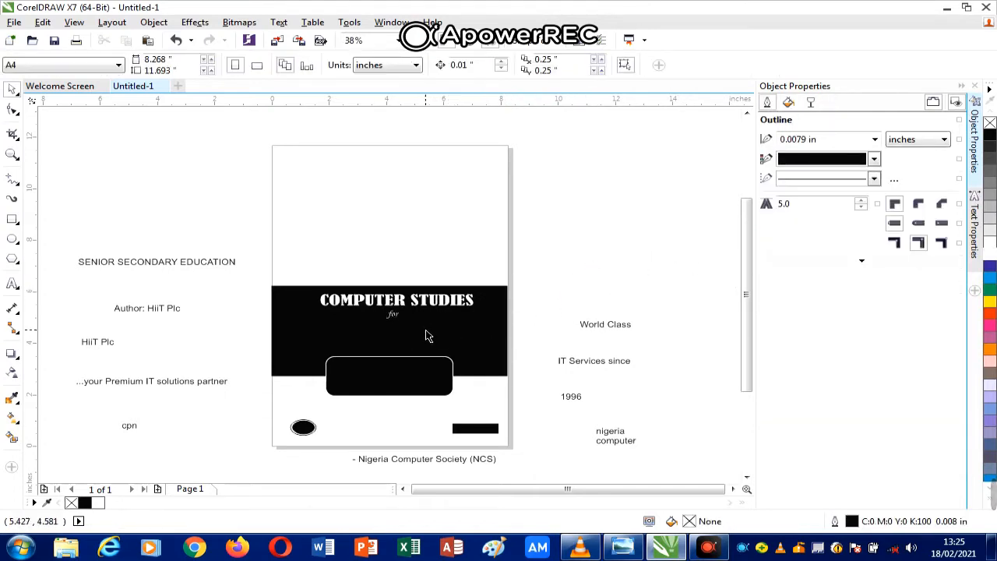
click(397, 319)
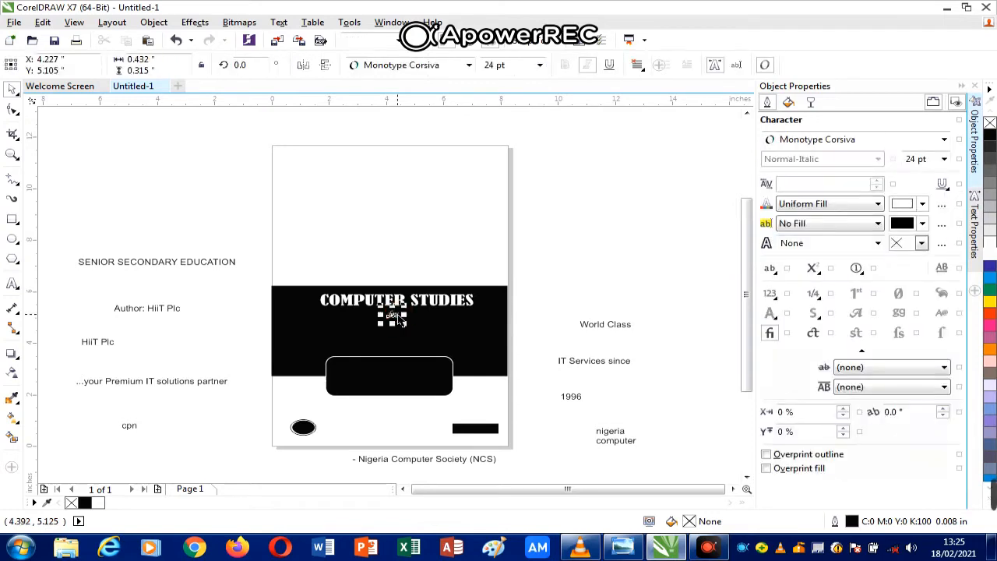
click(627, 225)
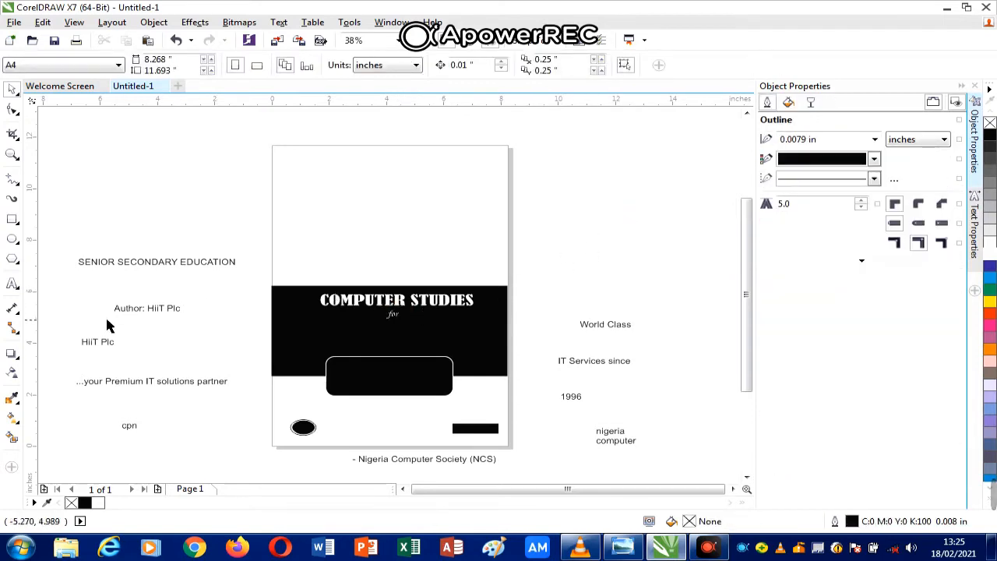
- Move "SENIOR SECONDARY EDUCATION" onto the black band beneath "for" and fill it white
drag(140, 268, 402, 326)
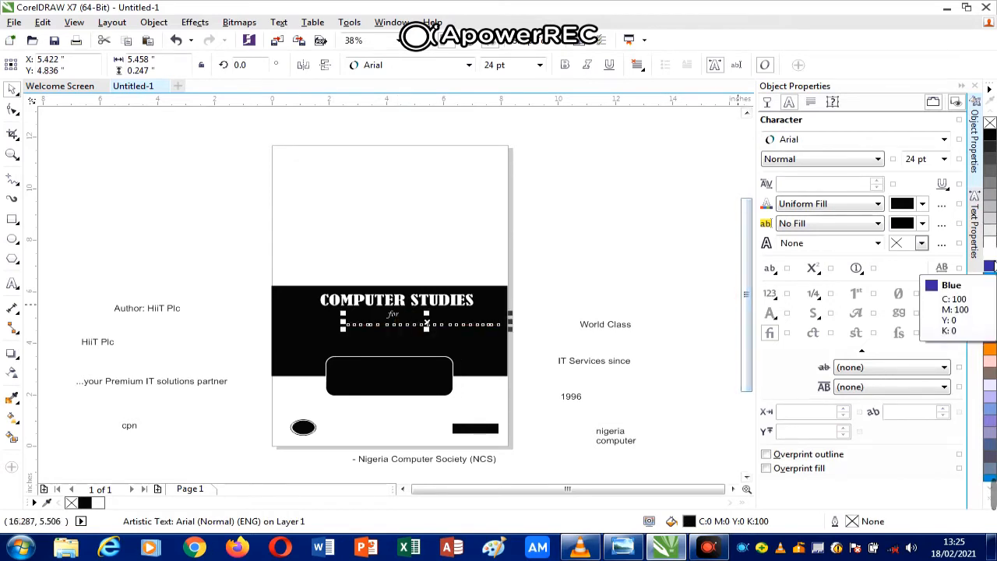
click(989, 250)
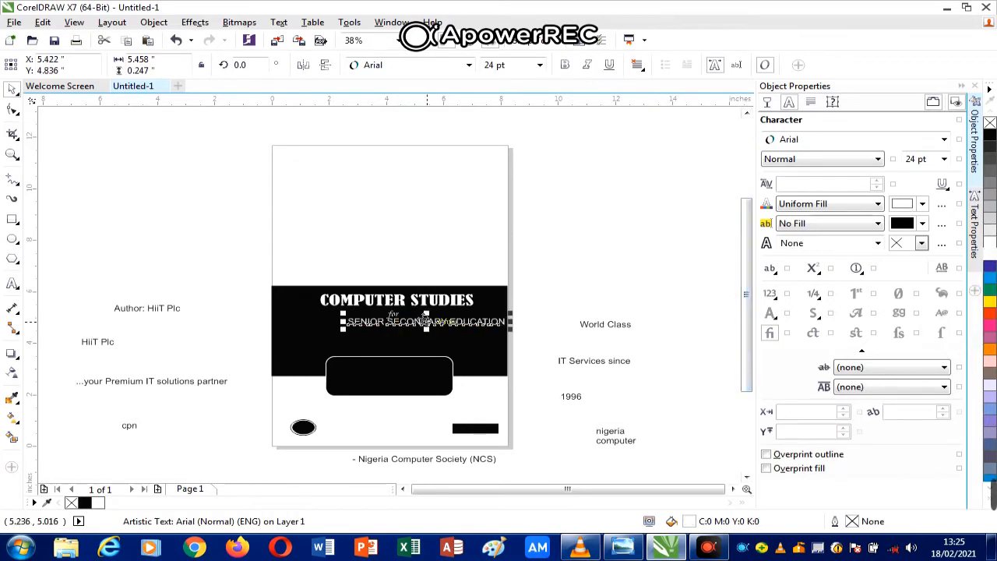
drag(429, 317, 391, 325)
drag(396, 317, 398, 325)
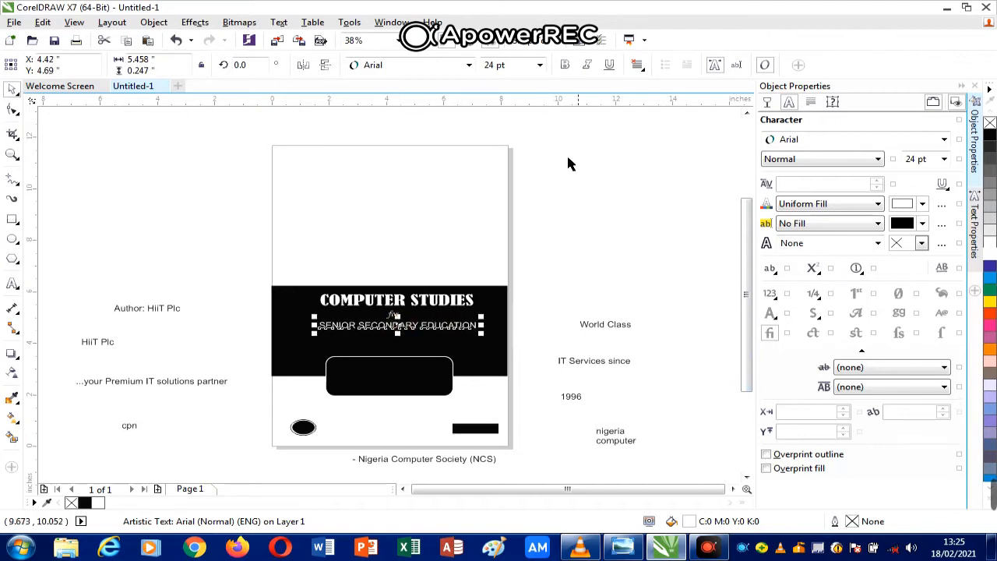
- Resize "SENIOR SECONDARY EDUCATION" to about 27 pt and centre it closely beneath "for" within the black band
click(539, 64)
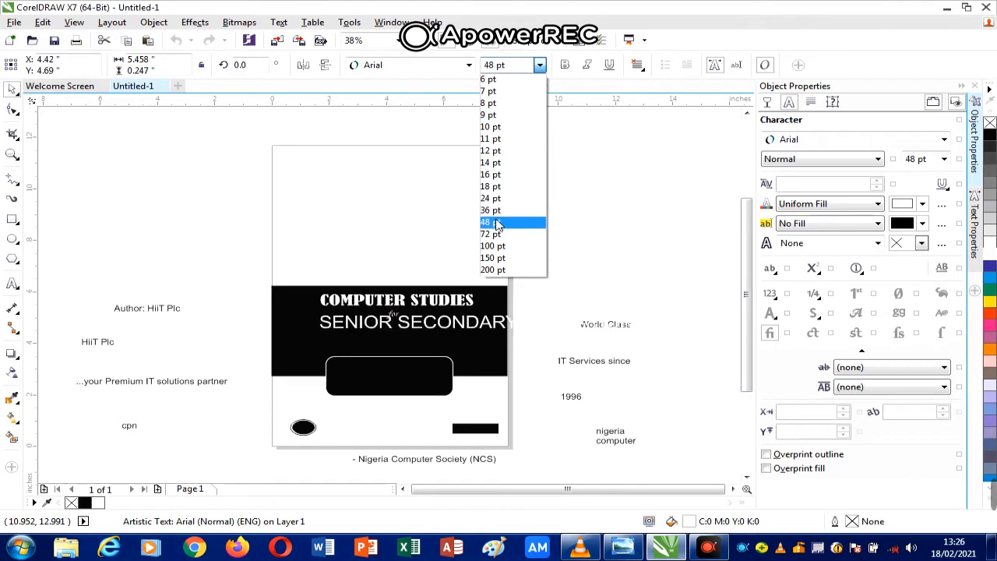
click(495, 212)
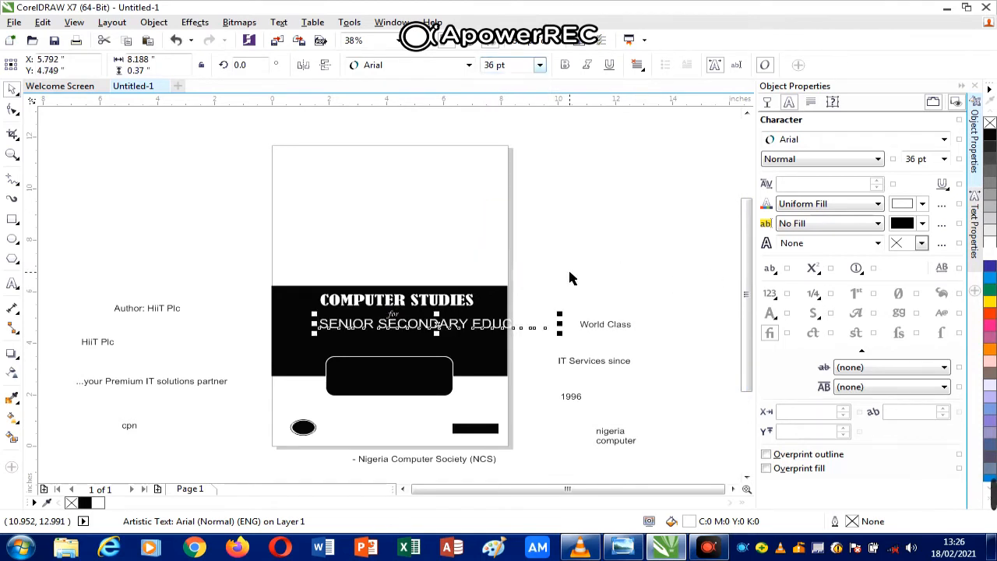
drag(444, 328, 406, 334)
drag(522, 328, 494, 319)
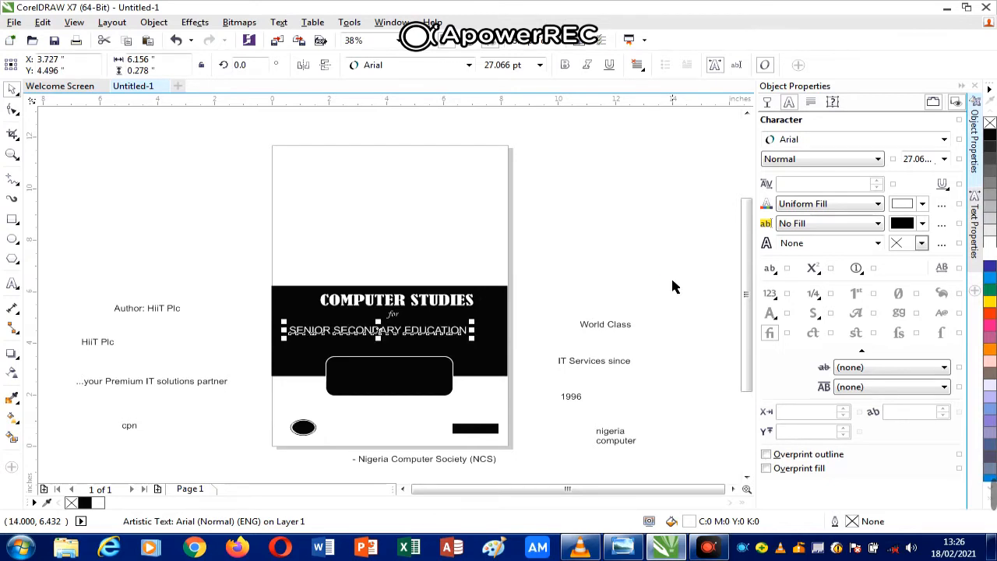
drag(378, 331, 397, 328)
click(590, 289)
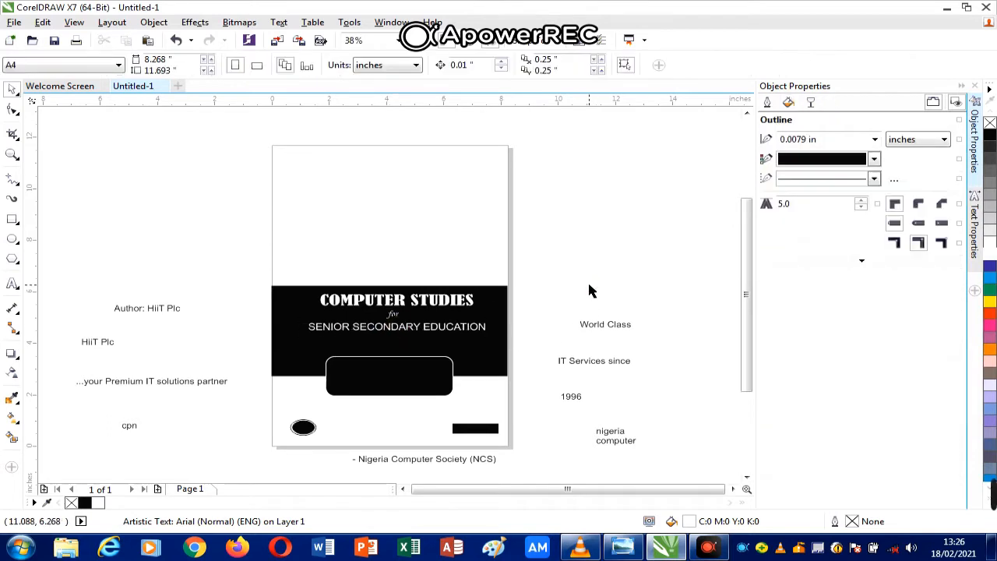
click(400, 333)
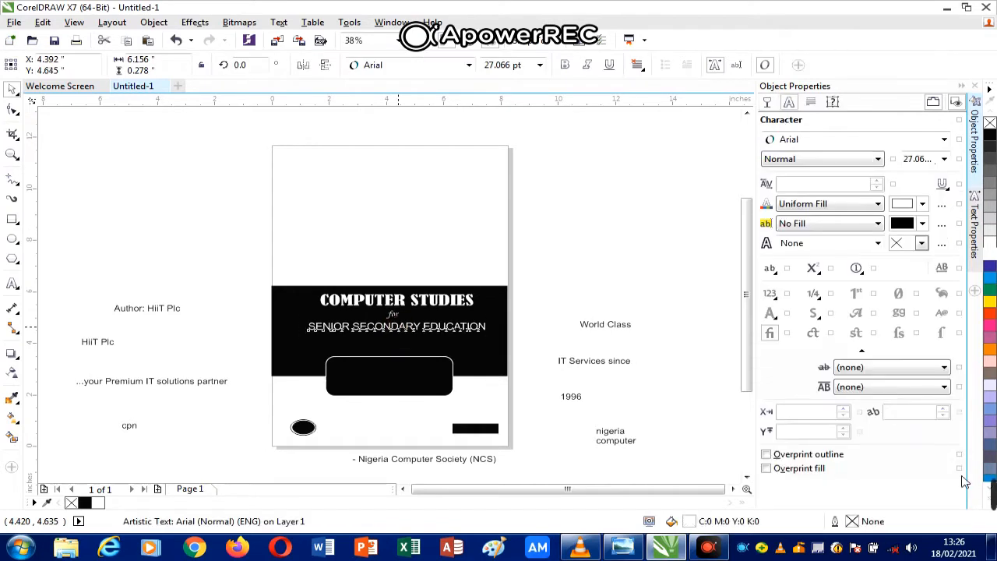
click(610, 264)
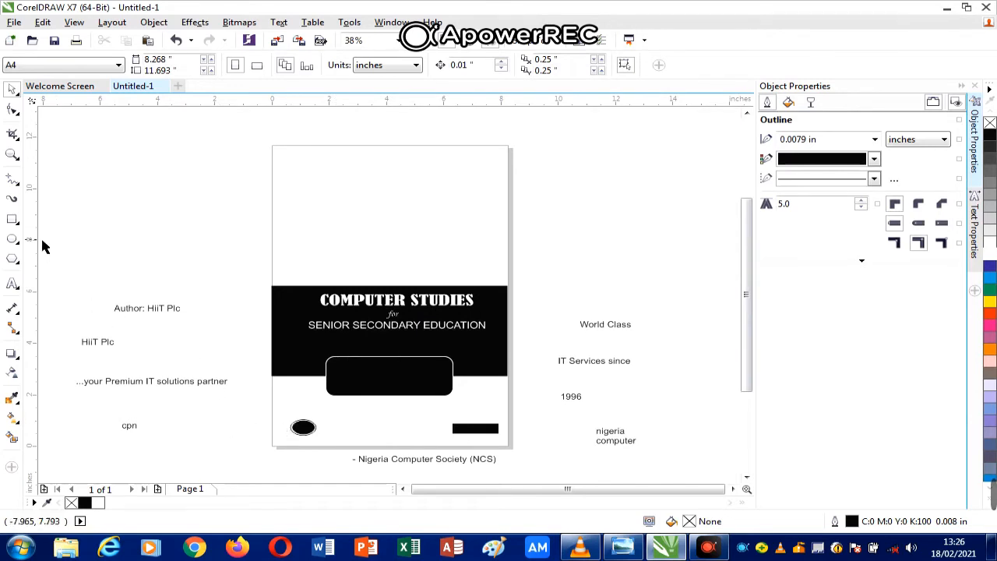
- Add an "SS2" text and place it at the lower-right edge of the rounded black box
click(14, 284)
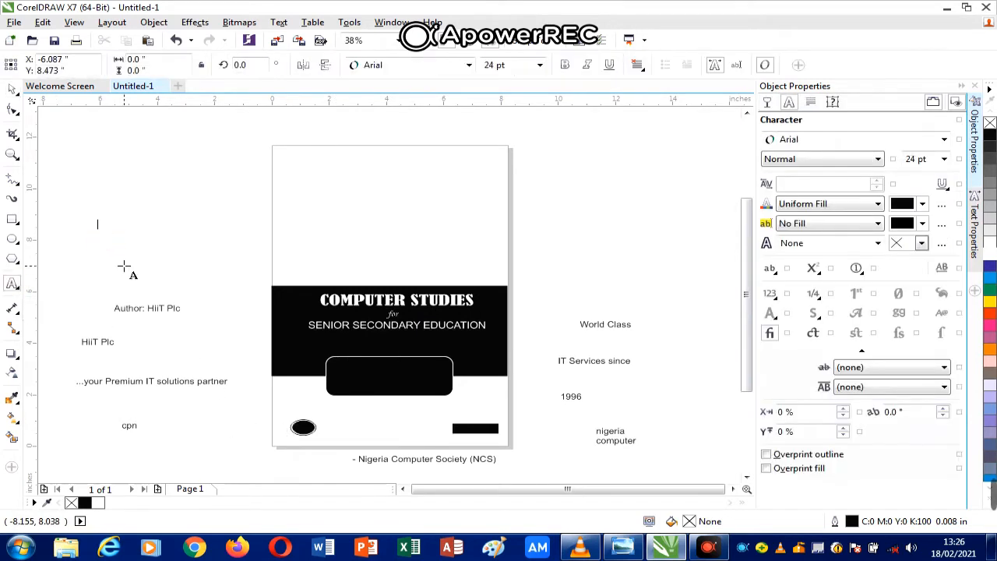
text(SS)
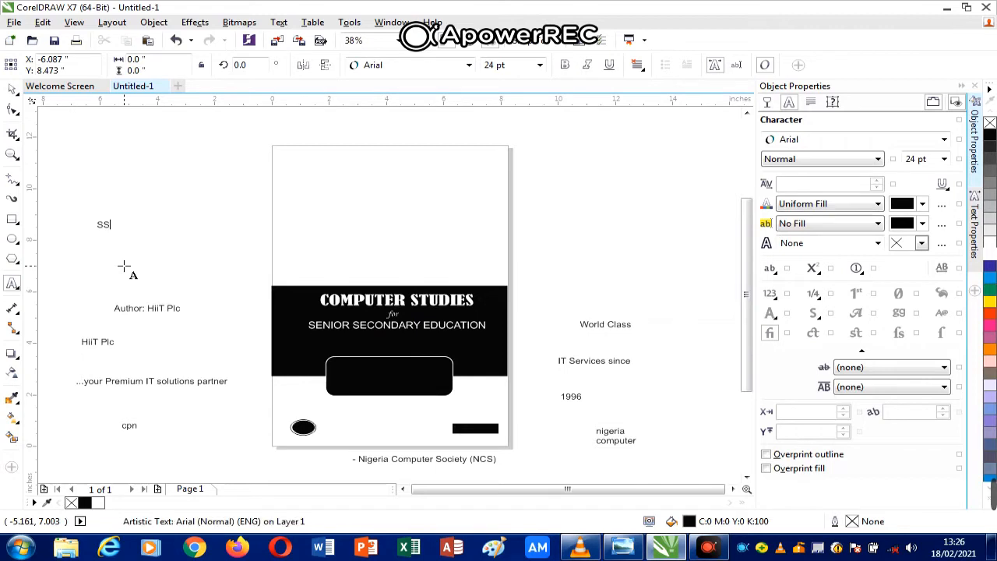
text(2)
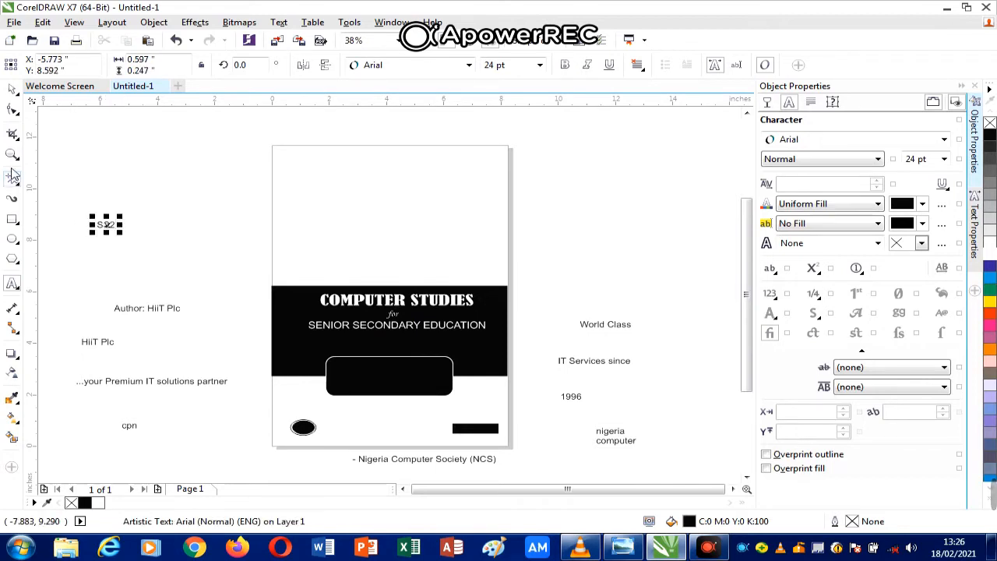
click(12, 88)
click(201, 224)
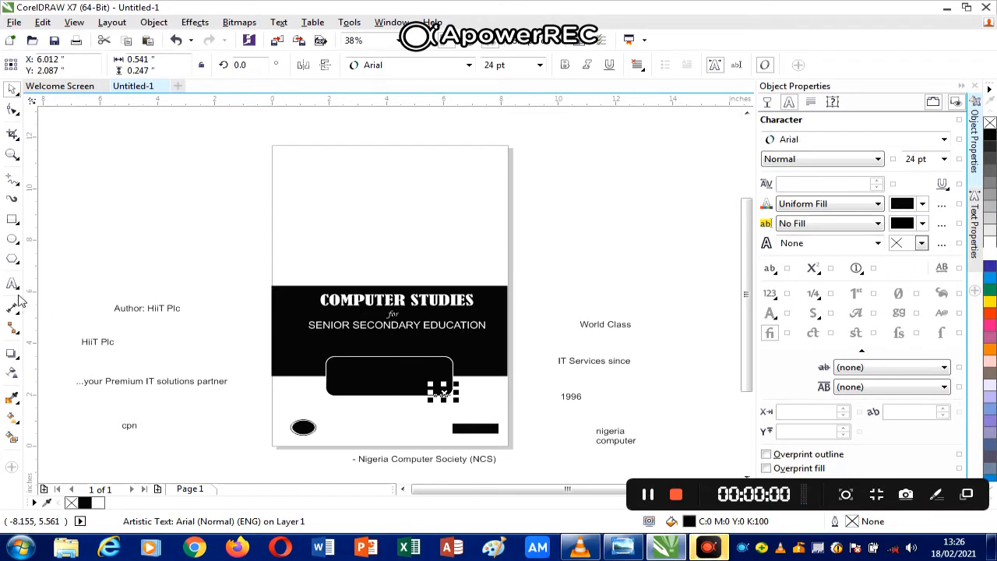
- Create another "SS2" text in the empty area beside the page, above the remaining loose texts
click(13, 284)
click(145, 228)
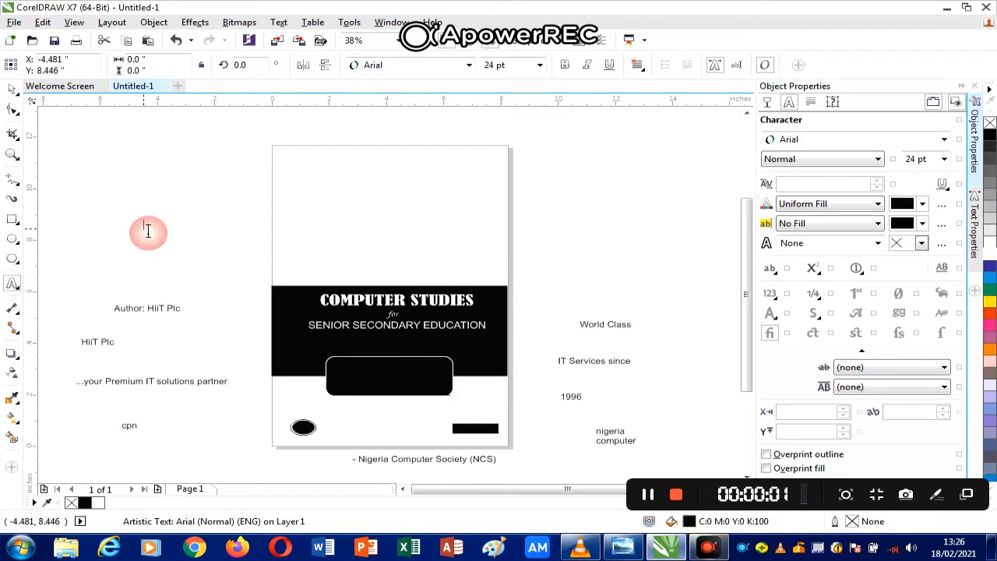
text(SS2)
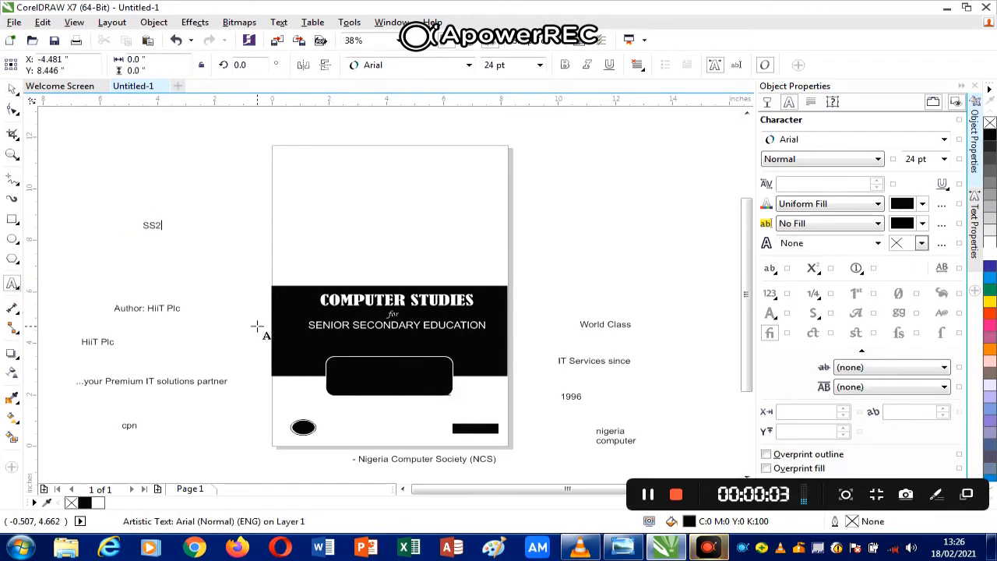
click(13, 88)
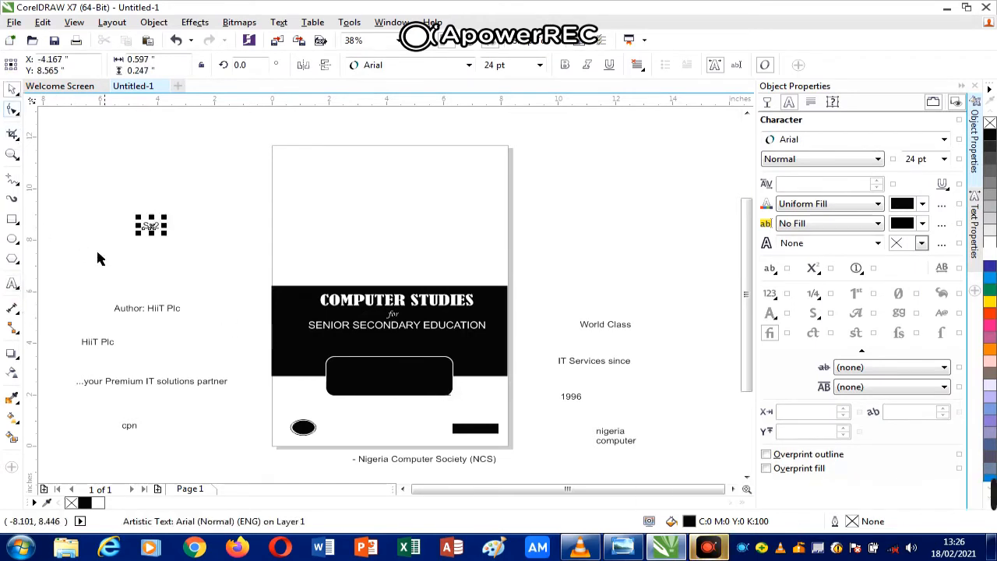
- Move the new "SS2" beneath "SENIOR SECONDARY EDUCATION" and format it in white at about 29 pt
drag(150, 226, 397, 343)
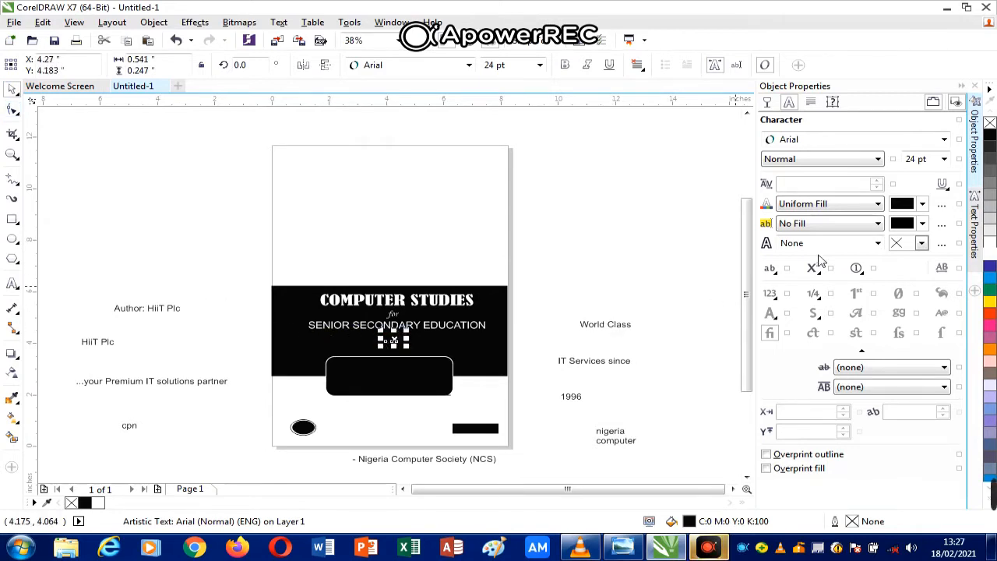
click(989, 256)
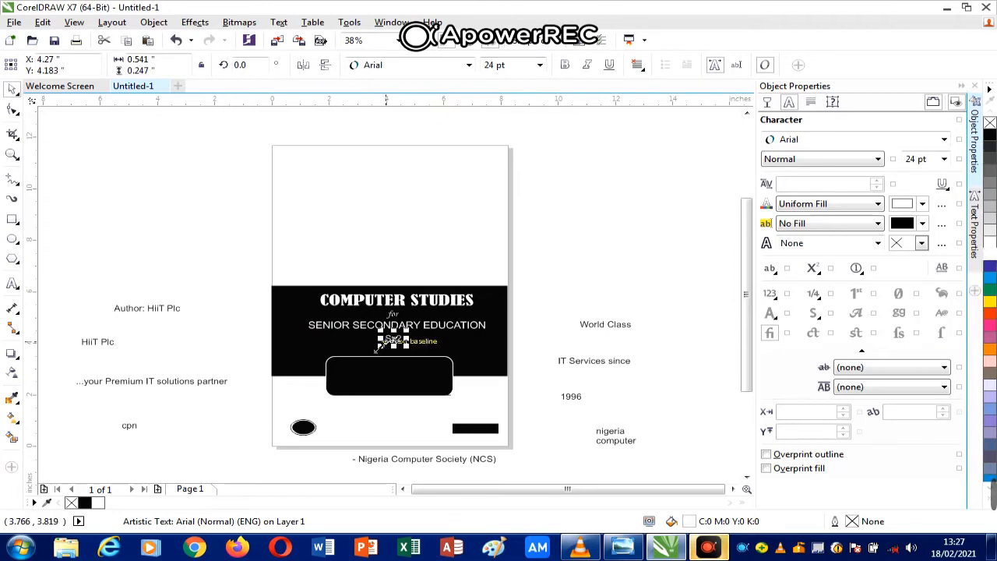
drag(377, 347, 373, 351)
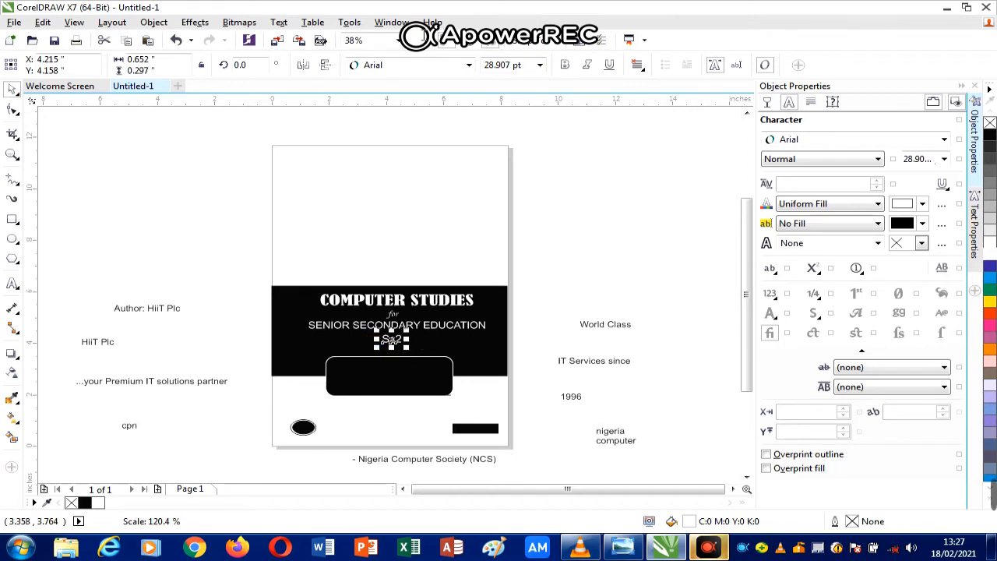
- Change the case of the white "SS2" text on the black band to UPPERCASE
click(280, 21)
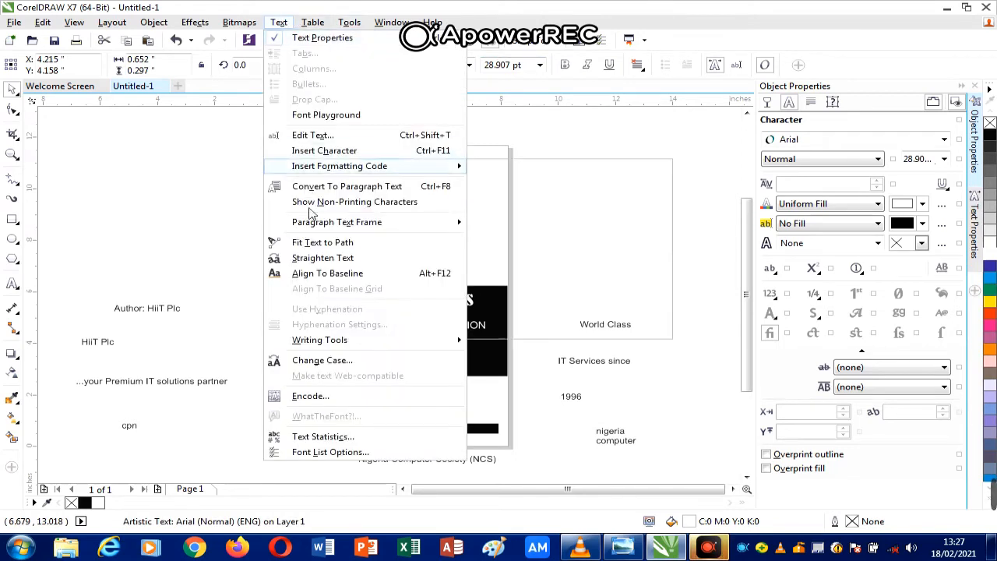
click(370, 361)
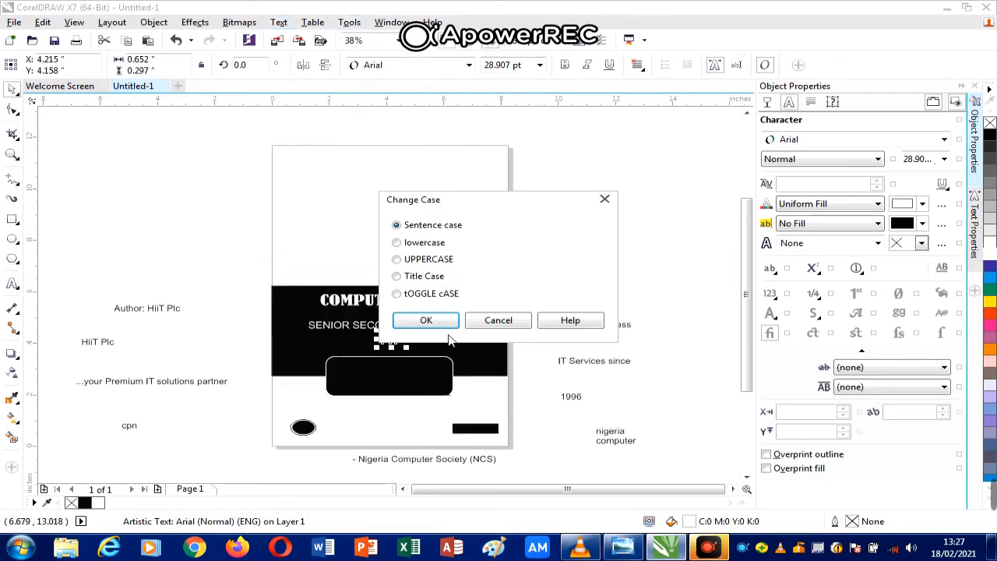
click(422, 261)
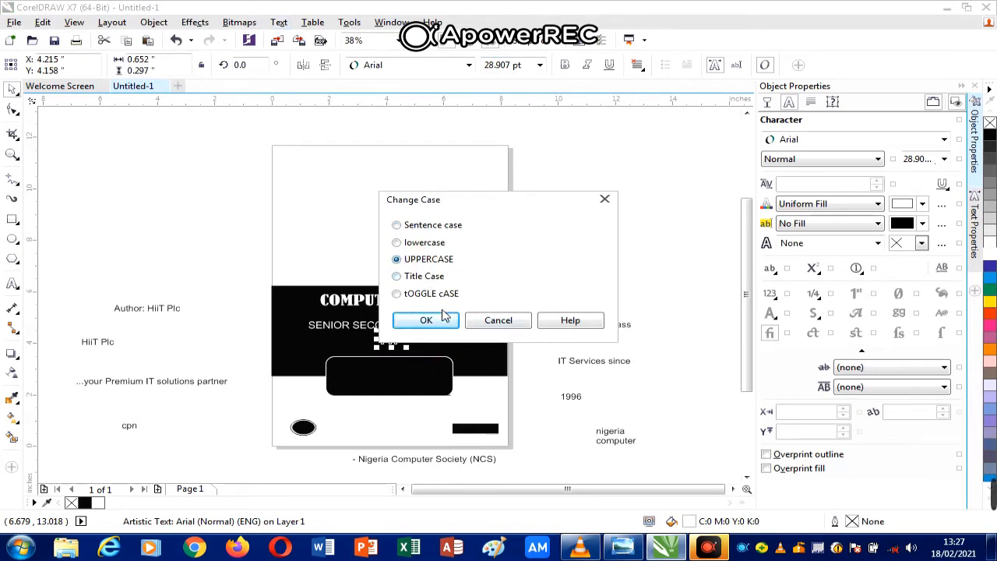
click(426, 320)
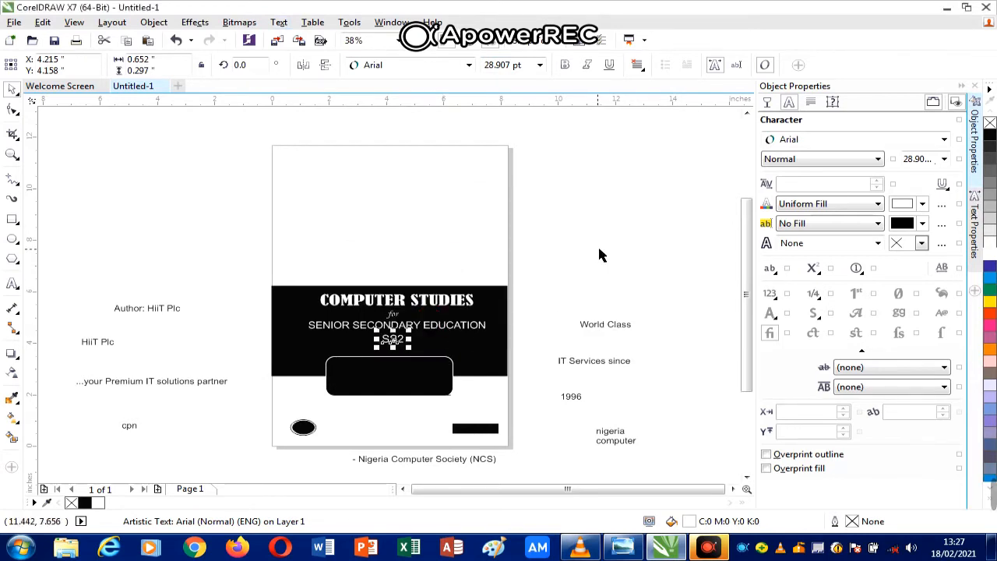
- Nudge "SS2" up about 0.09 inch so it sits closely beneath "SENIOR SECONDARY EDUCATION"
key(Up)
key(Up)
key(Up)
key(Up)
key(Up)
key(Up)
key(Up)
key(Up)
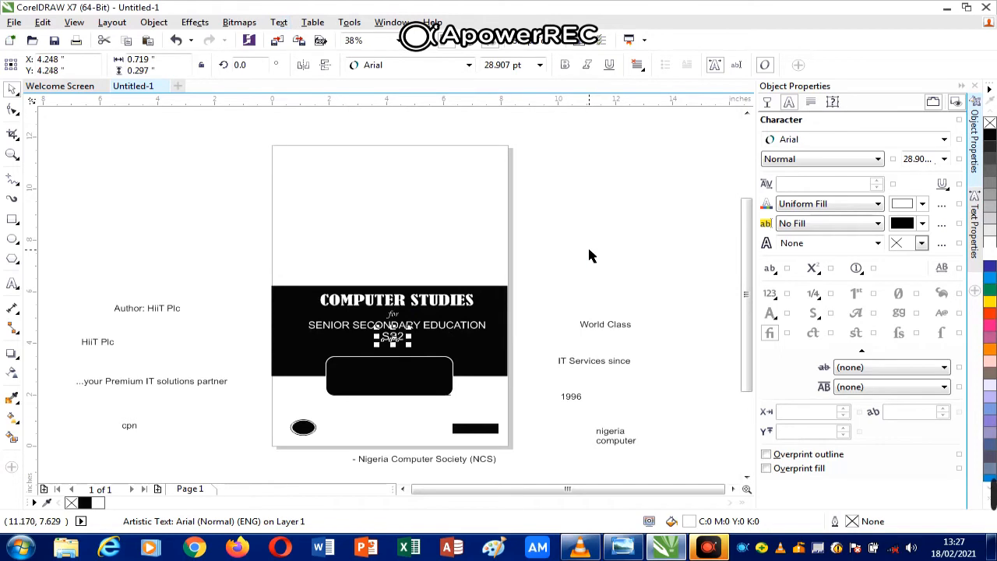
click(625, 269)
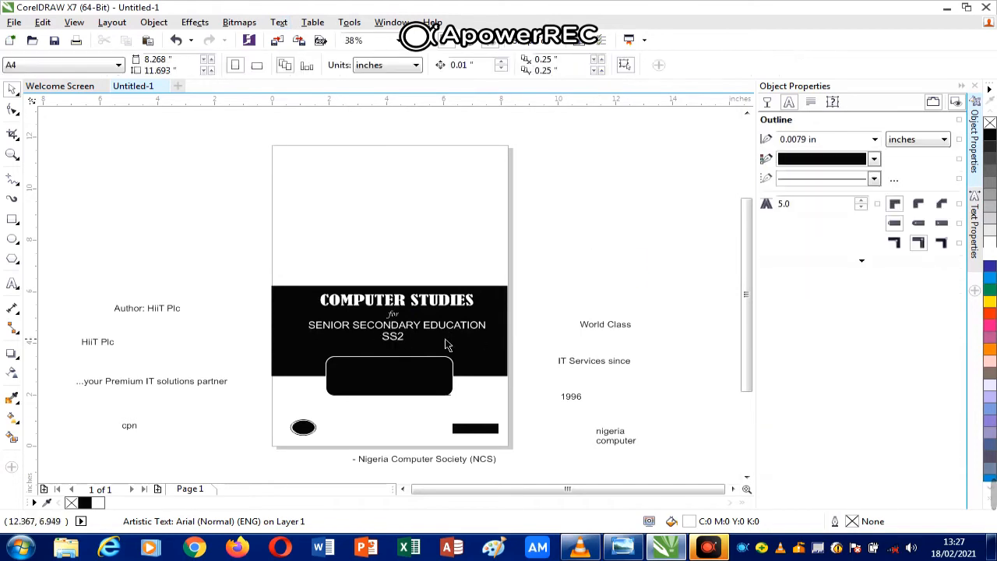
- Move "Author: HiiT Plc" onto the black band beneath "SS2" and format it in white Arial Bold
drag(162, 310, 395, 352)
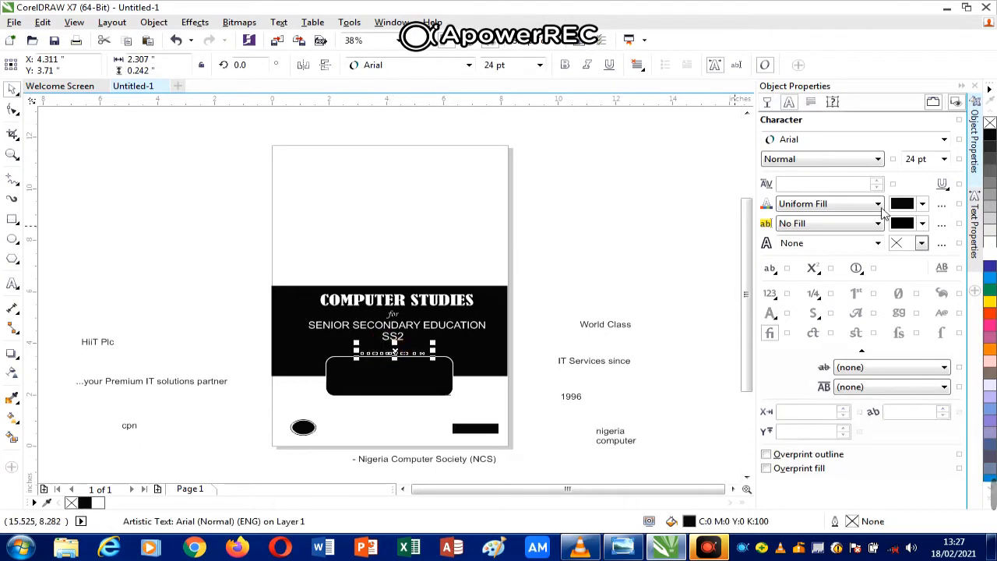
click(991, 257)
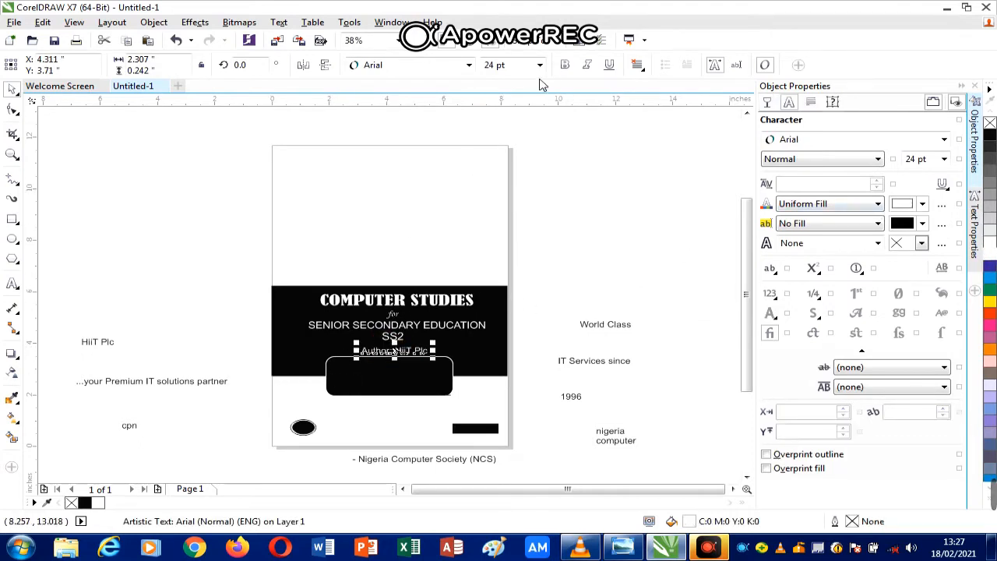
click(468, 64)
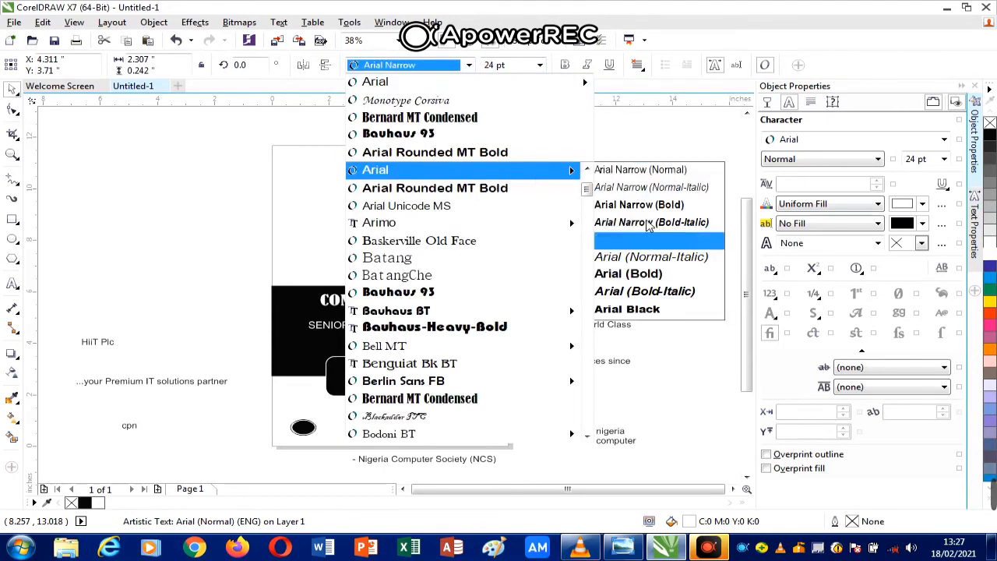
click(635, 274)
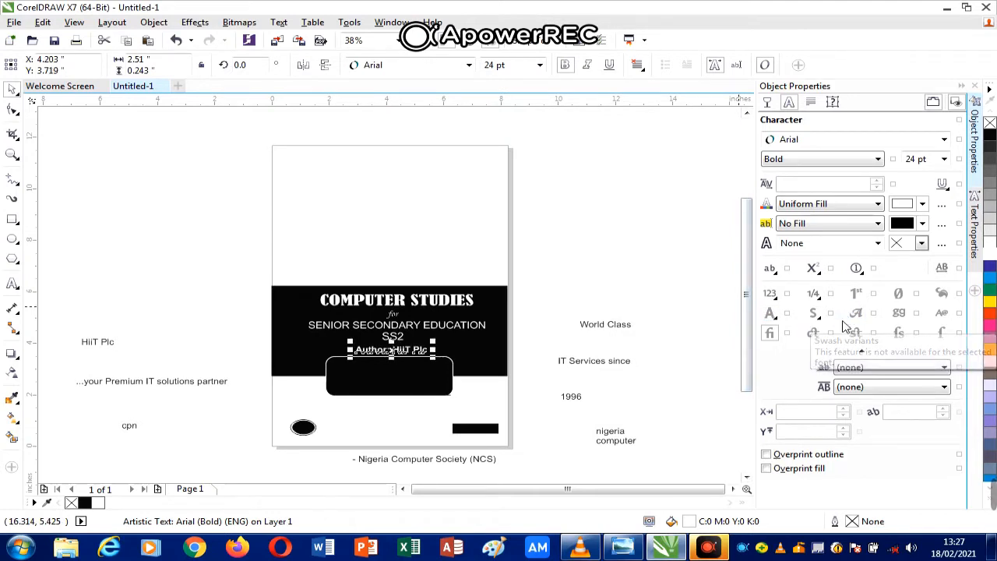
click(669, 228)
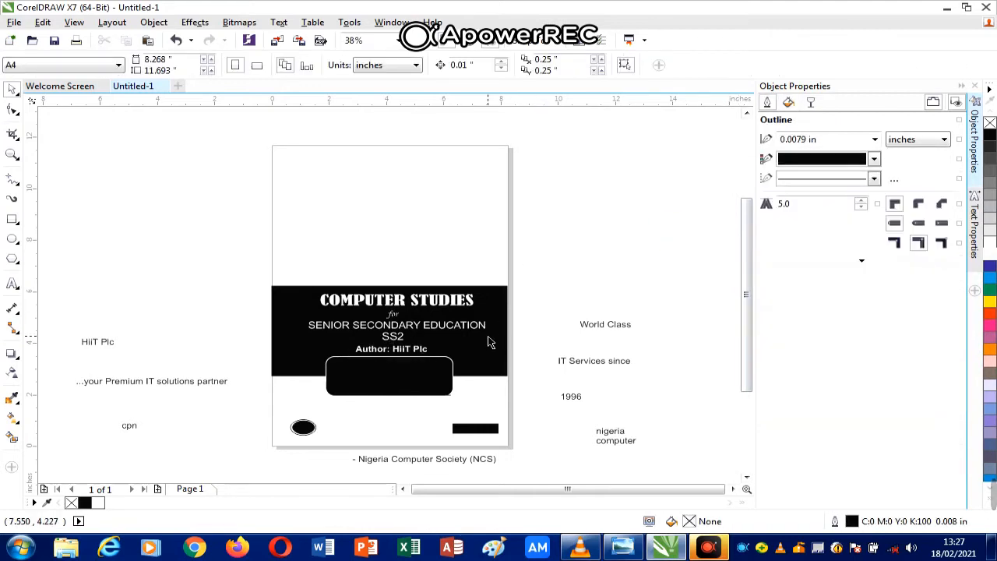
- Enlarge "Author: HiiT Plc" to about 34 pt, keeping it centred between "SS2" and the rounded box
click(396, 357)
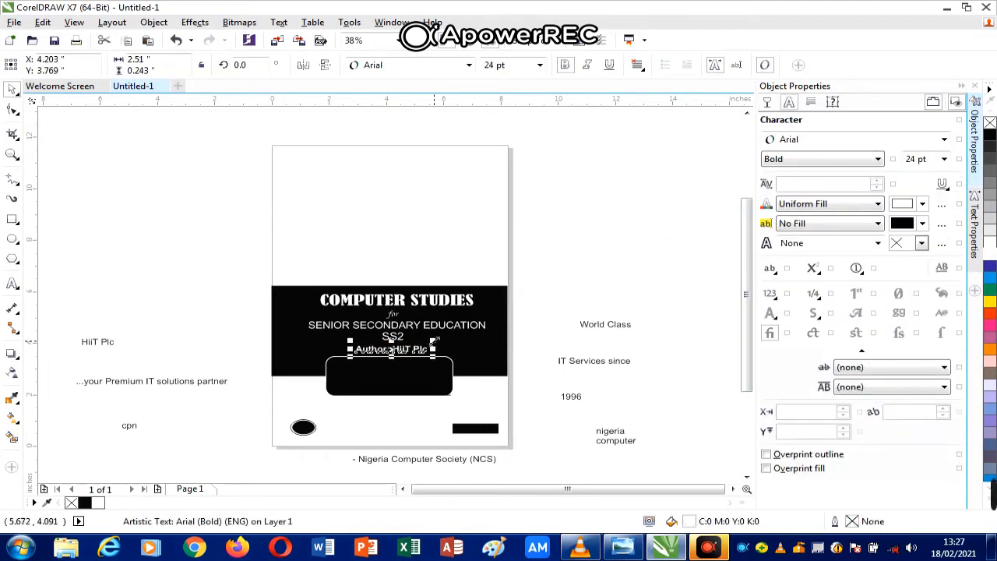
drag(429, 340, 450, 336)
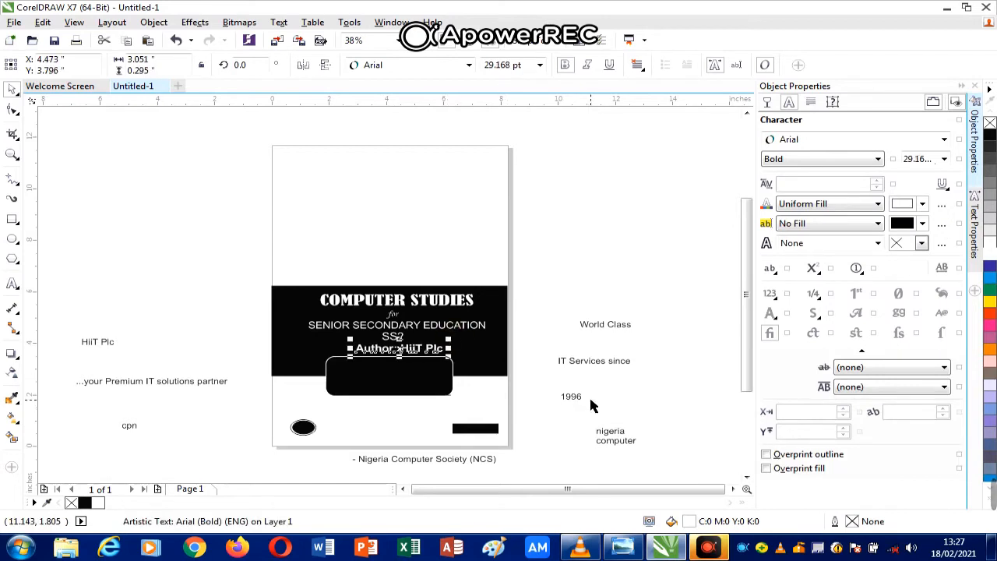
drag(348, 360, 334, 358)
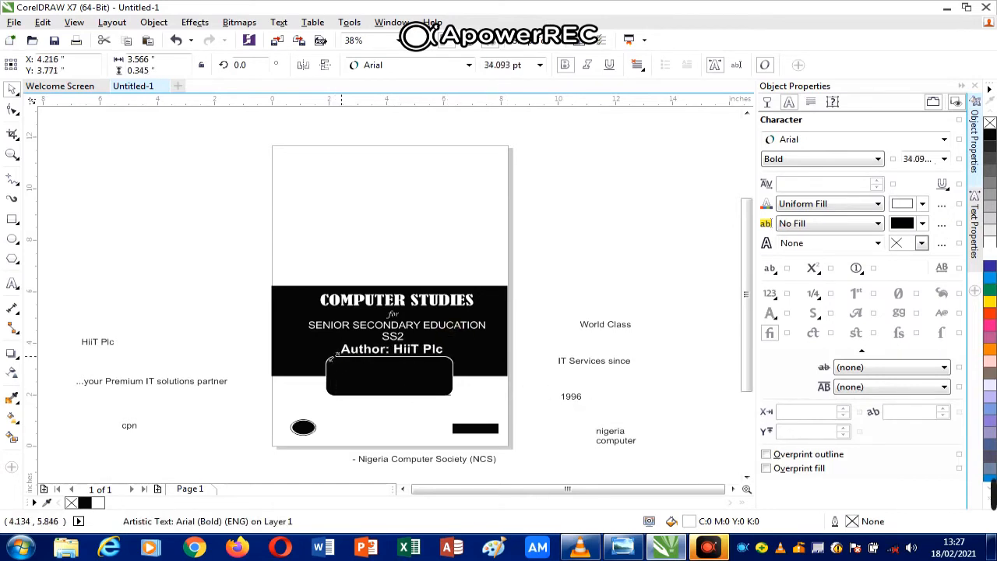
click(598, 261)
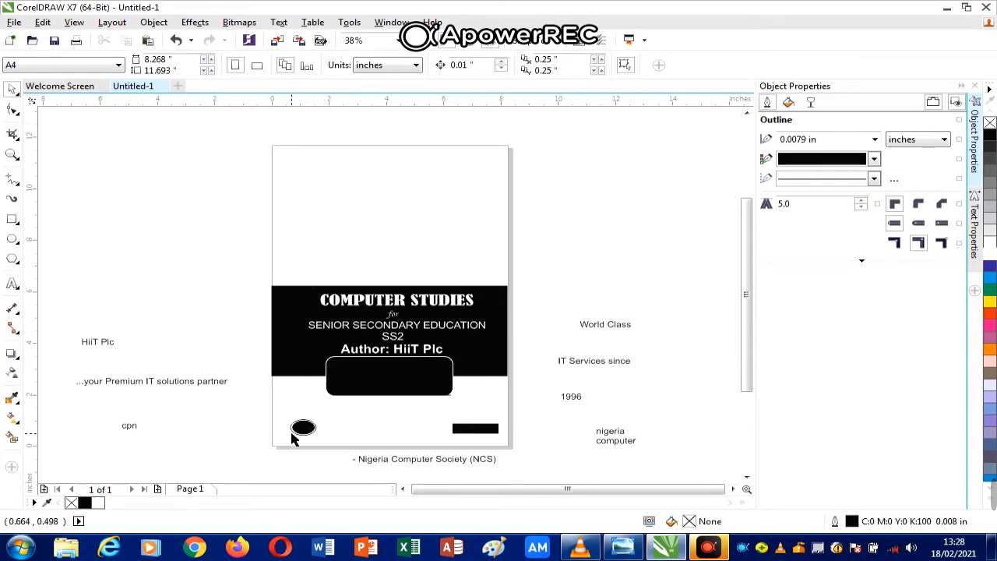
- Move the "cpn" text onto the small black ellipse and format it in white Bauhaus 93
click(128, 428)
drag(128, 428, 303, 428)
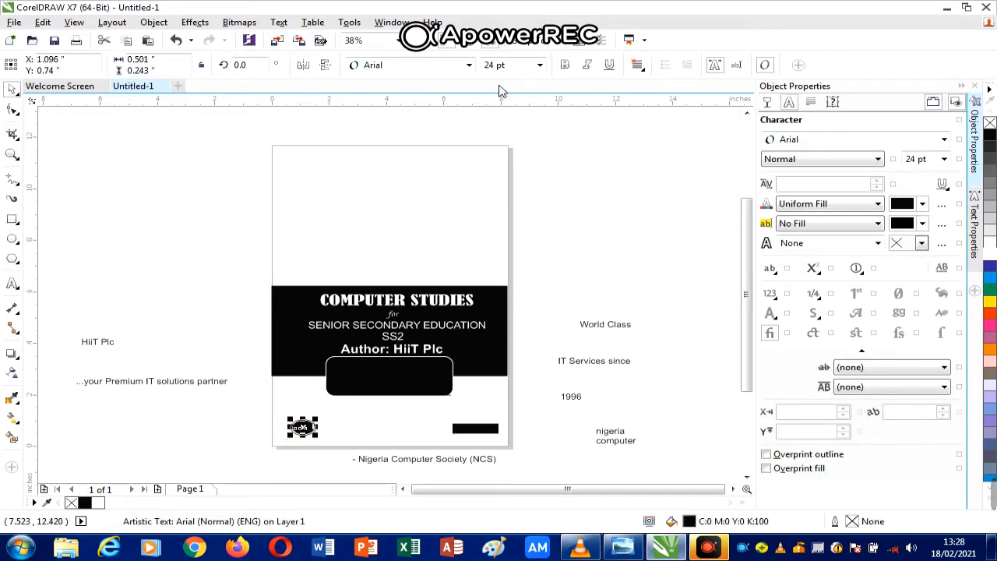
click(987, 264)
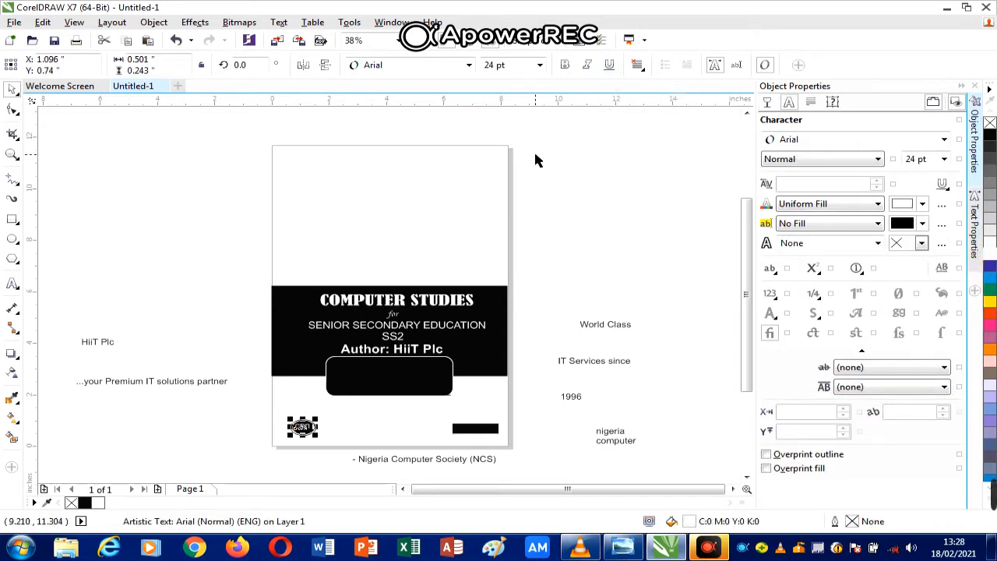
click(469, 65)
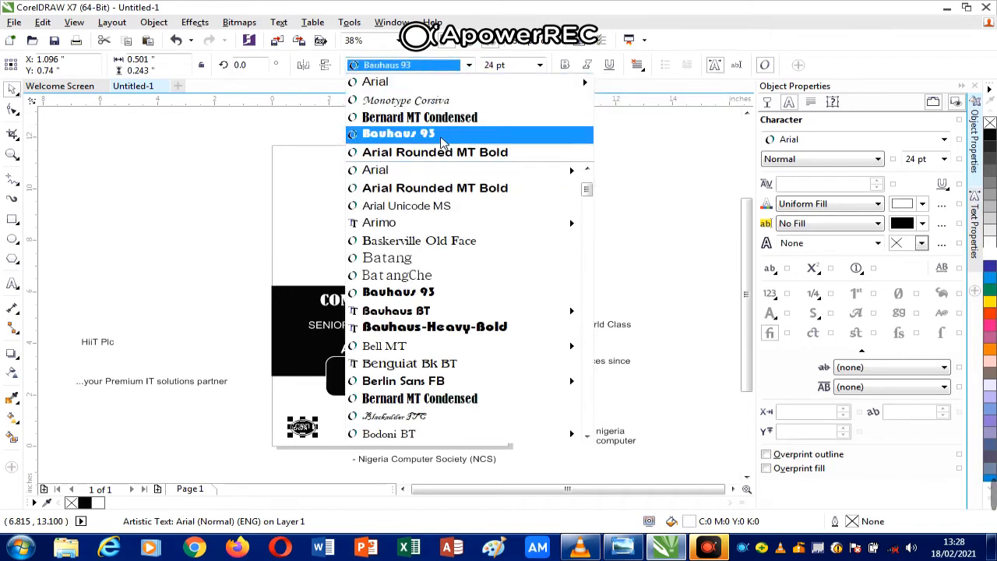
click(483, 136)
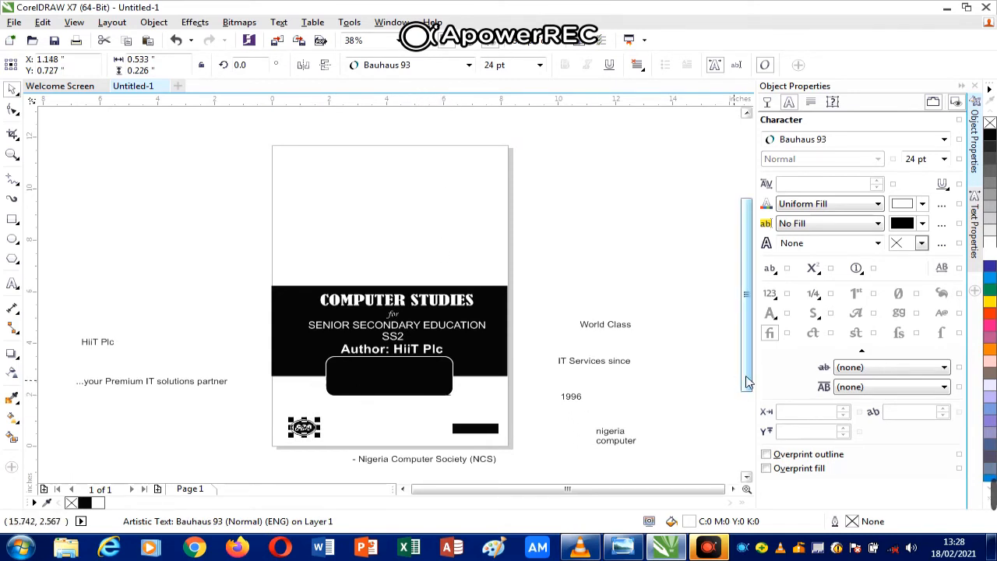
click(200, 339)
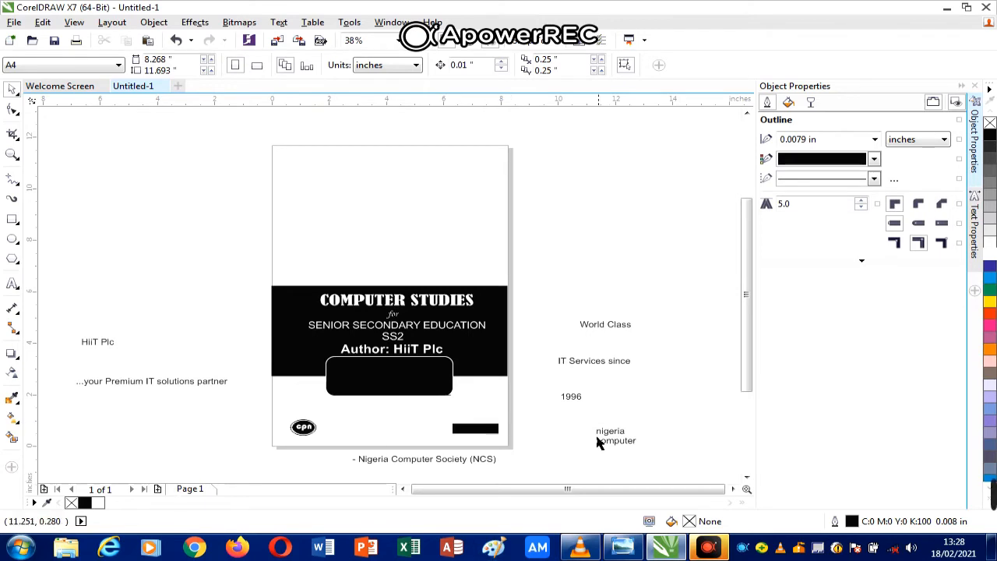
- Move the two-line "nigeria computer" text onto the small black rectangle and fill it white
drag(612, 438, 484, 429)
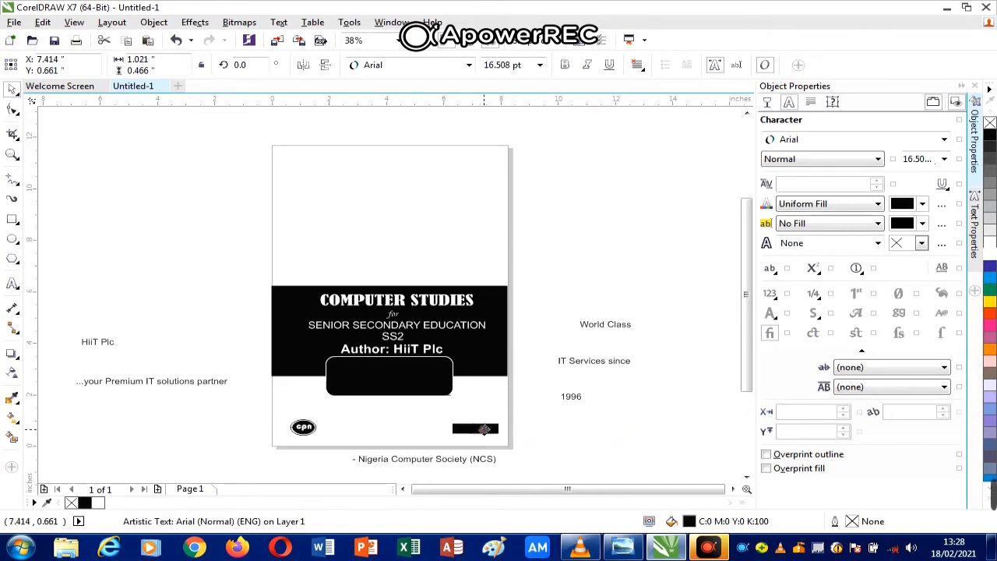
click(991, 261)
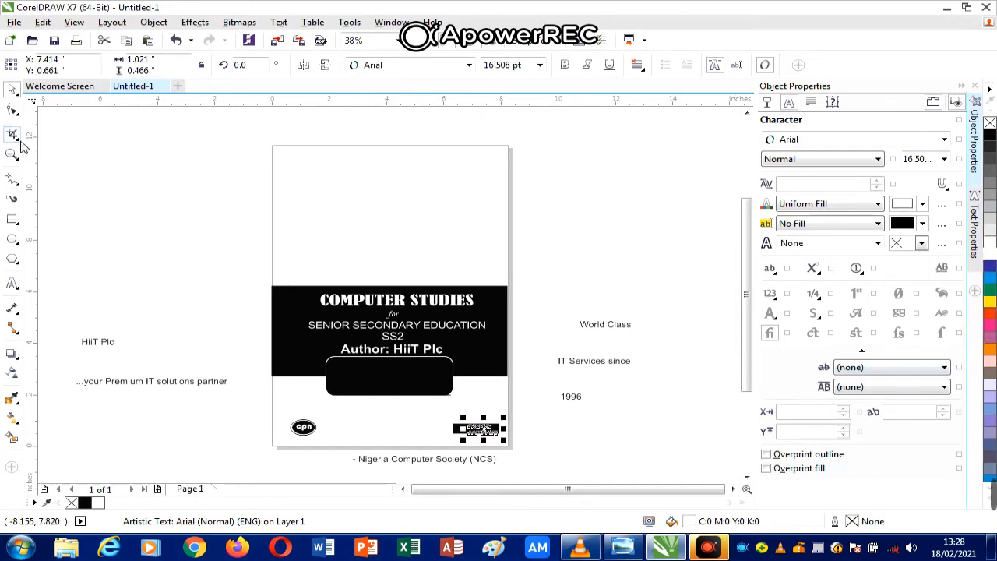
click(13, 154)
click(485, 430)
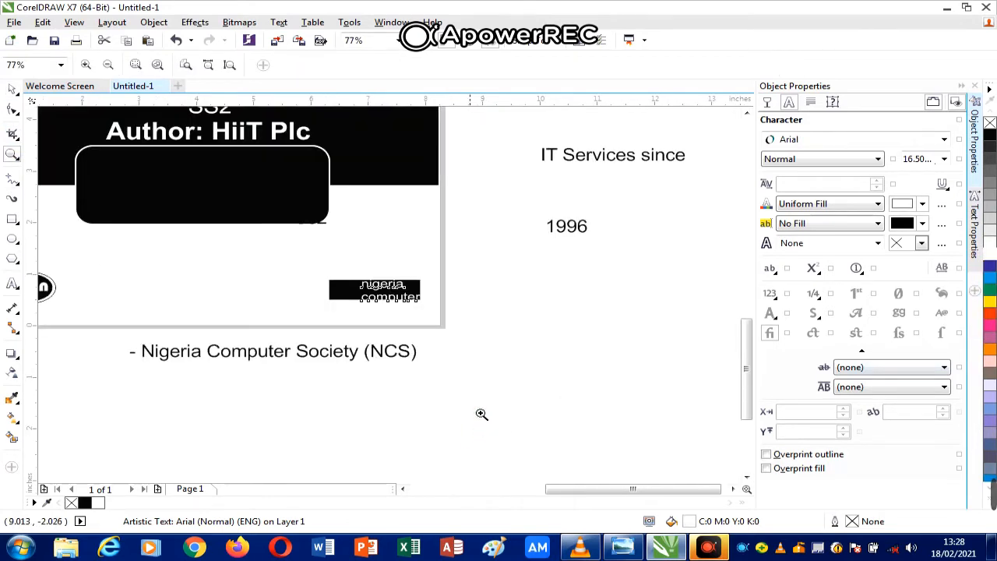
click(391, 296)
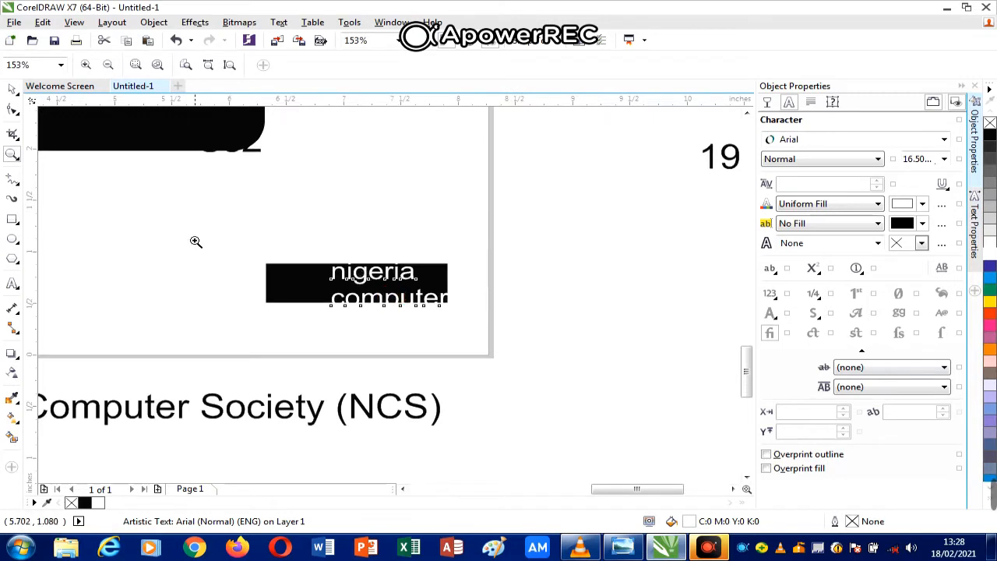
click(12, 91)
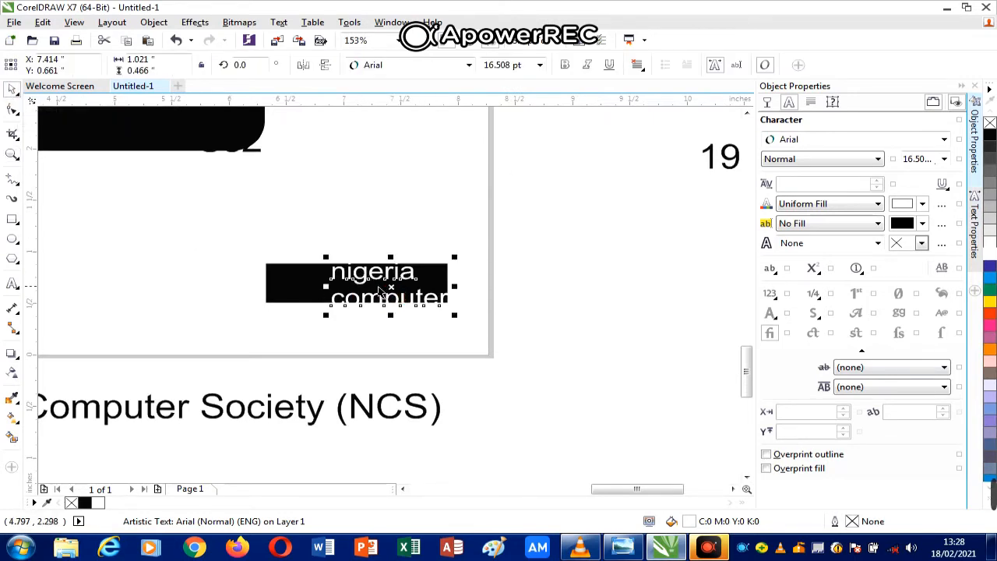
- Shrink the two-line "nigeria computer" text to about 12.6 pt so it fits inside the small black rectangle
drag(458, 315, 439, 305)
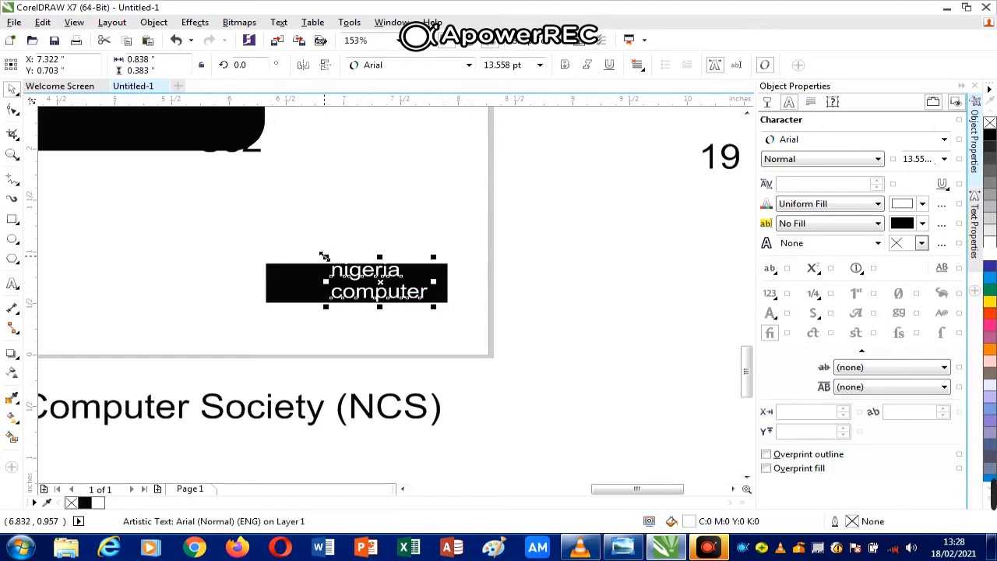
drag(326, 256, 330, 259)
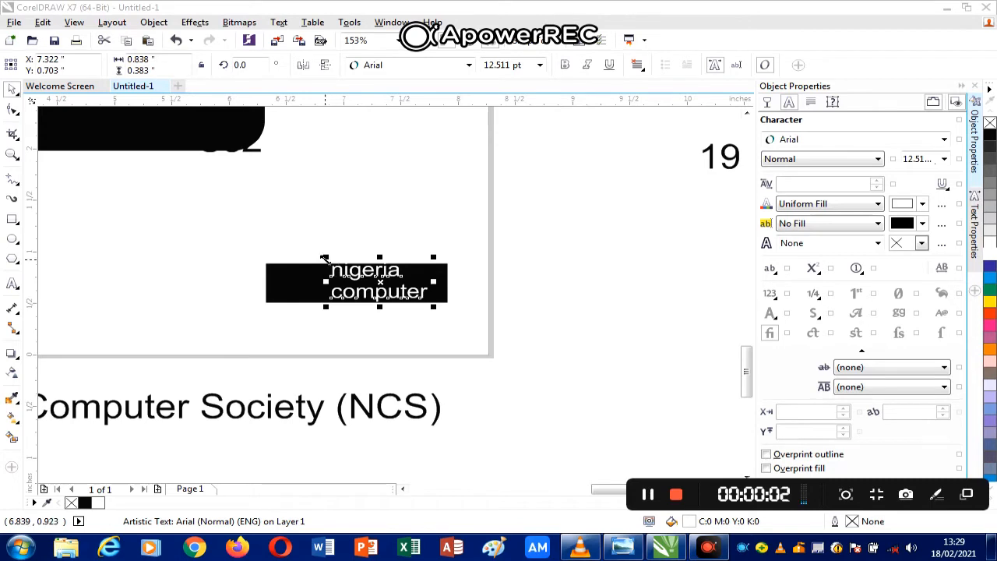
drag(326, 256, 330, 259)
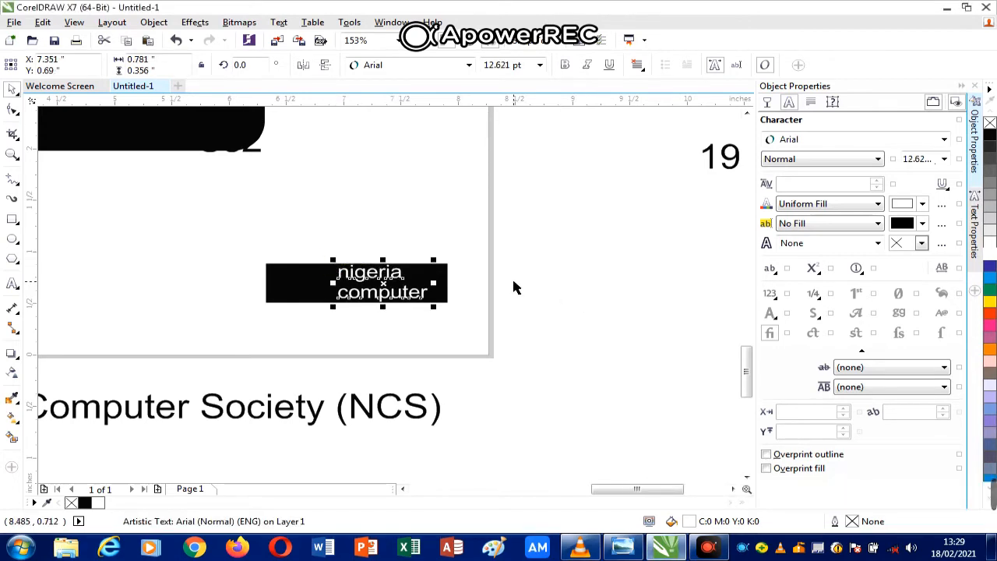
click(532, 285)
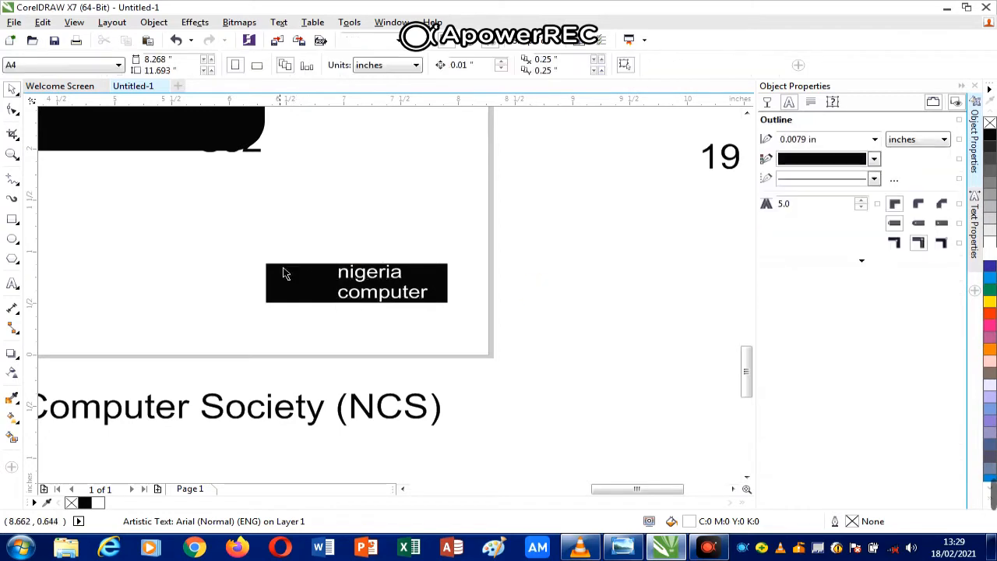
- Draw a vertical line about 0.37 in long across the small black rectangle, just before the "nigeria computer" text, and colour it white
click(13, 179)
click(318, 264)
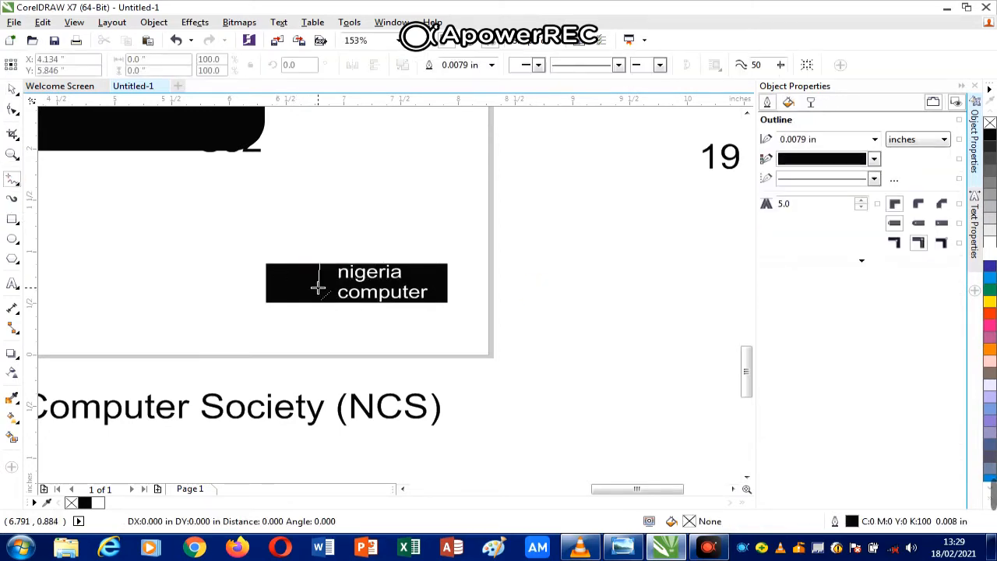
click(319, 301)
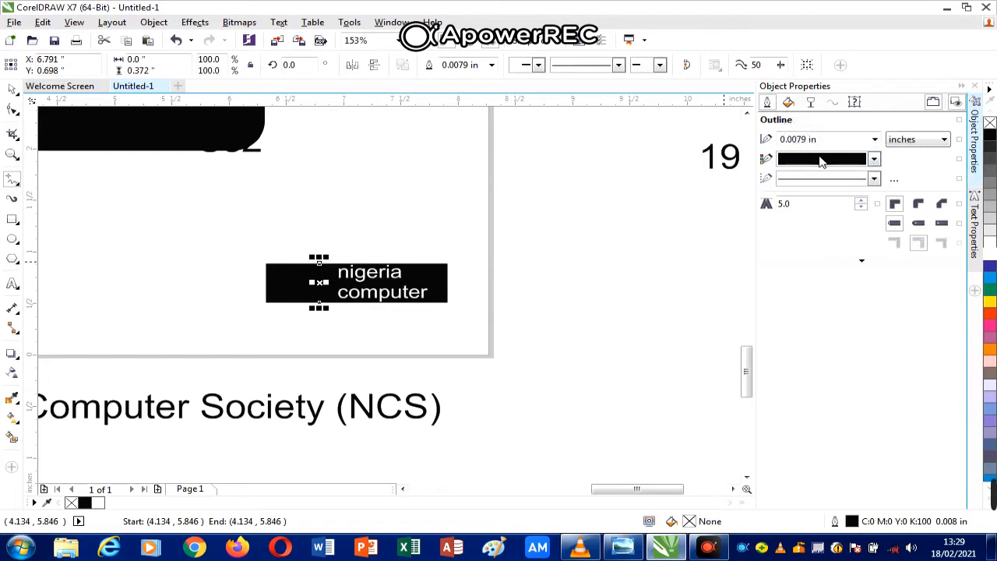
click(875, 160)
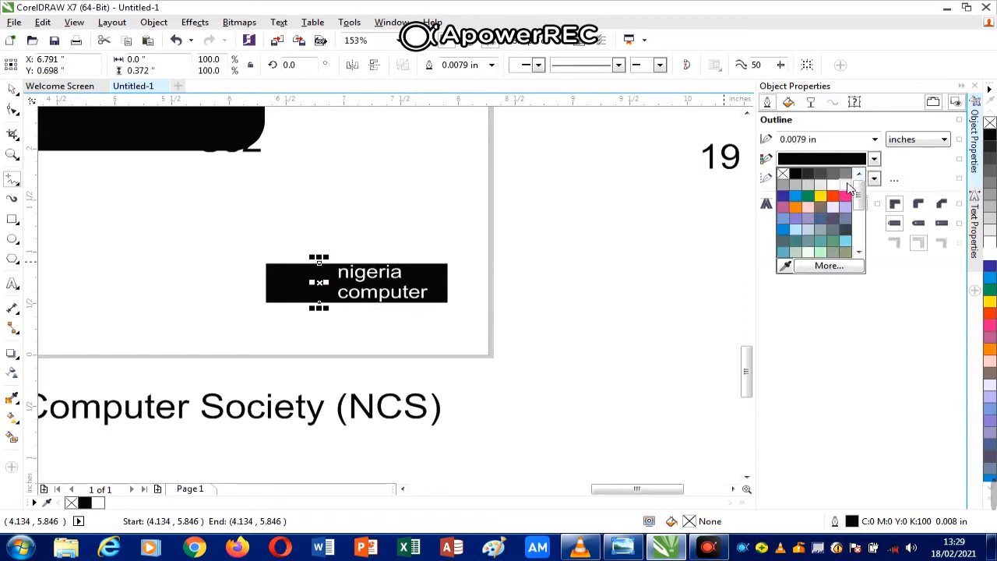
click(849, 188)
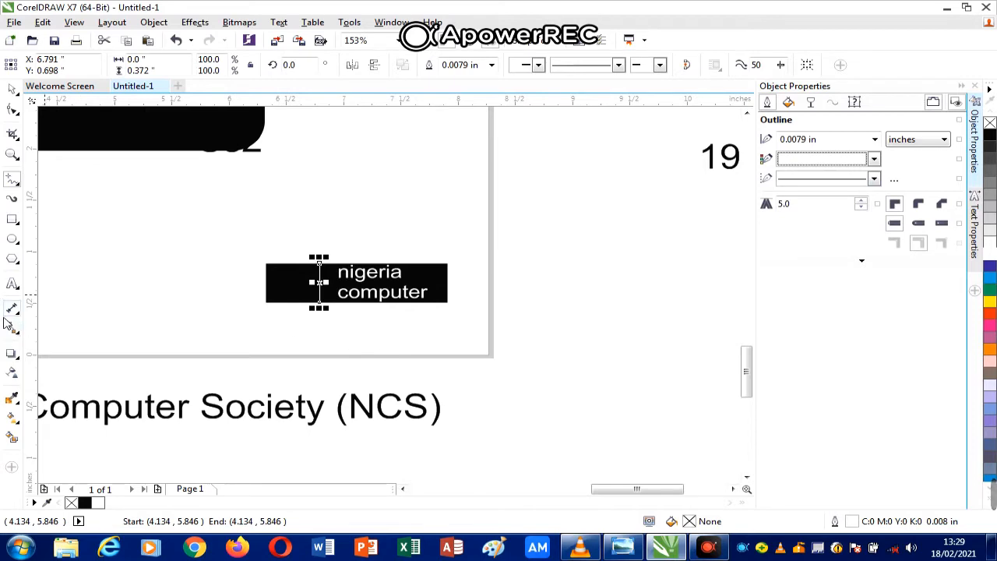
- Draw an ellipse about 0.27 by 0.32 in between the black rectangle's edge and the vertical line, and give it a white outline
click(17, 244)
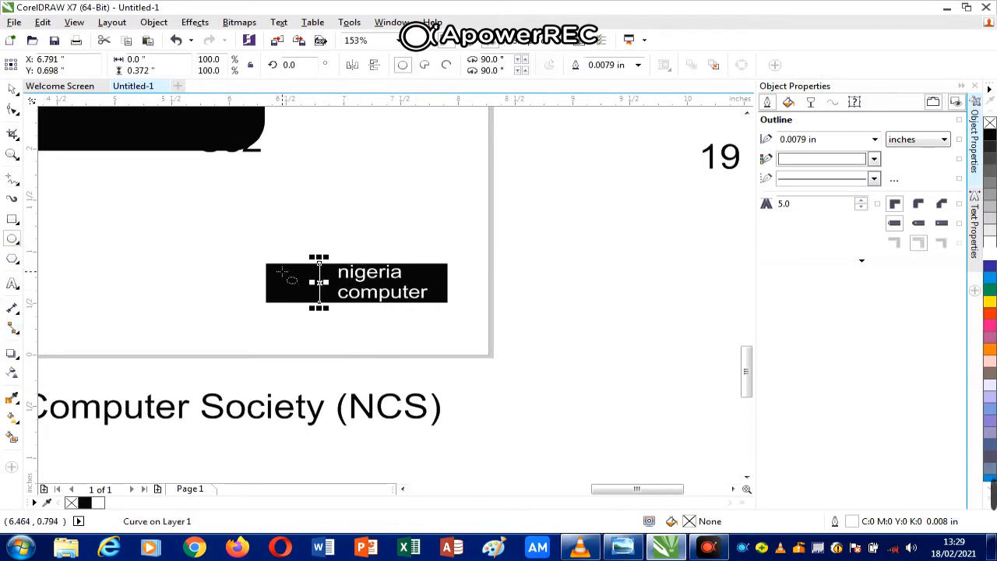
drag(281, 267, 313, 303)
click(312, 303)
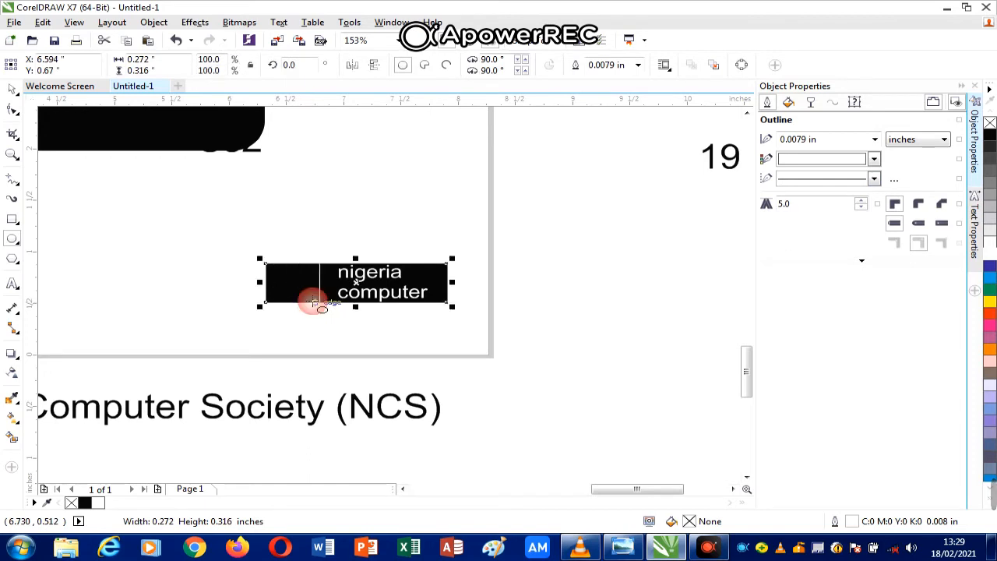
click(12, 88)
click(304, 294)
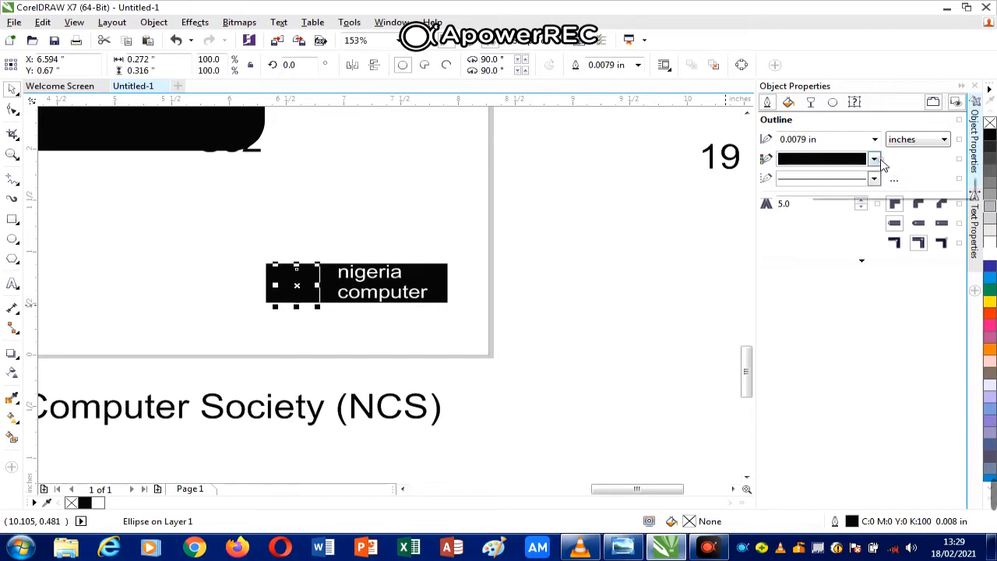
click(874, 159)
click(845, 186)
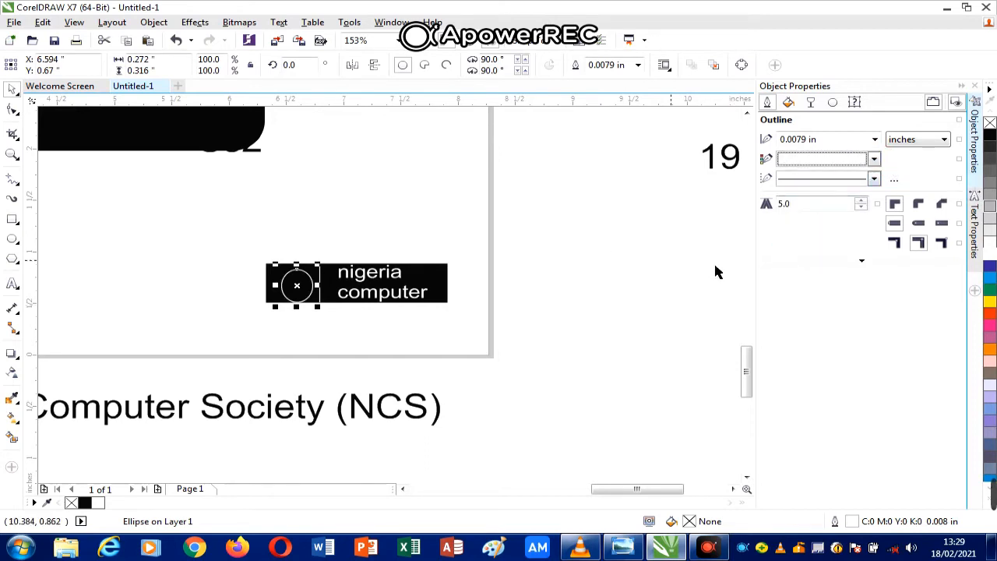
click(555, 284)
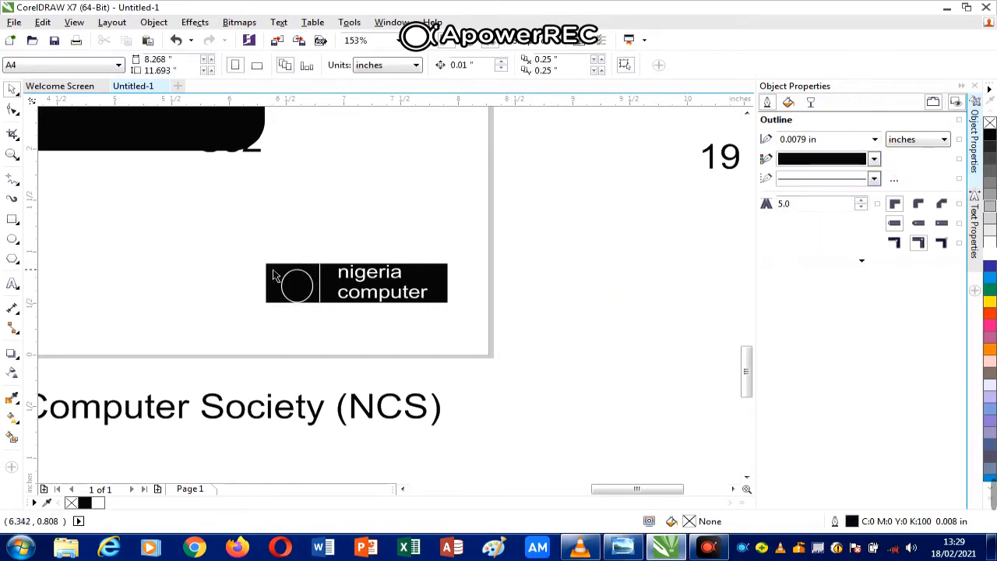
- Enlarge the white-outlined ellipse slightly so it nearly spans the height of the small black rectangle
click(293, 303)
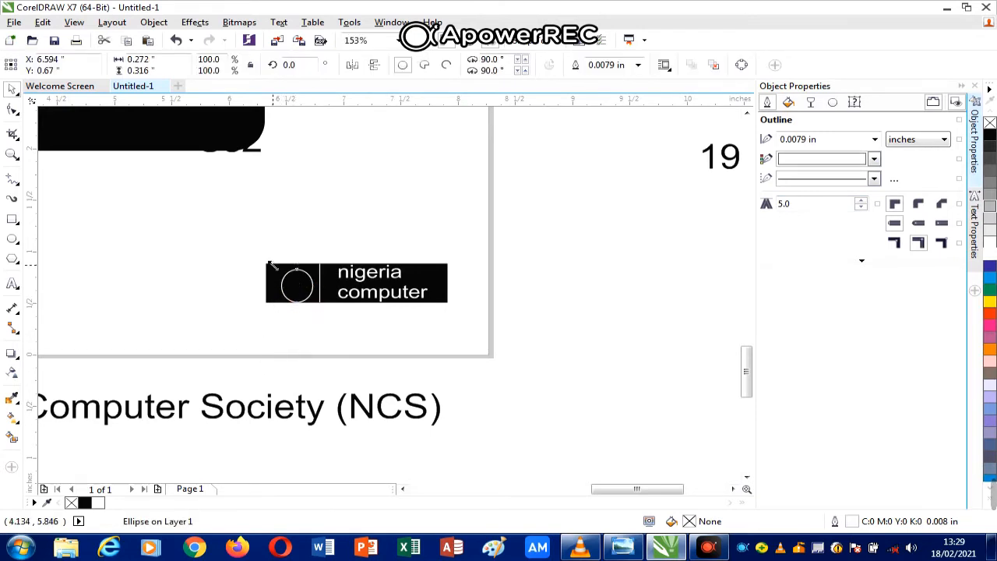
drag(270, 265, 269, 260)
click(557, 302)
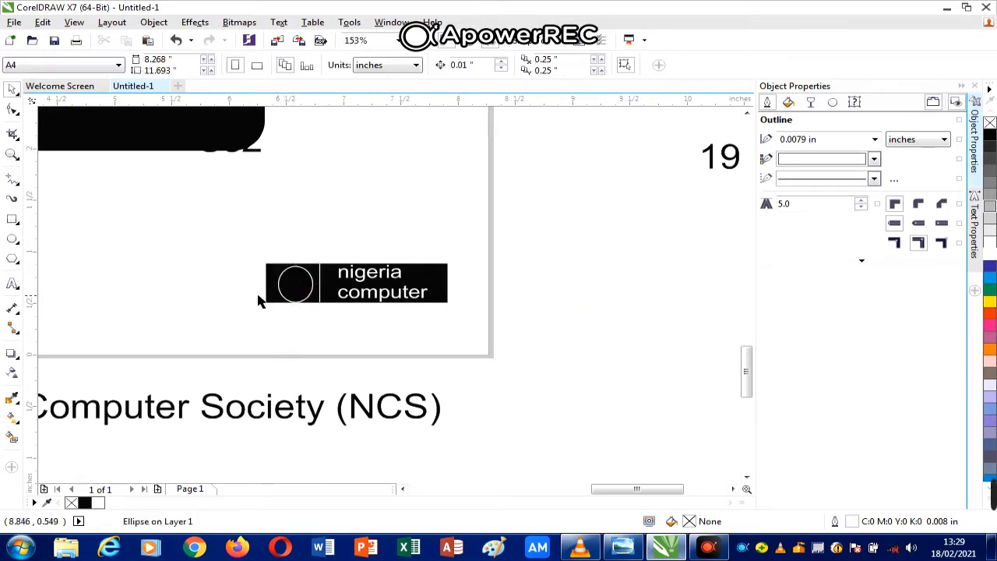
- Draw a closed, map-like B-Spline outline about 4.33 by 3.43 in on the empty area beside the page
click(13, 184)
click(91, 255)
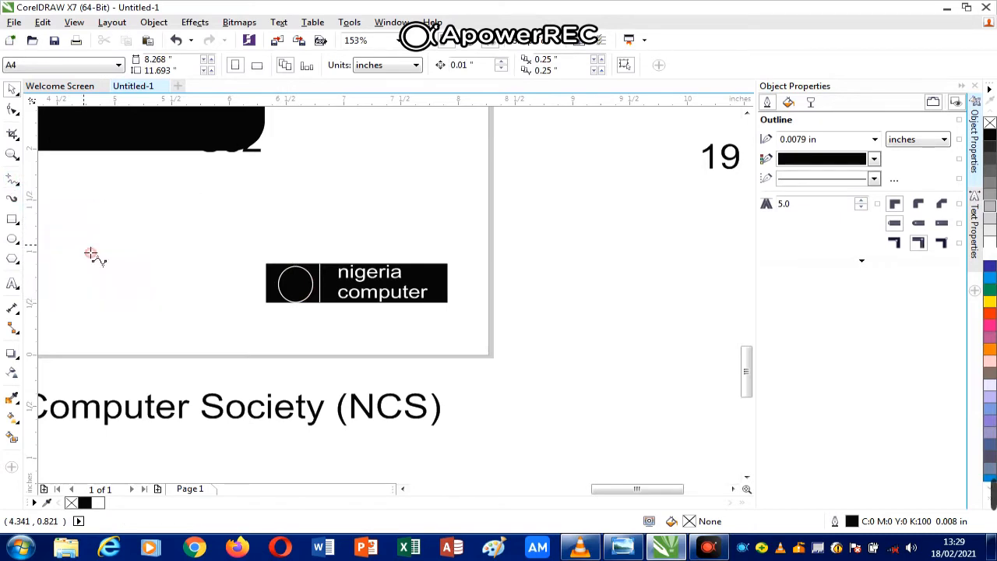
click(539, 333)
click(568, 296)
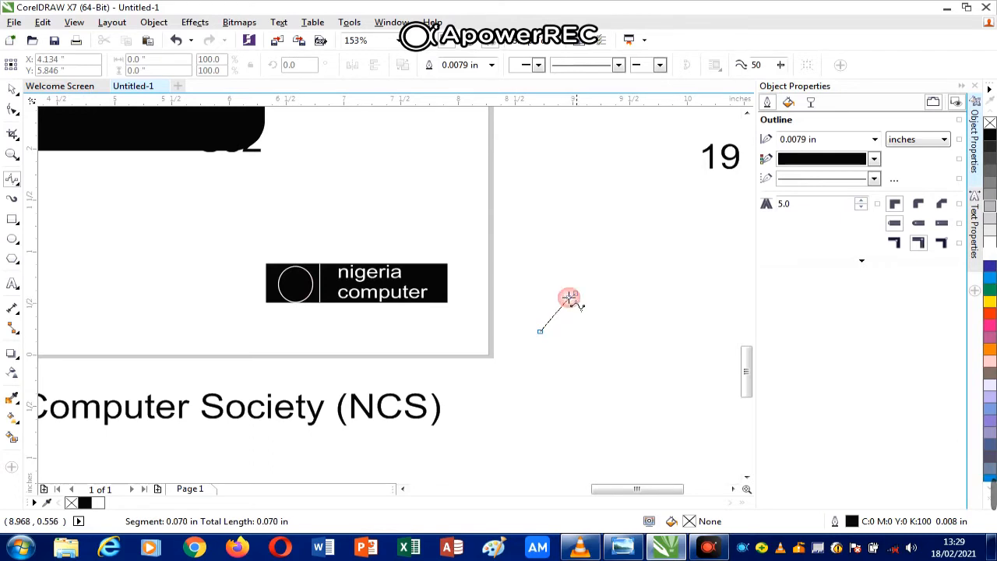
click(654, 308)
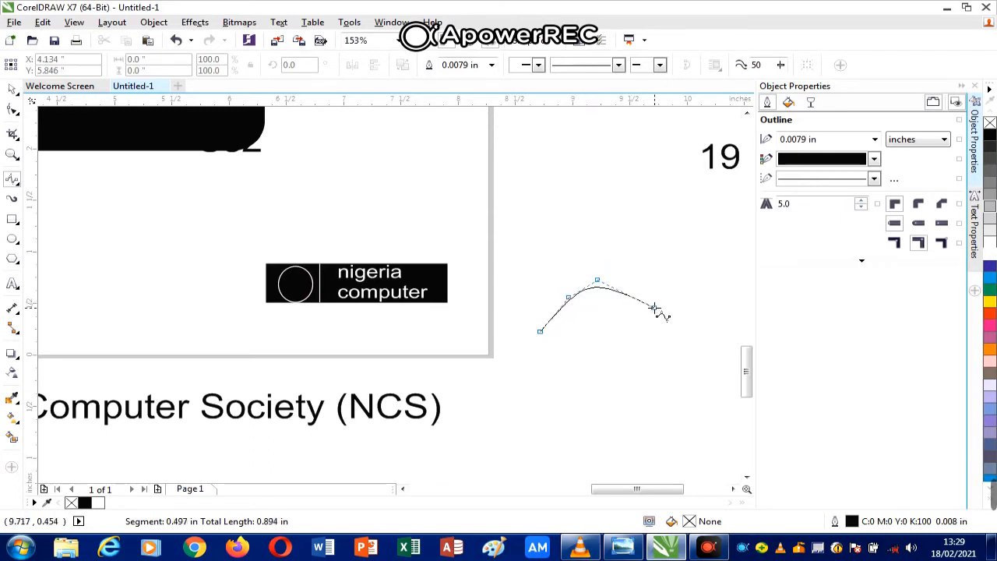
click(694, 331)
click(726, 311)
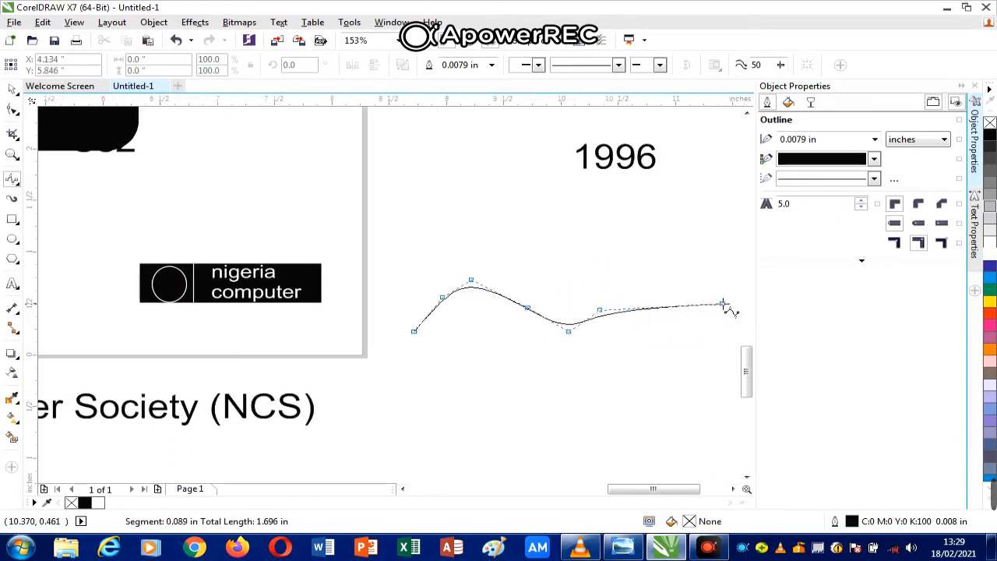
click(728, 274)
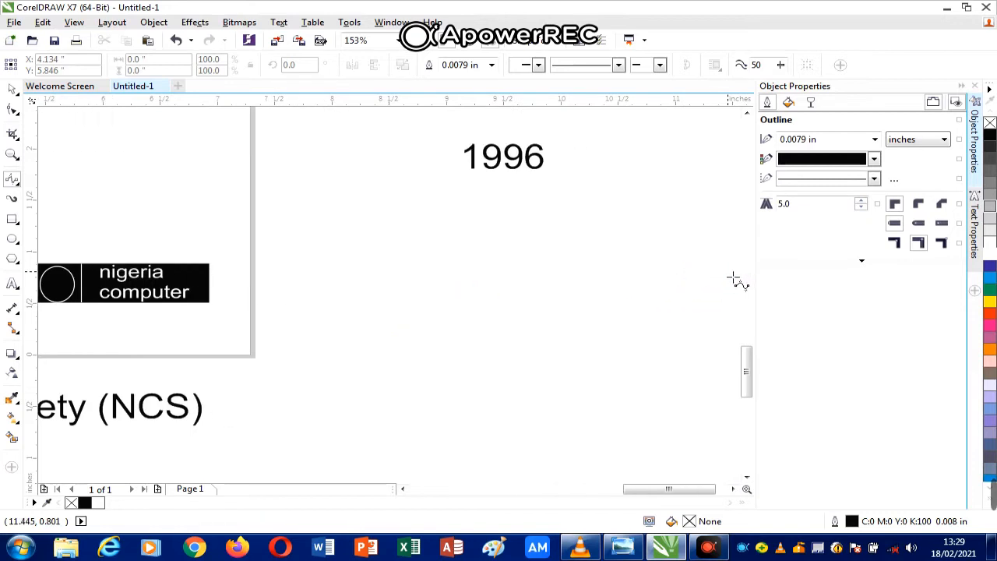
click(727, 276)
click(706, 327)
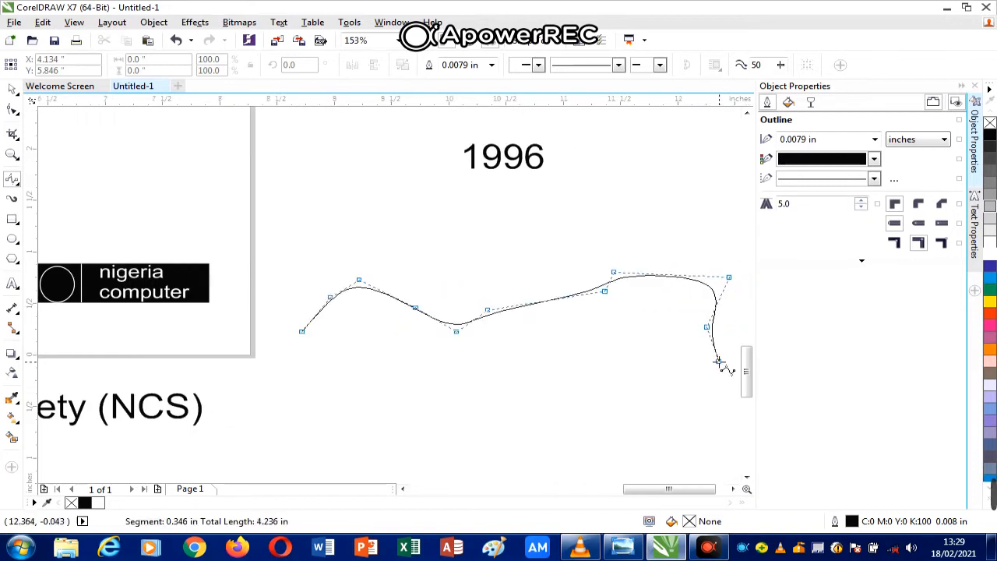
click(718, 361)
click(659, 380)
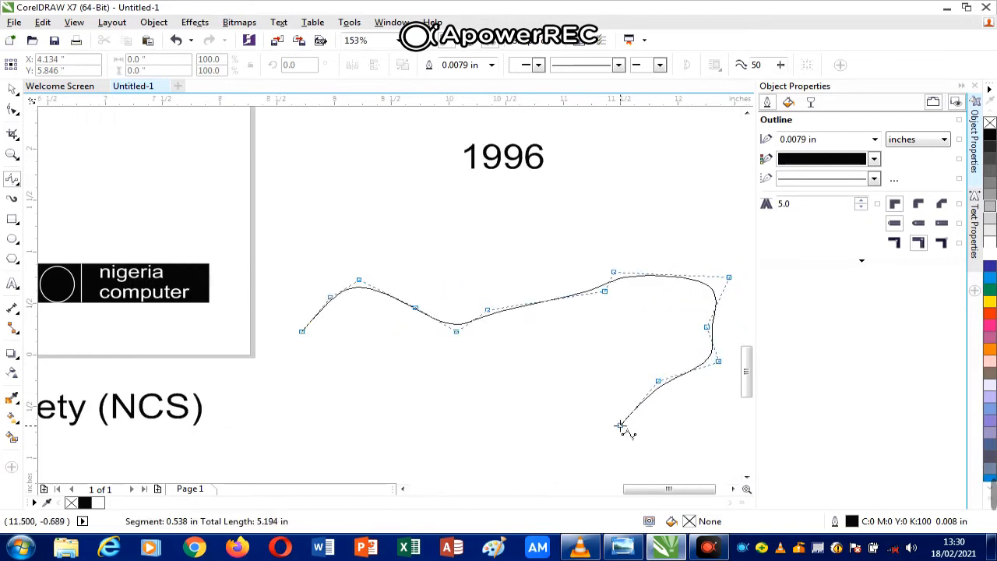
click(605, 461)
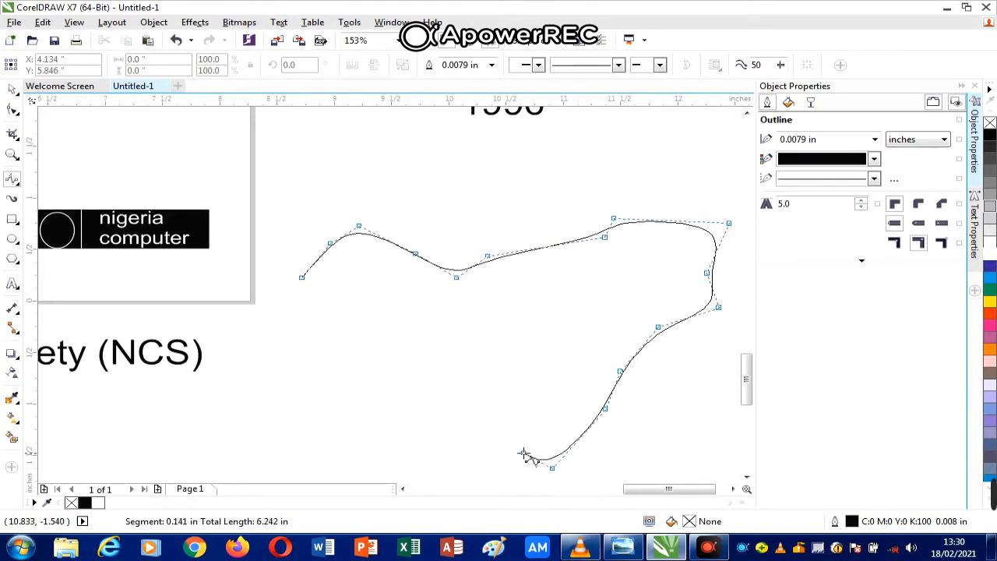
click(552, 468)
click(505, 472)
click(464, 470)
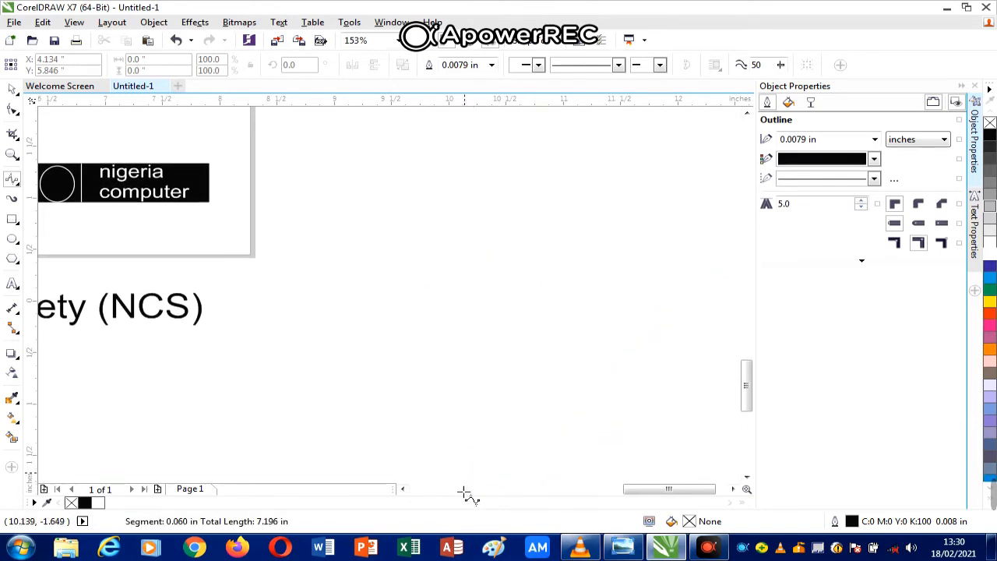
click(458, 454)
click(356, 442)
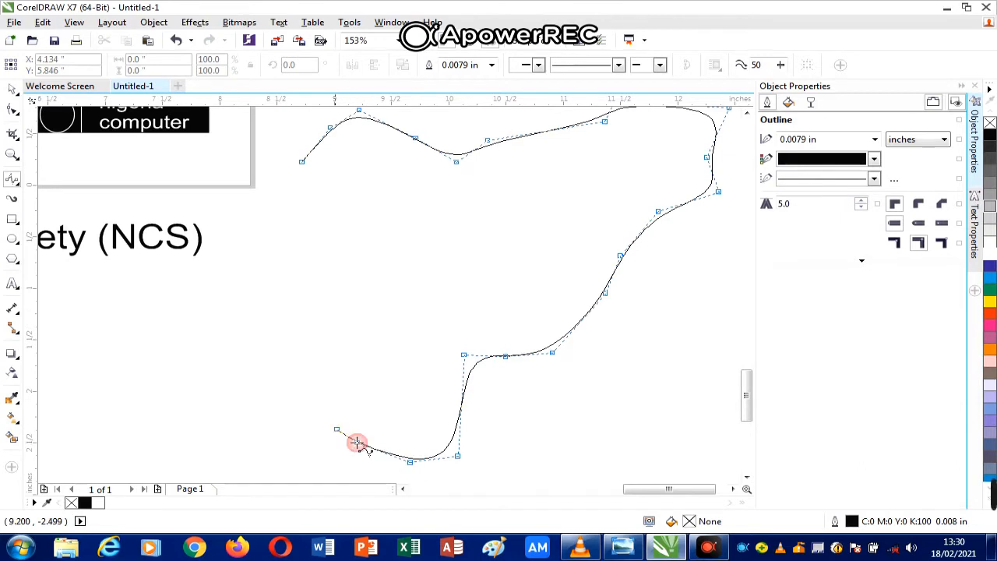
click(308, 388)
click(335, 334)
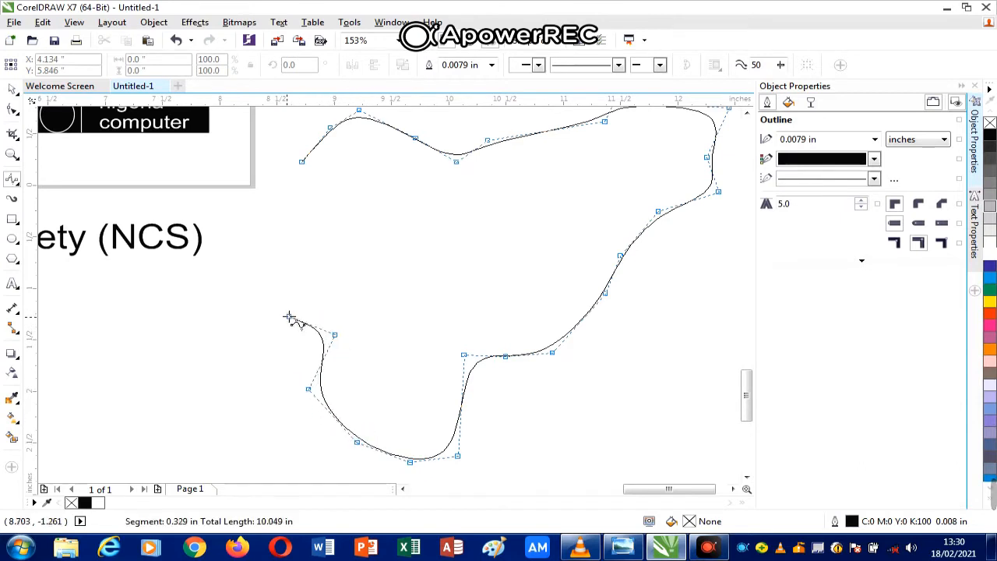
click(286, 317)
click(221, 317)
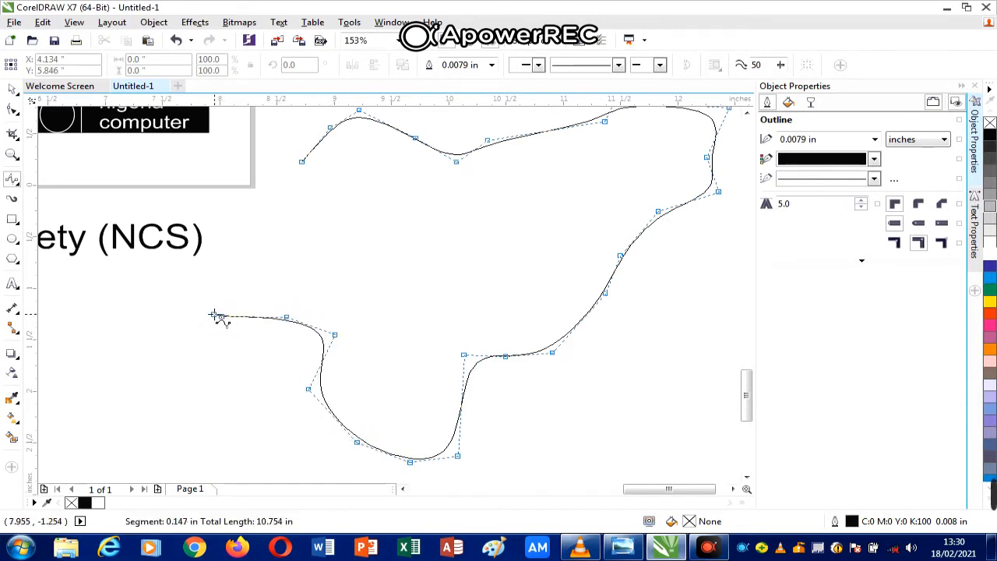
click(271, 265)
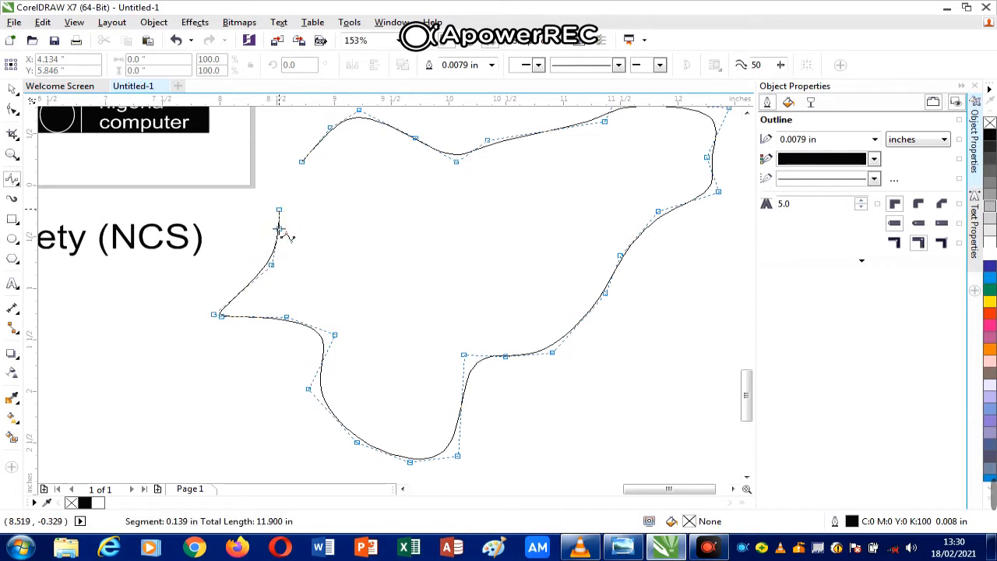
click(302, 161)
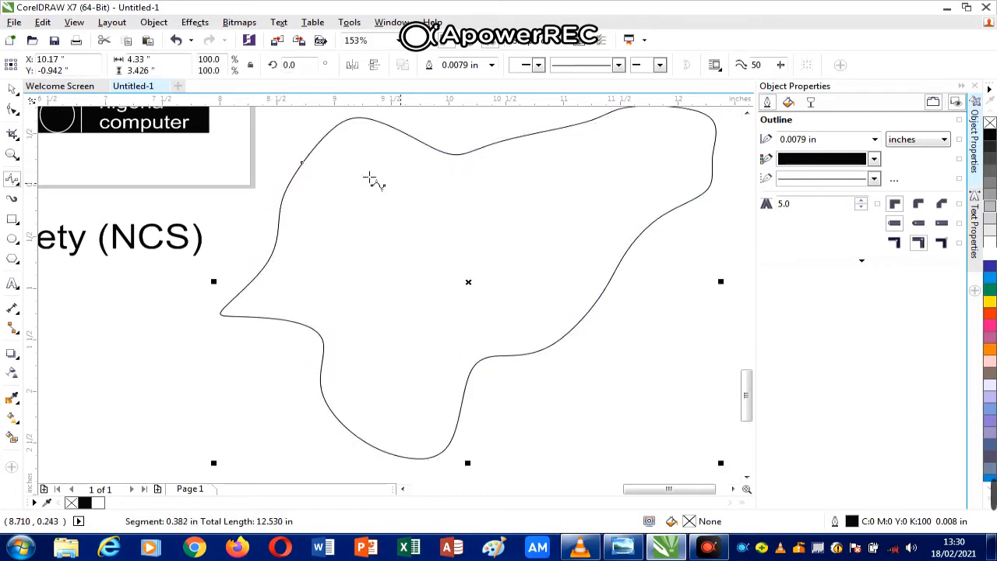
- Scale the map-like curve down to about 0.21 by 0.17 in inside the white ellipse and colour its outline white
click(12, 89)
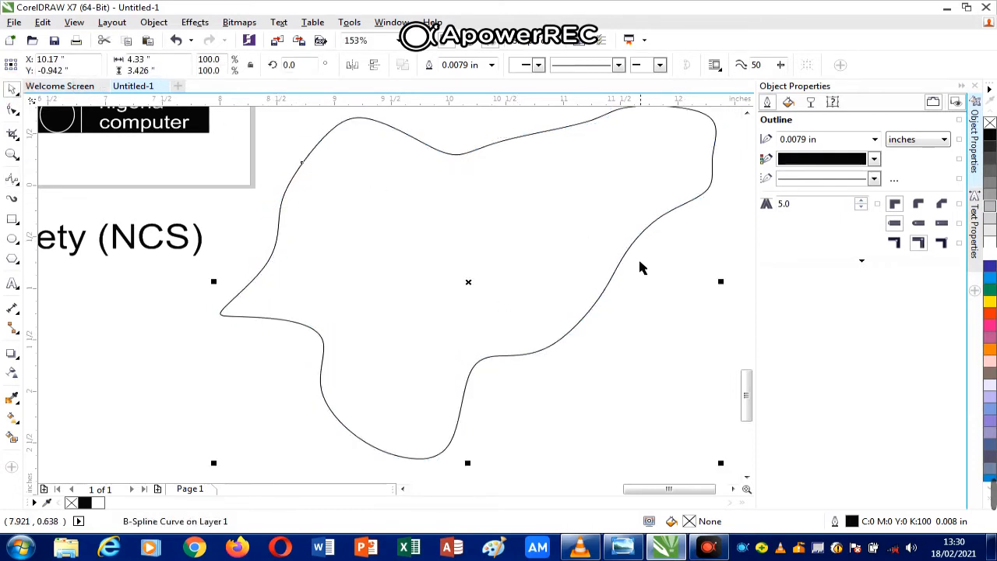
click(616, 269)
click(660, 226)
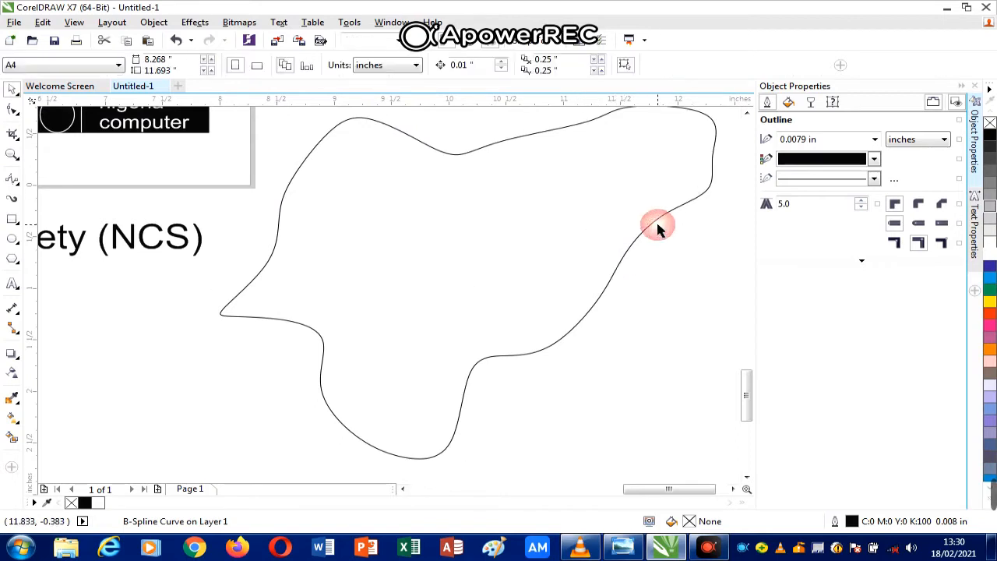
scroll(653, 205, up, 1)
click(586, 229)
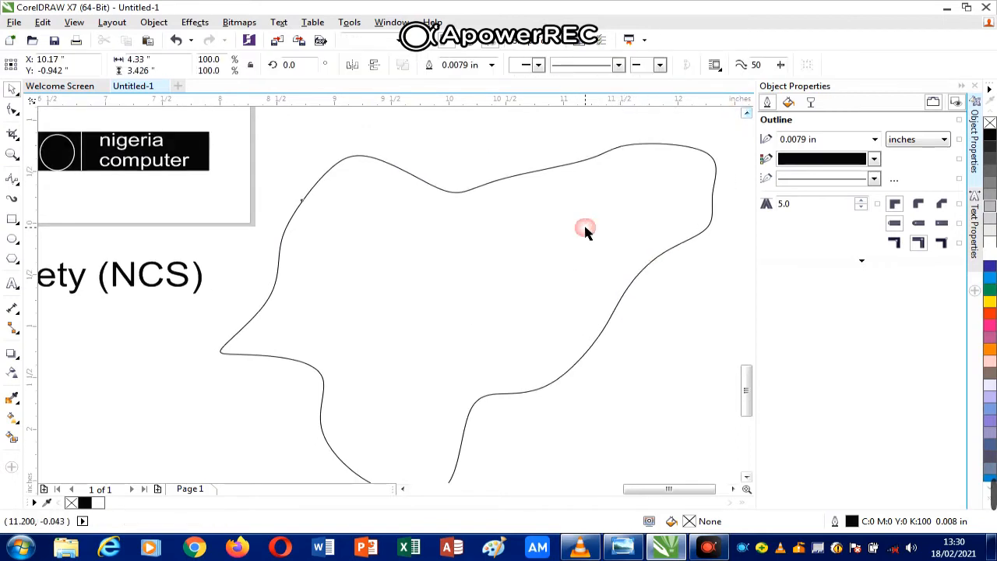
drag(719, 138, 387, 348)
drag(312, 387, 355, 241)
drag(439, 225, 138, 151)
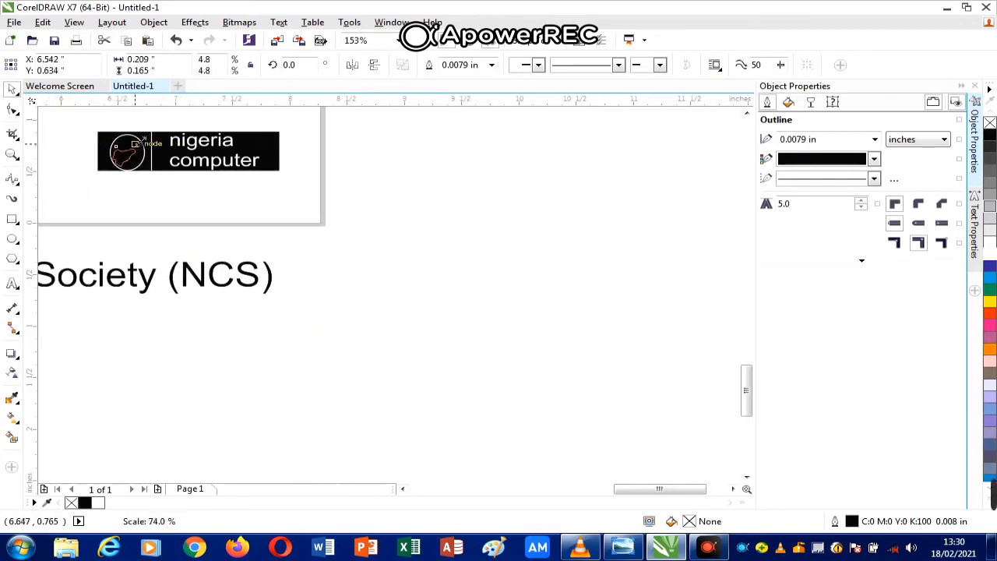
click(874, 159)
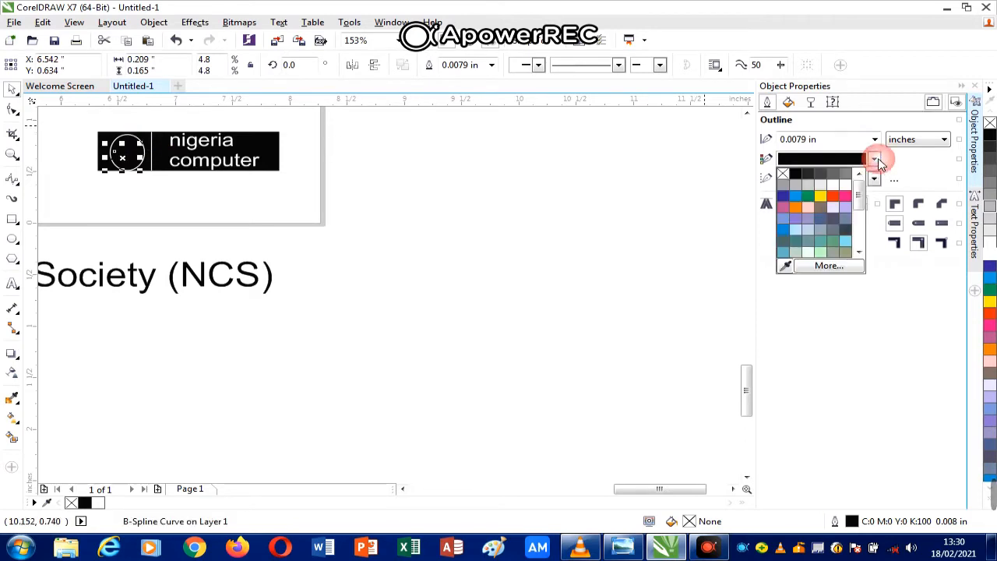
click(860, 169)
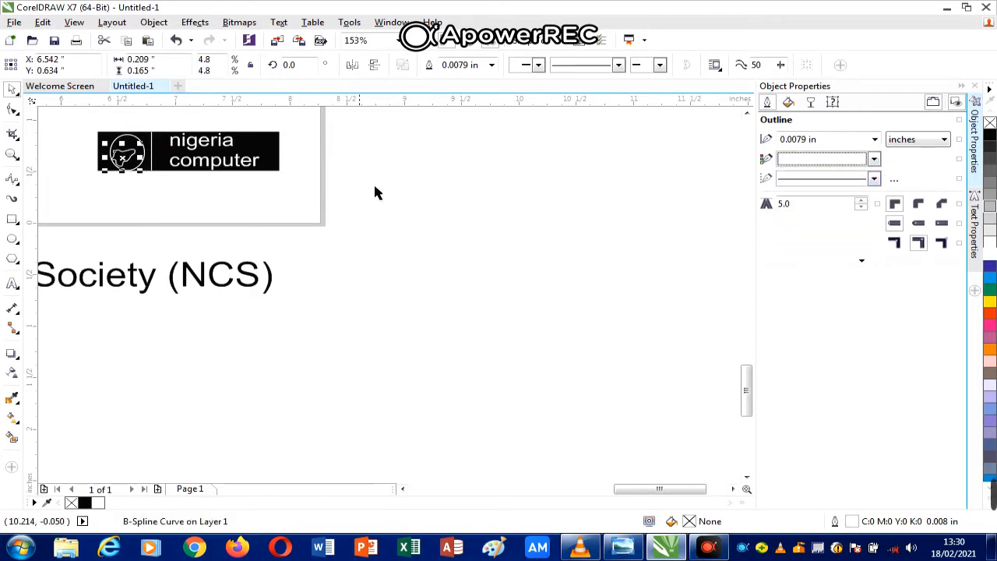
- Colour the outline of the map-like curve inside the ellipse white again
key(Right)
key(Right)
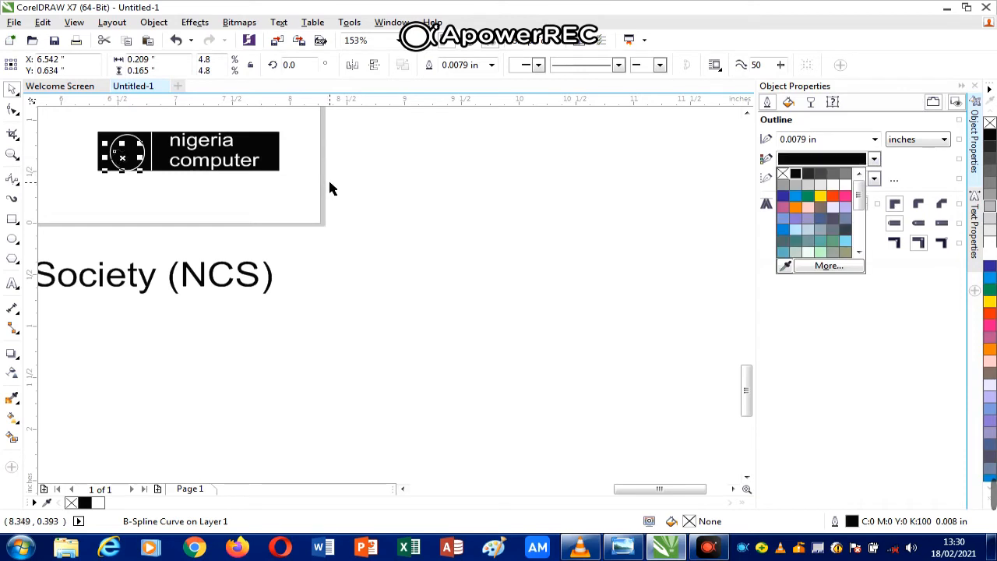
click(129, 153)
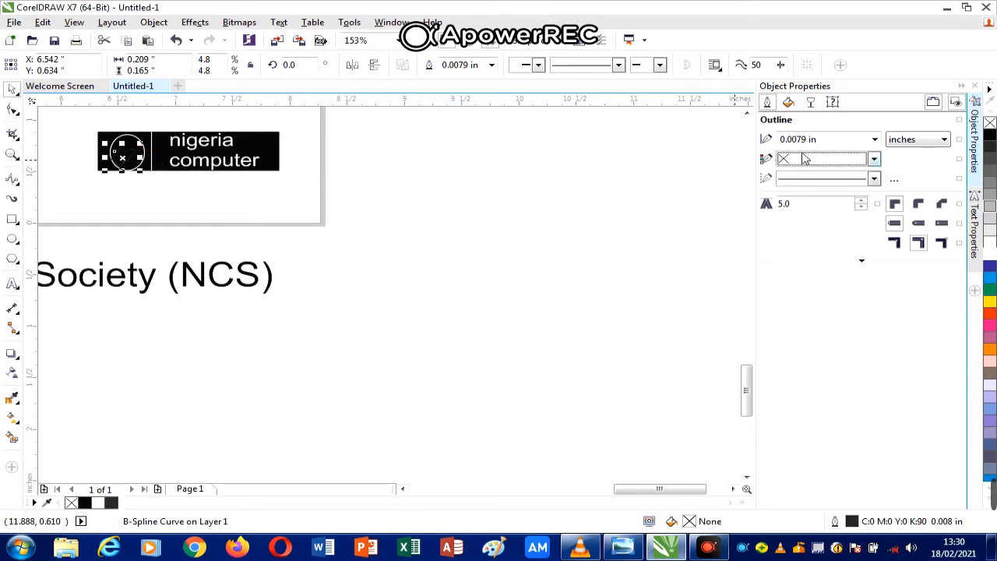
click(874, 159)
click(847, 195)
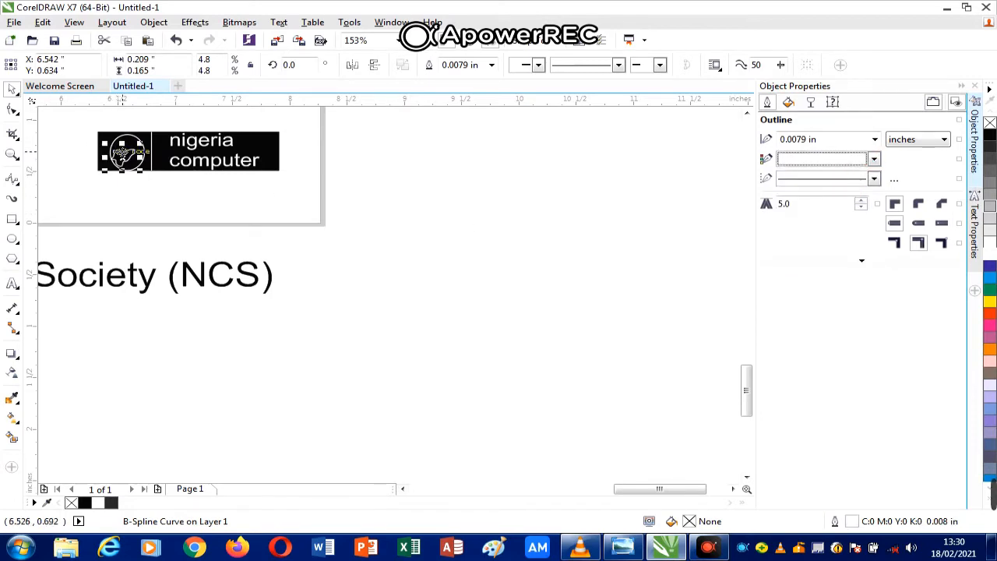
- Nudge the map-like curve slightly right and enlarge it to about 0.28 by 0.23 in so it fills the white ellipse
click(122, 153)
key(Right)
key(Right)
key(Right)
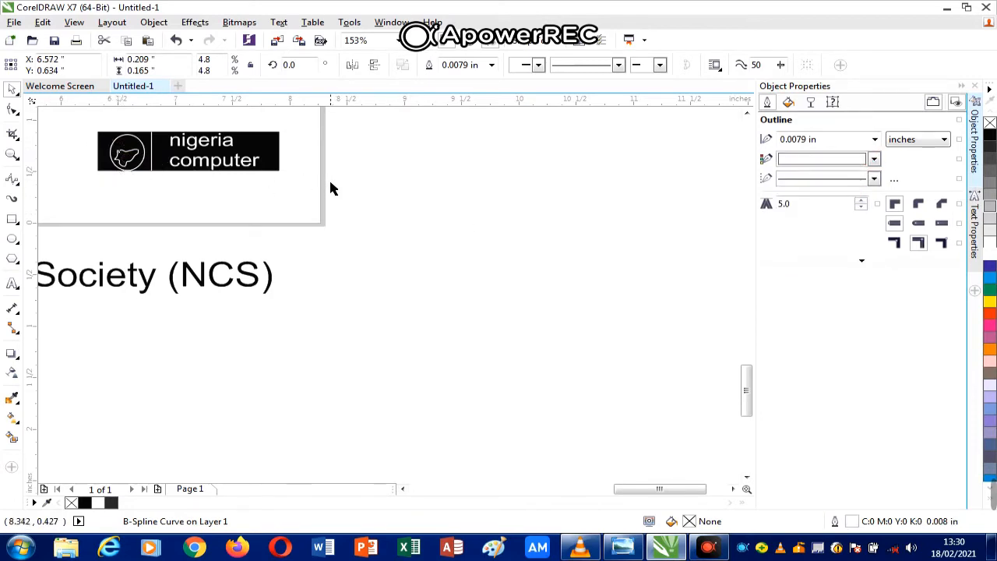
key(Right)
click(140, 148)
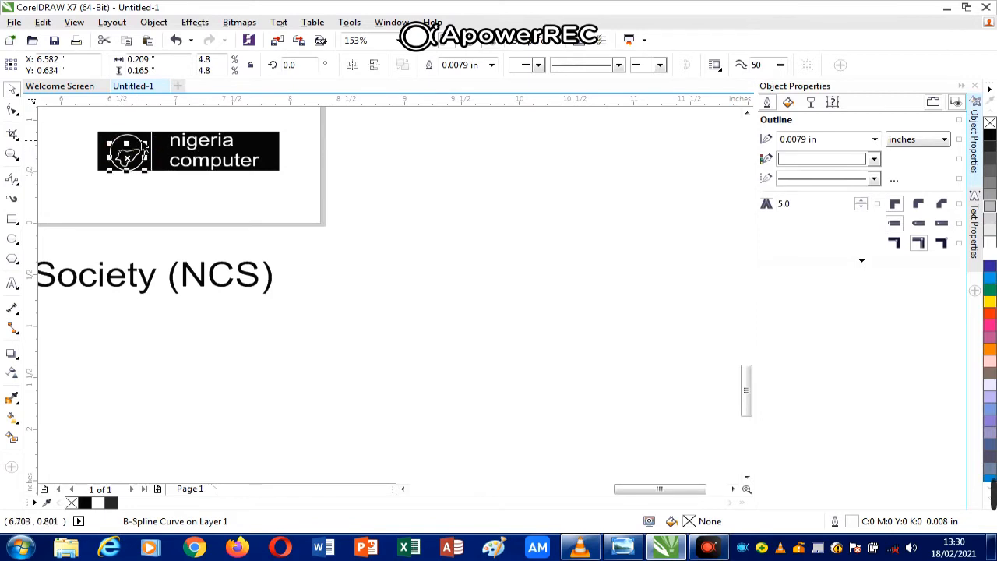
drag(146, 143, 89, 116)
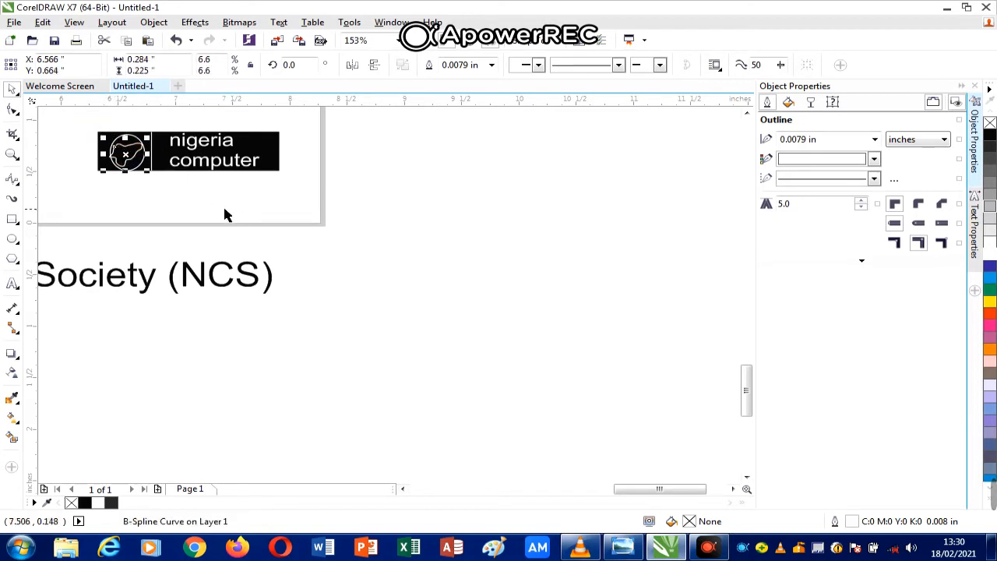
click(415, 160)
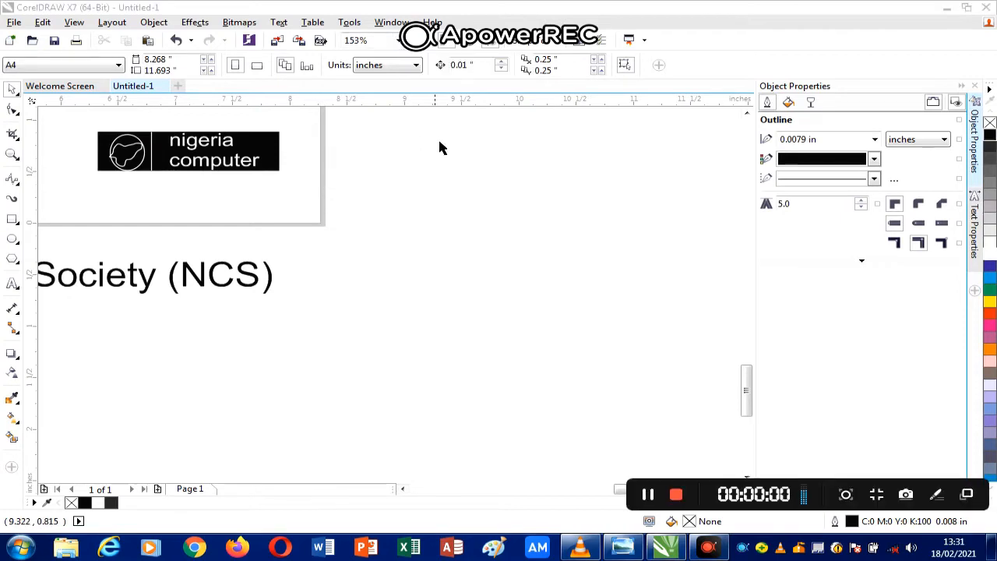
- Move the "HiiT Plc" text onto the rounded black rectangle, colour it white and enlarge it to about 56 pt
click(400, 41)
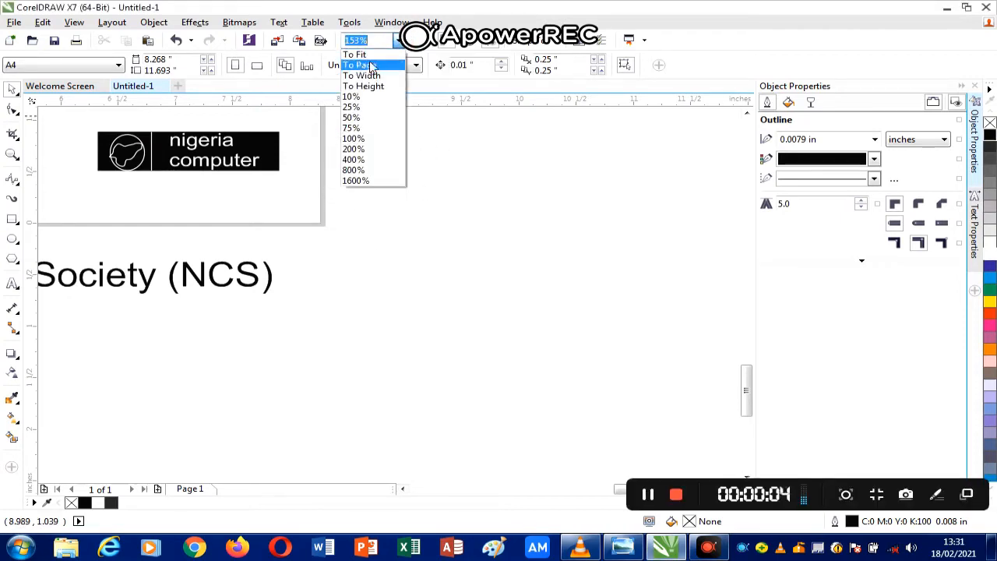
click(369, 68)
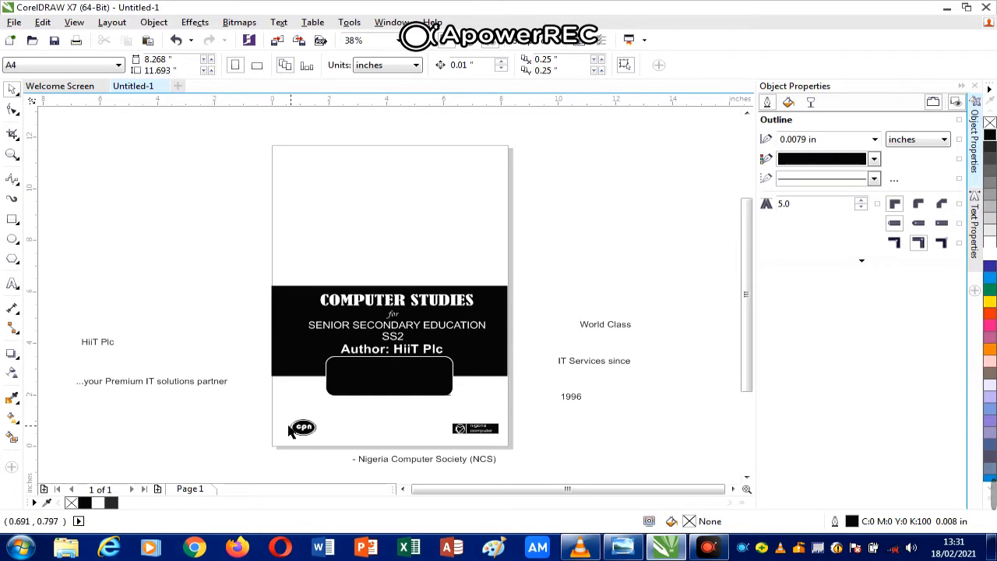
drag(94, 349, 355, 370)
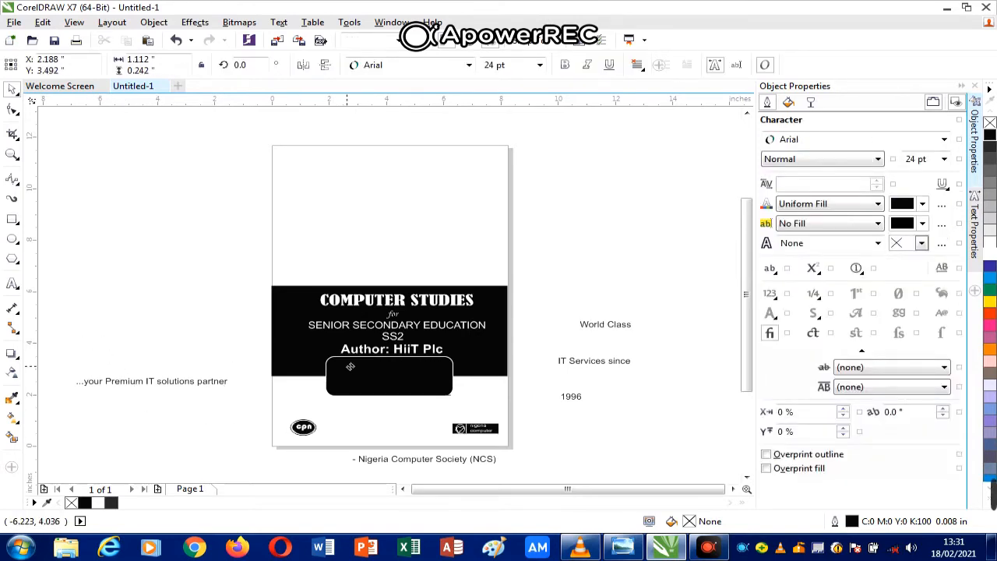
click(990, 255)
drag(378, 367, 415, 346)
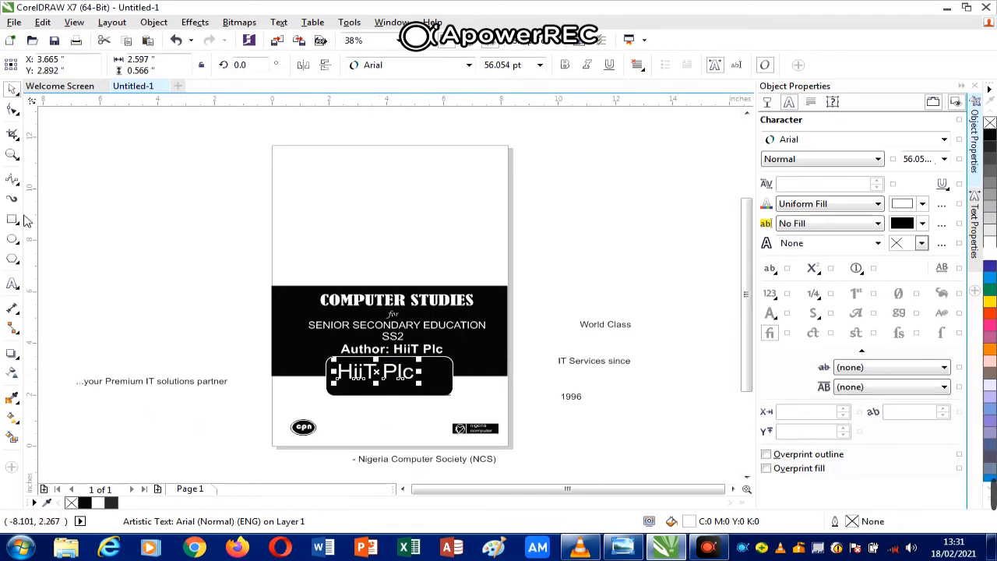
- Draw a vertical line about 1.52 in long across the rounded rectangle just right of "HiiT Plc" and colour it white
click(16, 183)
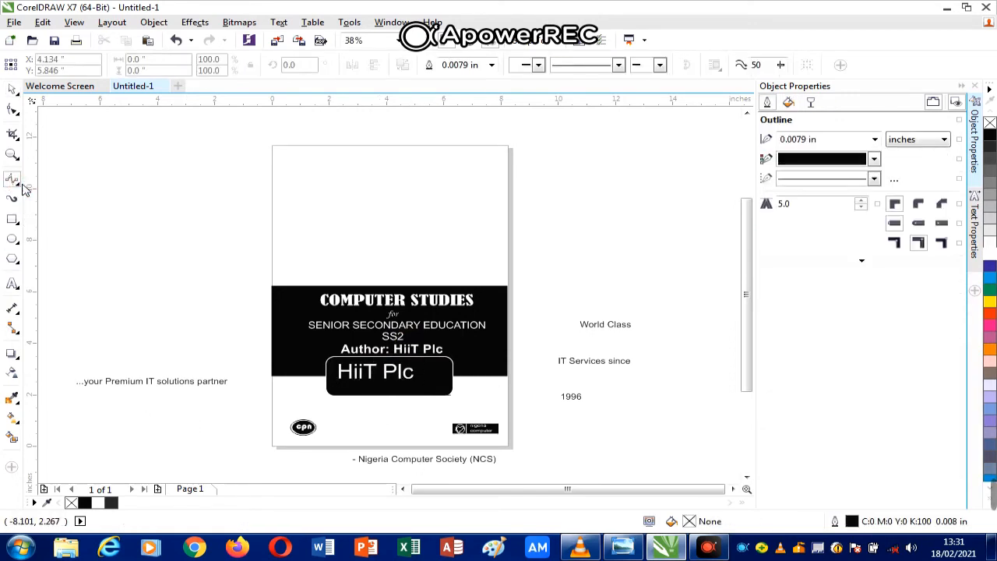
click(23, 189)
click(53, 179)
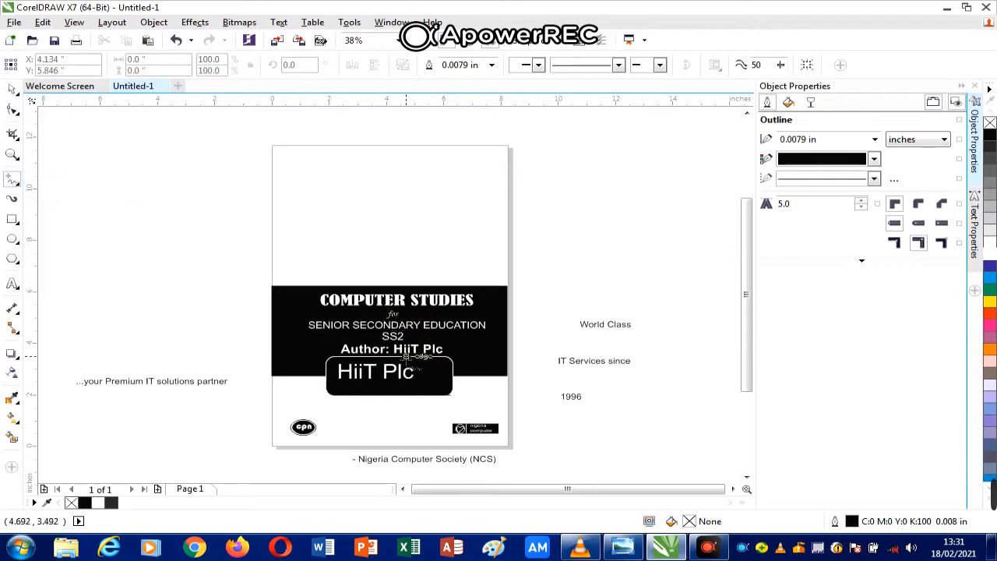
click(418, 356)
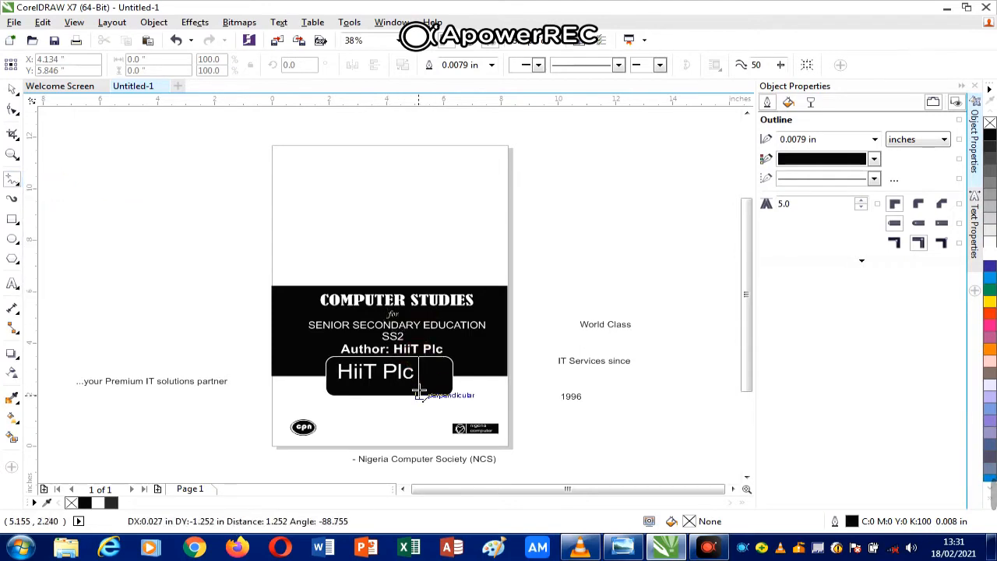
click(419, 397)
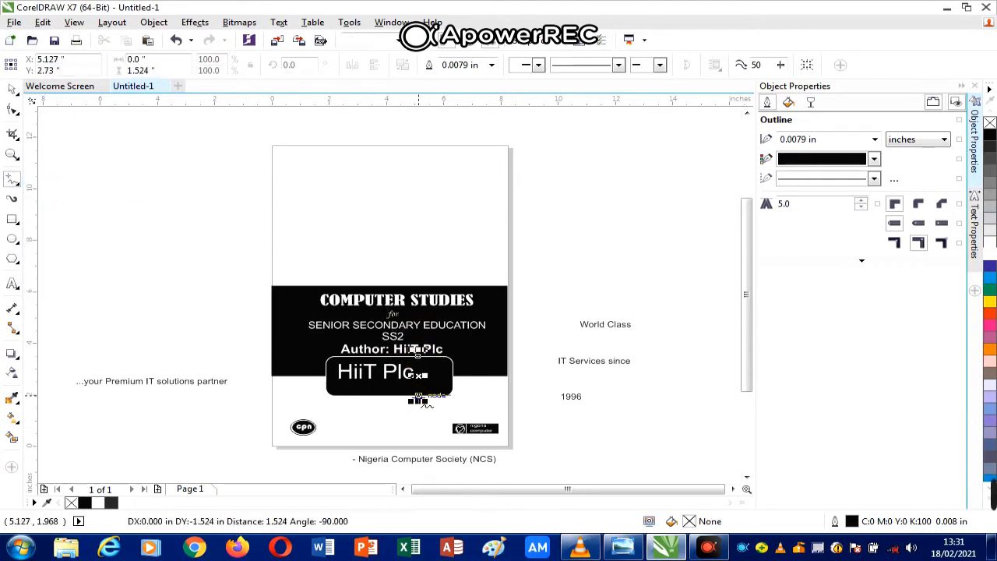
click(877, 161)
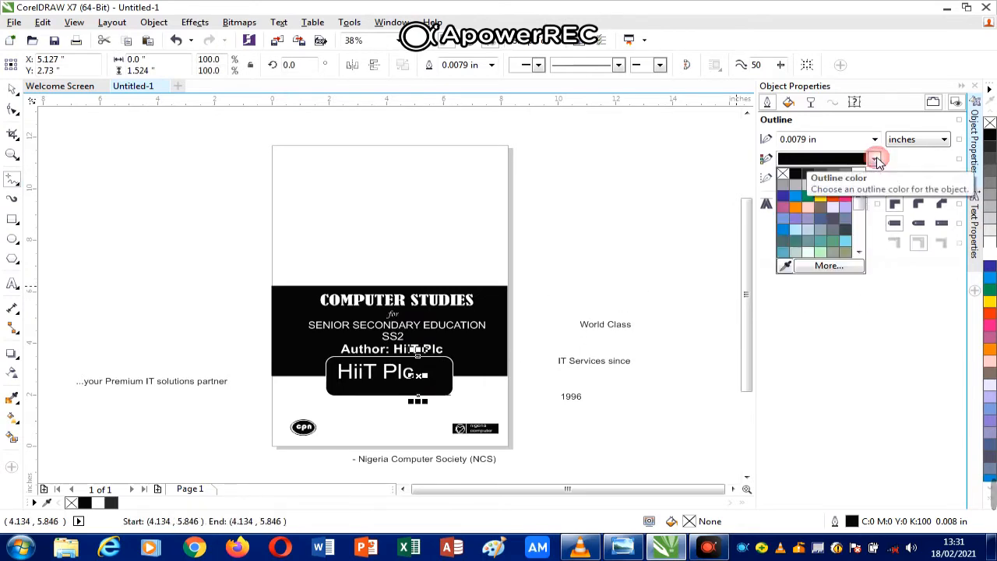
click(849, 193)
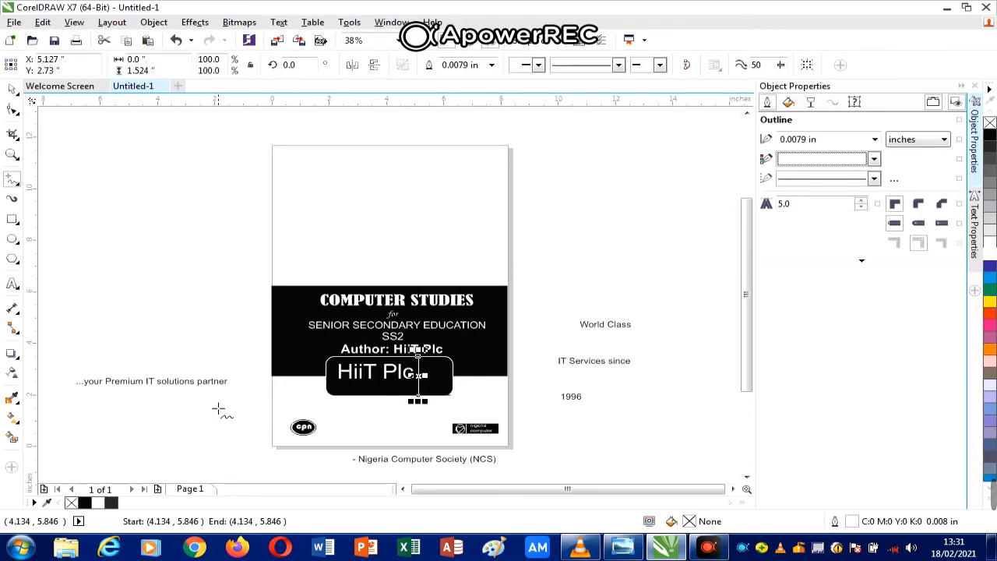
- Place "...your Premium IT solutions partner" under "HiiT Plc" at about 17 pt, coloured white and narrowed to about 2.79 in wide
click(12, 88)
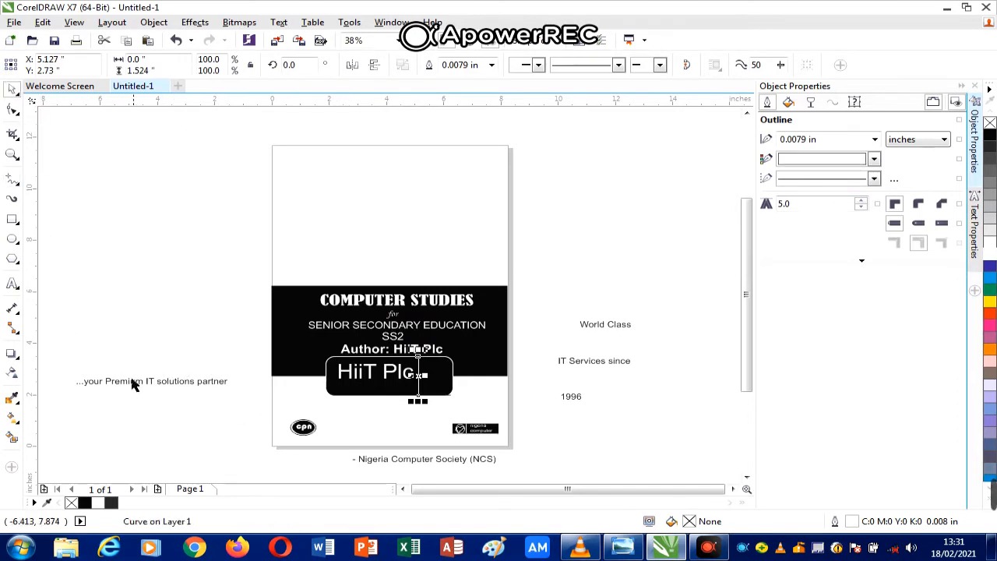
click(149, 387)
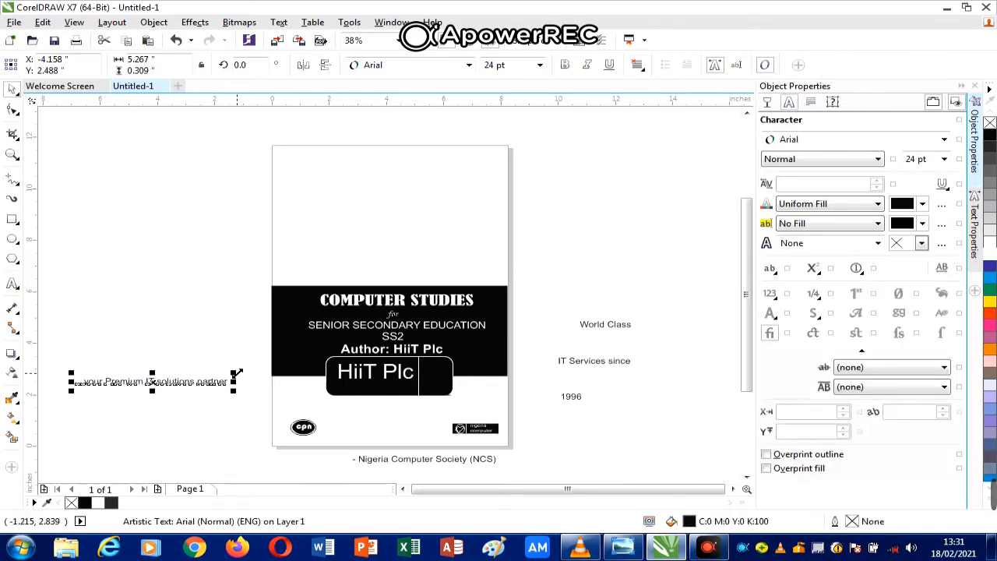
drag(232, 385, 376, 388)
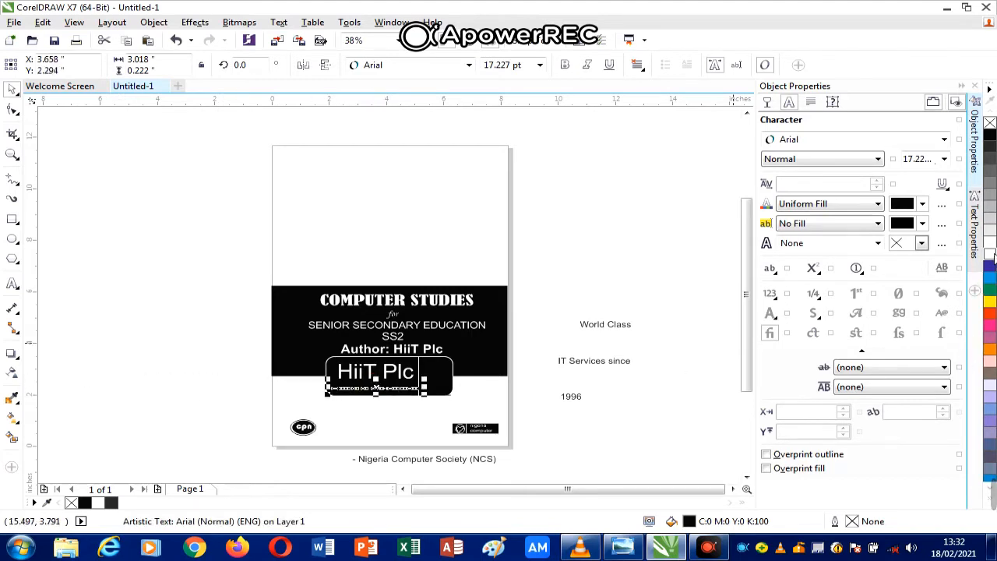
click(993, 254)
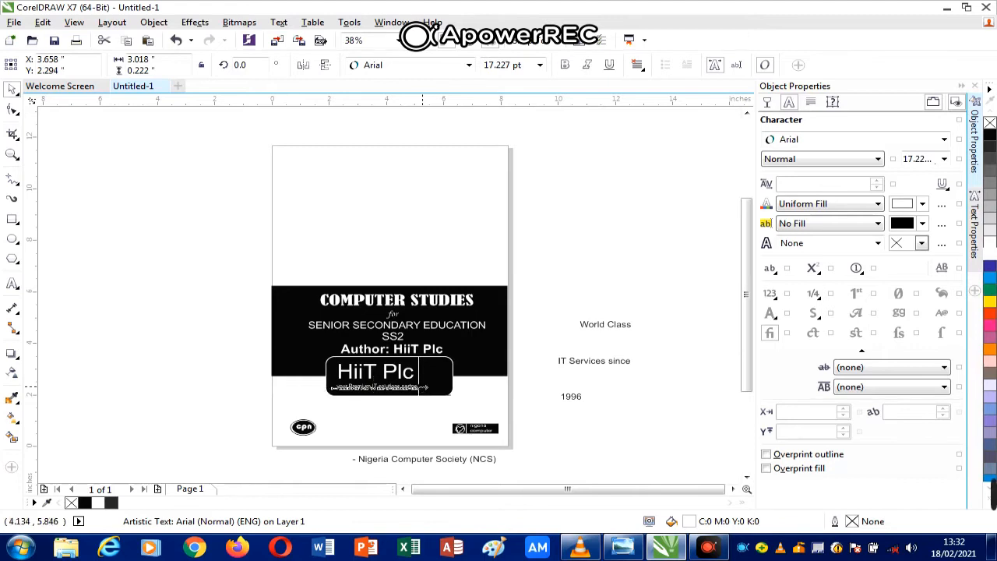
drag(423, 387, 417, 387)
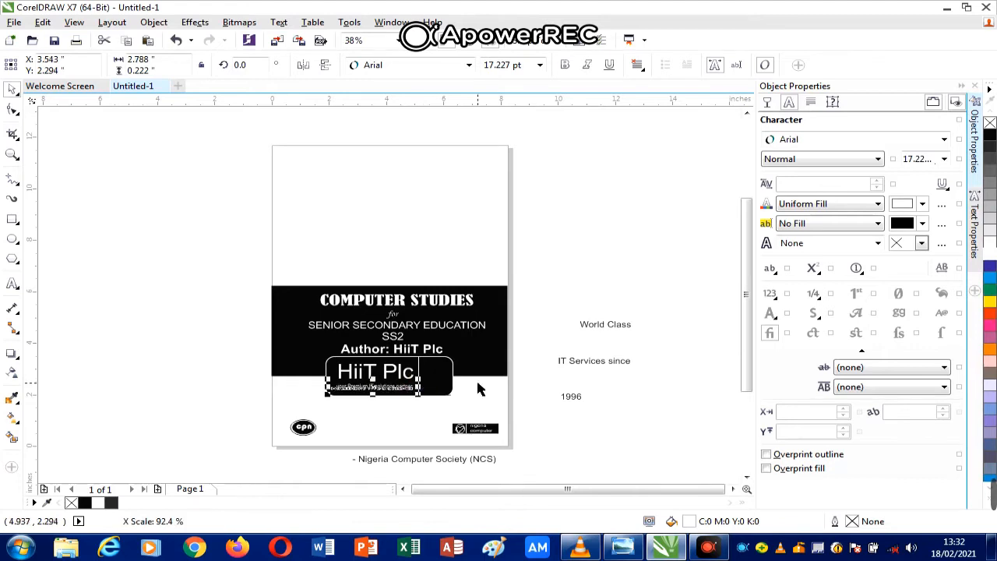
click(628, 428)
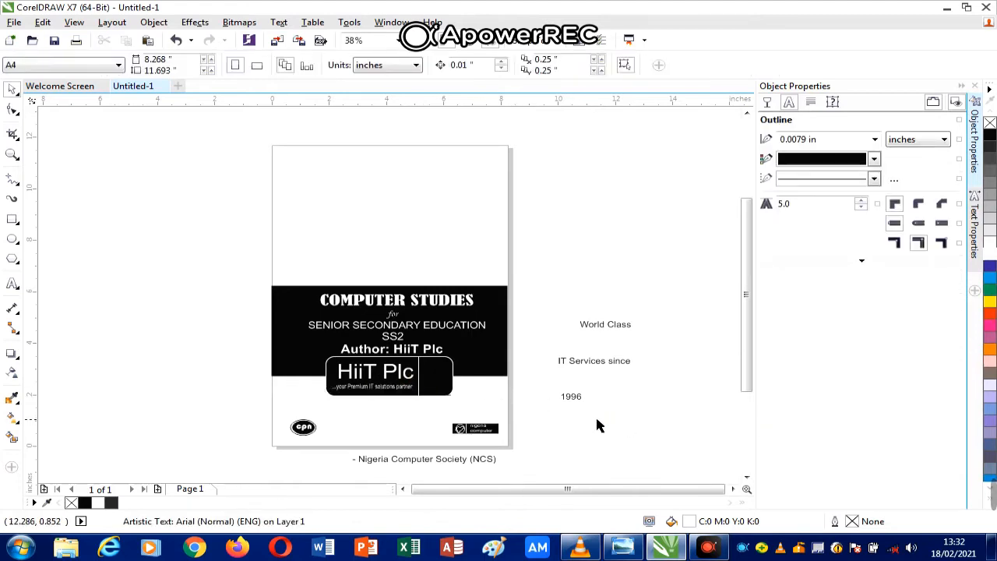
- Make the "...your Premium IT solutions partner" tagline bold and shift it slightly left, clear of the vertical line
click(363, 392)
click(566, 65)
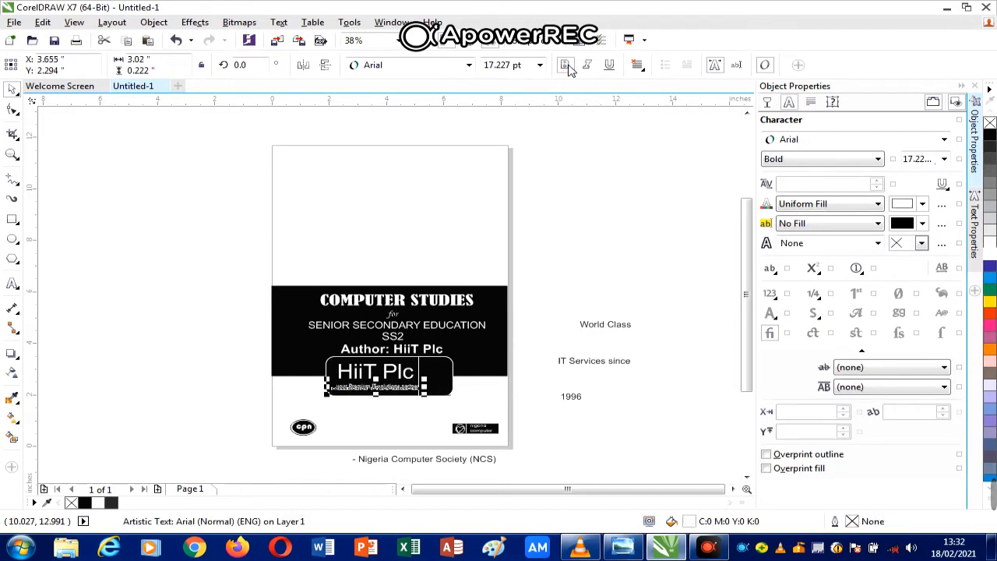
click(634, 302)
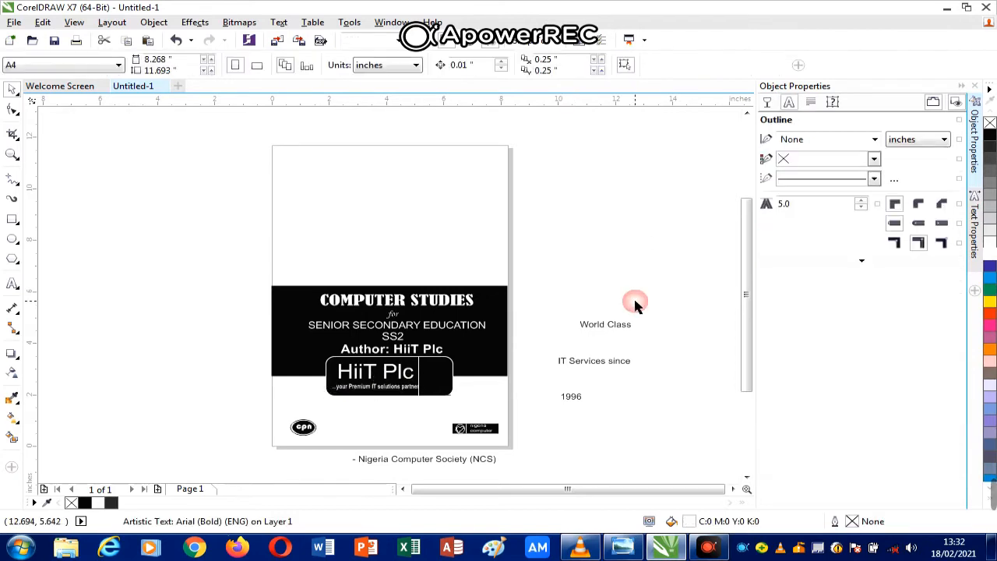
click(373, 387)
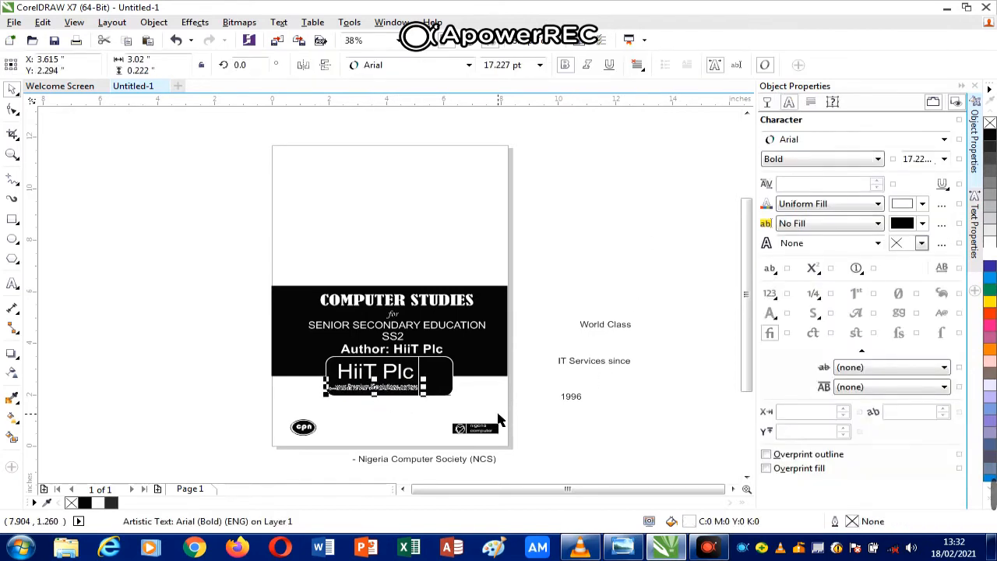
click(581, 415)
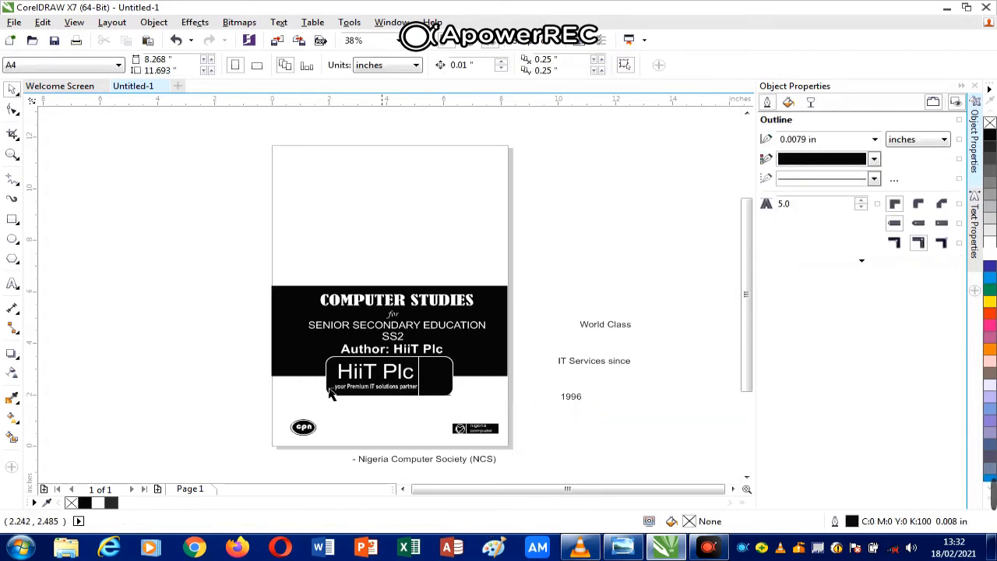
- Move "World Class" to the right of the white vertical line, colour it white and shrink it to about 1.08 by 0.18 in
drag(601, 326, 447, 370)
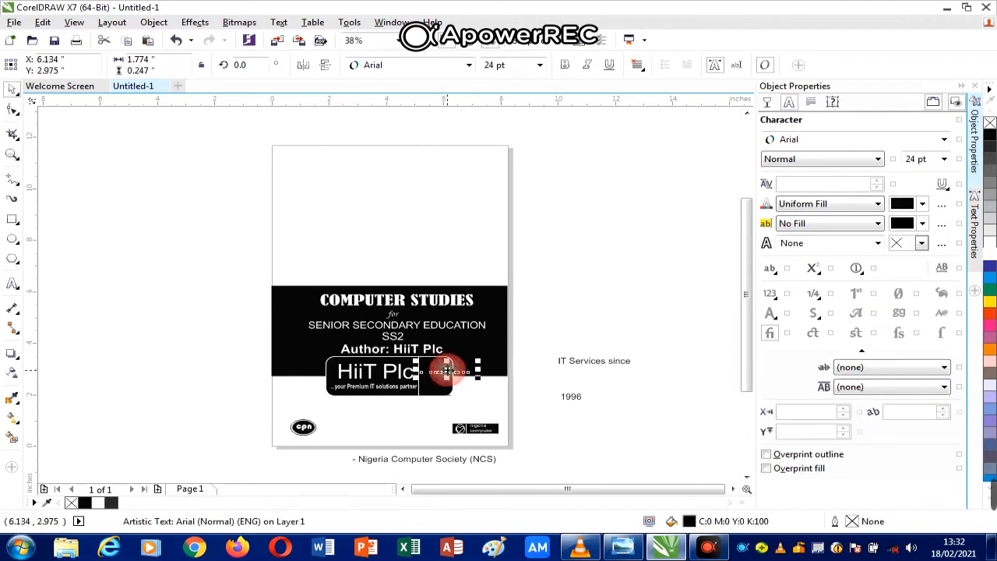
click(990, 258)
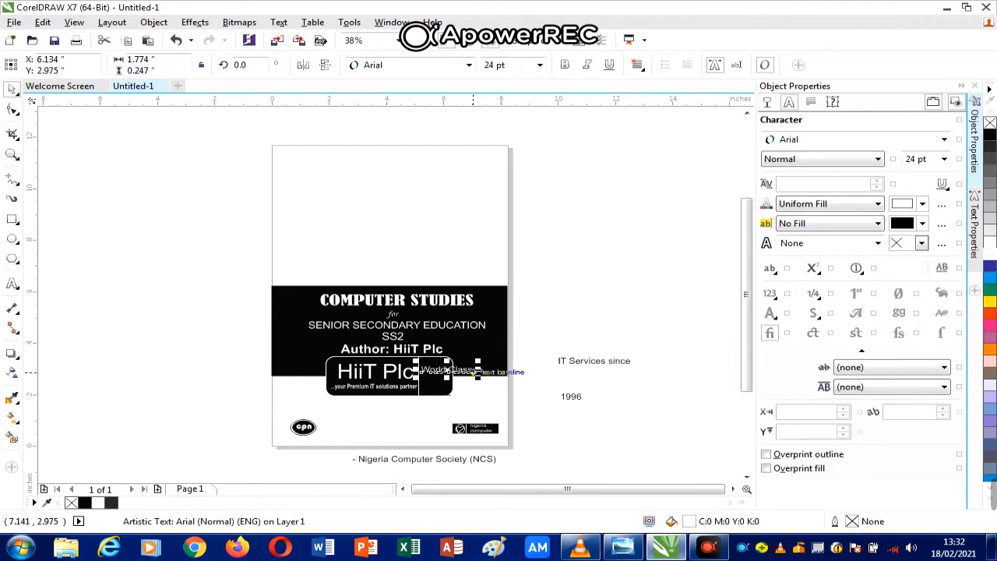
drag(477, 372, 459, 375)
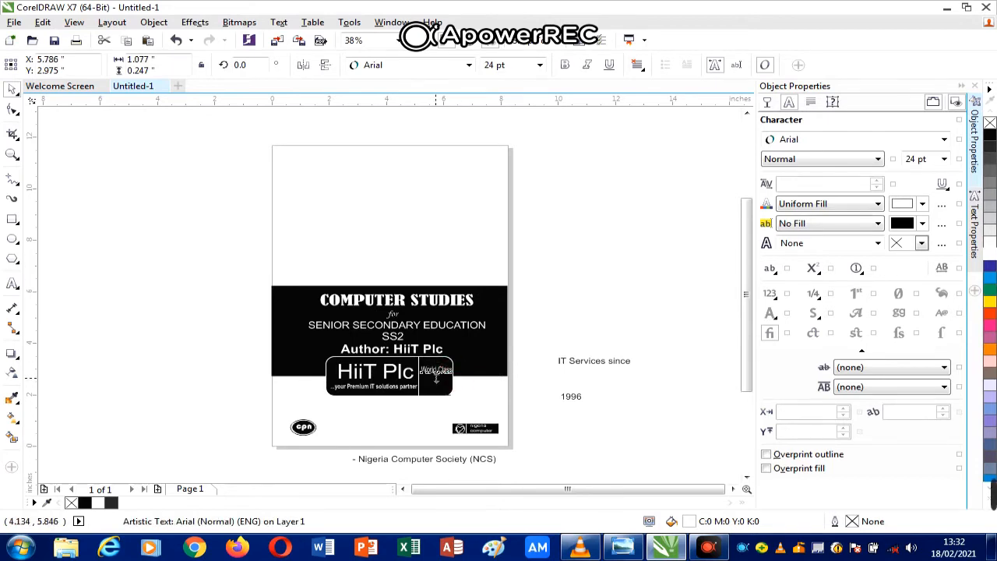
drag(437, 377, 438, 375)
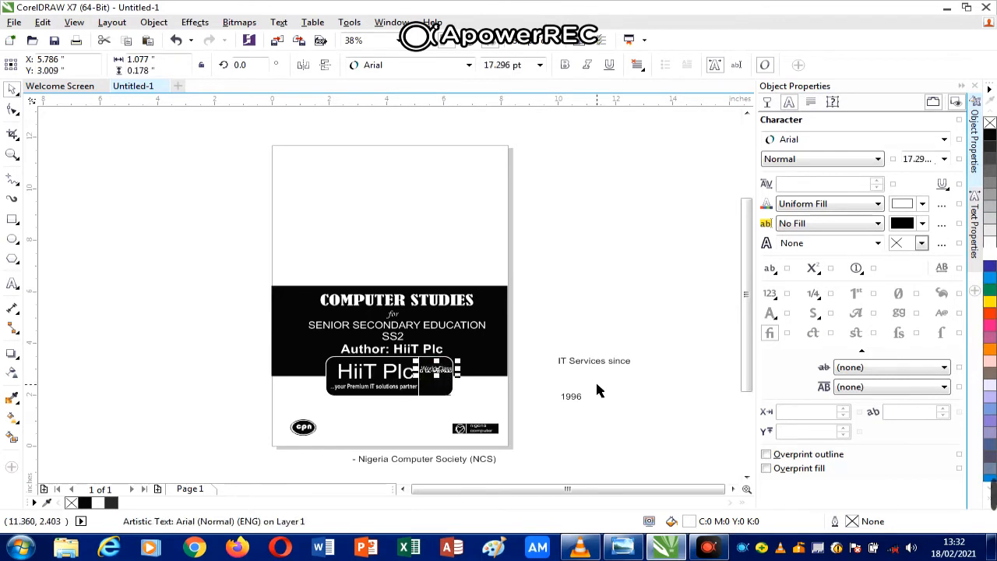
- Nudge the "World Class" text left by 0.05 in so it fits between the vertical line and the rectangle's edge
key(Left)
key(Left)
key(Left)
key(Left)
key(Left)
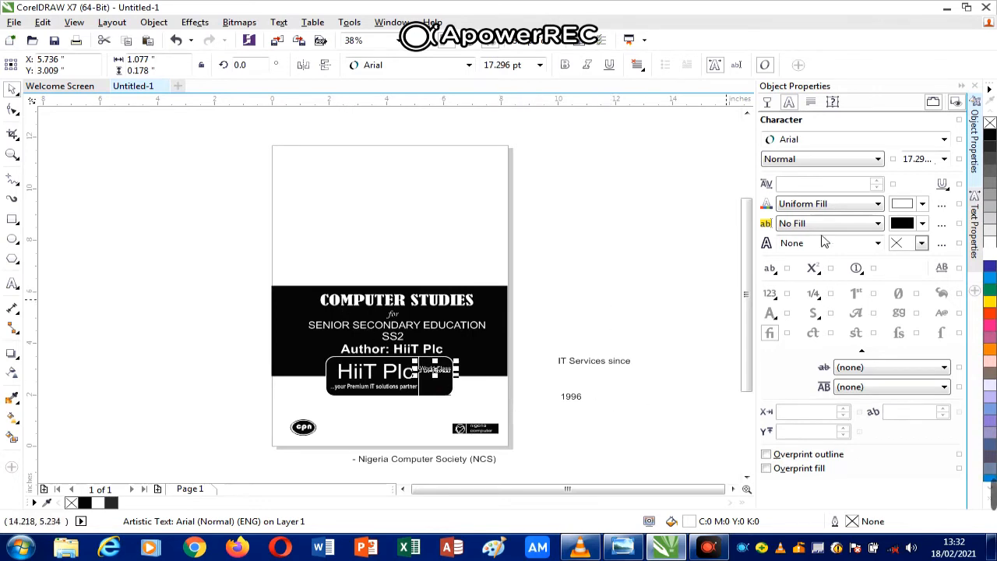
click(646, 296)
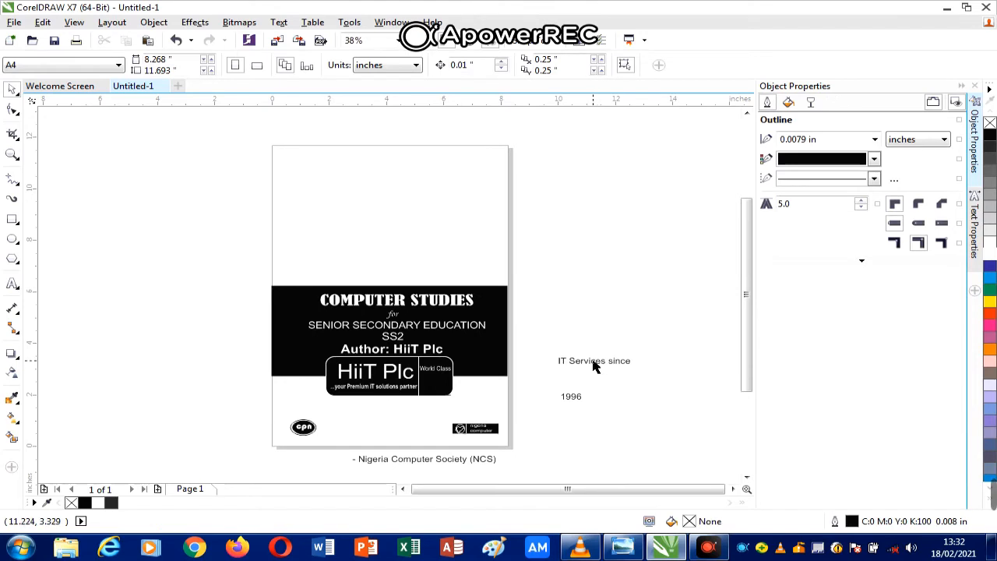
- Place "IT Services since" under "World Class" in the HiiT Plc logo, colour it white and shrink it to 12 pt
drag(593, 366, 441, 383)
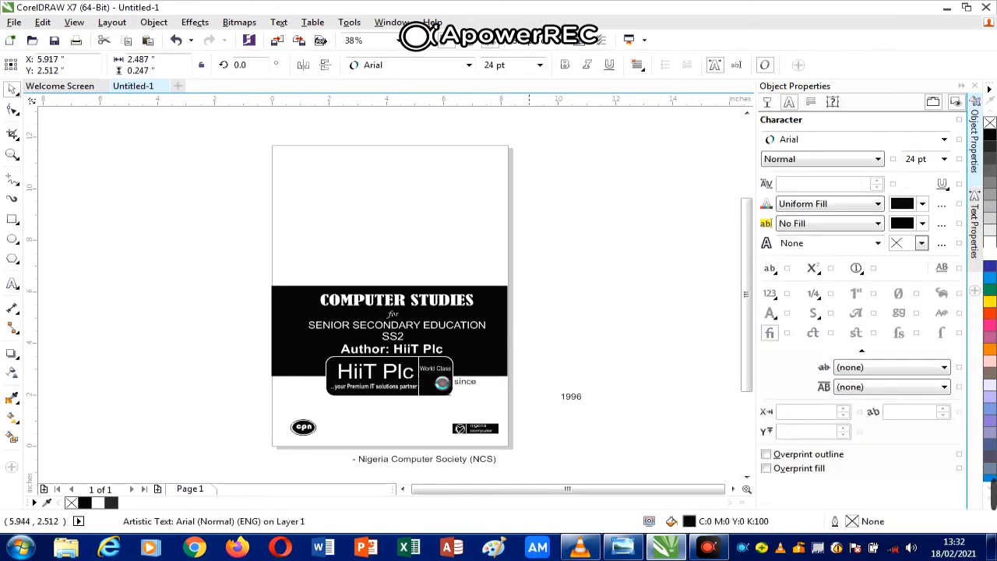
click(988, 249)
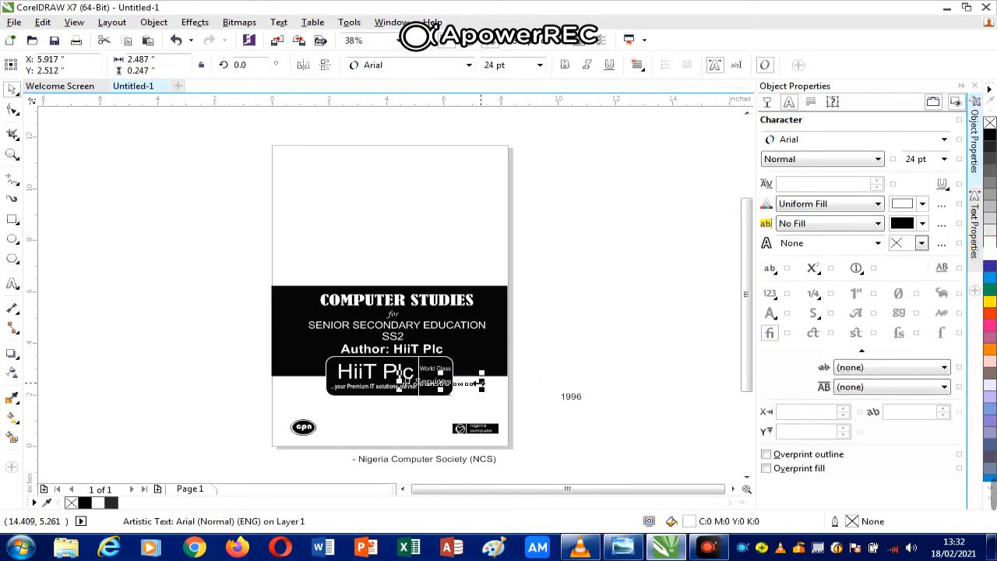
drag(482, 383, 435, 376)
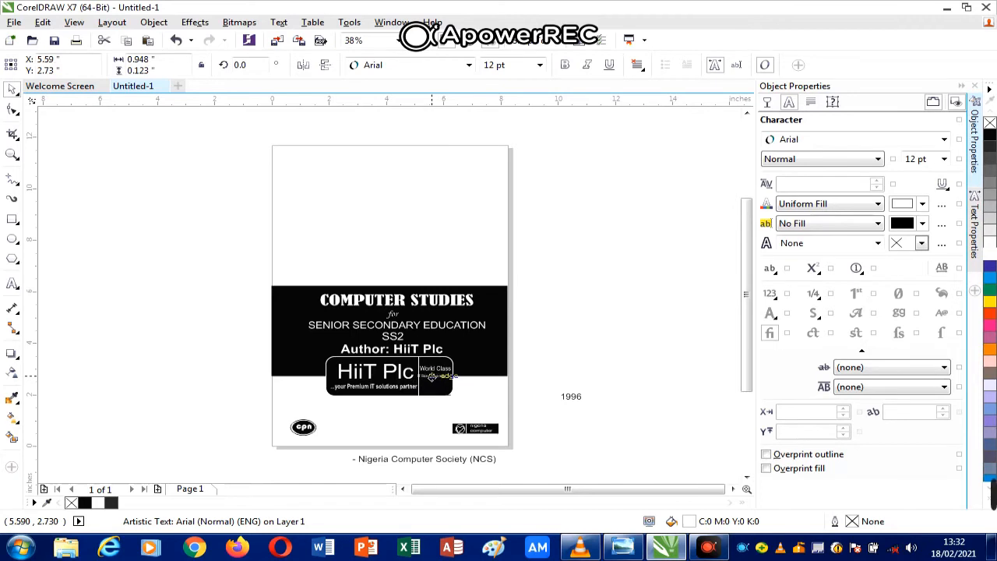
- Nudge "IT Services since" slightly right so it sits between the vertical line and the logo's right edge
click(435, 377)
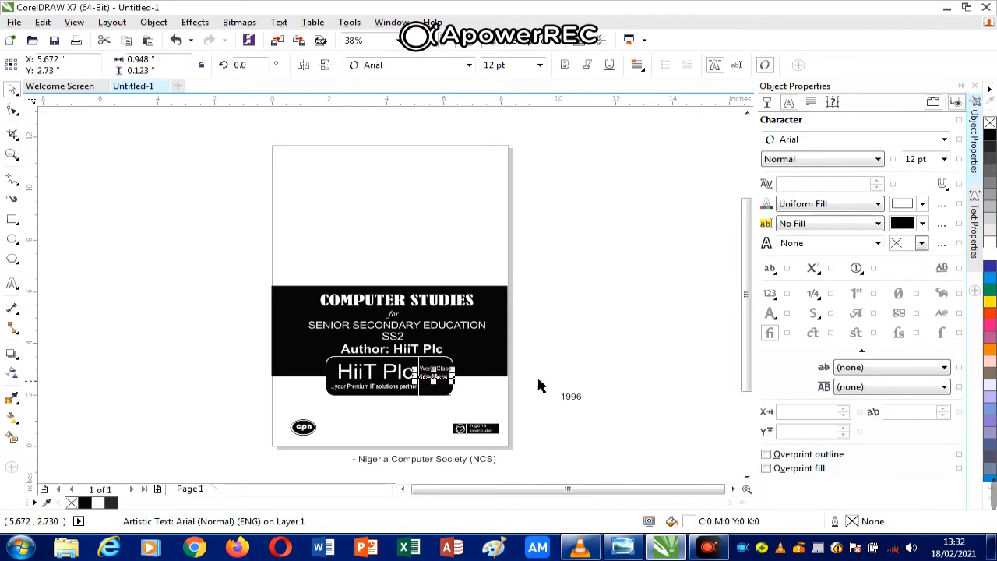
click(514, 410)
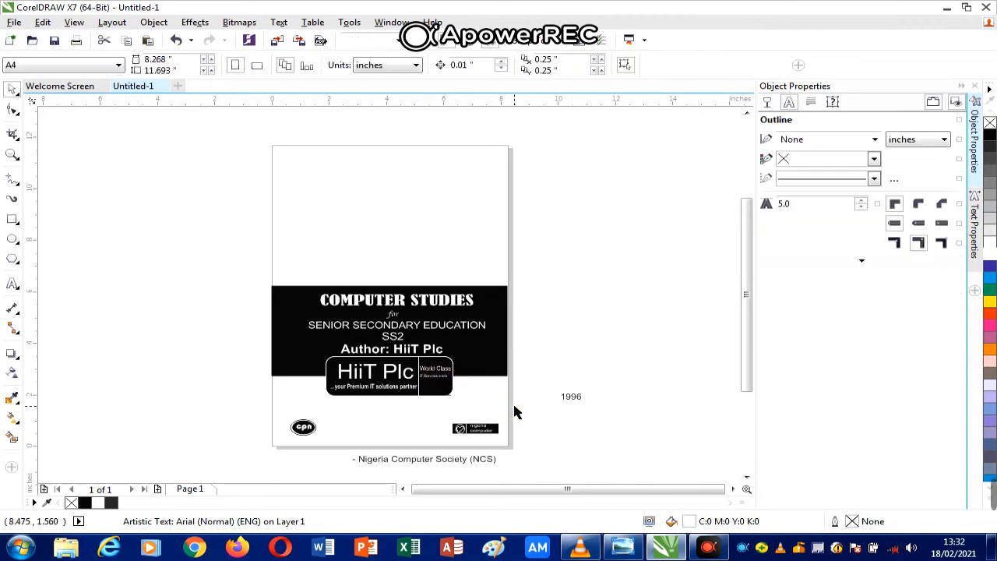
click(446, 382)
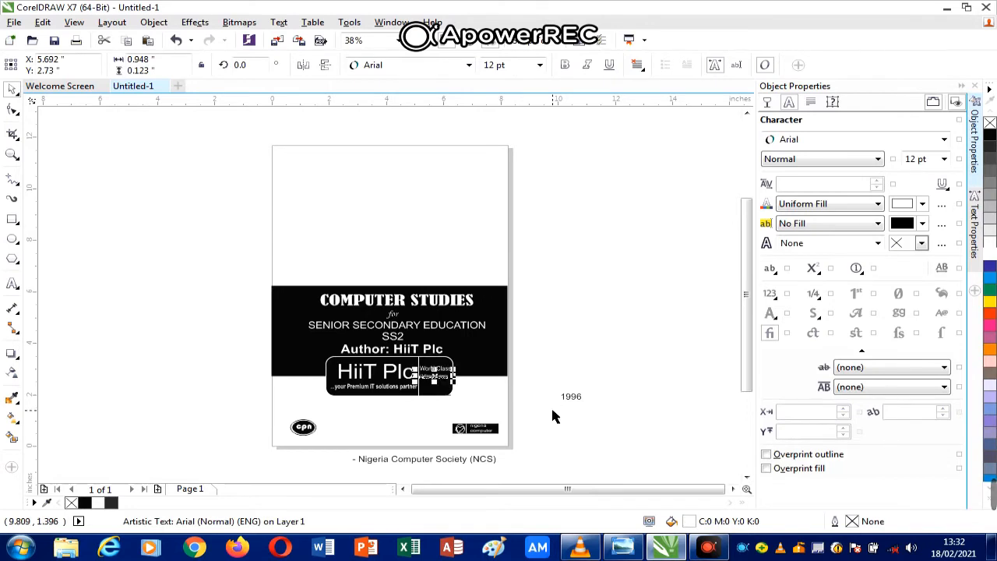
click(572, 360)
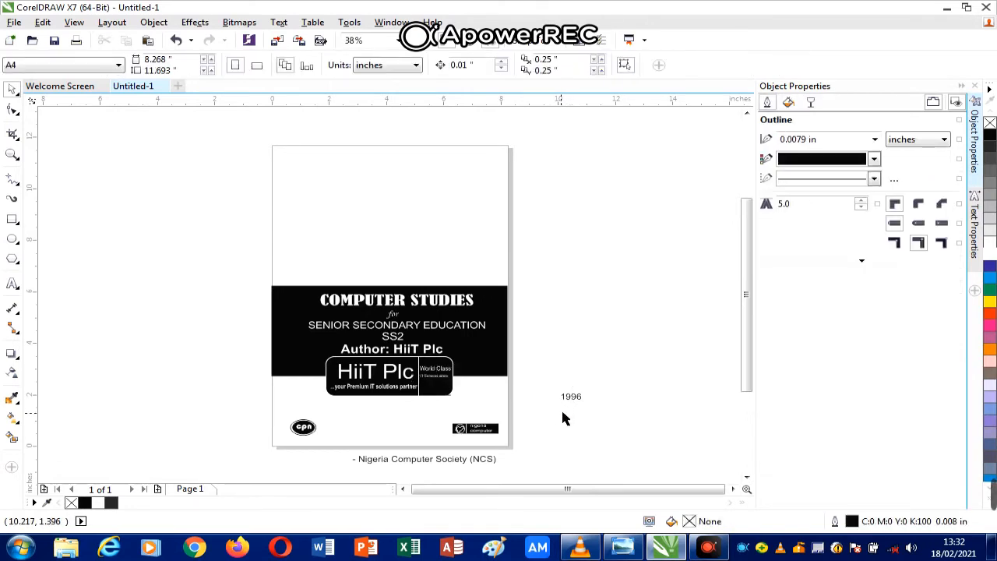
click(442, 378)
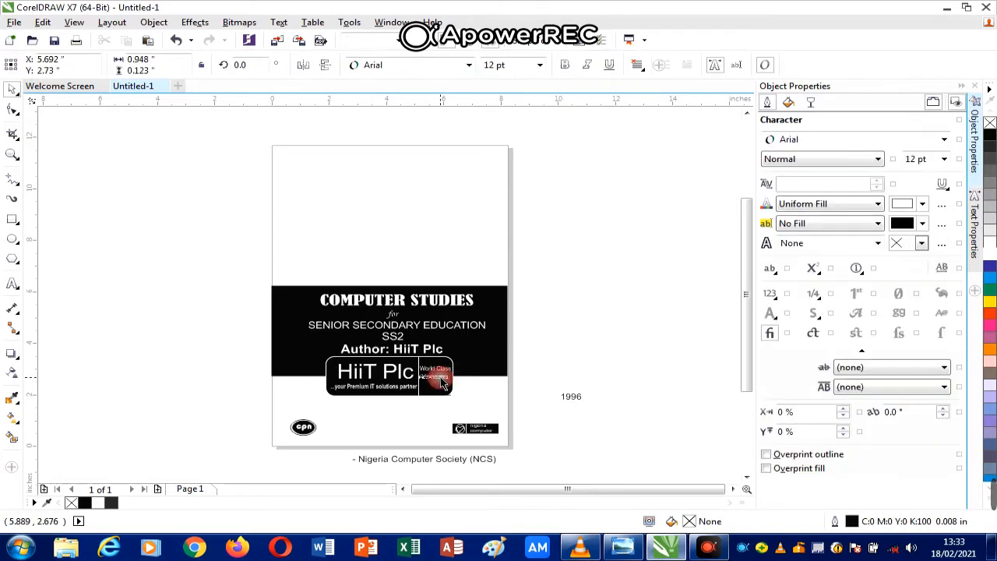
click(599, 343)
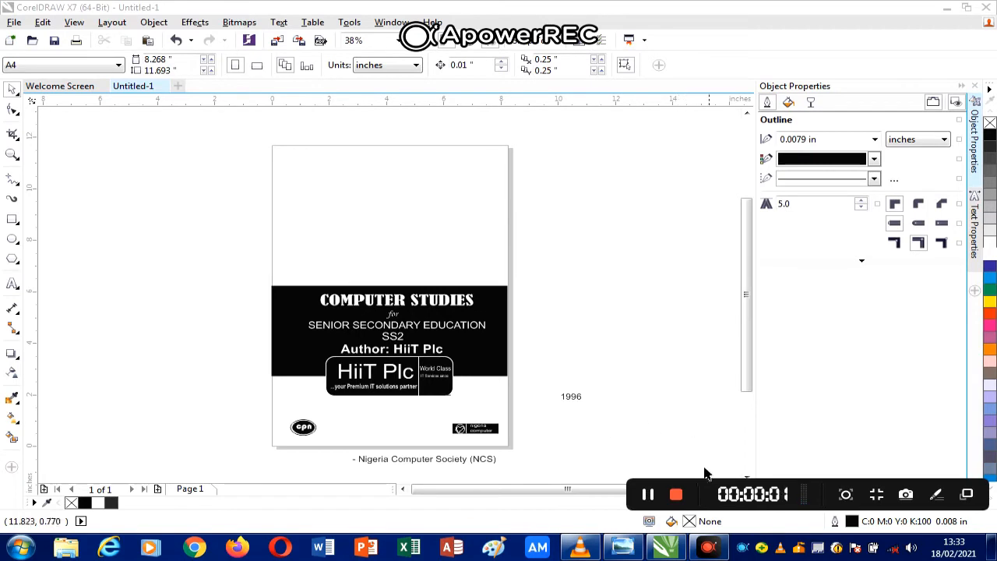
- Try "1996" in the logo under "World Class", coloured white and enlarged to about 33.3 pt, and move it off the page
click(594, 403)
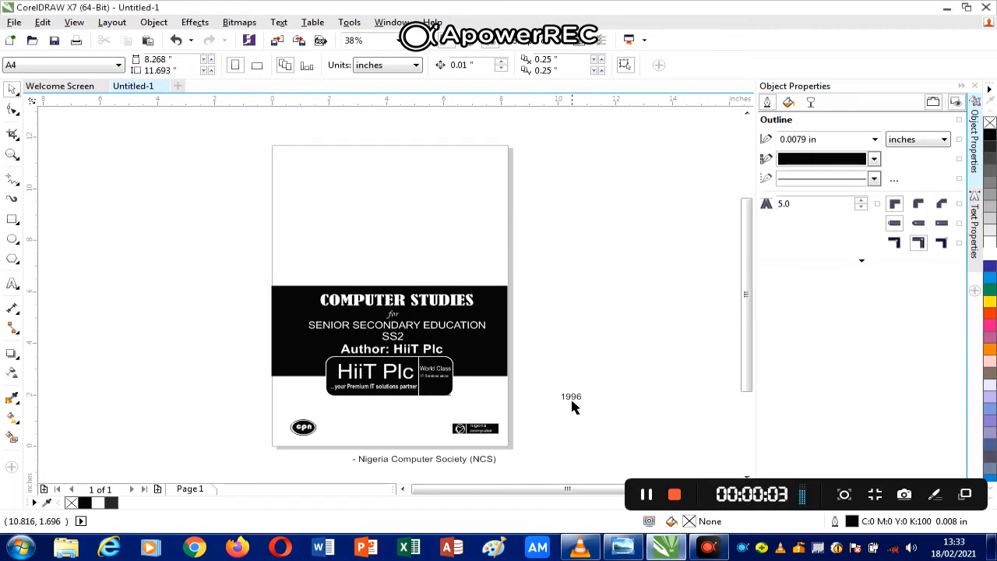
click(569, 399)
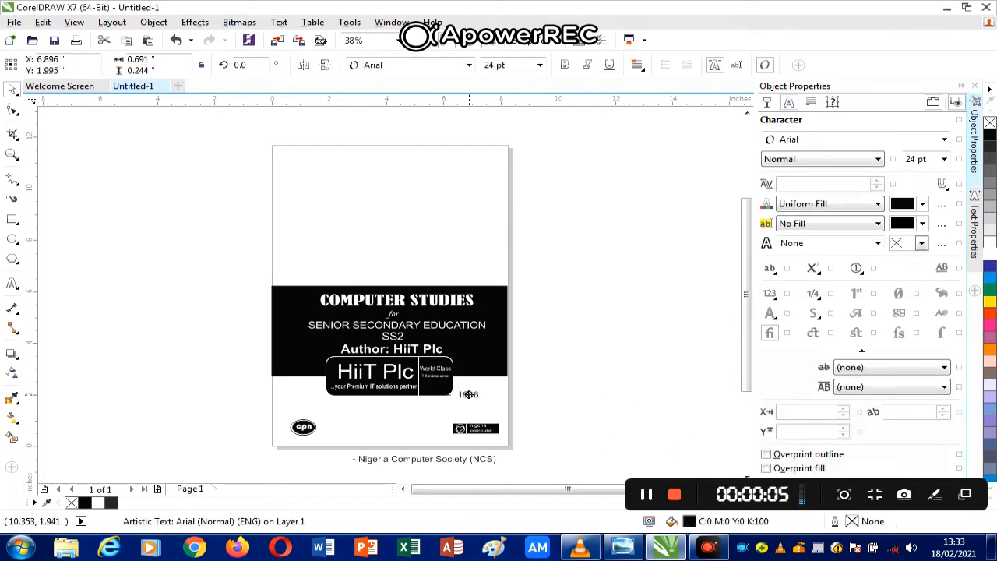
drag(569, 399, 433, 375)
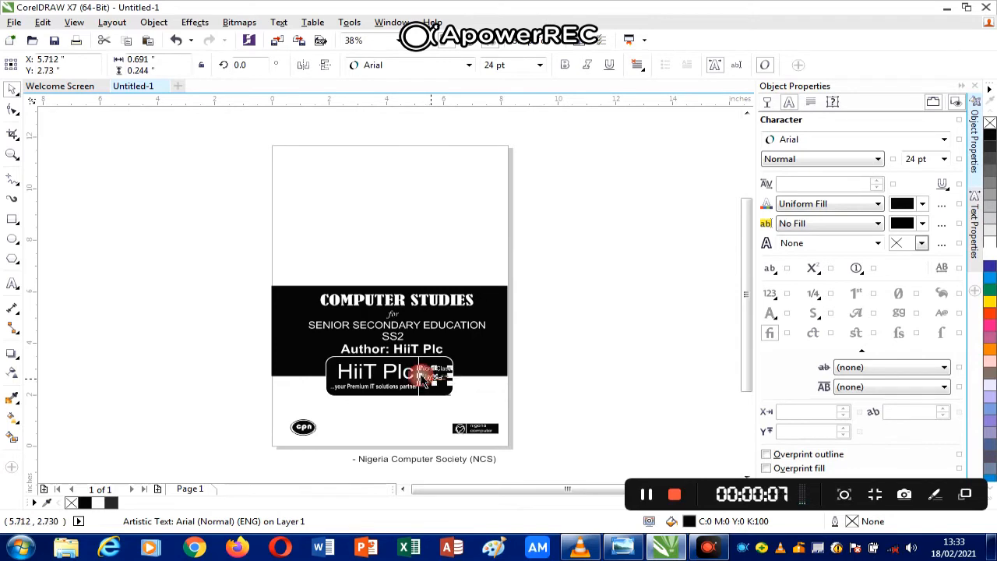
click(987, 255)
mouse_move(450, 394)
mouse_down()
mouse_move(442, 388)
mouse_move(465, 393)
mouse_up()
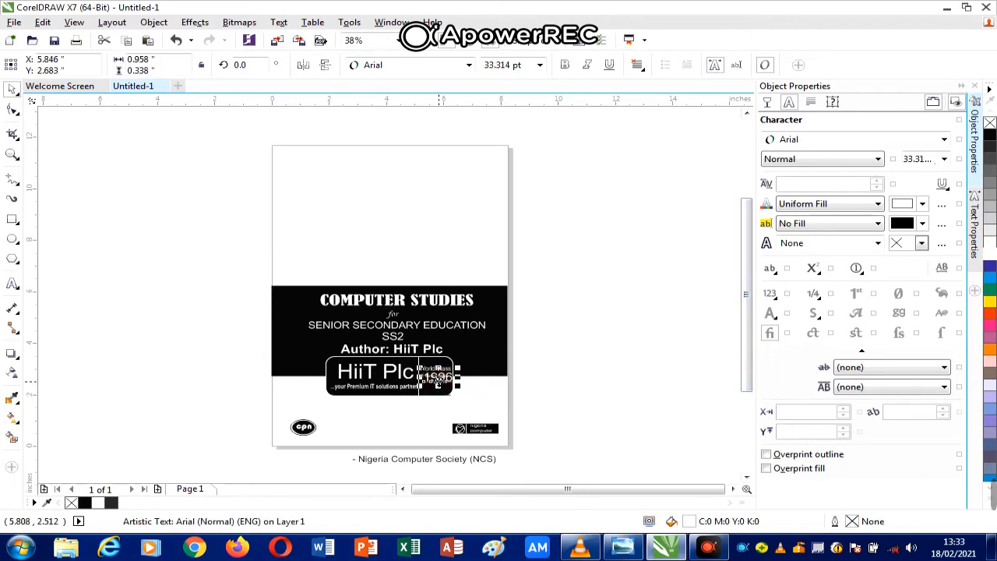
drag(439, 382, 579, 404)
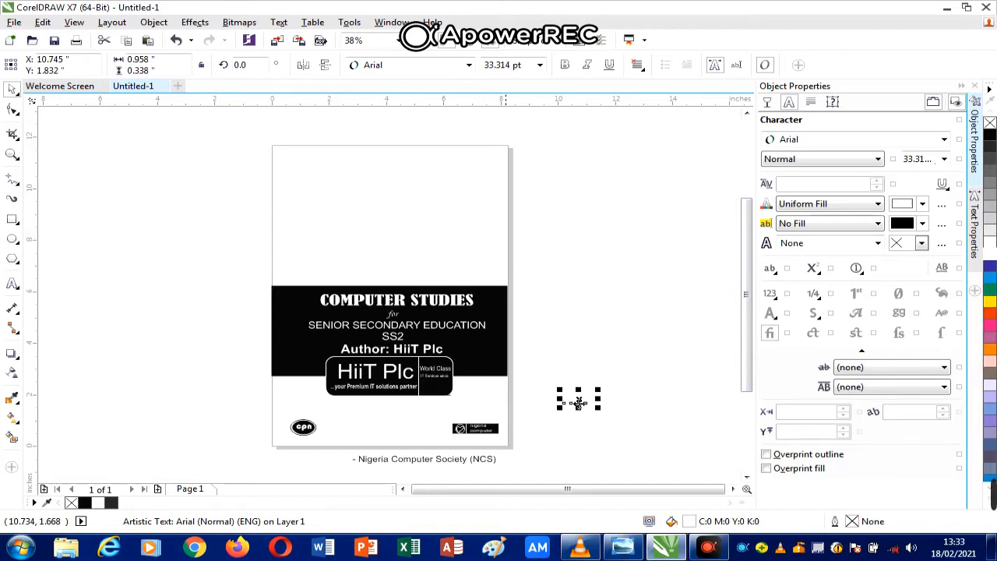
- Try shifting "World Class" and "IT Services since" up separately, with "IT Services since" at Y 2.9 in
click(444, 370)
click(444, 372)
drag(445, 388, 442, 383)
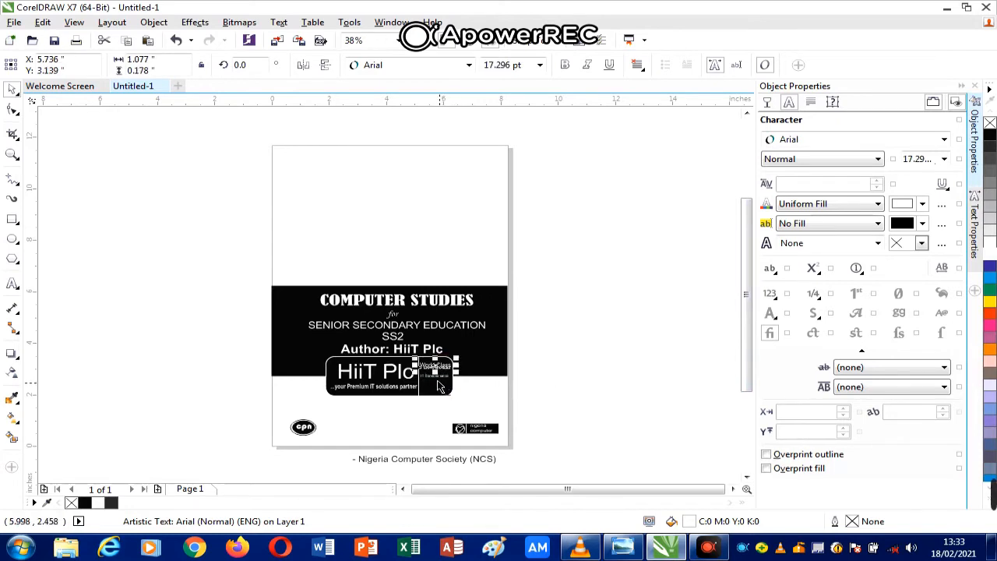
click(444, 377)
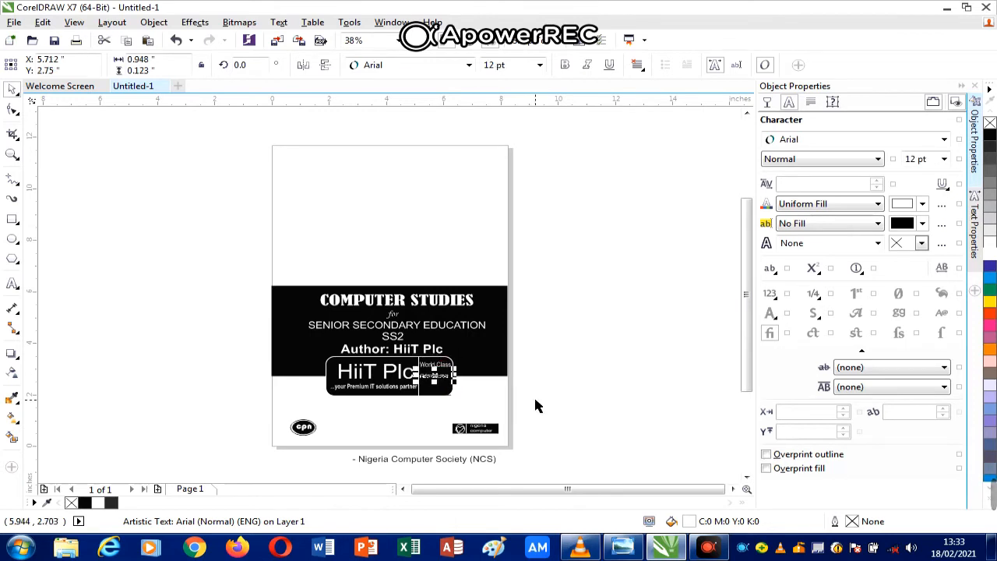
key(Up)
key(Up)
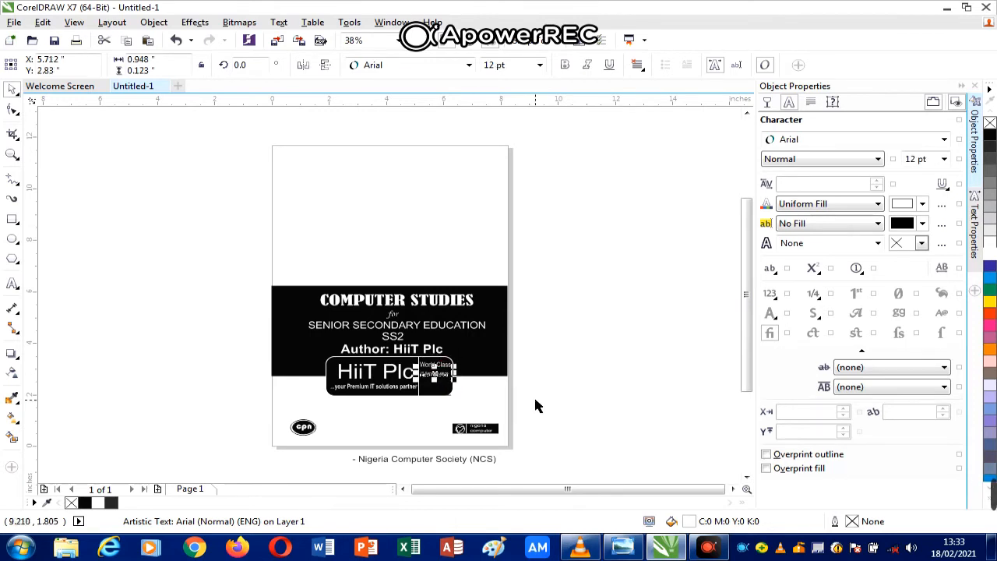
key(Up)
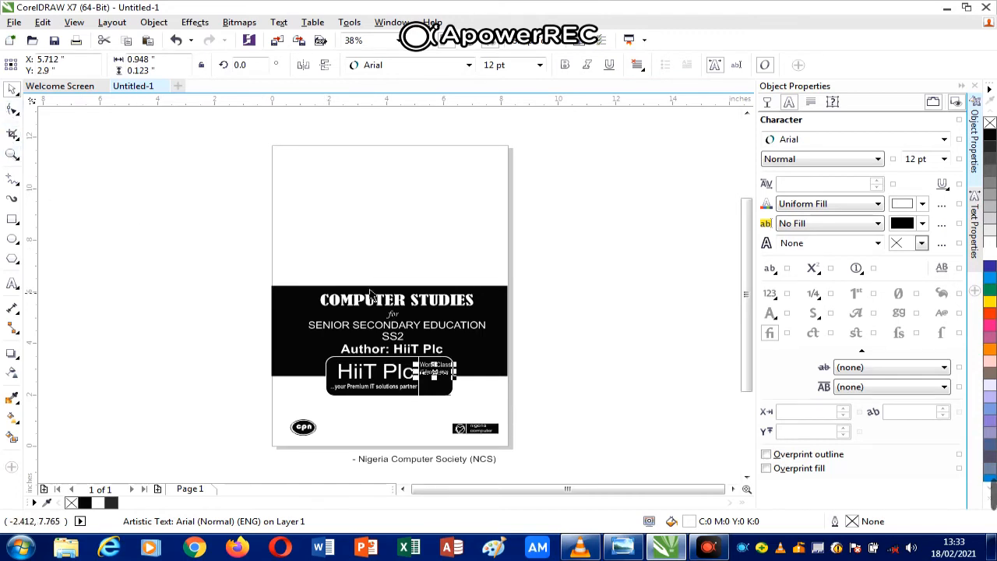
click(552, 392)
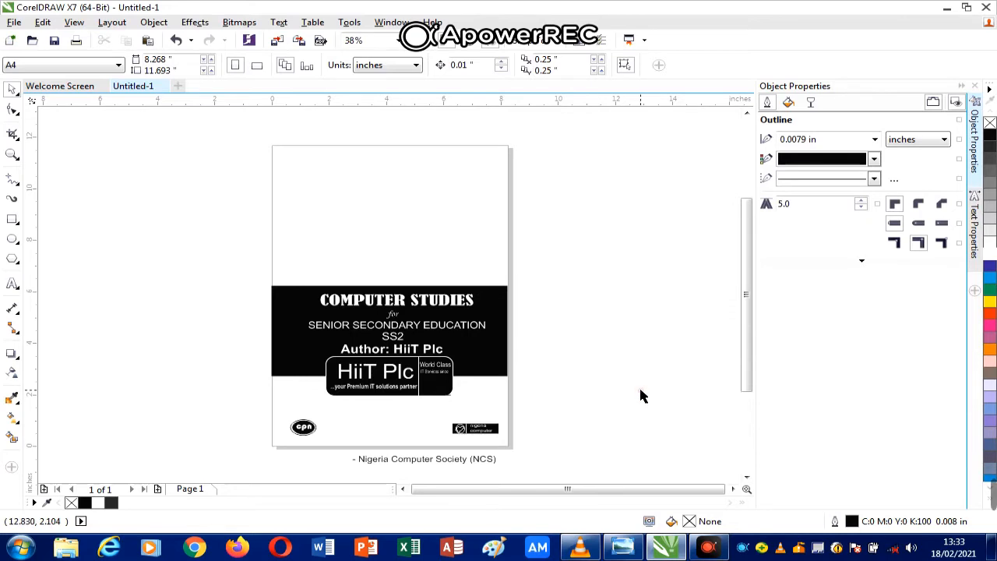
click(501, 333)
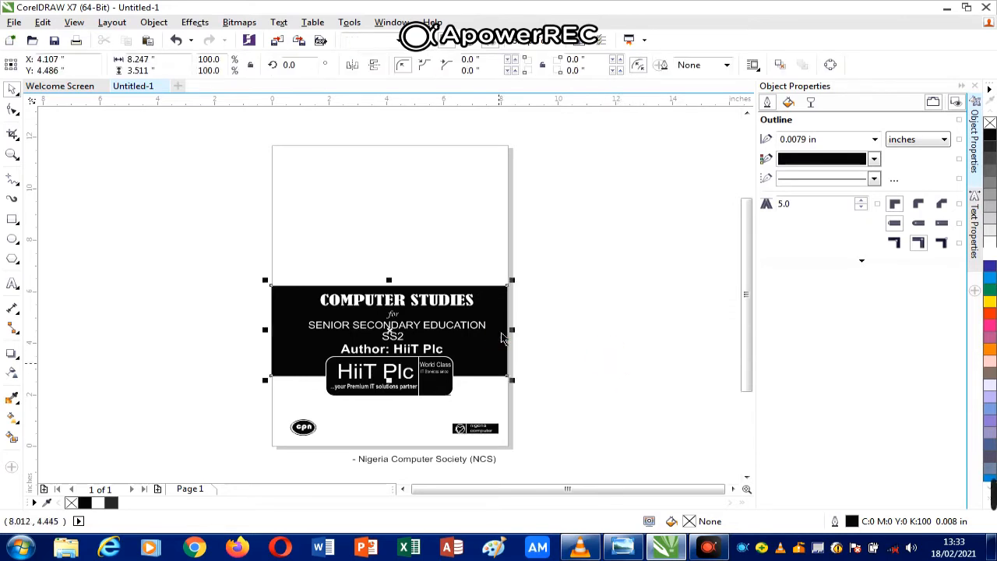
click(497, 394)
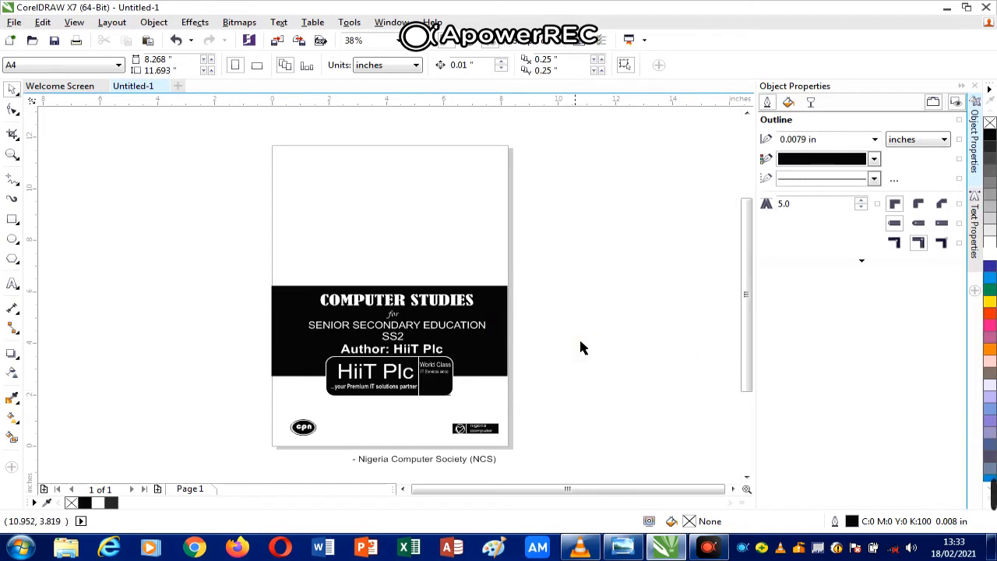
- Undo the upward nudges and the recolouring and enlarging of "1996", and move "1996" back off the page's right side
key(ctrl+z)
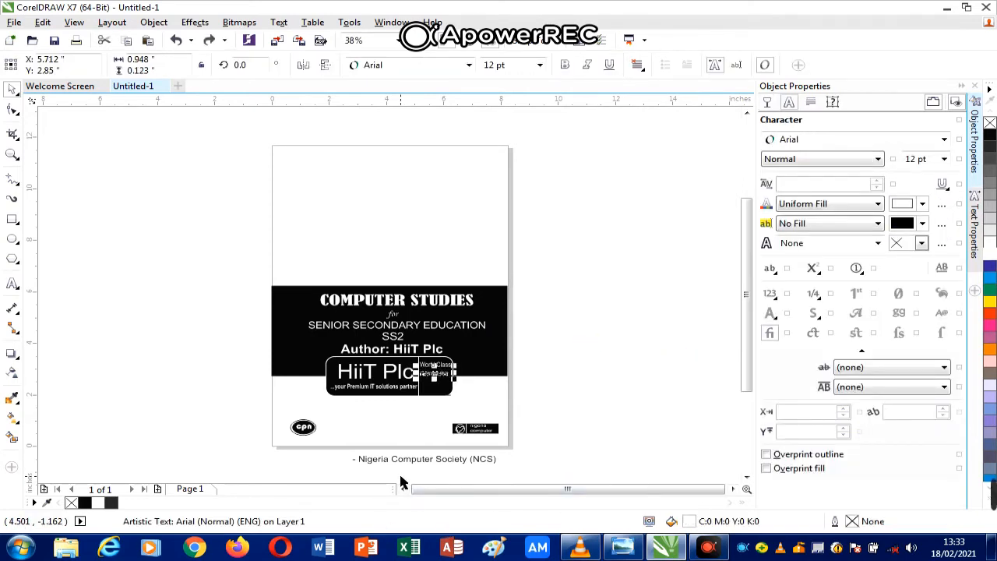
key(ctrl+z)
key(ctrl+z)
key(ctrl+z)
key(ctrl+z)
key(ctrl+z)
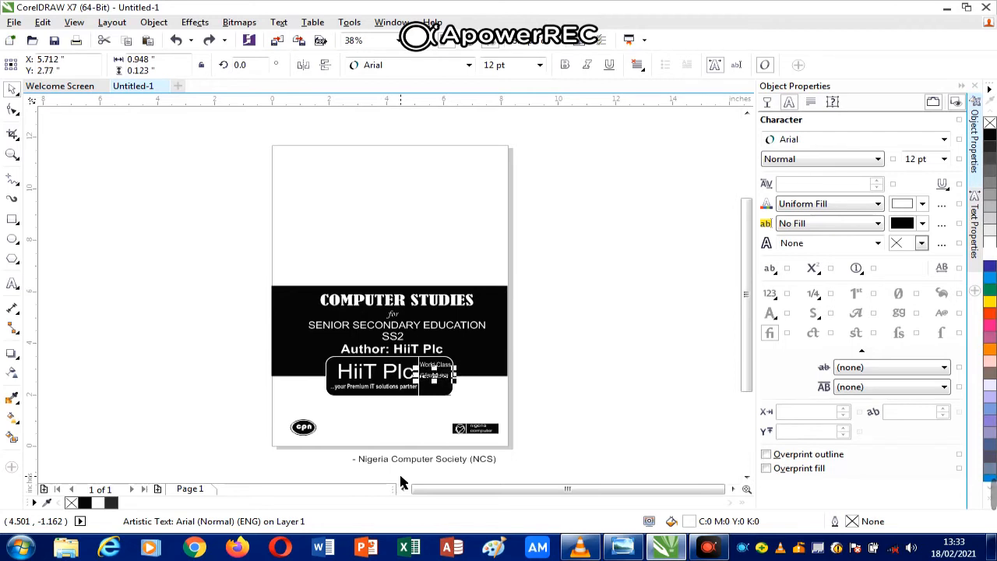
key(ctrl+z)
key(ctrl+z)
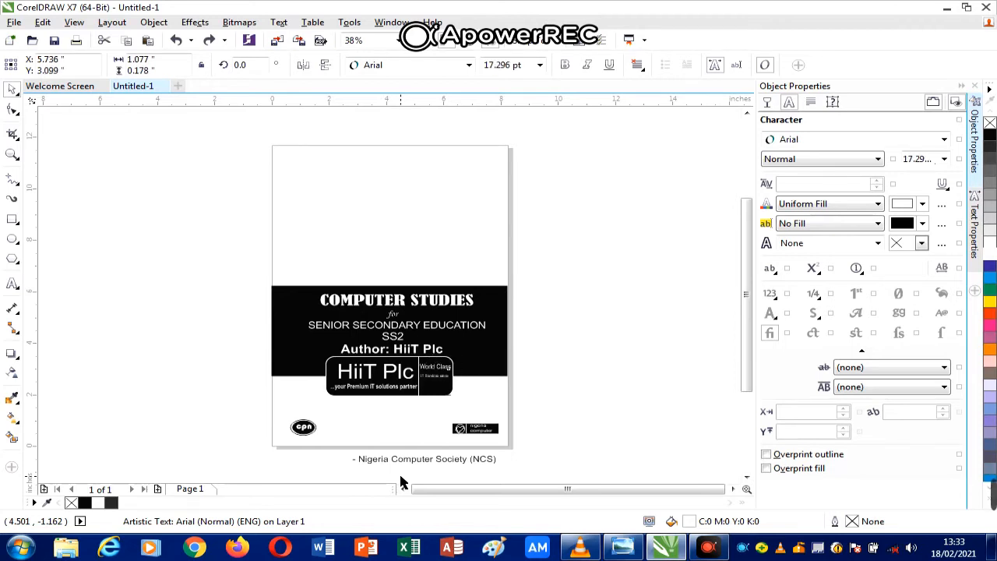
key(ctrl+z)
key(ctrl+z)
key(ctrl+z)
key(ctrl+z)
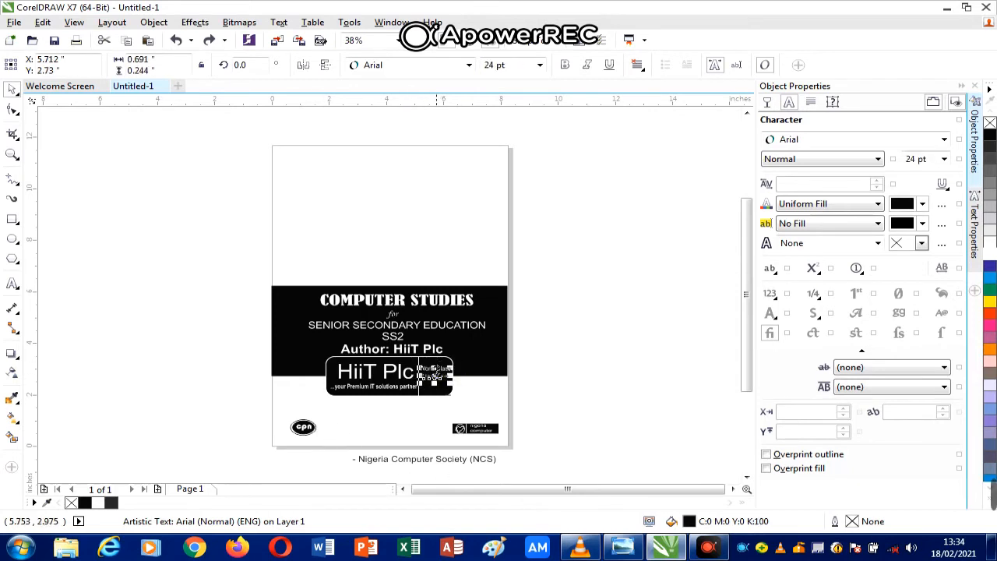
drag(436, 376, 584, 371)
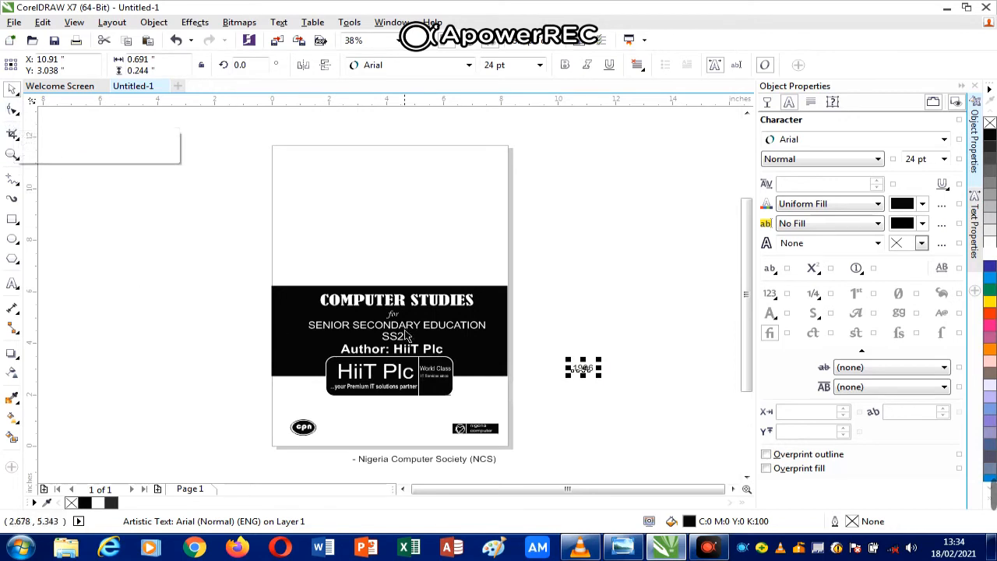
- Select "World Class" and "IT Services since" together and move them up by 0.19 in within the logo
drag(535, 360, 421, 392)
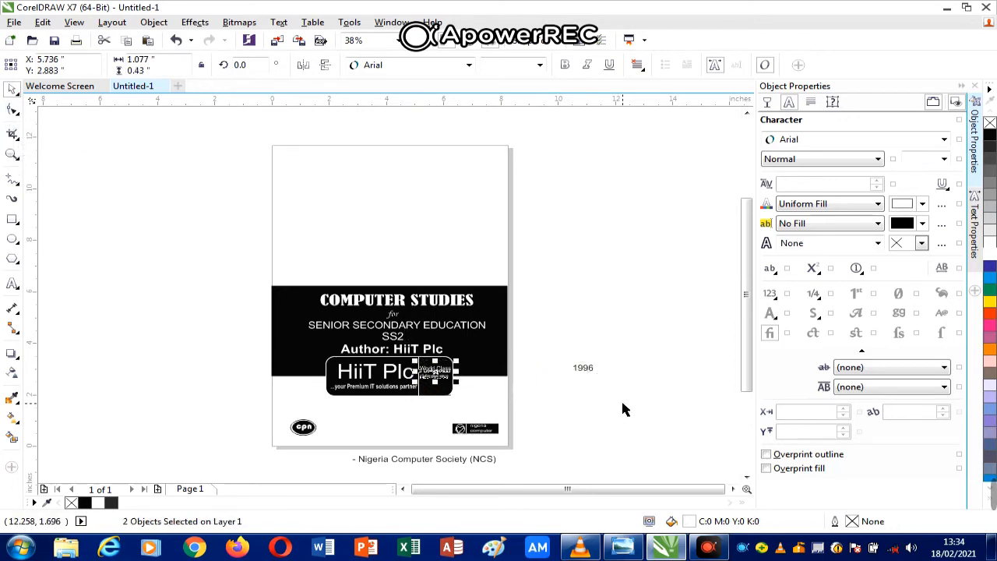
key(Up)
key(Up)
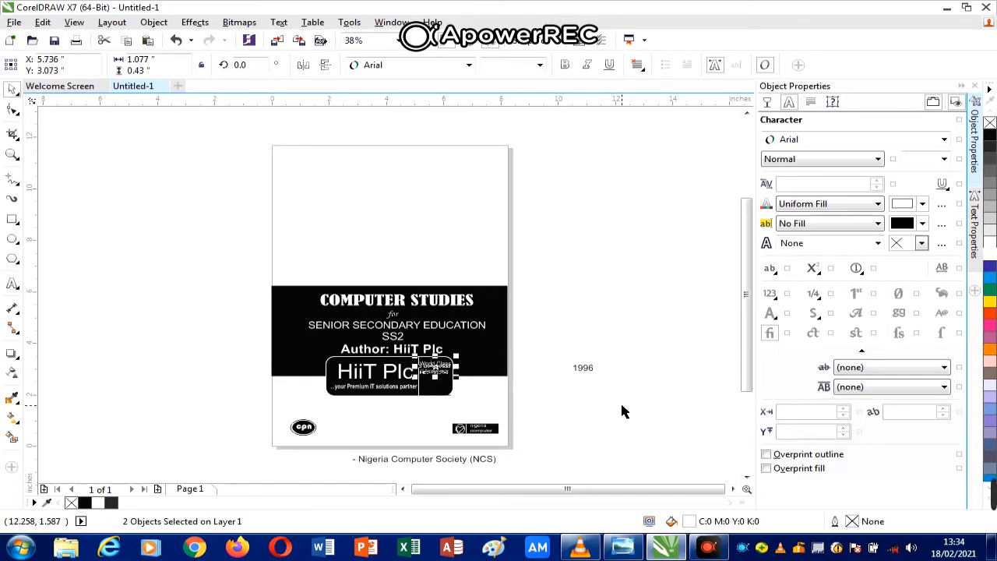
click(592, 308)
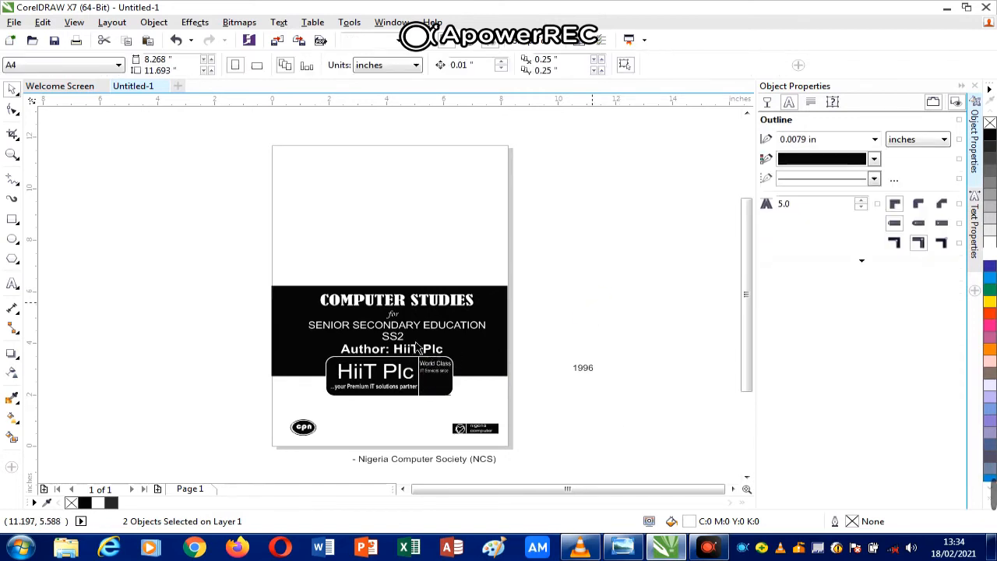
- Delete the stray black "SS2" text hidden behind the lower-right corner of the HiiT Plc logo
click(12, 156)
click(427, 373)
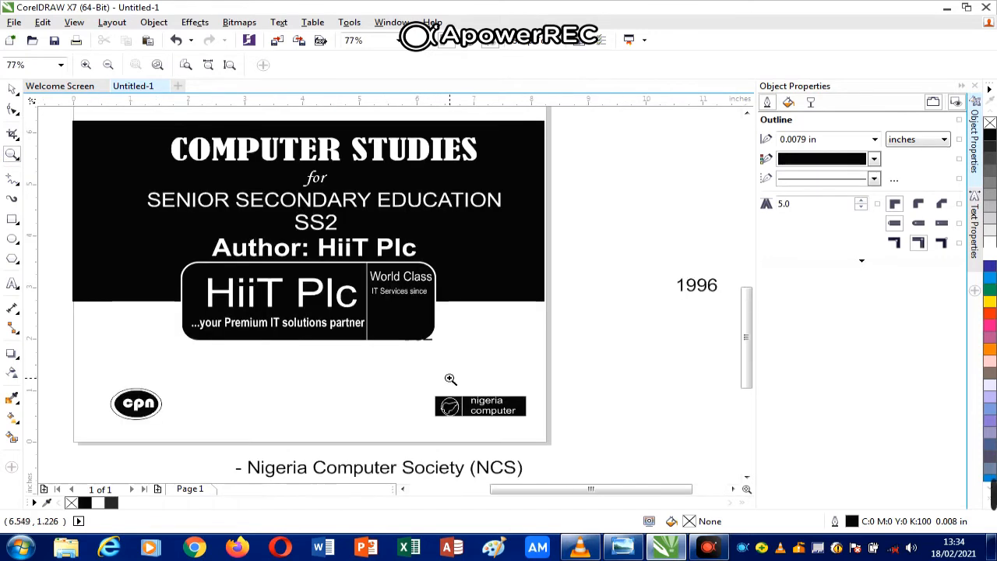
click(419, 306)
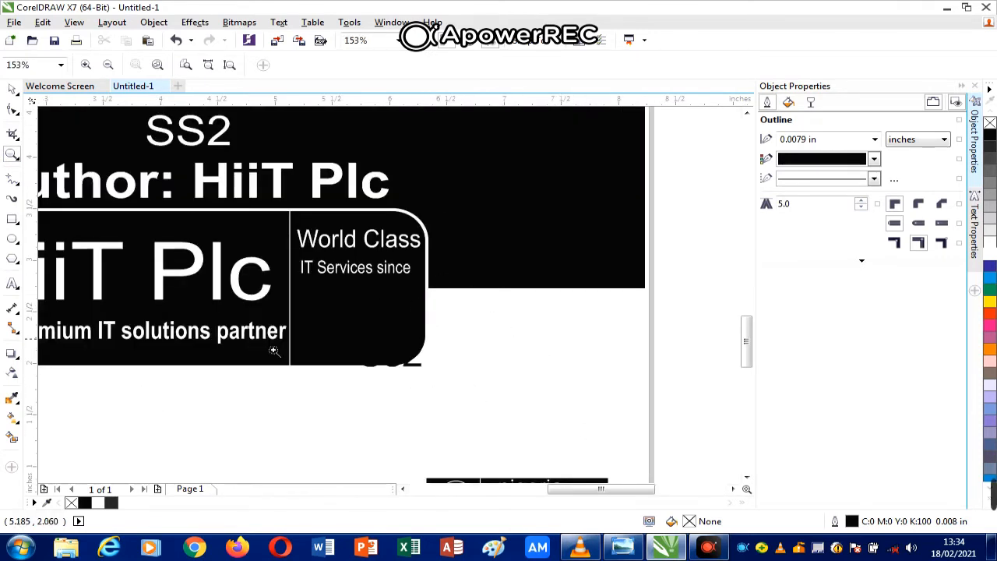
click(12, 89)
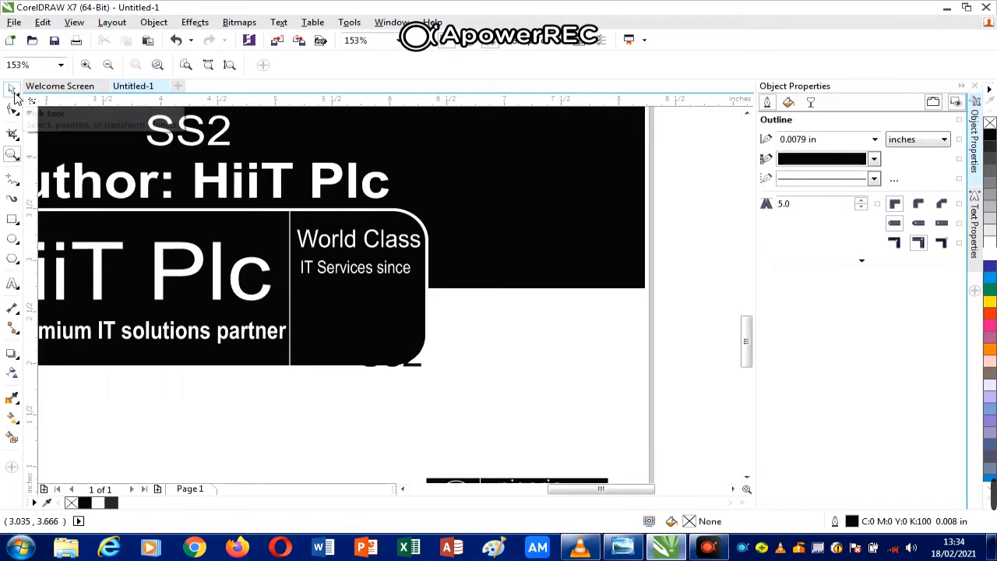
click(413, 370)
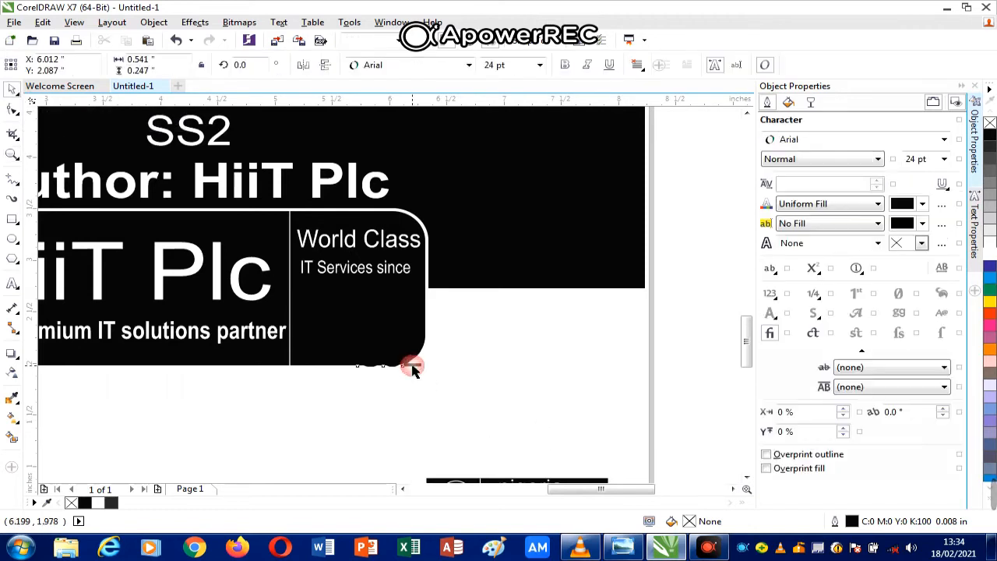
click(506, 413)
- Bring the "1996" text from beyond the page's right edge into the HiiT Plc logo's right compartment, below "IT Services since"
click(732, 488)
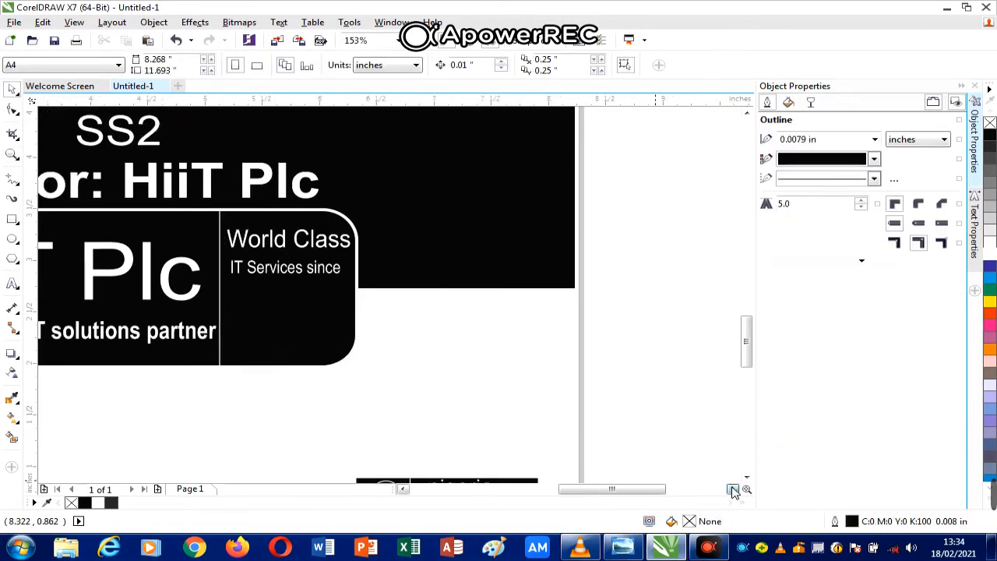
drag(732, 488, 733, 488)
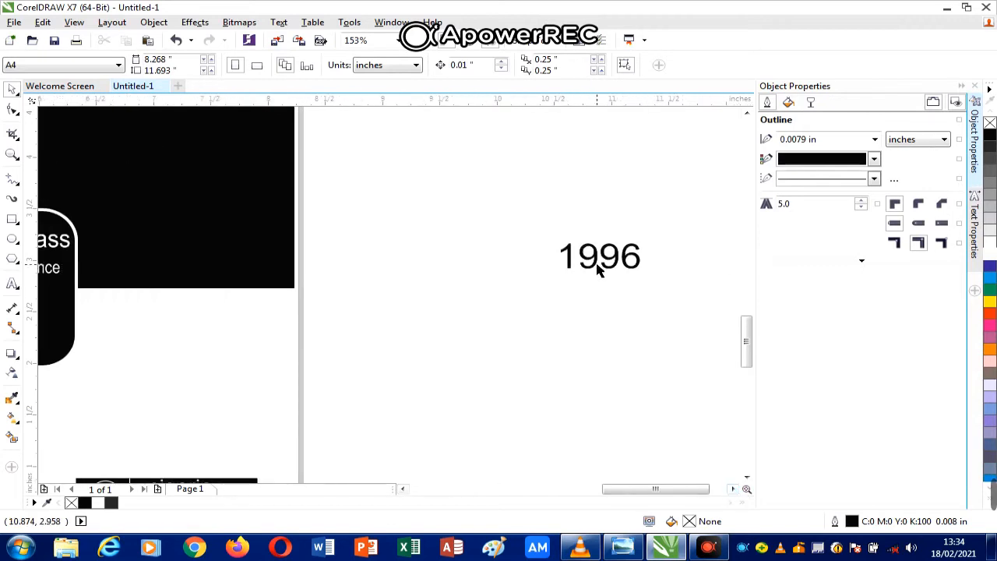
drag(597, 267, 145, 386)
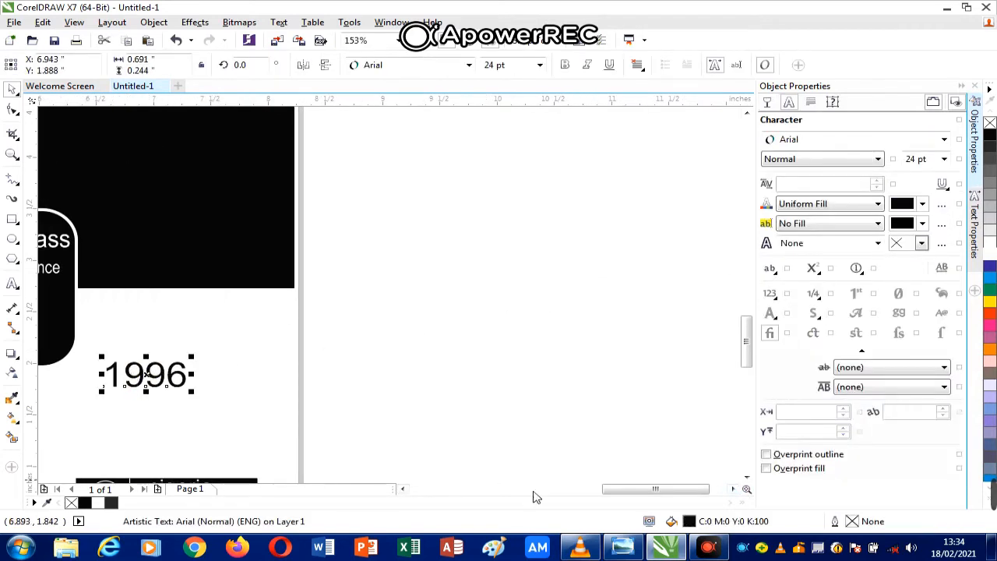
drag(402, 488, 406, 490)
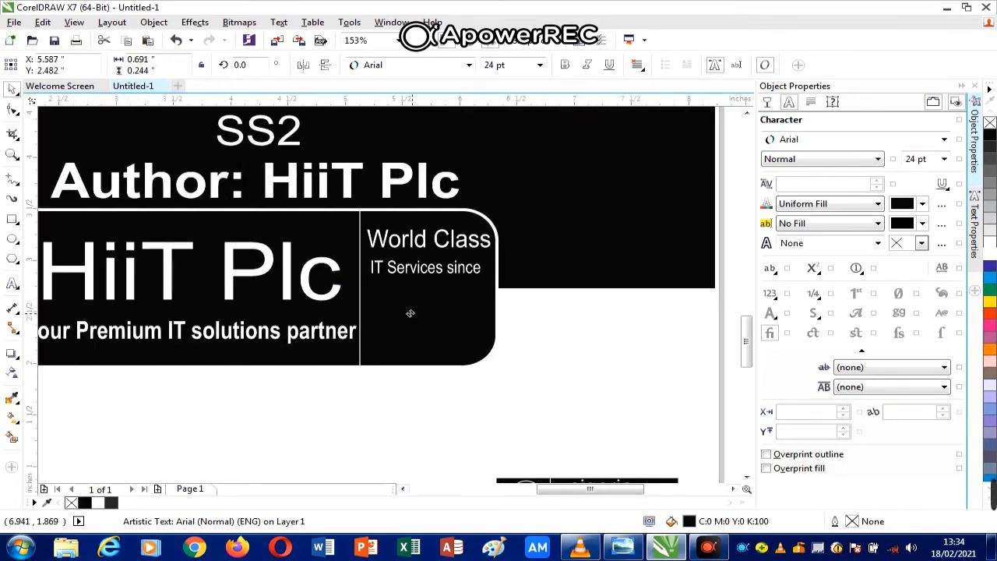
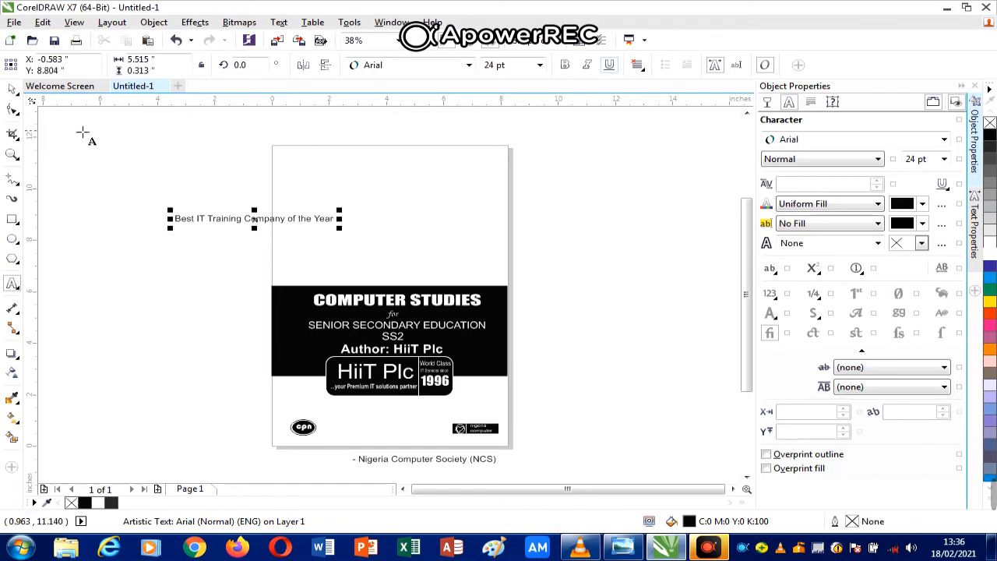
- Place "Best IT Training Company of the Year" between the small logos, narrowed to about 4.68 in, and shrink the nigeria computer logo
click(12, 88)
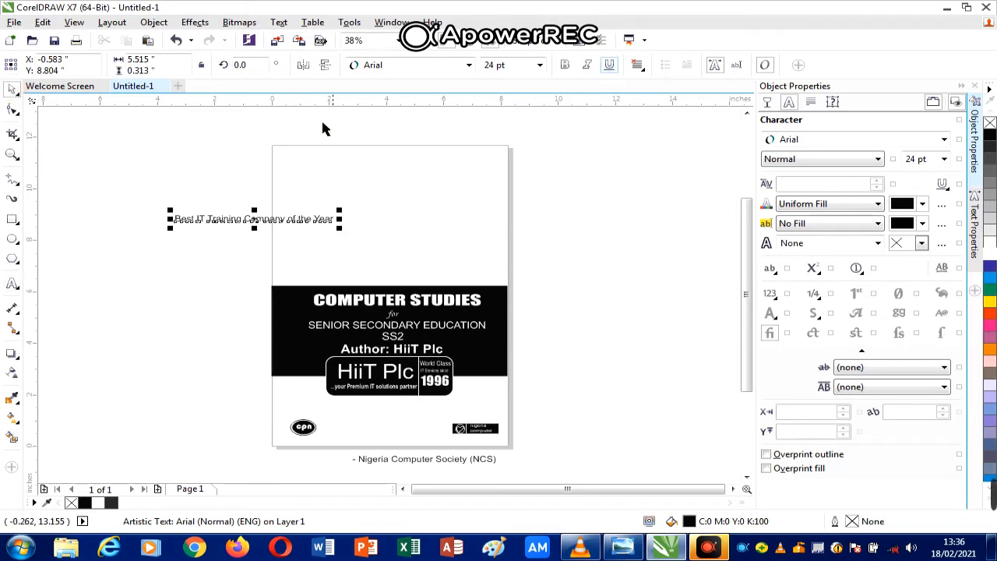
drag(287, 212, 403, 422)
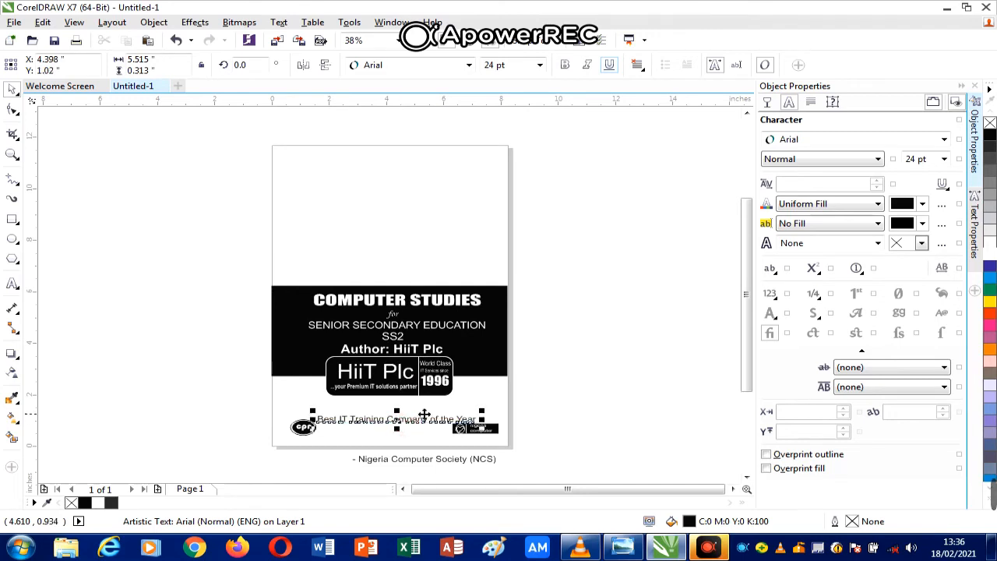
drag(481, 418, 457, 420)
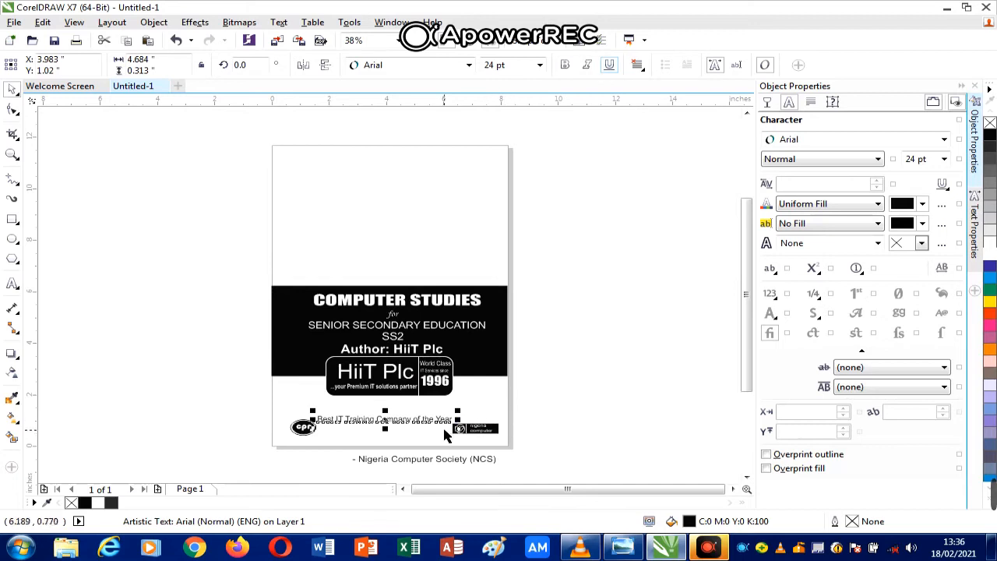
drag(535, 421, 471, 431)
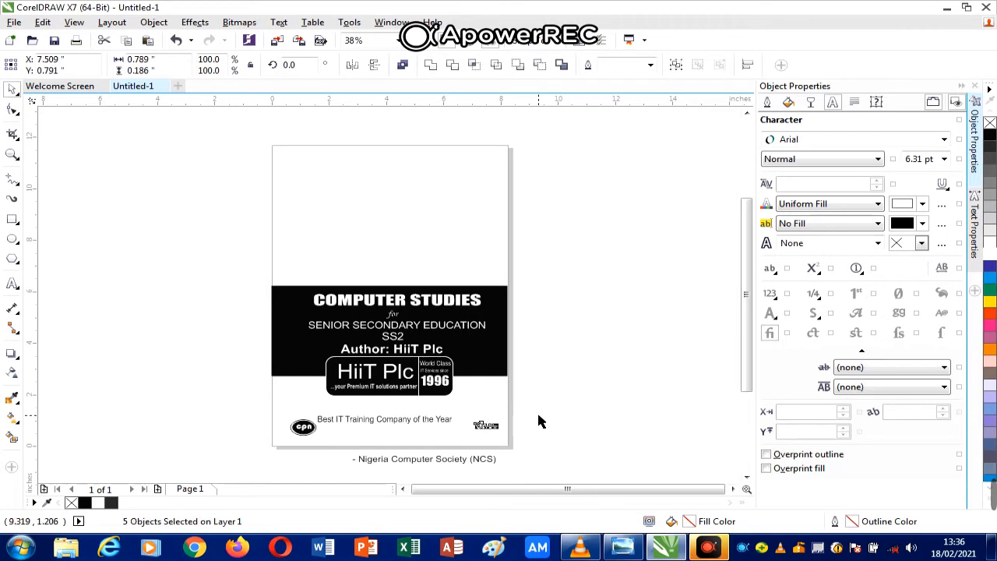
- Resize "Best IT Training Company of the Year" to about 21.95 pt and move it to about X 4.31, Y 0.83 in
click(441, 423)
drag(458, 430, 482, 439)
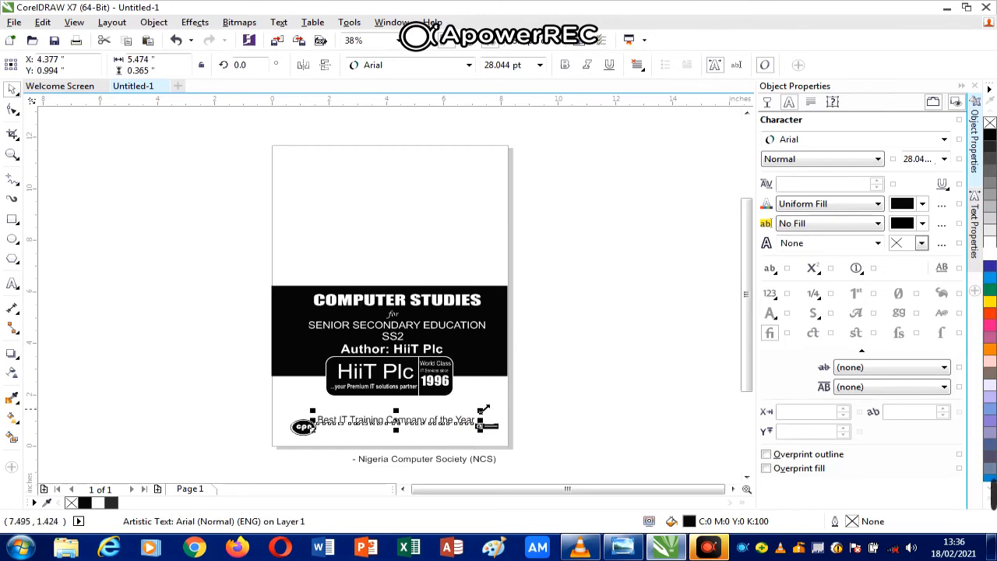
drag(480, 411, 354, 419)
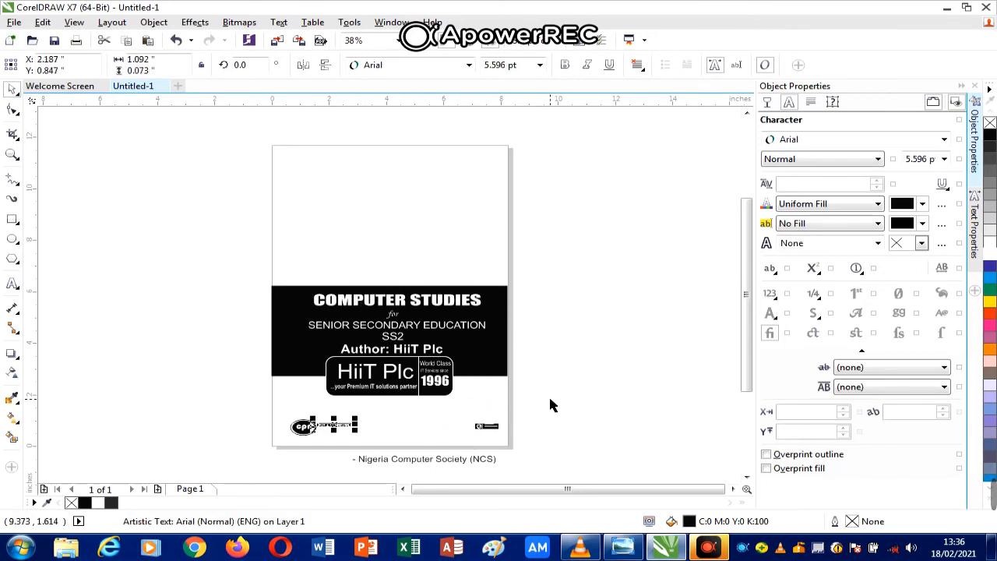
key(ctrl+z)
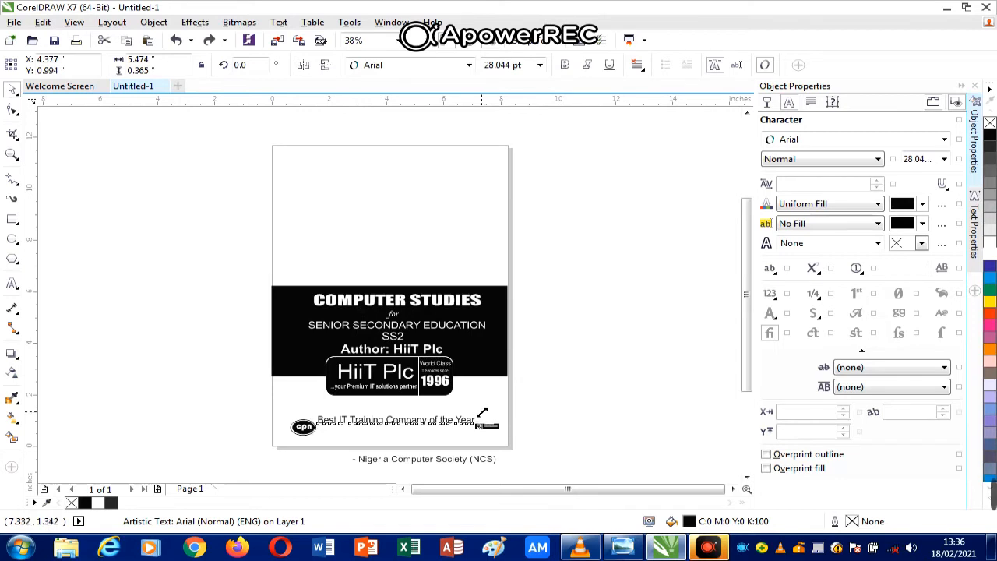
drag(482, 412, 472, 413)
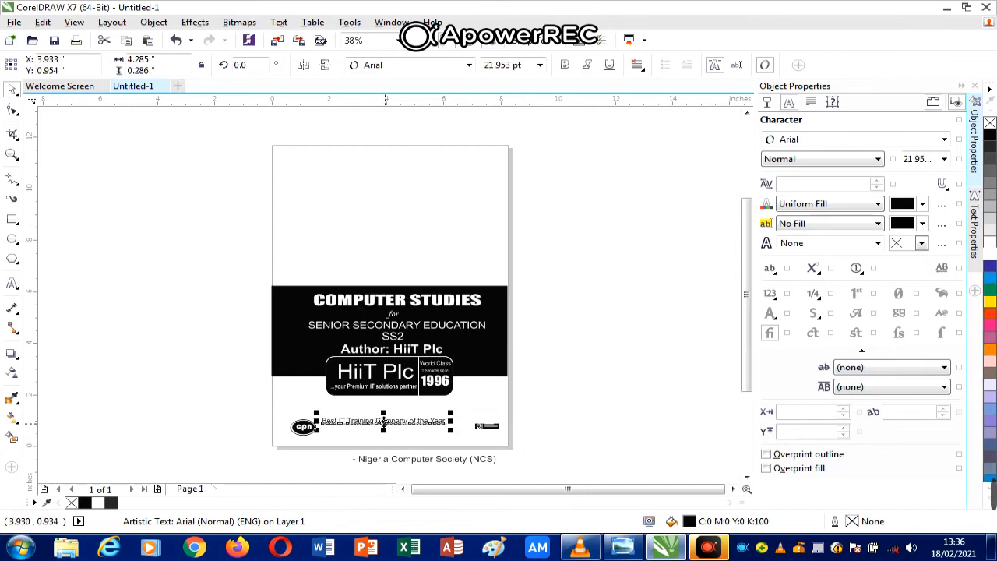
drag(383, 420, 396, 425)
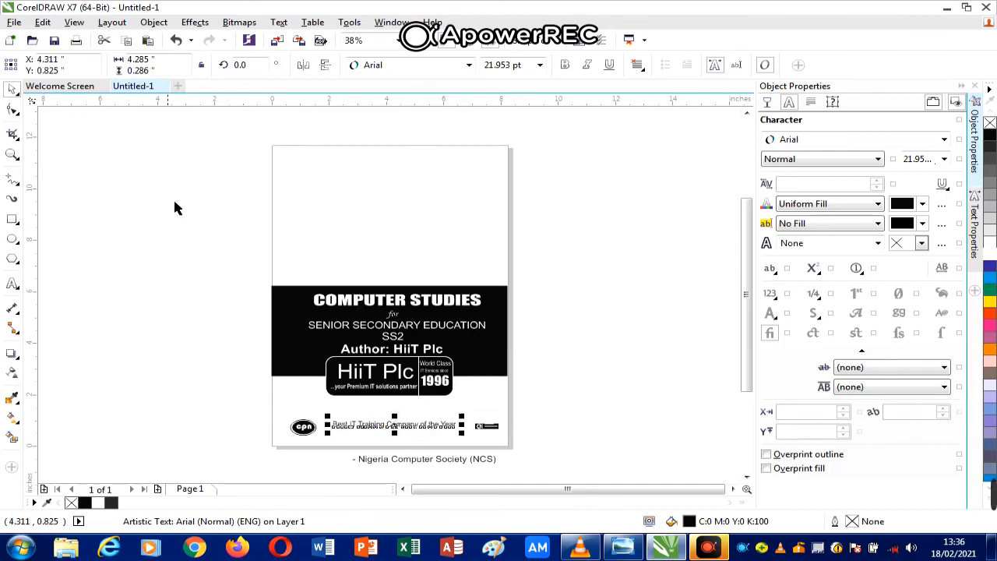
- Enlarge "Best IT Training Company of the Year" on both sides so it fills the gap between the cpn and nigeria computer logos
click(12, 155)
click(405, 444)
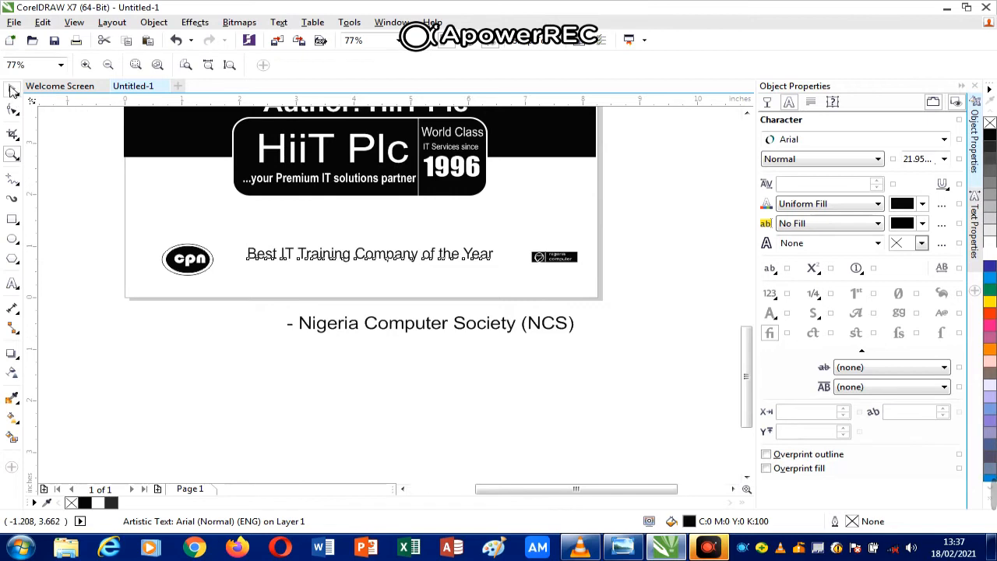
click(12, 91)
drag(499, 242, 523, 223)
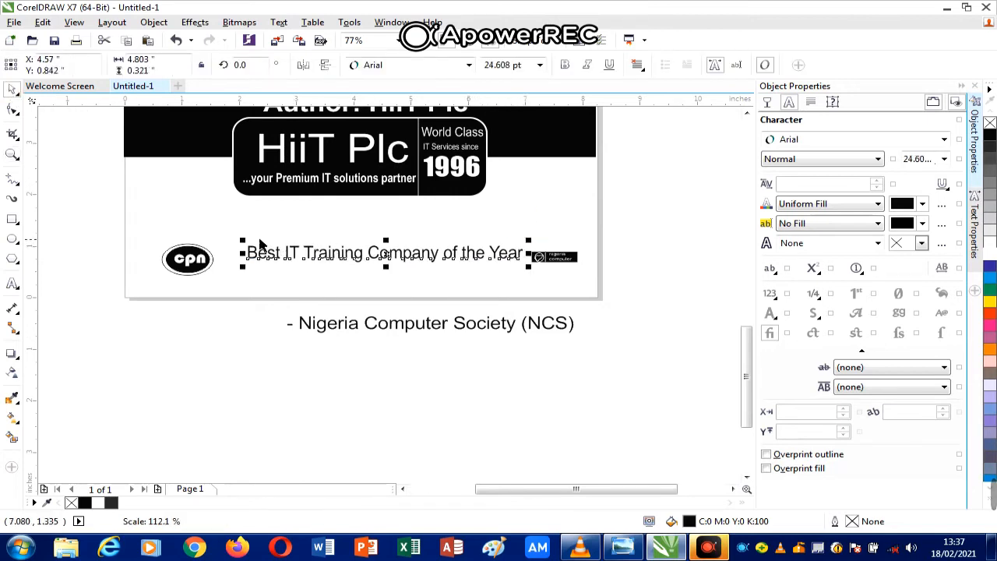
drag(243, 240, 223, 226)
- Shrink the cpn logo to about 0.48 in wide, and undo its deletion
drag(102, 211, 228, 301)
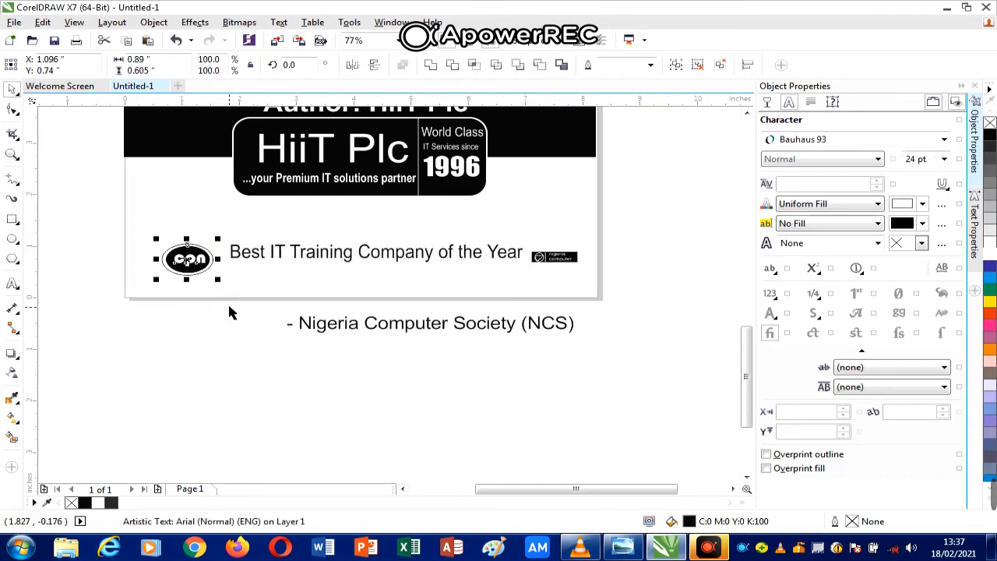
drag(218, 238, 191, 255)
click(177, 330)
drag(129, 240, 244, 307)
key(Delete)
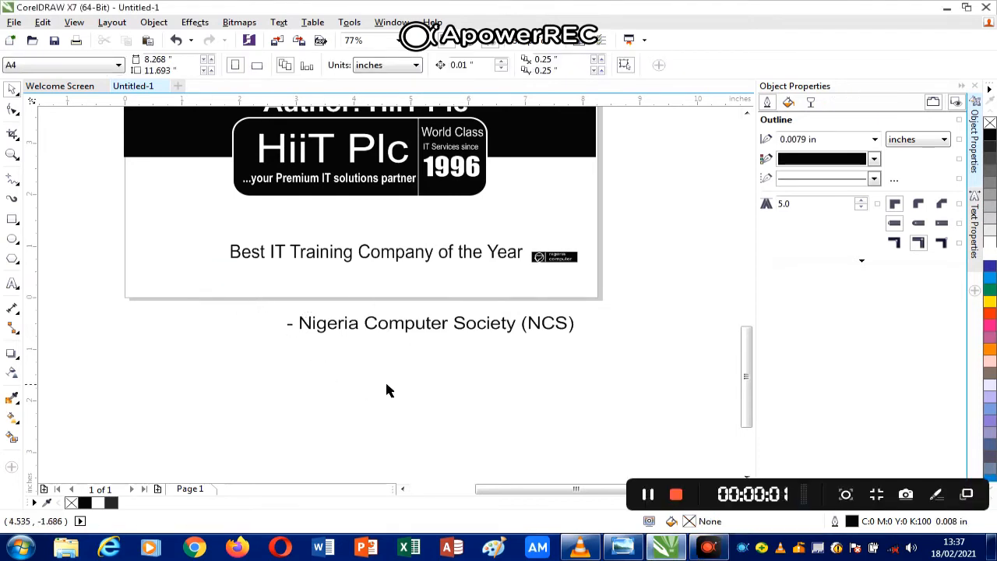
key(ctrl+z)
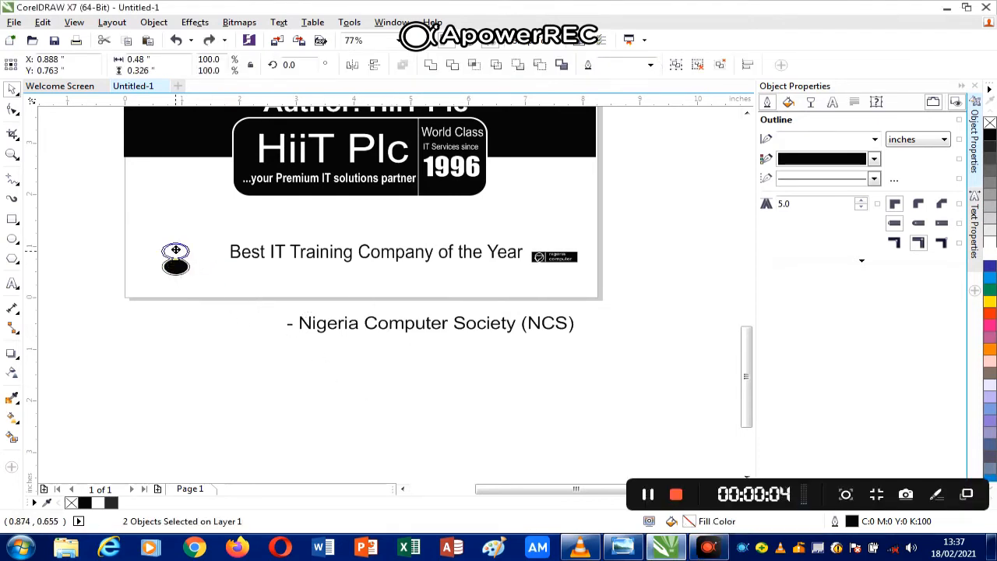
- Reposition the cpn logo's pieces near the page's lower-left corner and extend "Best IT Training Company of the Year" towards it
drag(176, 250, 175, 241)
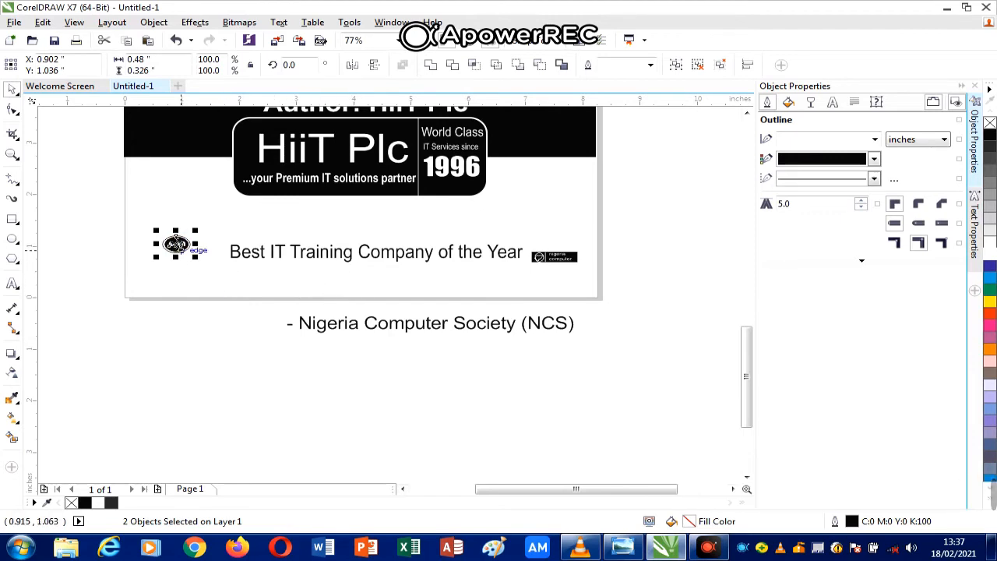
drag(176, 244, 195, 274)
click(284, 261)
click(732, 241)
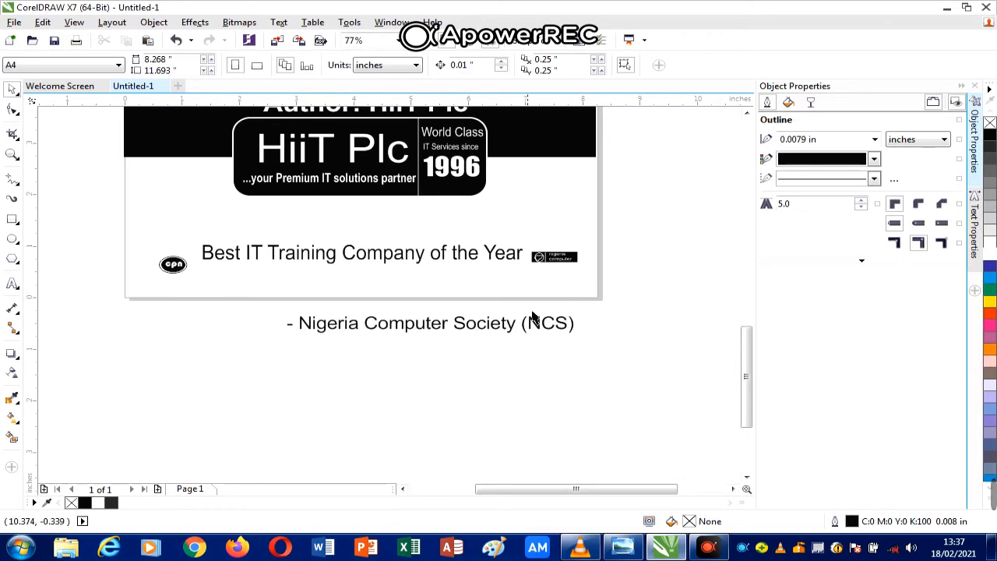
- Move "- Nigeria Computer Society (NCS)" onto the page beneath the "Best IT Training Company" line and set it in Arial Narrow Bold
click(336, 313)
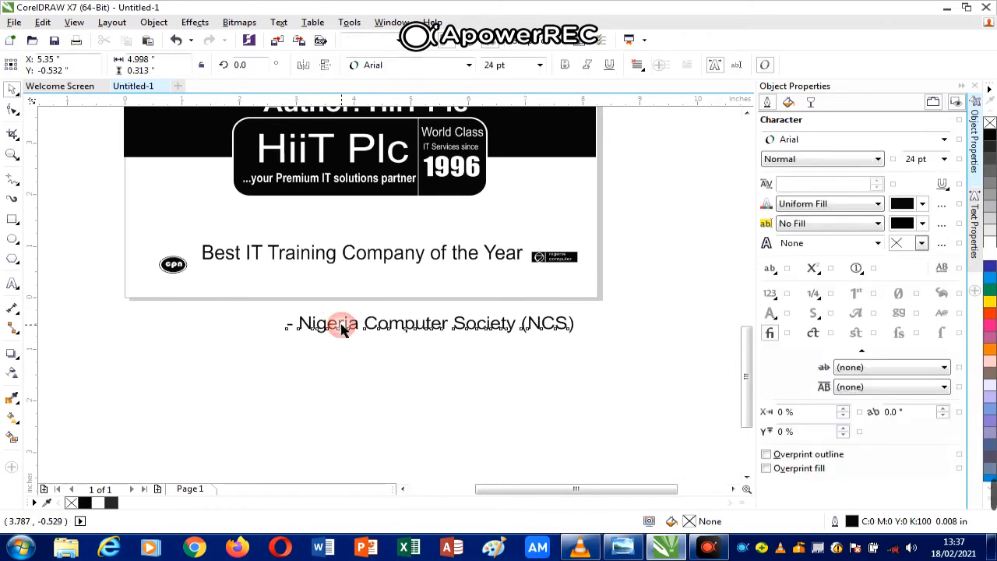
drag(395, 323, 324, 272)
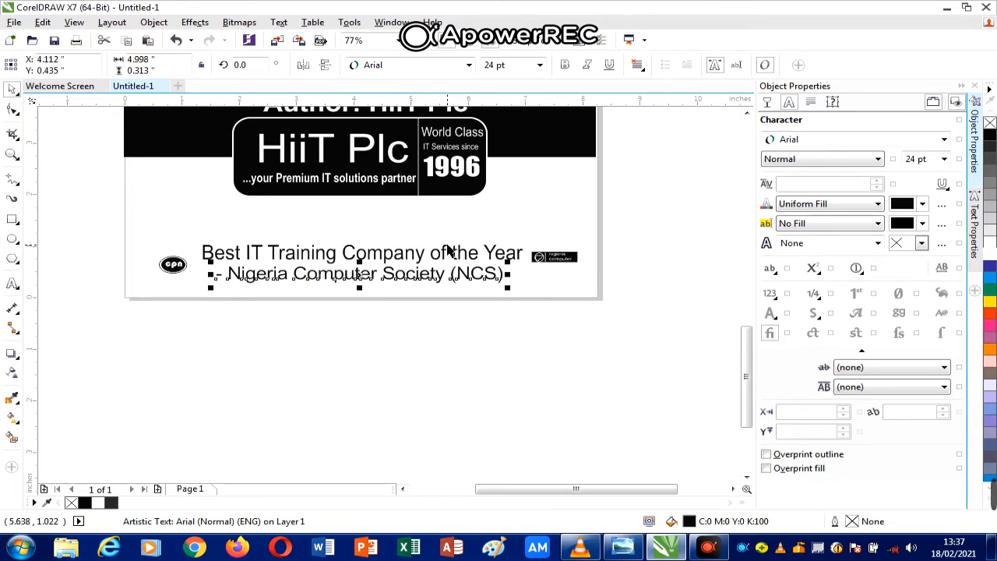
click(468, 65)
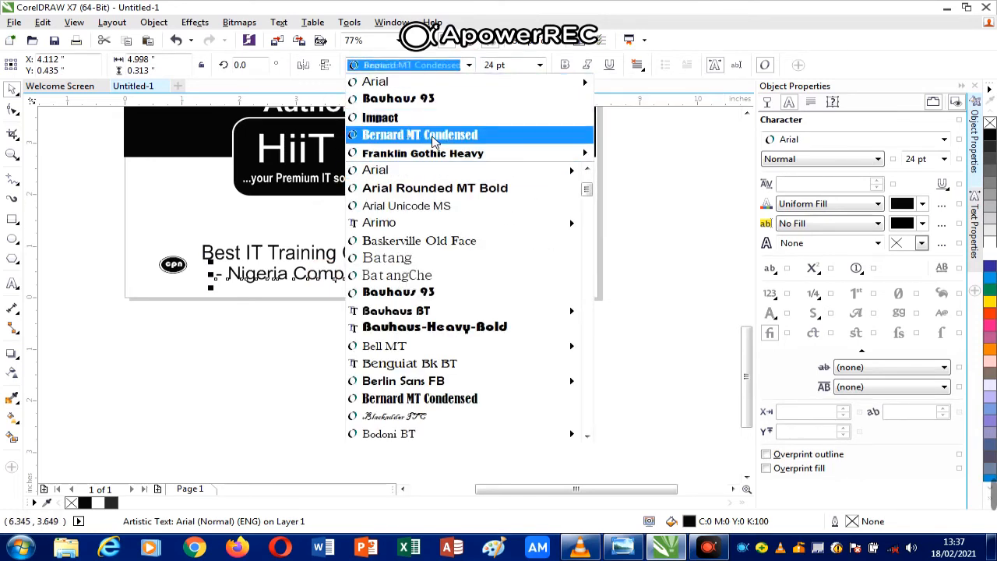
mouse_move(499, 167)
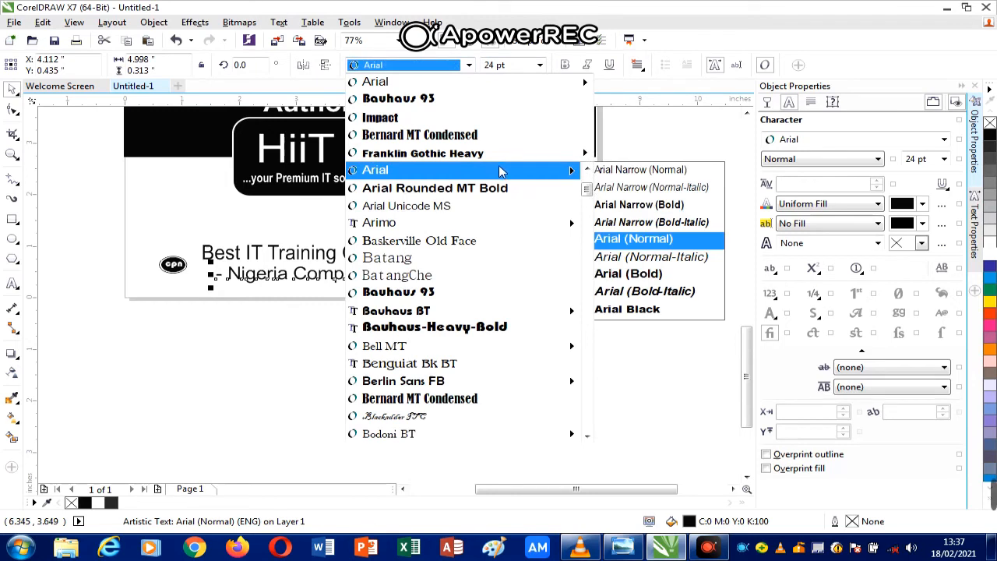
click(648, 206)
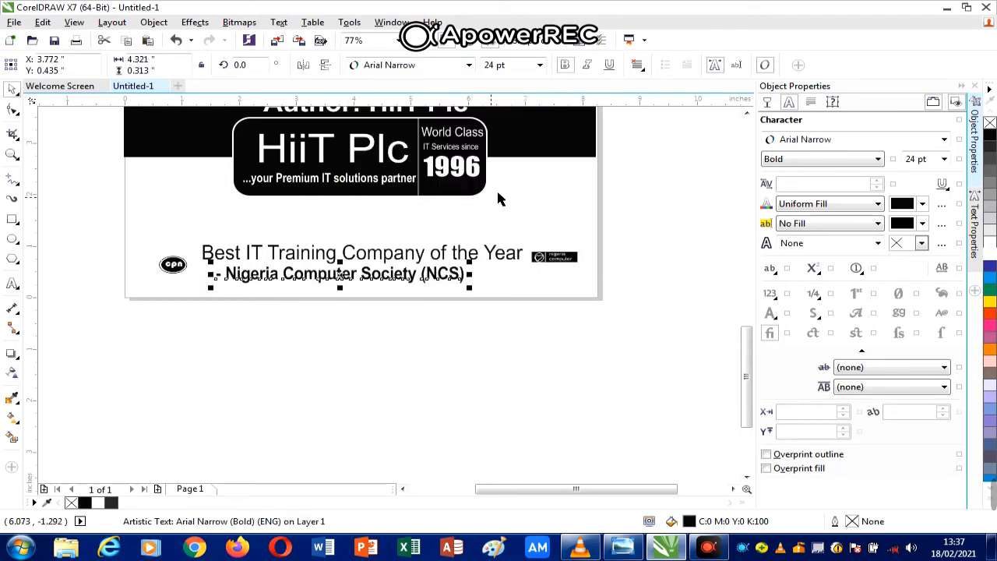
- Scale "- Nigeria Computer Society (NCS)" down to about 16.34 pt and centre it under the line above
drag(470, 262, 391, 267)
drag(316, 282, 374, 276)
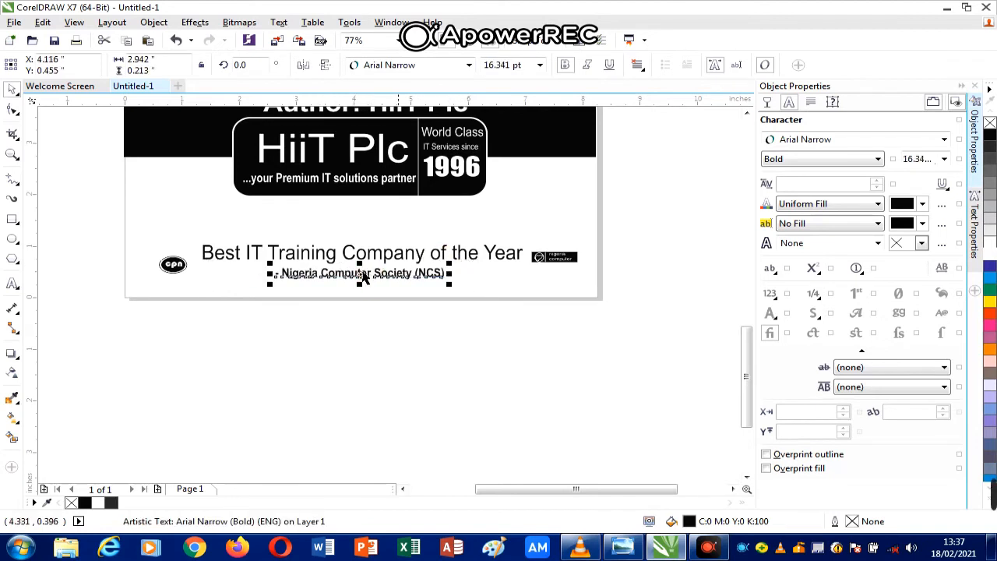
click(657, 263)
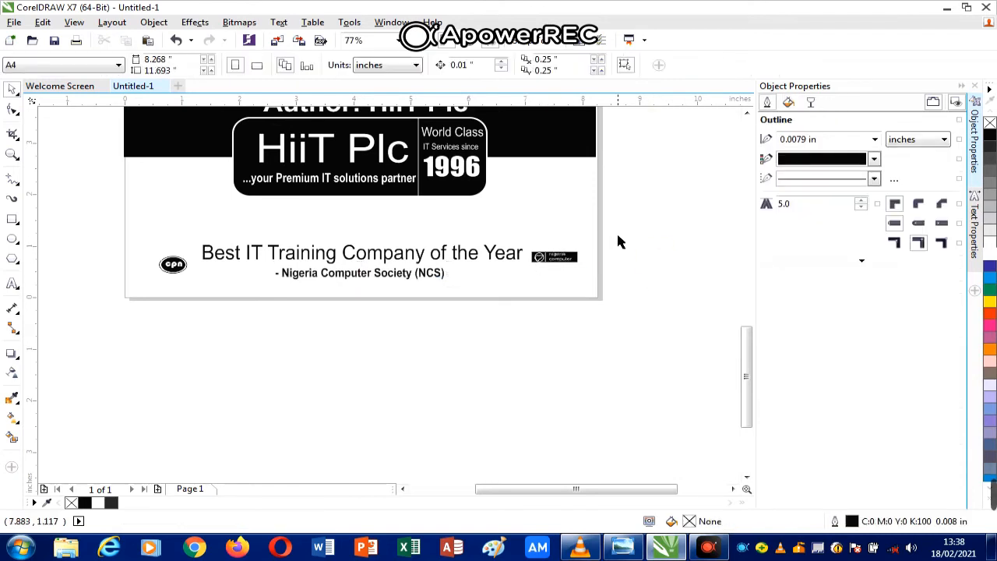
- Enlarge the nigeria computer logo to about 1.03 in wide and nudge it right and down to about X 7.52, Y 0.68 in
drag(577, 268, 512, 270)
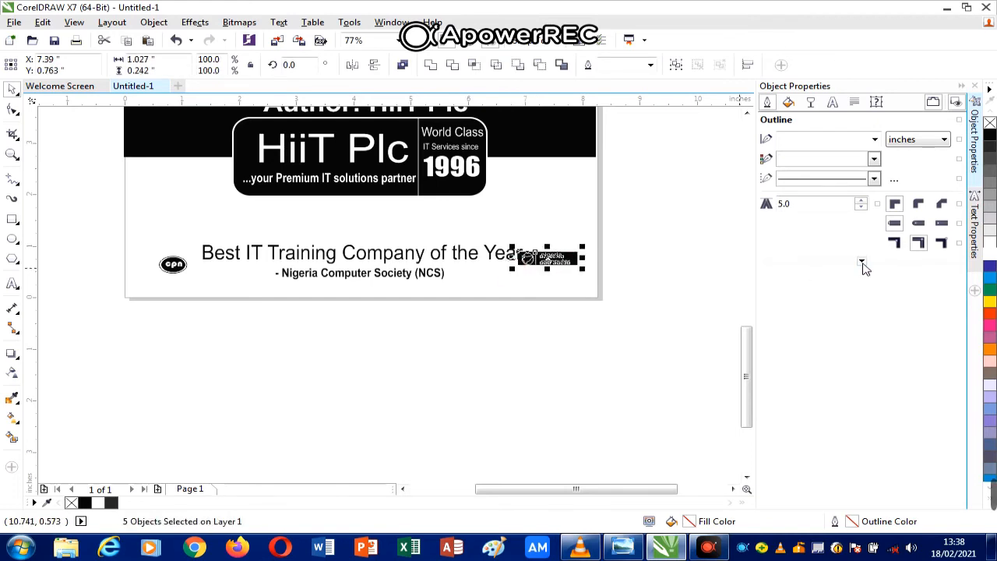
key(Right)
key(Right)
key(Right)
key(Right)
key(Right)
key(Right)
key(Right)
key(Right)
key(Right)
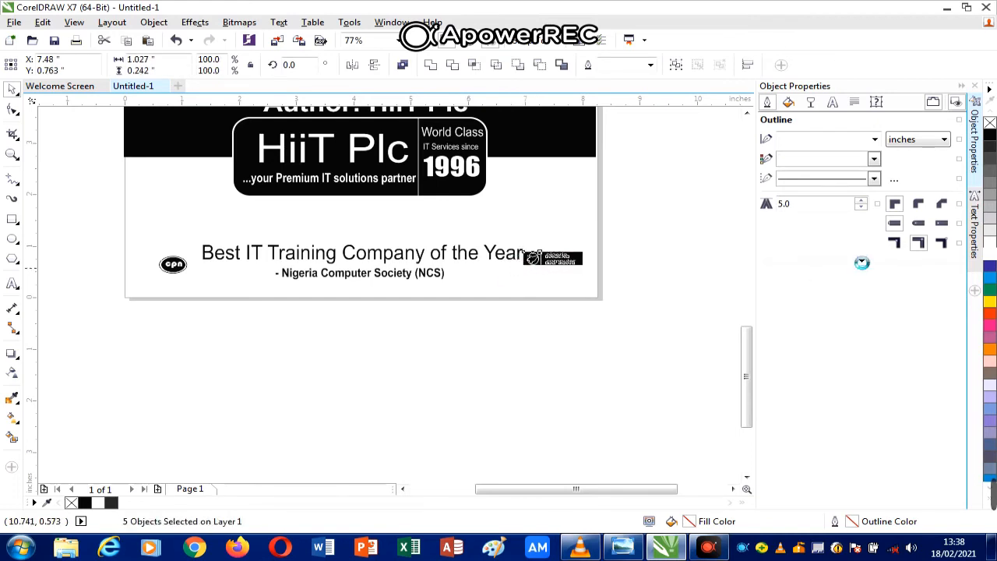
key(Right)
key(Right)
key(Right)
key(Right)
key(Down)
key(Down)
key(Down)
key(Down)
key(Down)
key(Down)
key(Down)
key(Down)
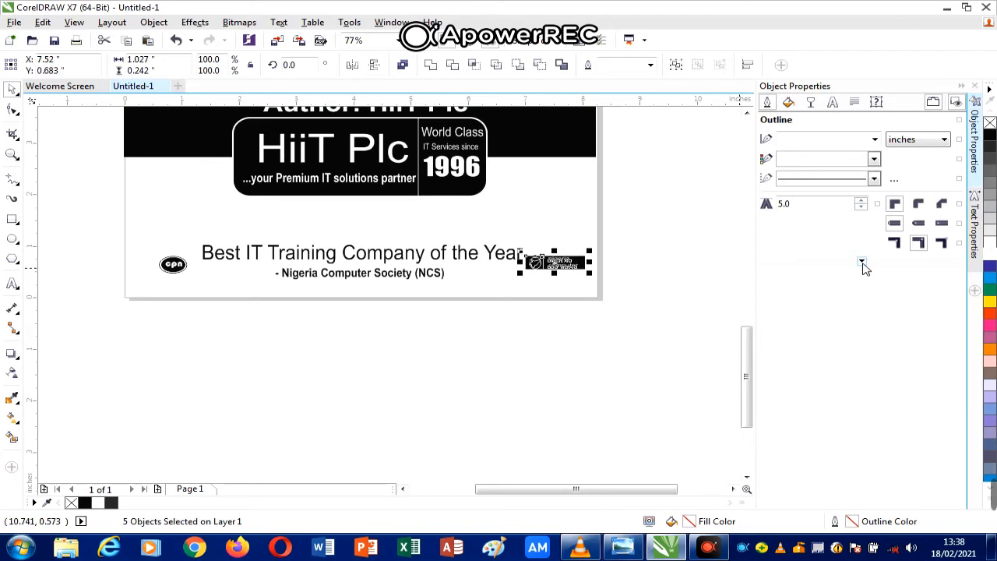
key(Down)
click(677, 205)
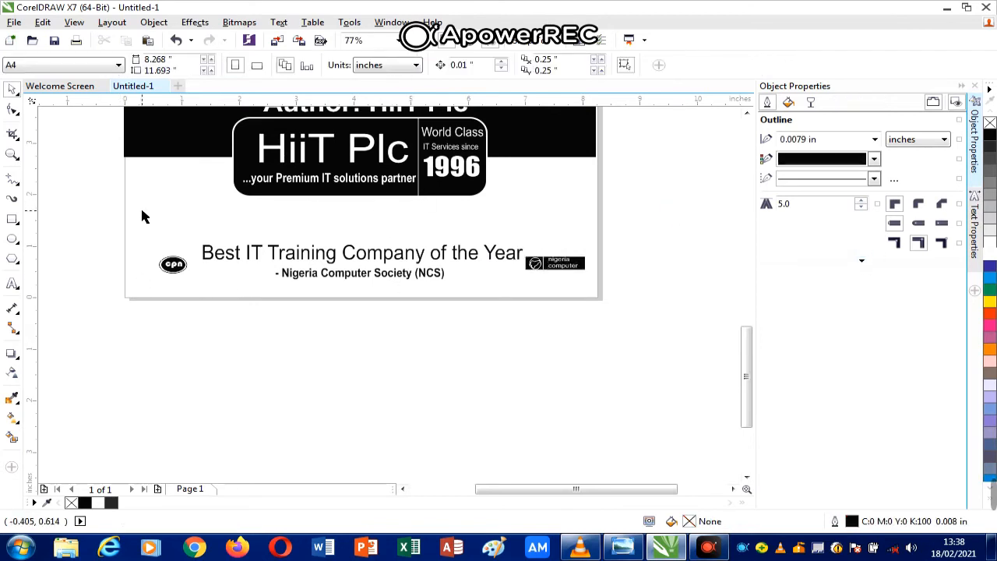
- Compare with the reference cover, import the Coat of Arm picture, and place it about 0.37 in wide above the cpn logo
click(623, 548)
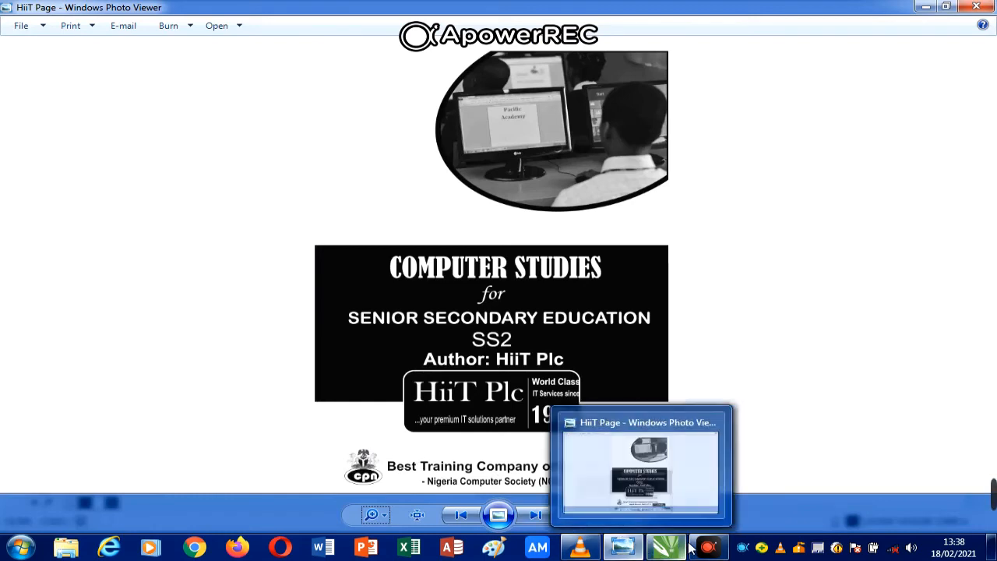
click(664, 547)
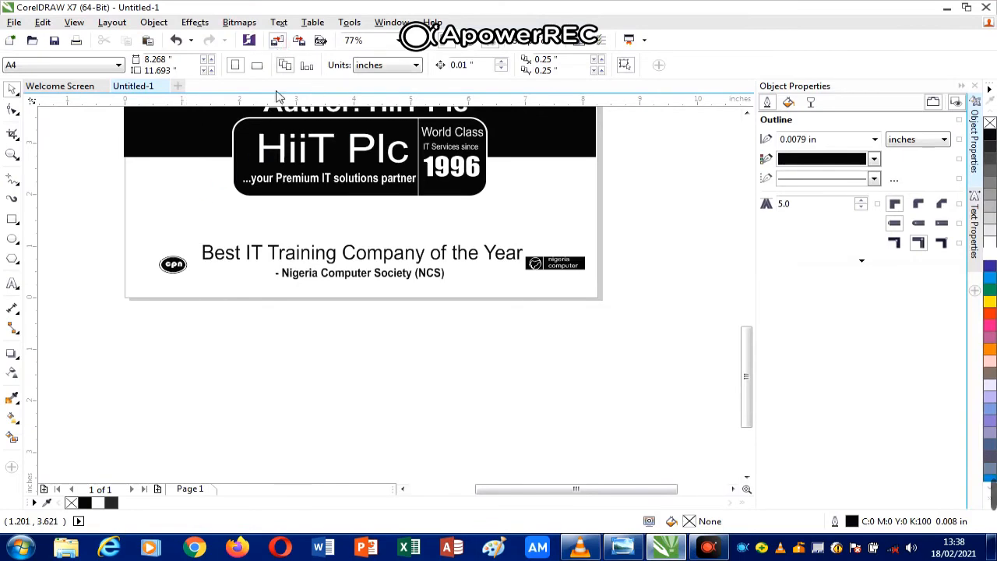
click(277, 41)
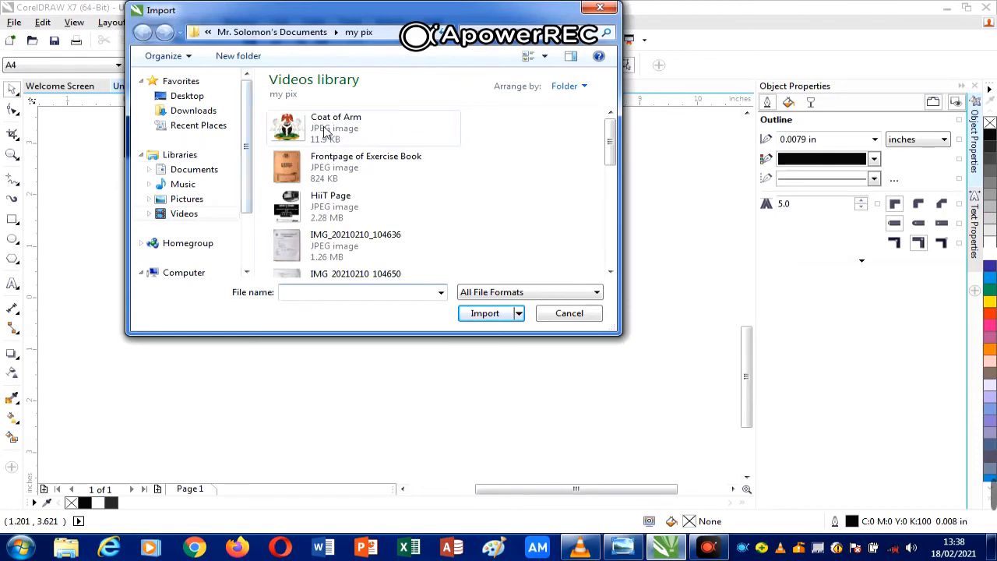
double_click(325, 129)
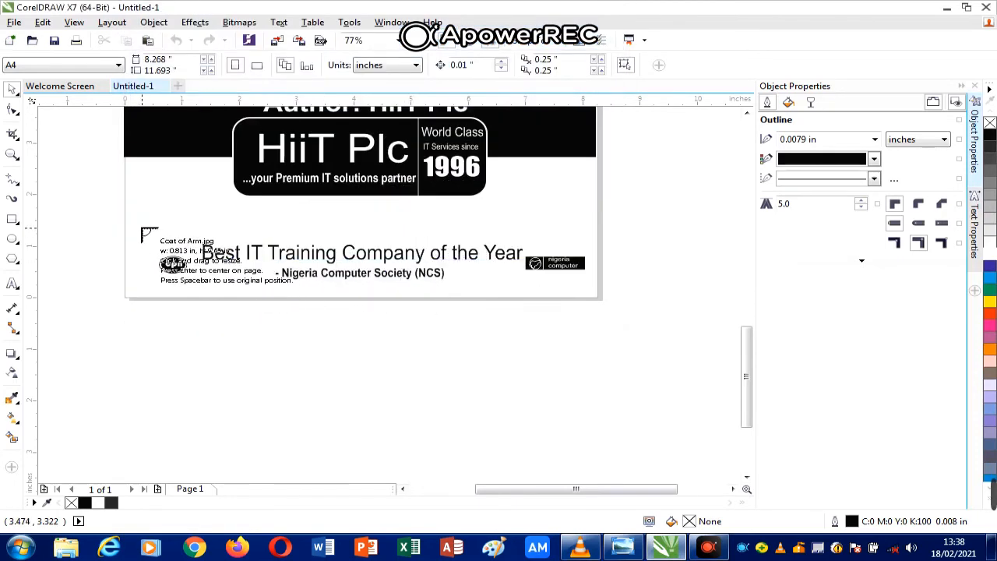
drag(141, 228, 167, 240)
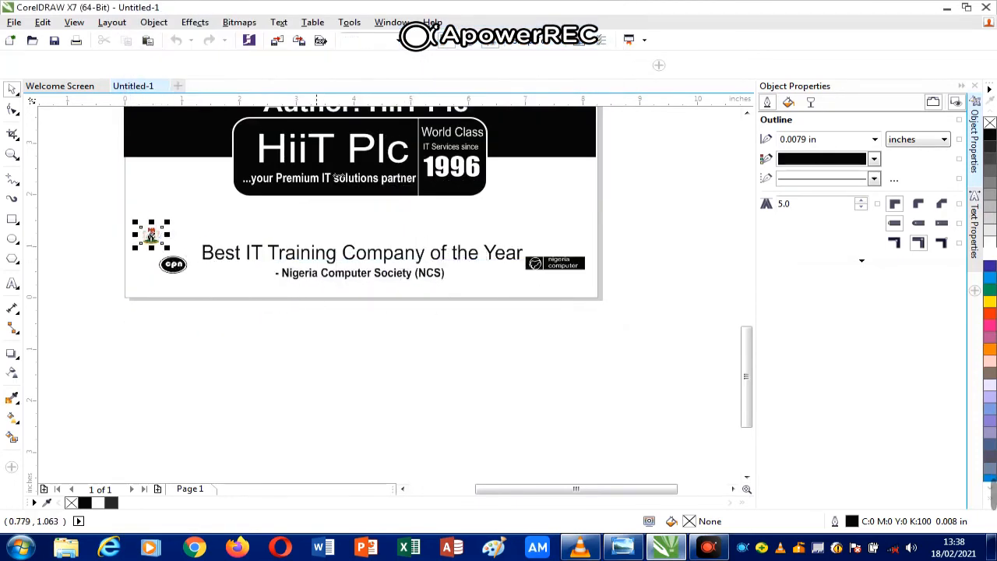
- Open the coat of arms bitmap for editing in Corel PHOTO-PAINT and convert it to 8-bit grayscale with the default color profile
click(443, 67)
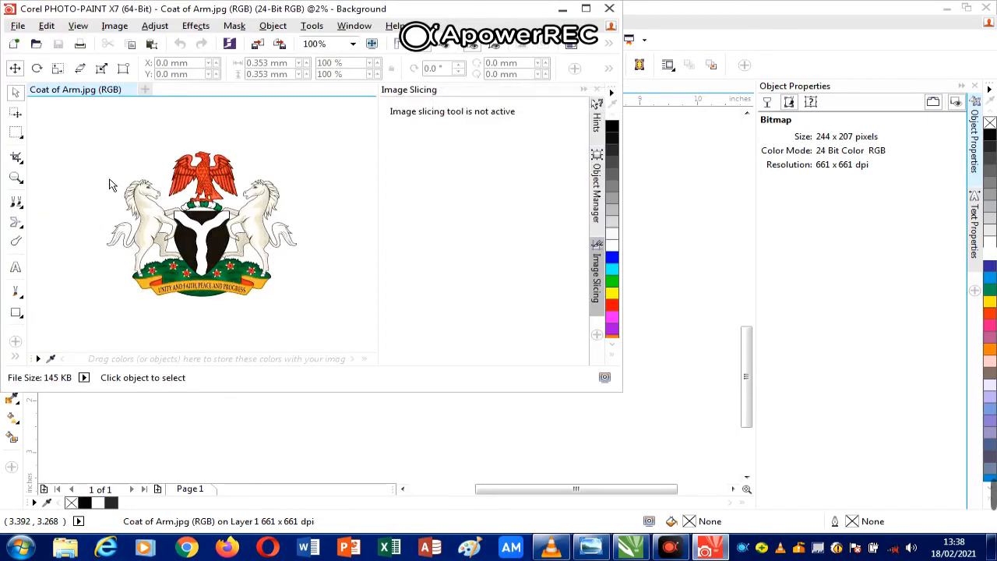
click(114, 26)
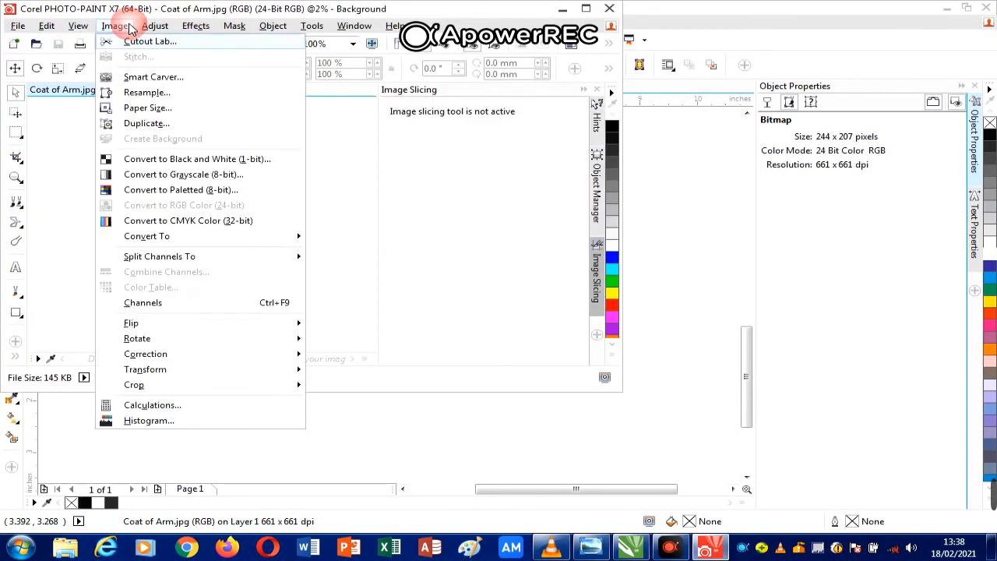
click(196, 178)
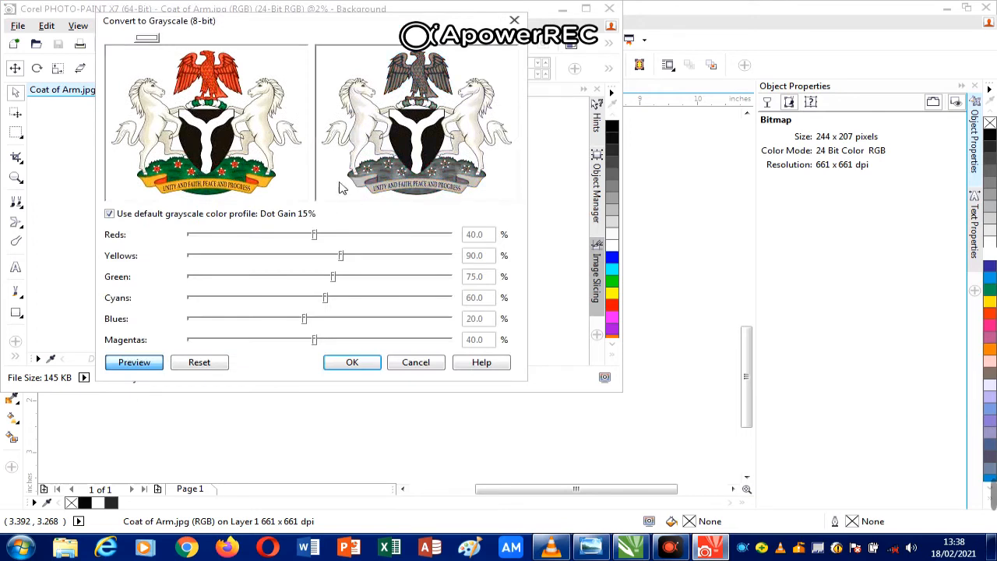
click(360, 368)
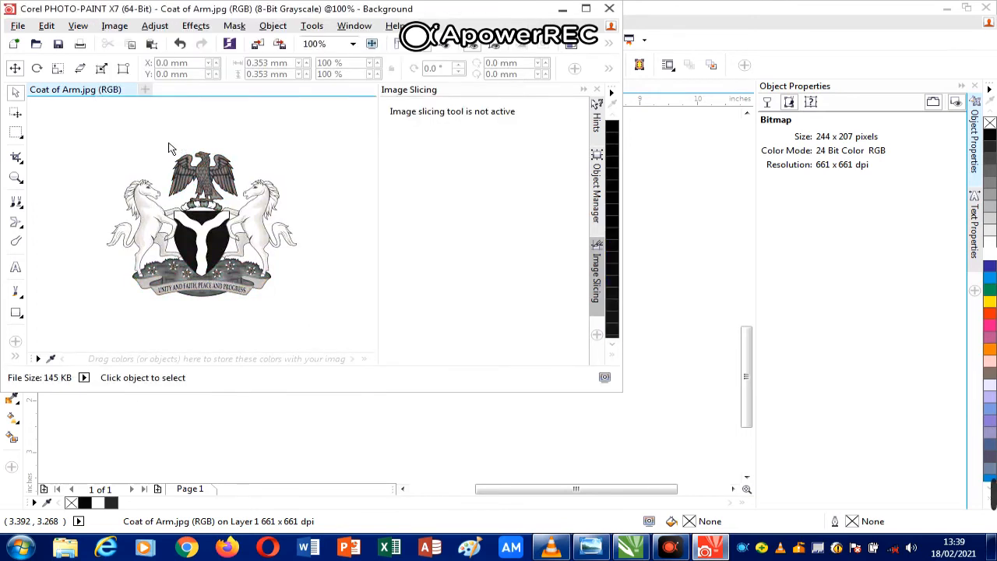
- Mask out the white background around the coat of arms using the Magic Wand Mask in subtractive mode
click(17, 131)
click(93, 167)
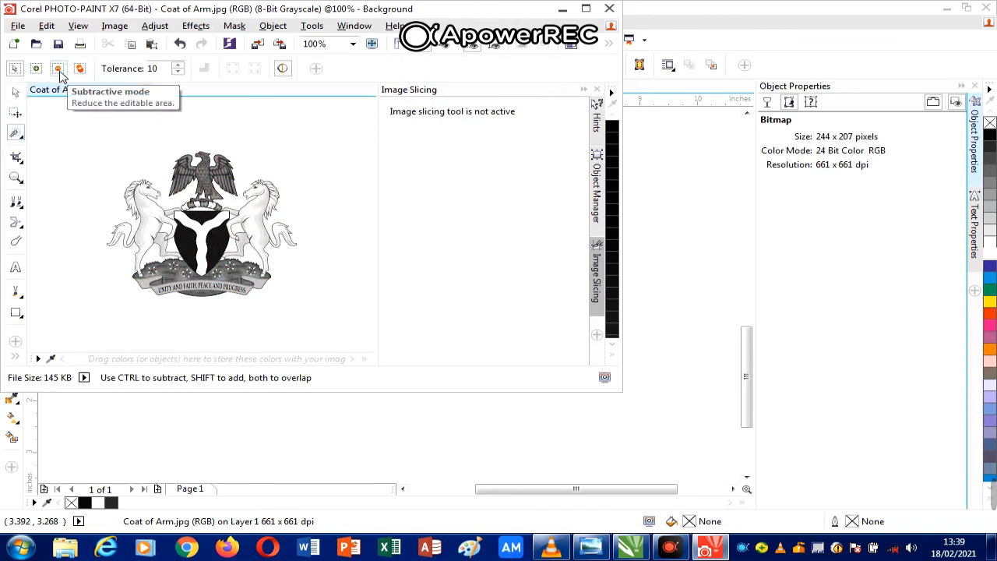
click(59, 70)
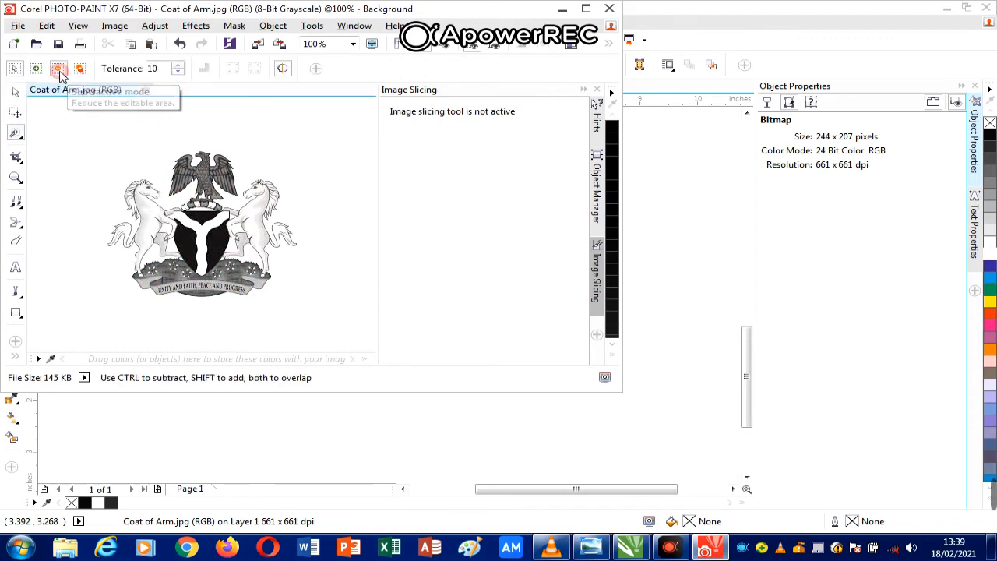
click(129, 168)
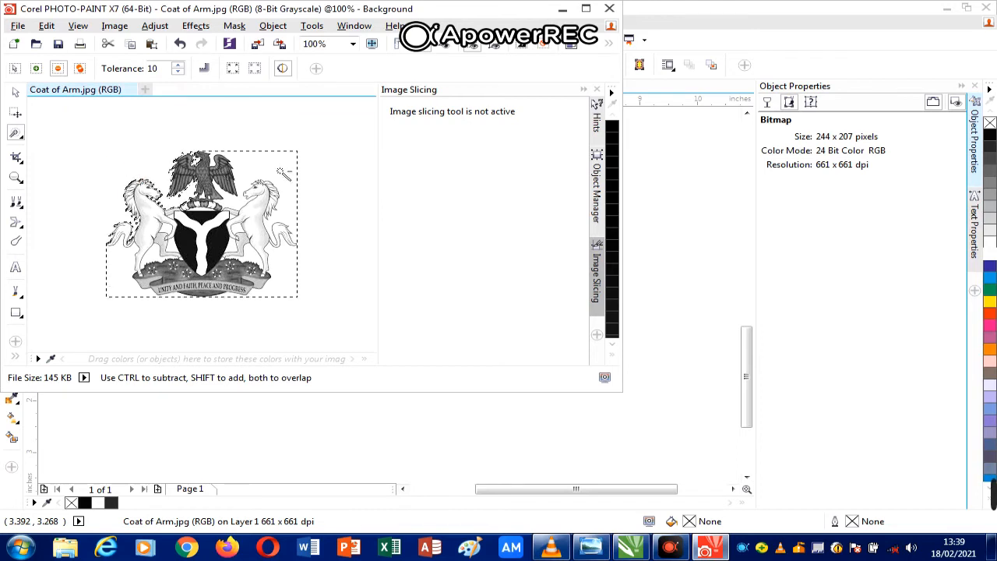
click(294, 275)
click(117, 276)
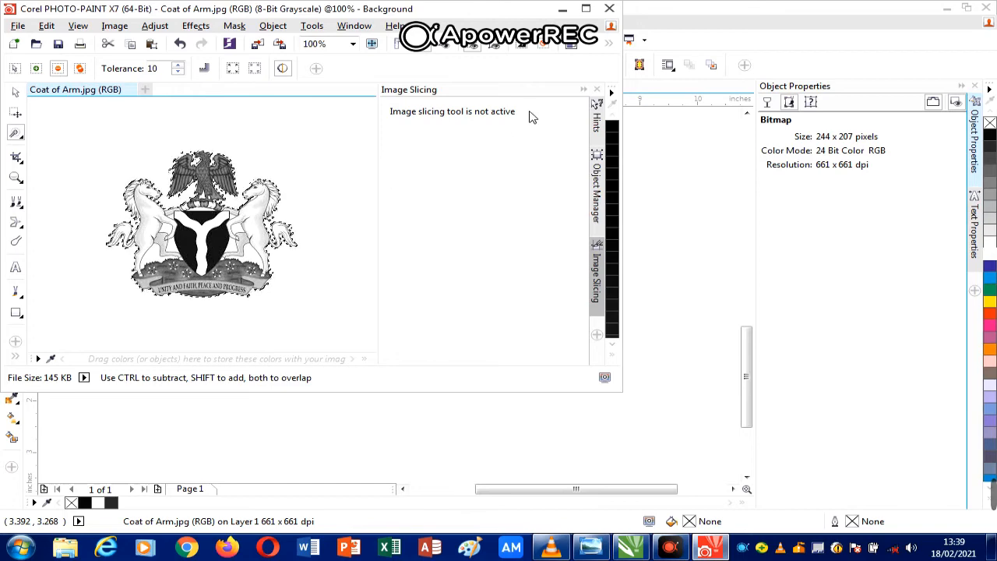
- Finish editing the coat of arms, save the changes to the bitmap in Untitled-1, and close PHOTO-PAINT to return to CorelDRAW
click(586, 8)
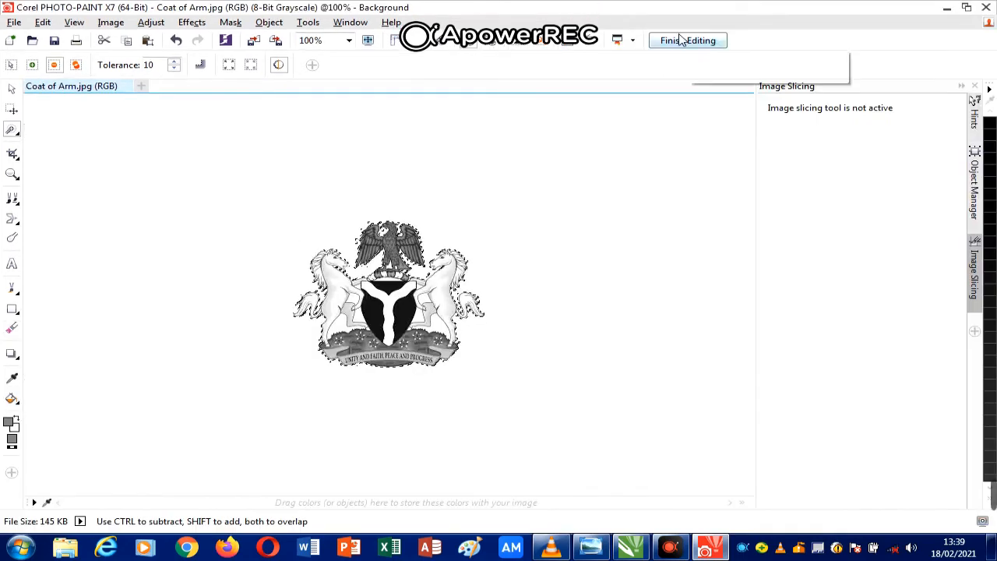
click(702, 43)
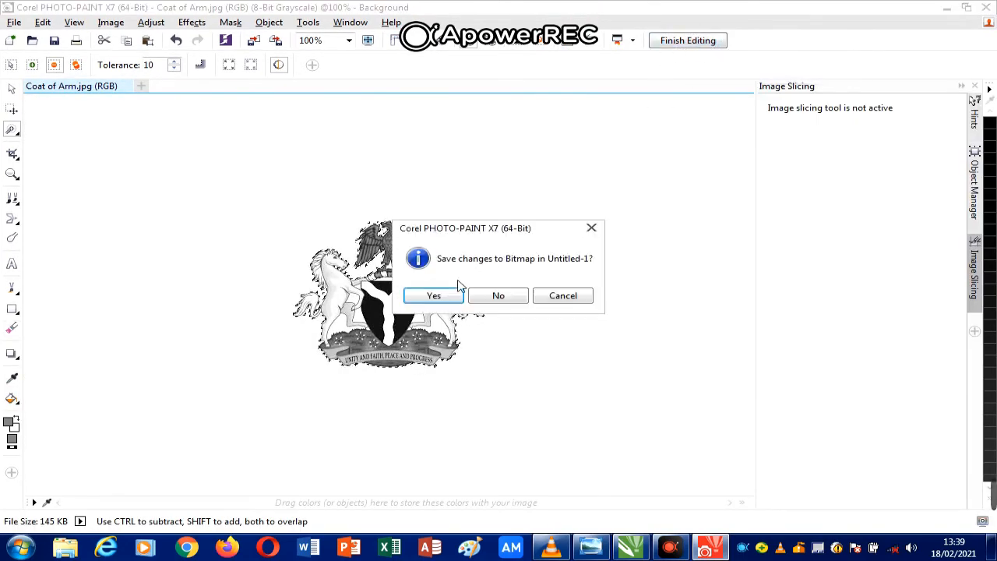
click(435, 295)
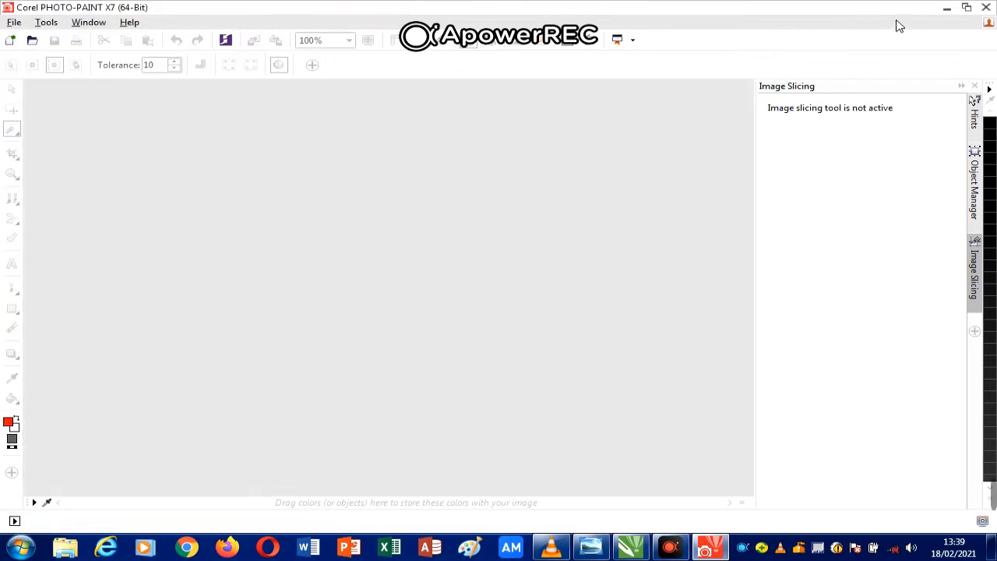
click(986, 7)
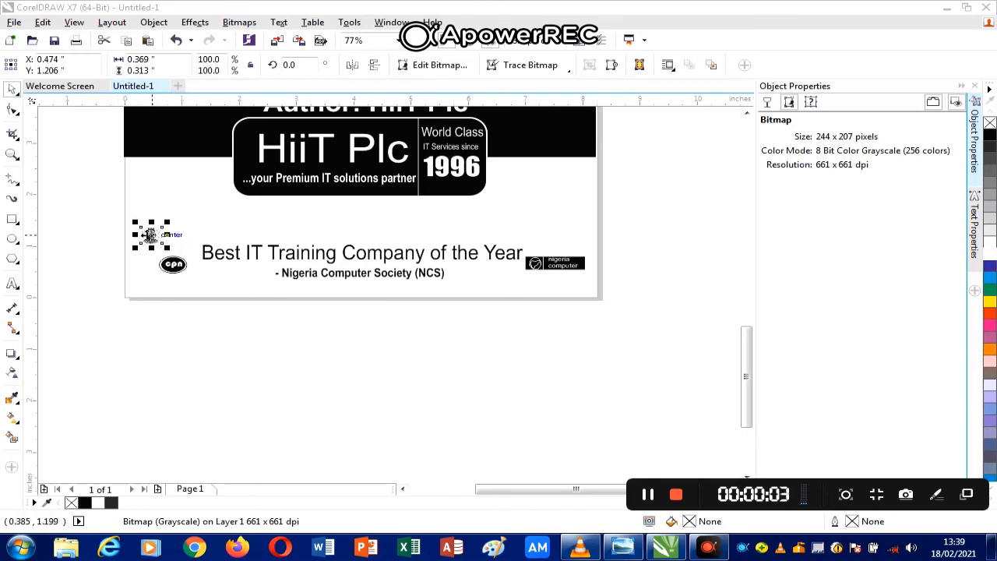
- Move the coat of arms directly onto the top of the cpn logo, at about X 0.85, Y 0.89 in
drag(151, 234, 174, 249)
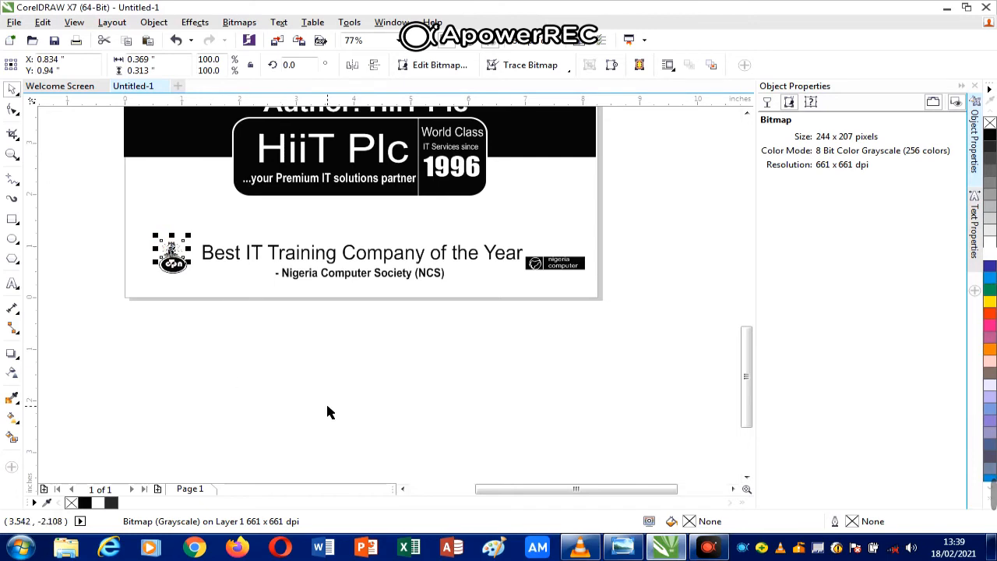
key(Down)
key(Down)
key(Down)
key(Down)
key(Down)
key(Right)
key(Right)
key(Right)
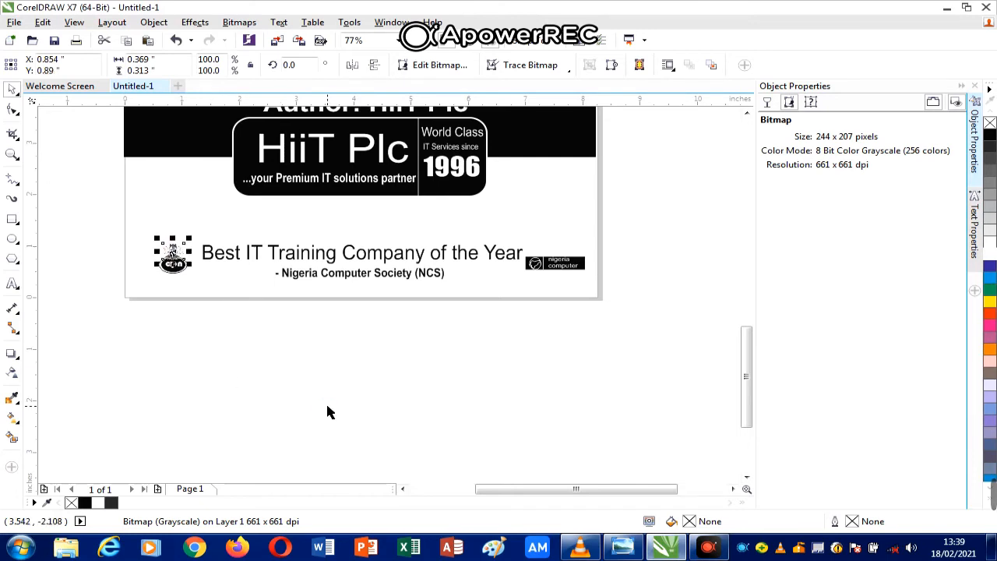
- Group the coat of arms with the cpn logo's pieces
click(342, 389)
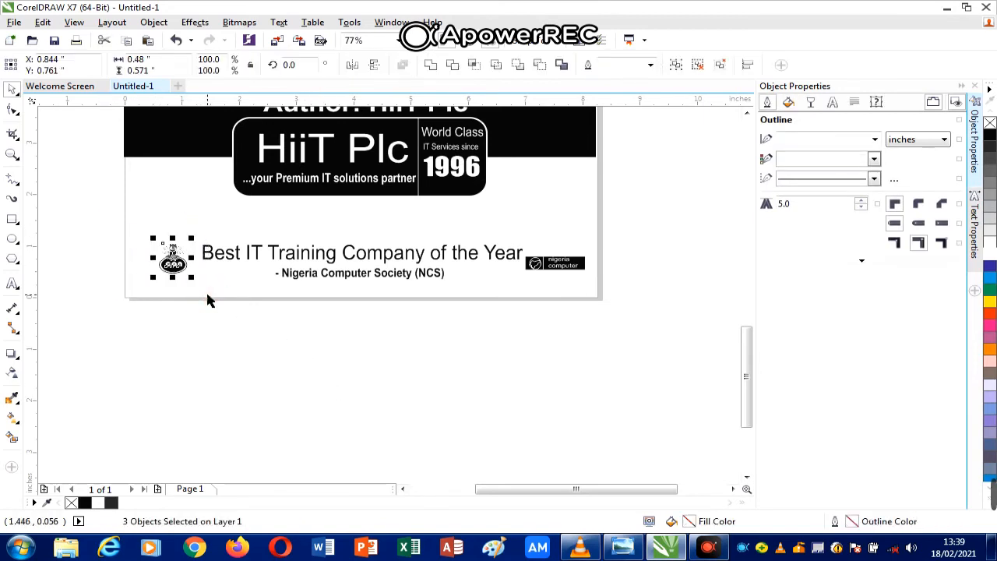
key(ctrl+g)
click(205, 331)
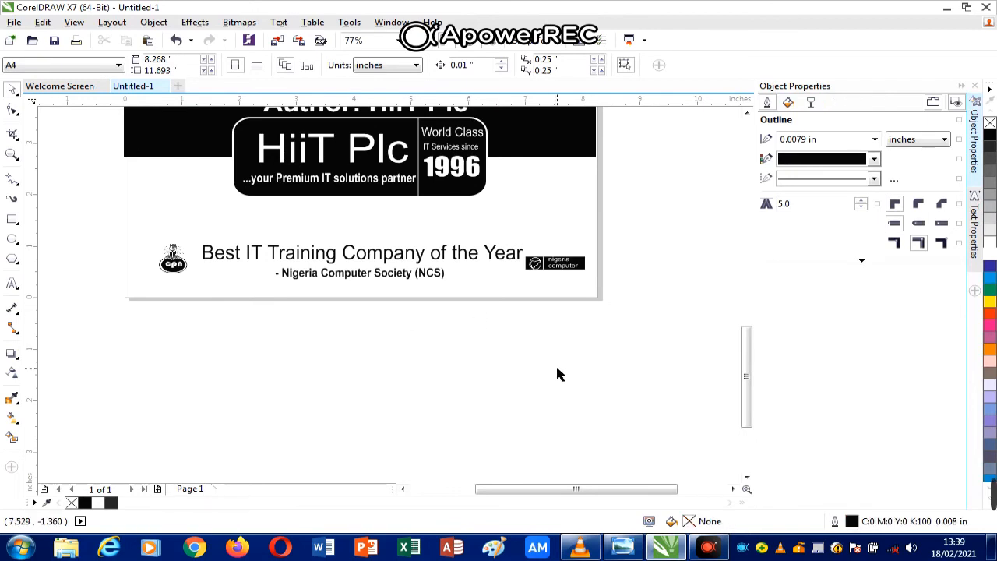
- After checking the reference cover, draw an ellipse about 8.38 × 5.66 in and move it over the page's upper area, extending past the right edge
click(397, 40)
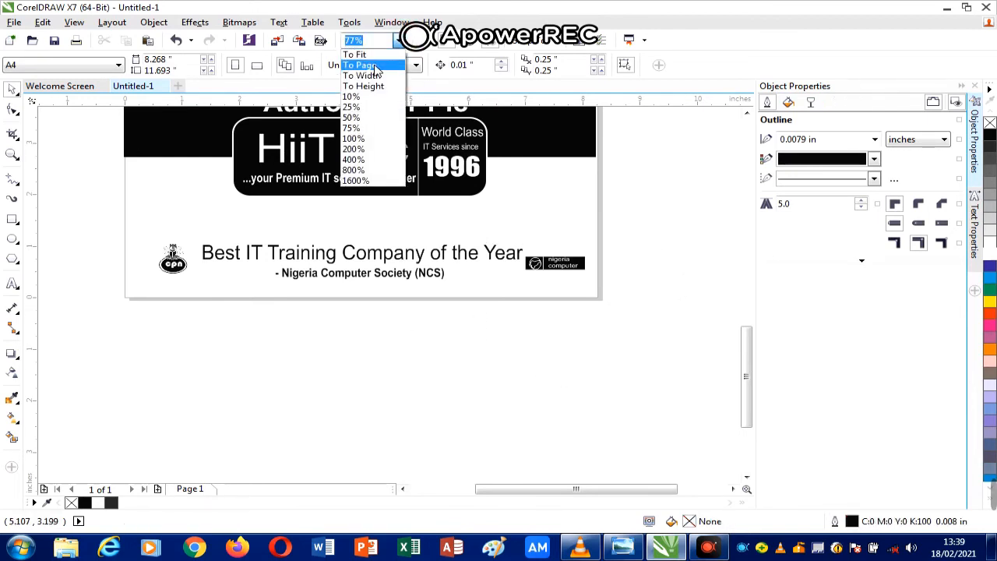
click(376, 65)
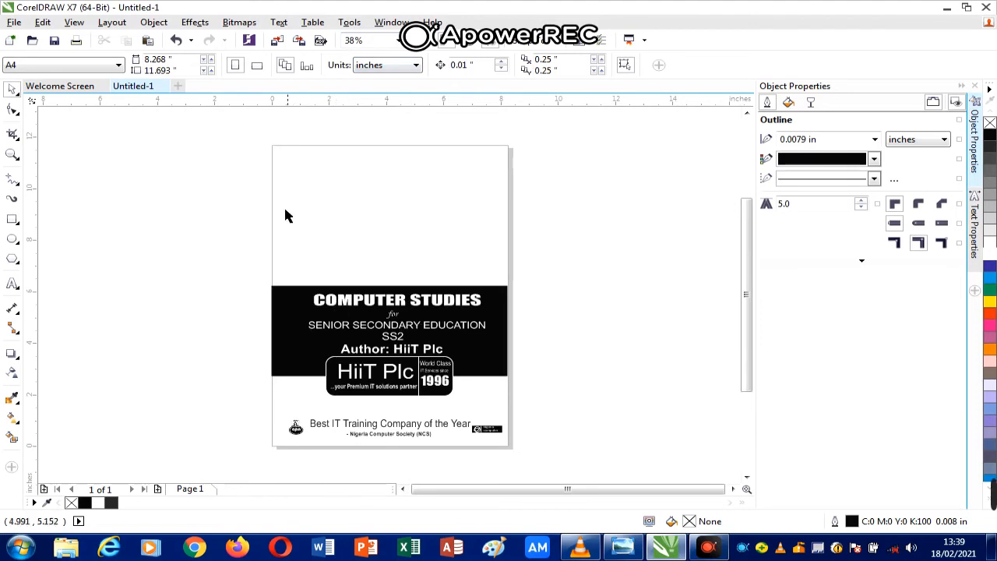
click(628, 548)
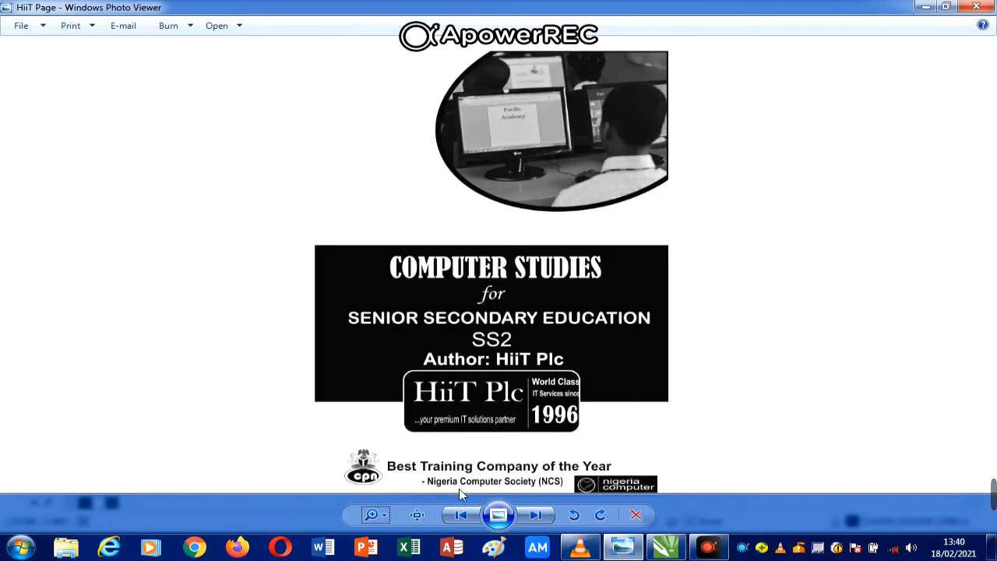
click(665, 548)
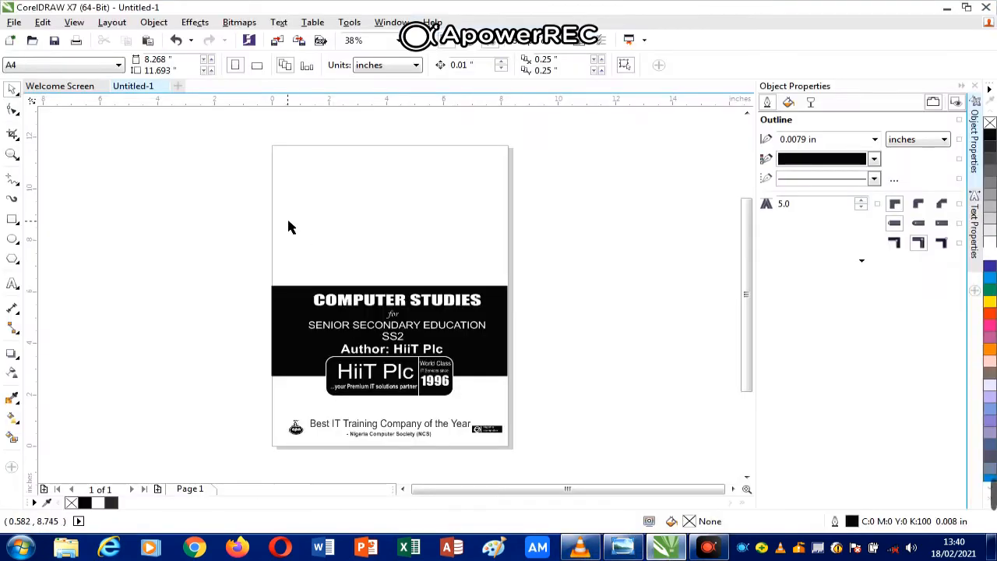
click(11, 240)
mouse_move(131, 140)
mouse_down()
mouse_move(321, 286)
mouse_move(351, 269)
mouse_move(367, 271)
mouse_move(370, 286)
mouse_up()
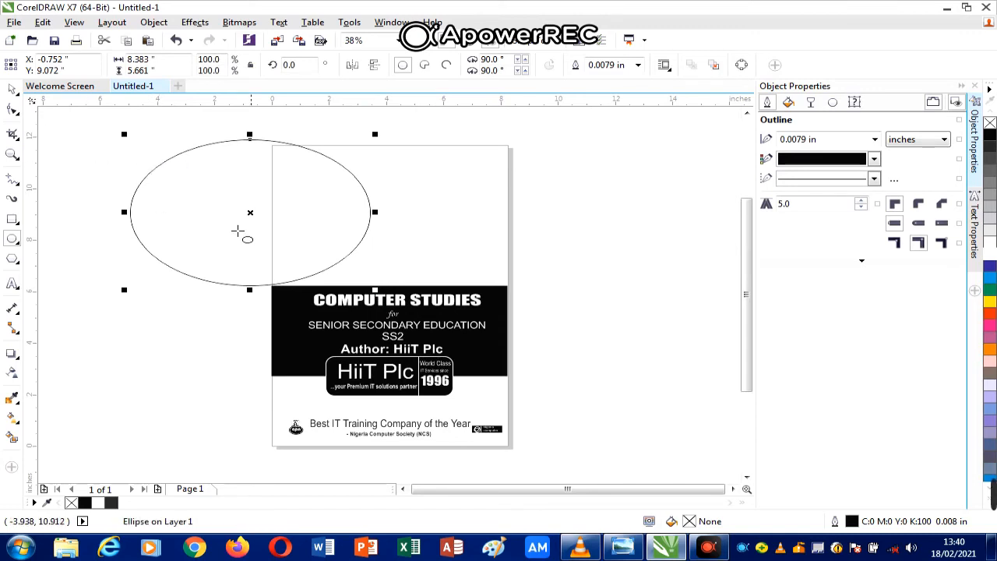
click(11, 90)
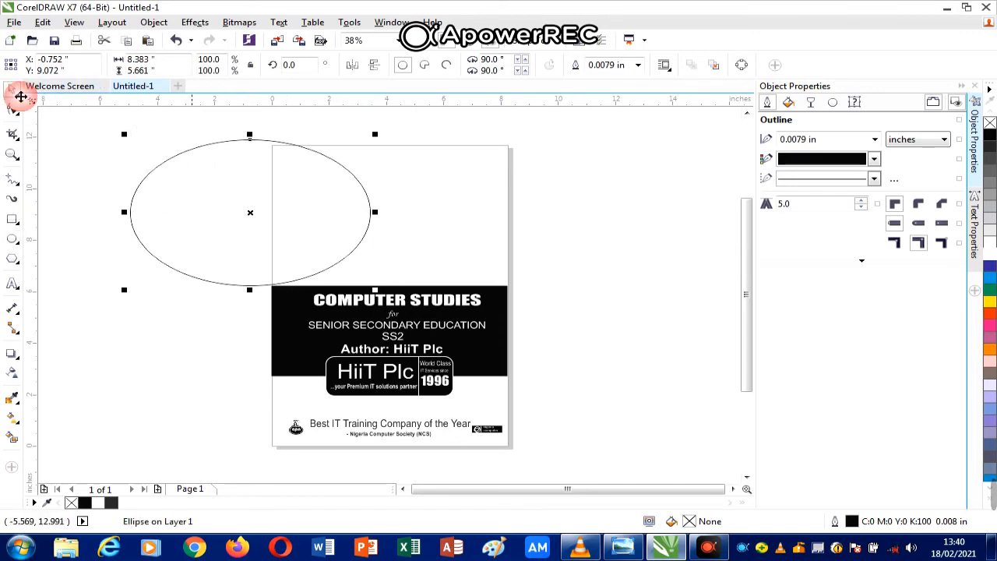
drag(279, 207, 457, 196)
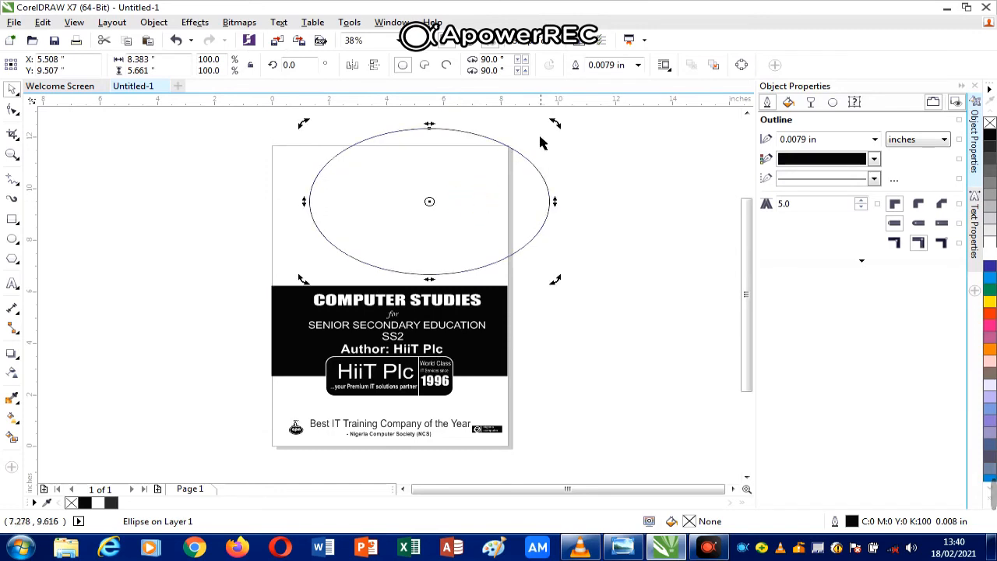
- Rotate the large ellipse counterclockwise by about 20 degrees and keep it selected
drag(552, 123, 501, 156)
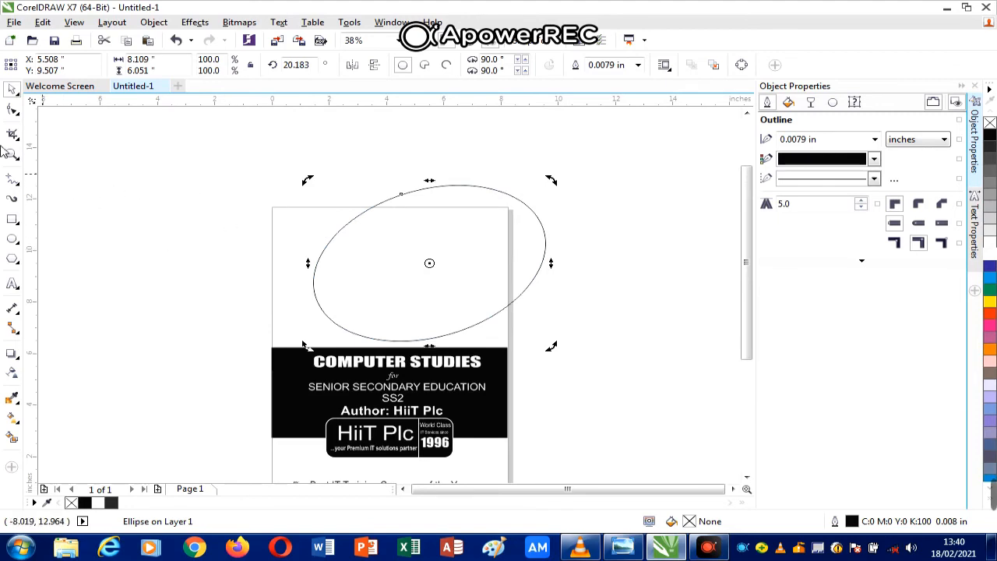
click(122, 195)
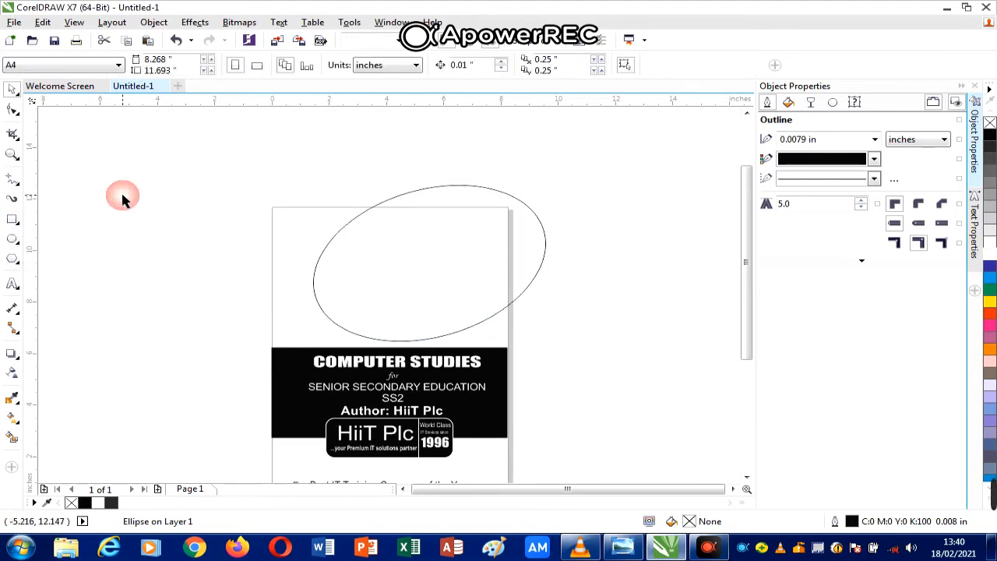
click(465, 272)
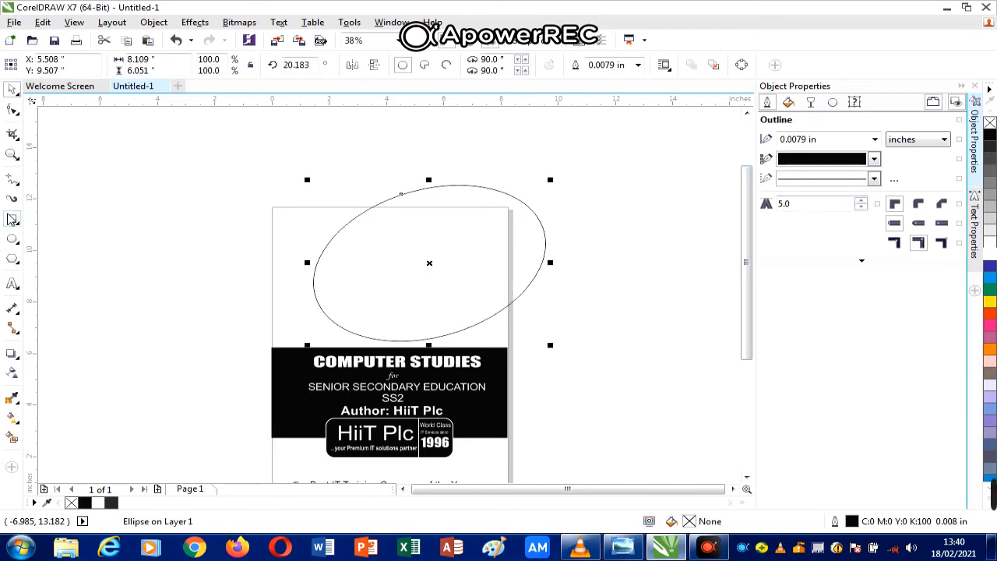
- Draw a rectangle about 1.69 × 7.62 in over the ellipse's overhanging right end and fill it with black
click(13, 219)
drag(514, 161, 564, 359)
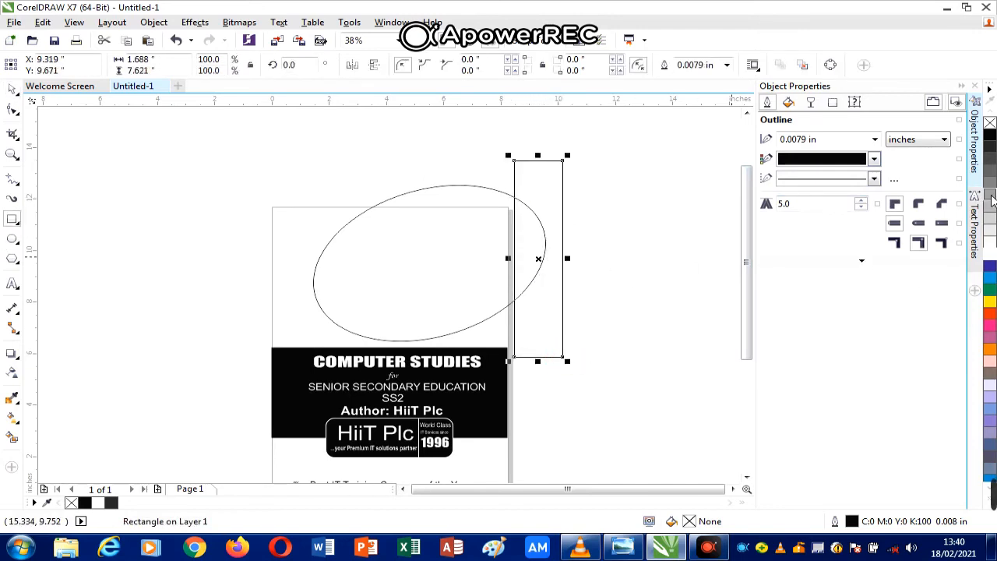
click(990, 135)
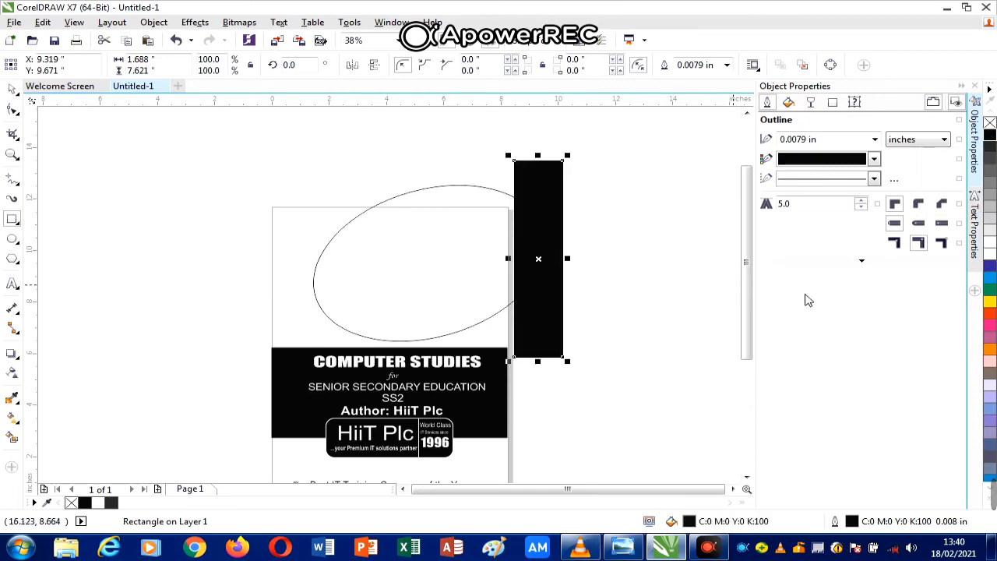
- Nudge the black rectangle left until its left edge lines up with the page's right edge
key(Left)
key(Left)
key(Left)
key(Left)
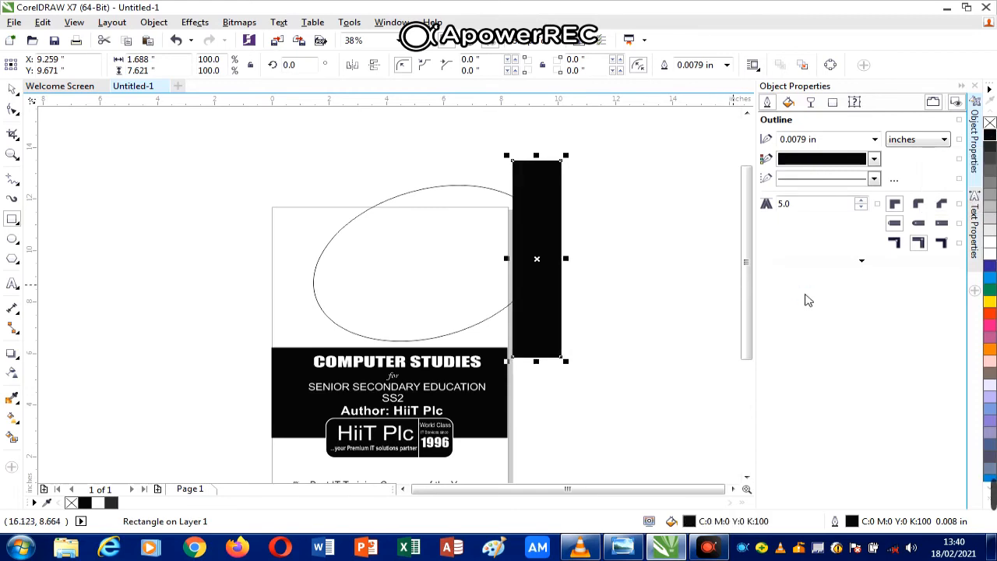
key(Left)
key(Left)
key(Left)
key(Left)
key(Left)
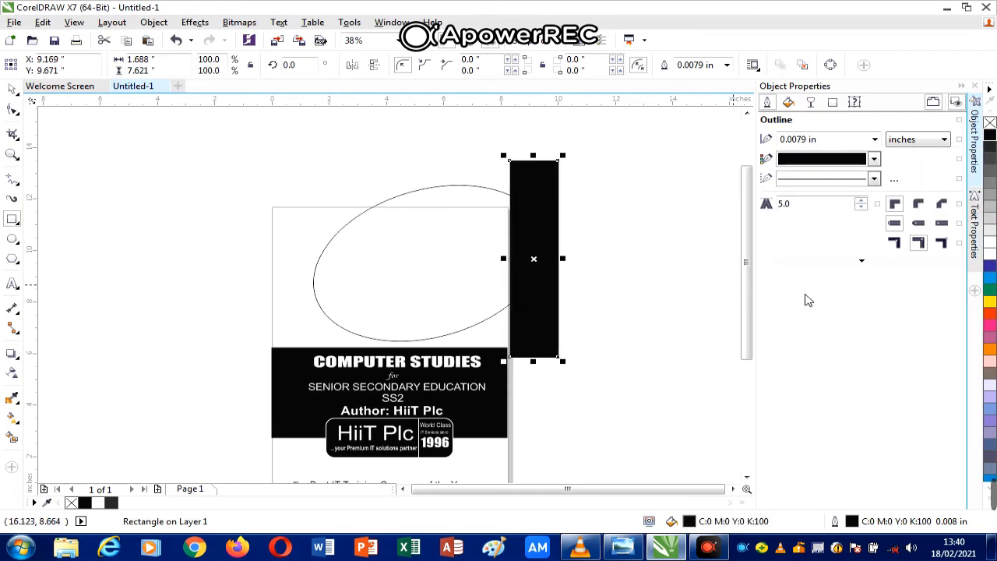
key(Left)
key(Left)
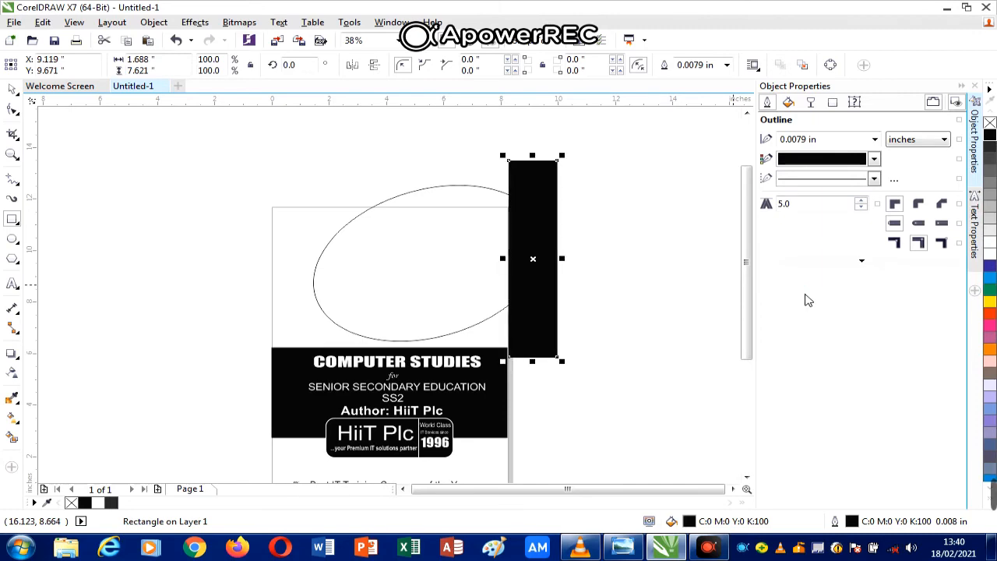
- Fill the large tilted ellipse with white
click(12, 88)
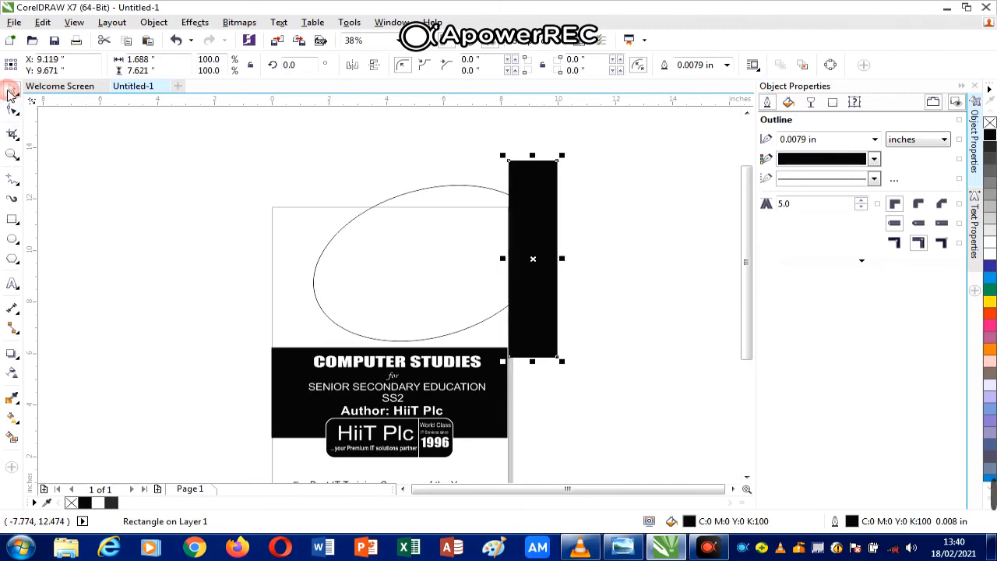
click(505, 308)
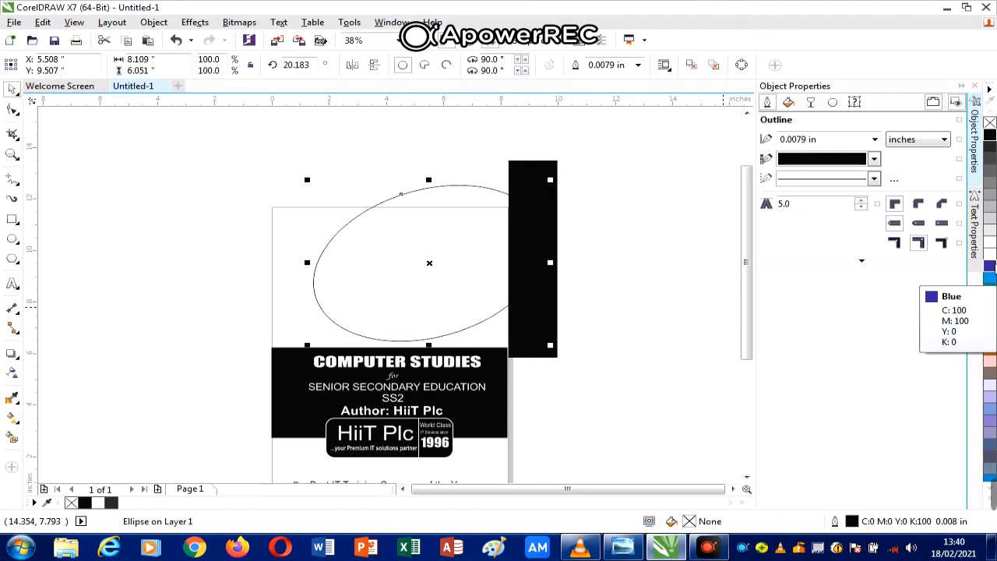
click(990, 253)
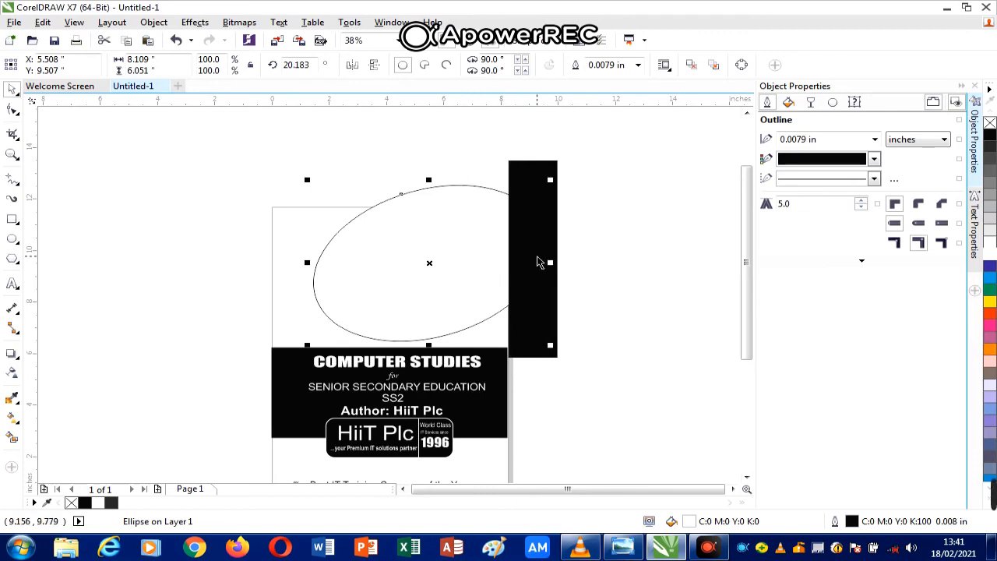
- Trim the ellipse's overhanging right end with the black rectangle and move the rectangle aside, clear of the page
drag(221, 135, 675, 363)
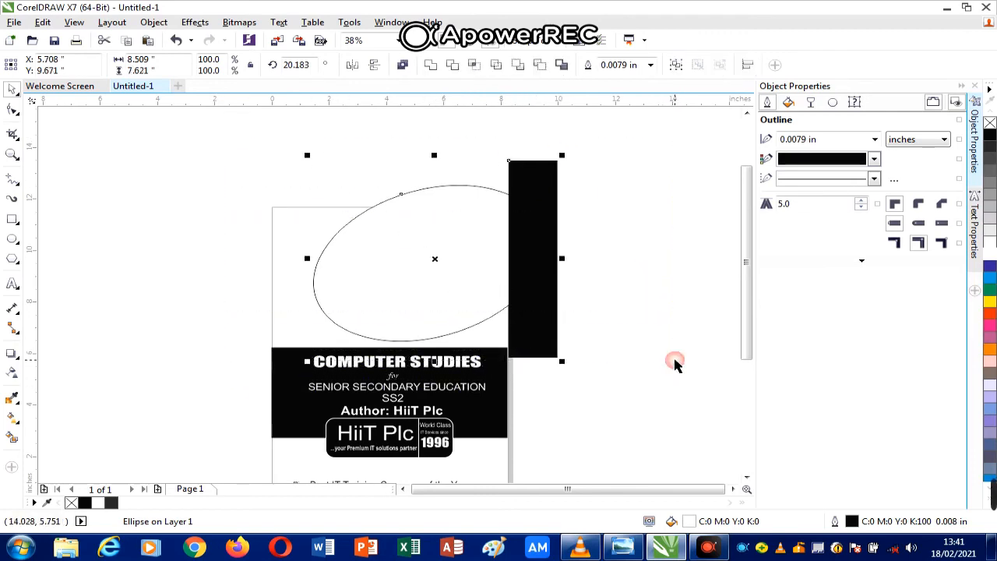
click(644, 265)
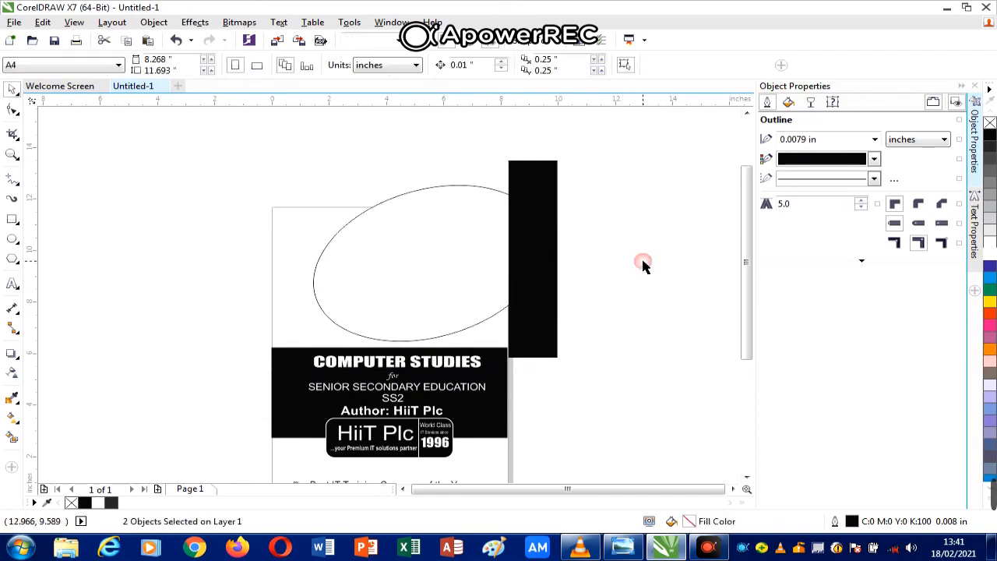
click(555, 273)
click(432, 265)
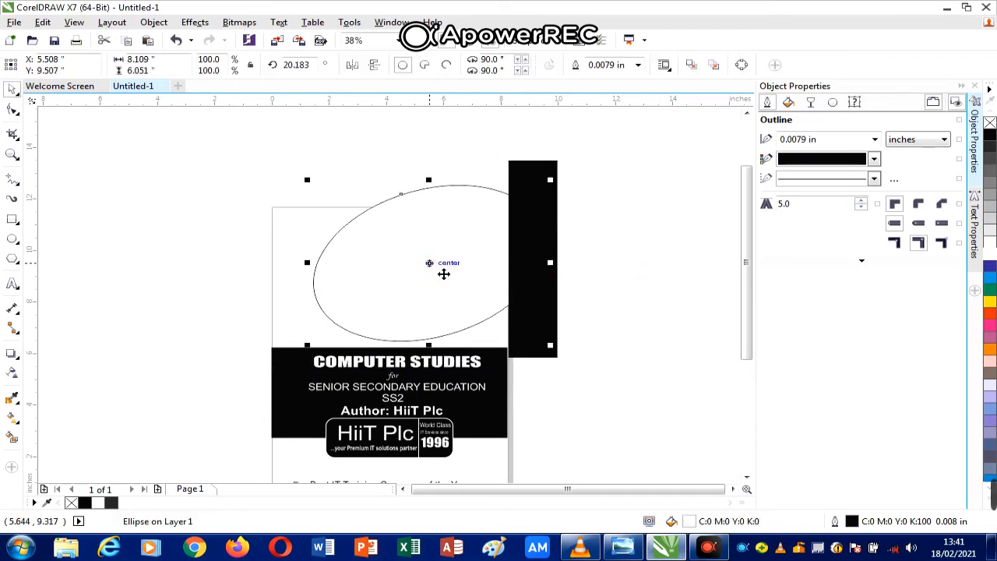
click(528, 172)
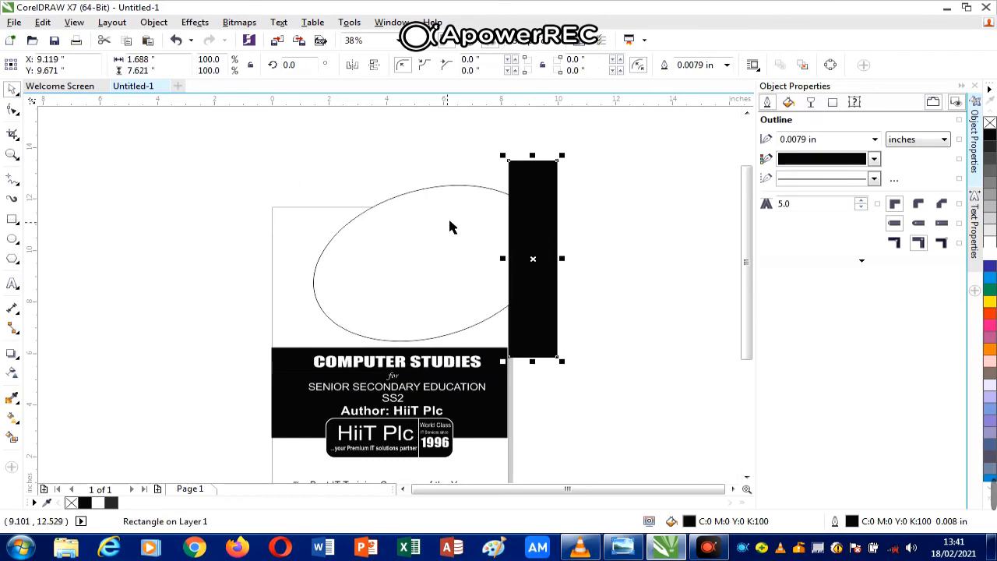
shift+click(419, 214)
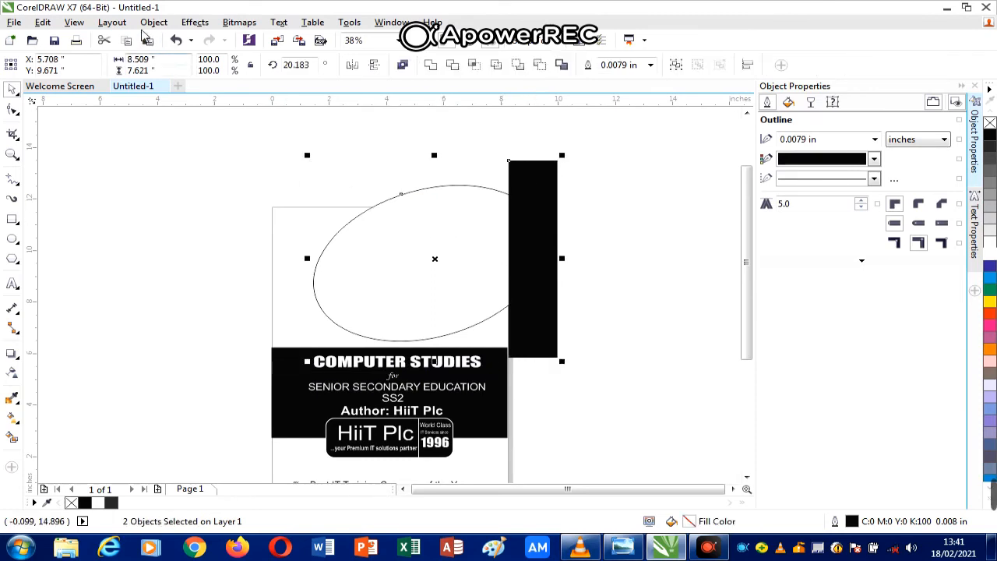
click(151, 23)
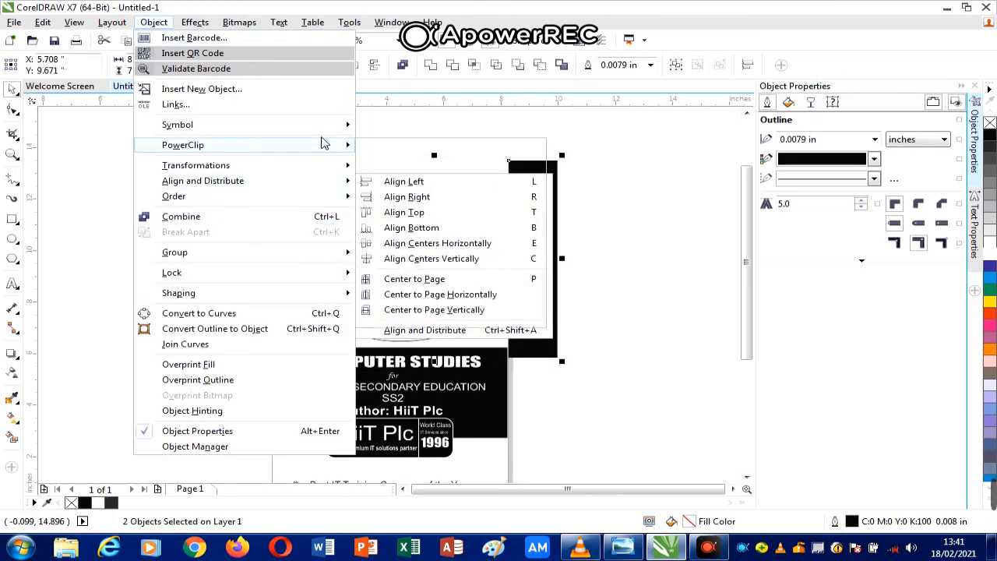
mouse_move(324, 143)
mouse_move(325, 296)
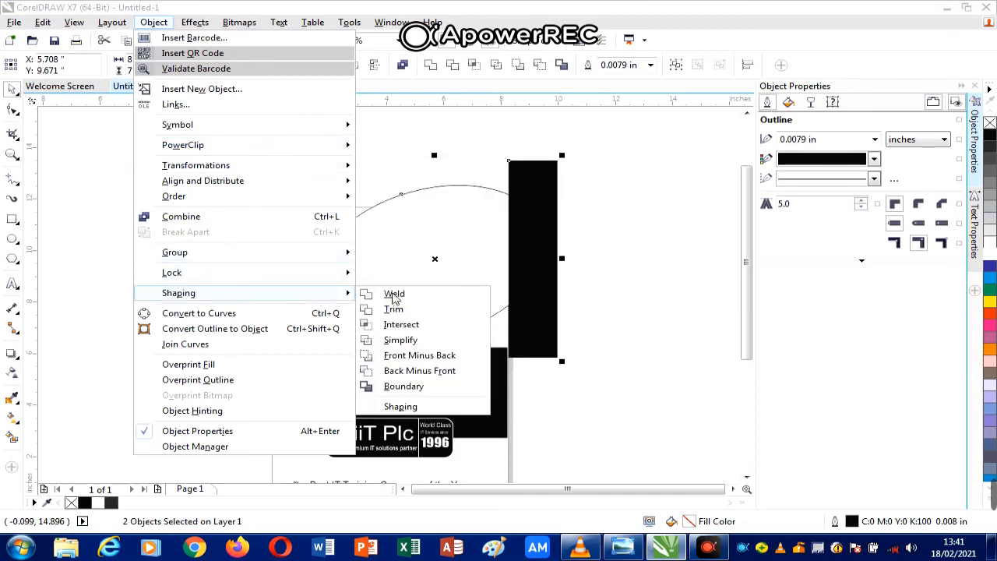
click(415, 315)
drag(548, 196, 640, 195)
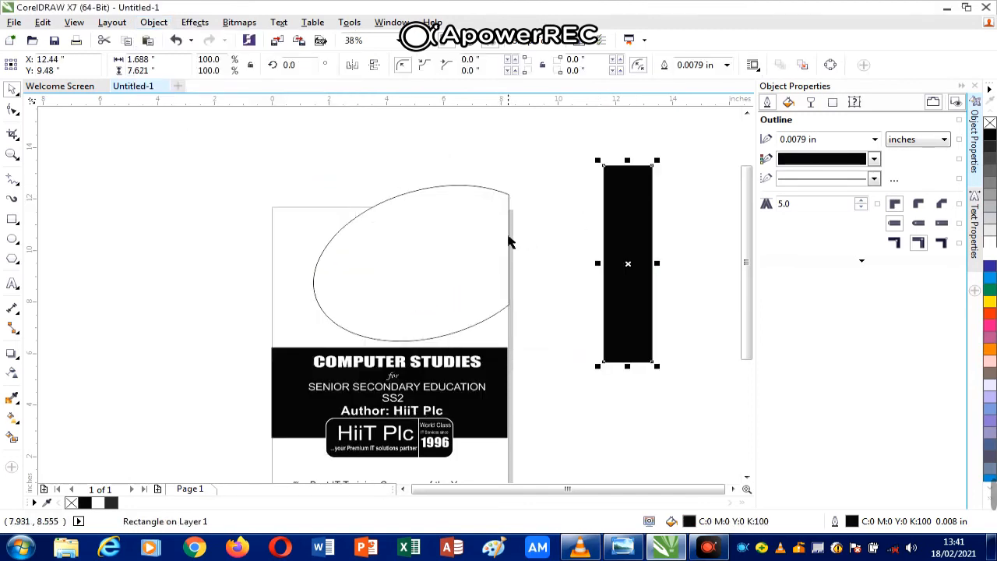
- Rotate the black rectangle to 90 degrees and place it over the ellipse's top, with its lower edge on the page's top edge
click(637, 213)
click(630, 208)
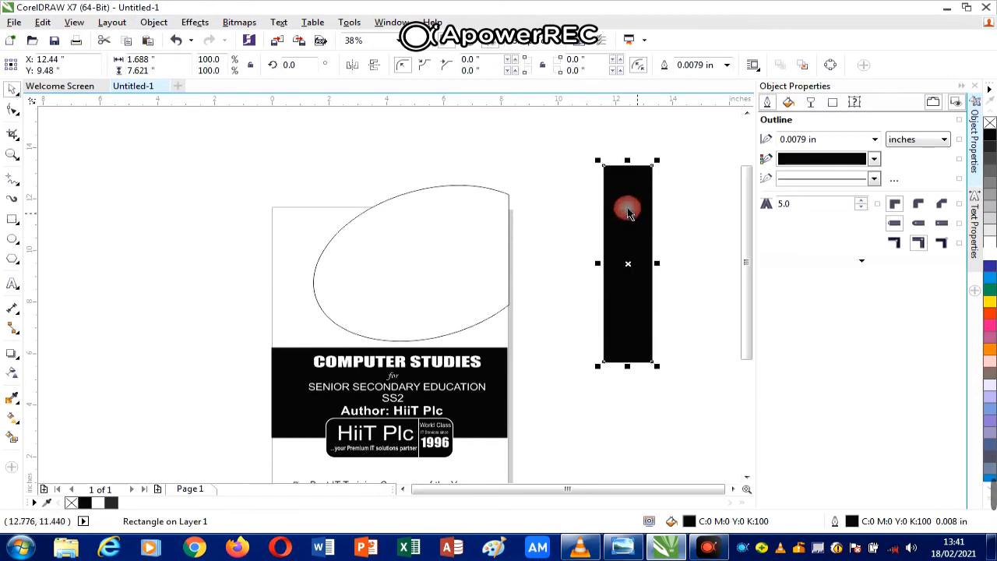
double_click(289, 64)
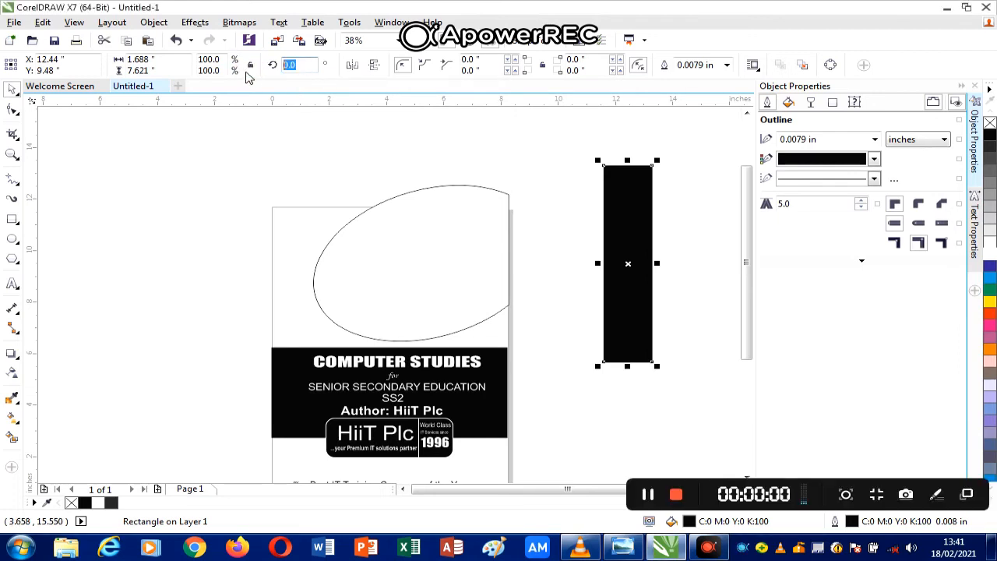
text(90)
key(Return)
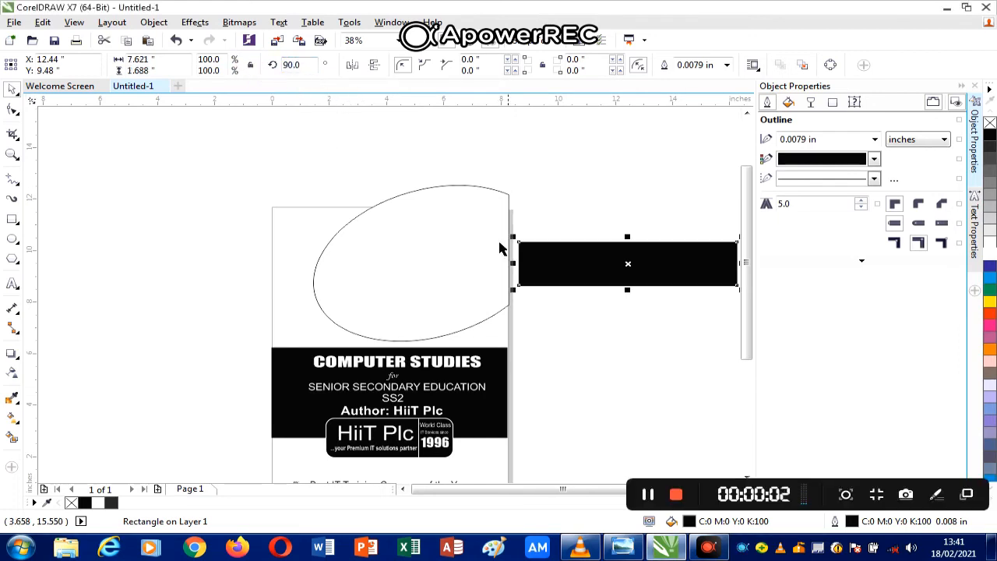
drag(658, 271, 453, 183)
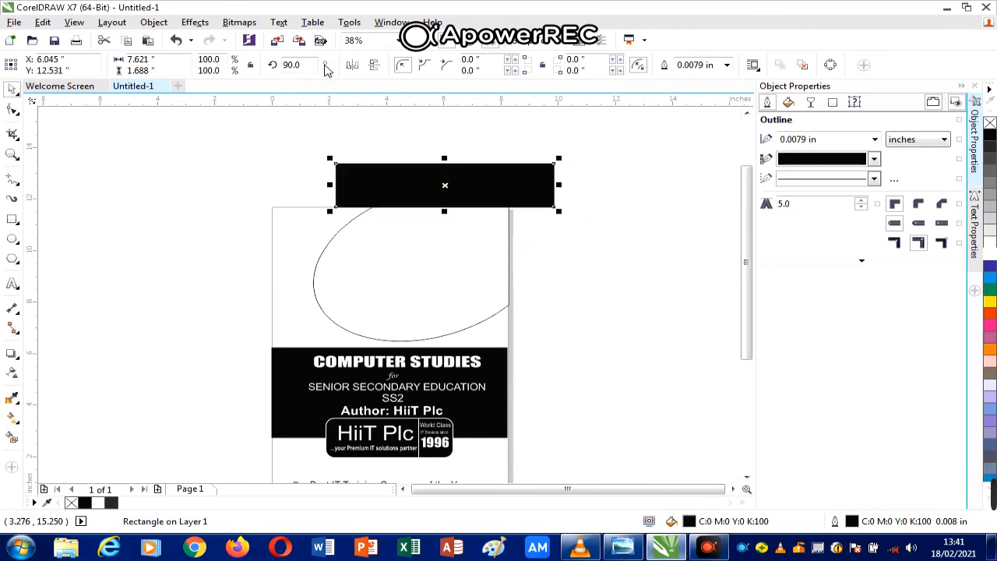
- Trim the ellipse's part above the page with the black rectangle, then move the rectangle away and delete it
shift+click(369, 261)
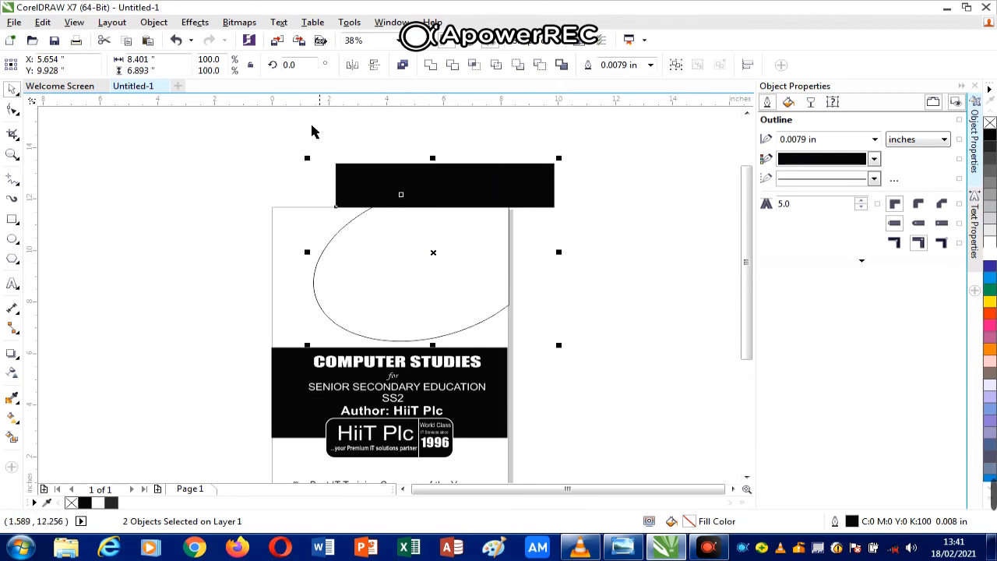
click(155, 24)
mouse_move(288, 198)
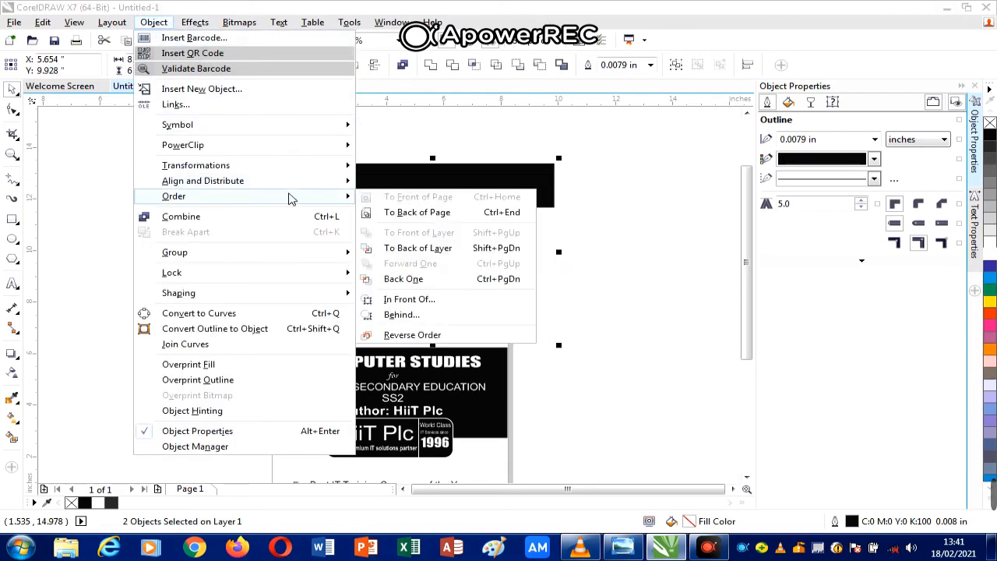
mouse_move(330, 294)
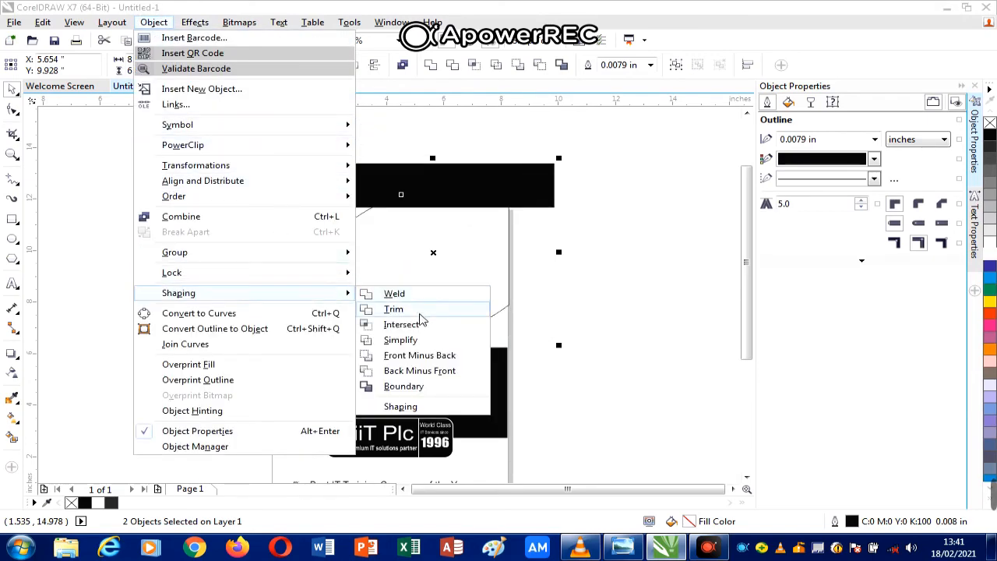
click(395, 310)
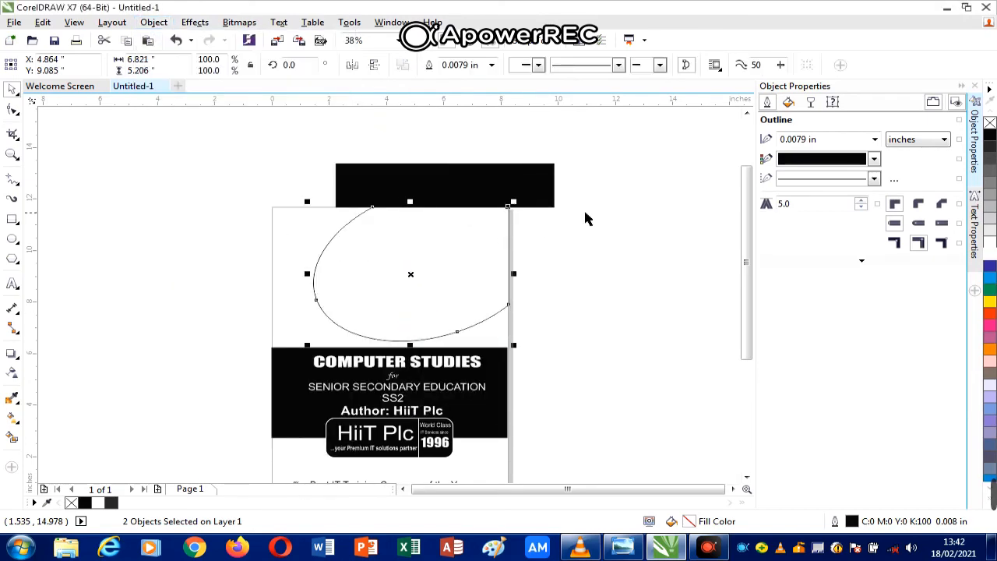
drag(464, 198, 631, 187)
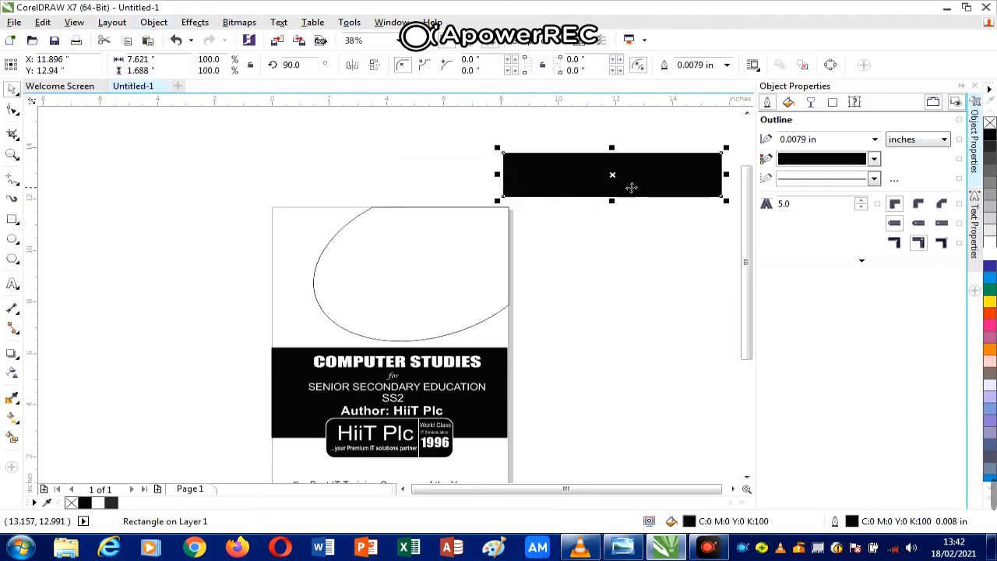
key(Delete)
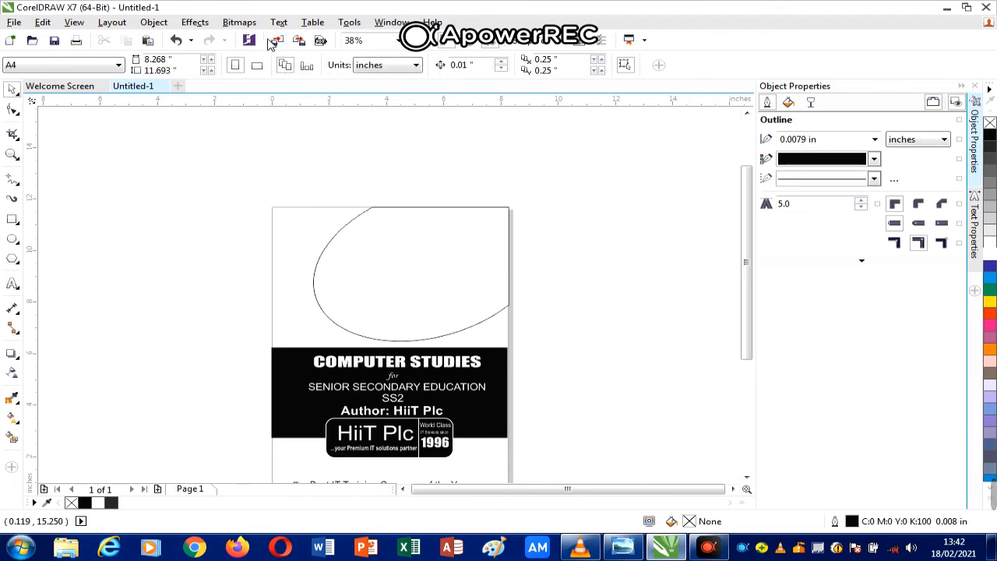
- Start importing an image and browse to the Year Book folder in the Pictures library
click(14, 23)
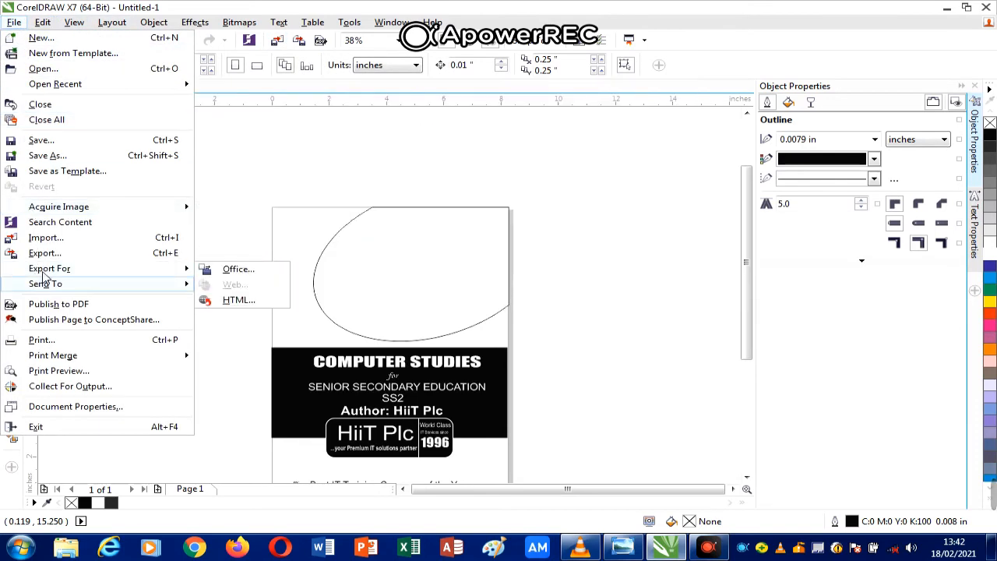
click(328, 153)
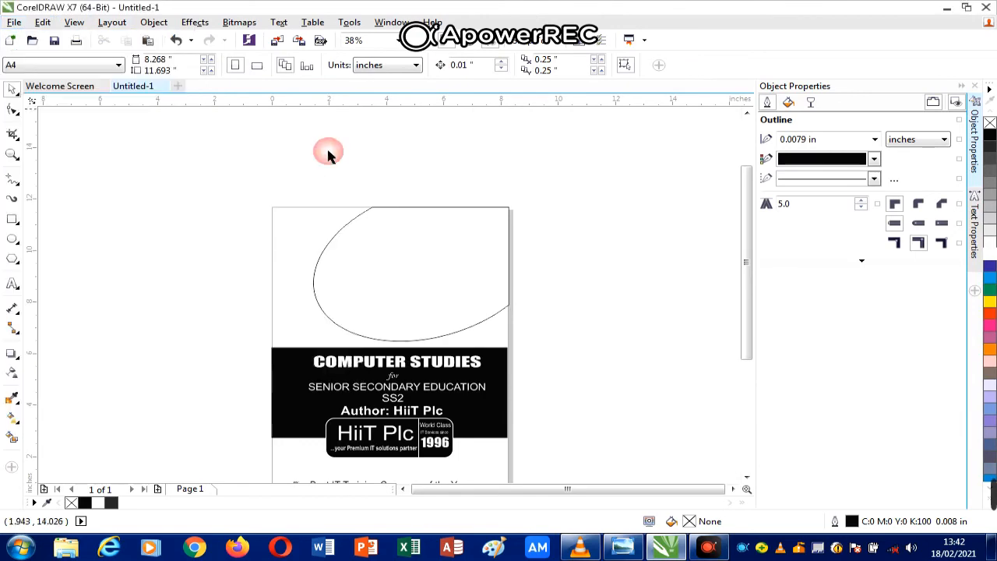
click(287, 45)
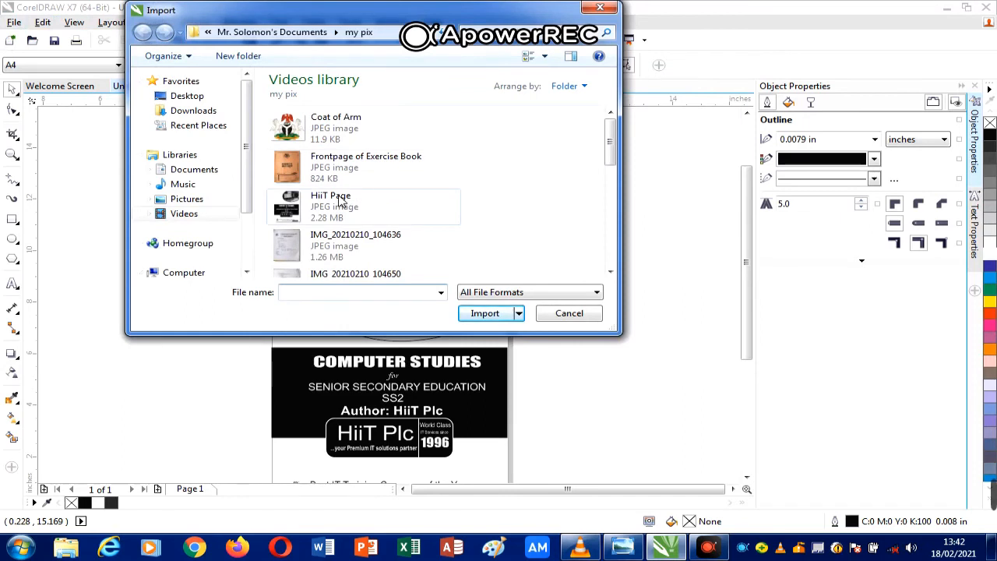
click(195, 201)
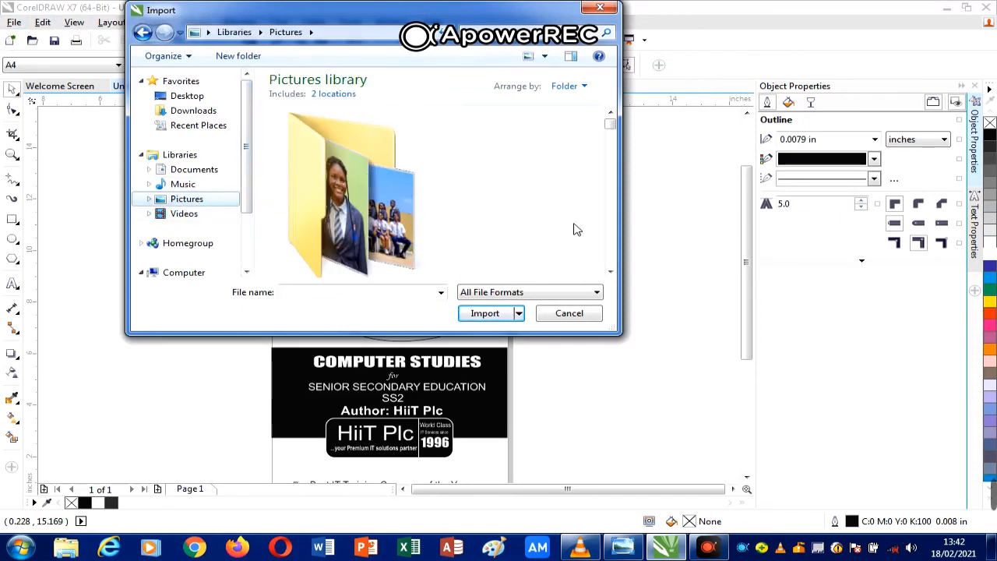
click(611, 242)
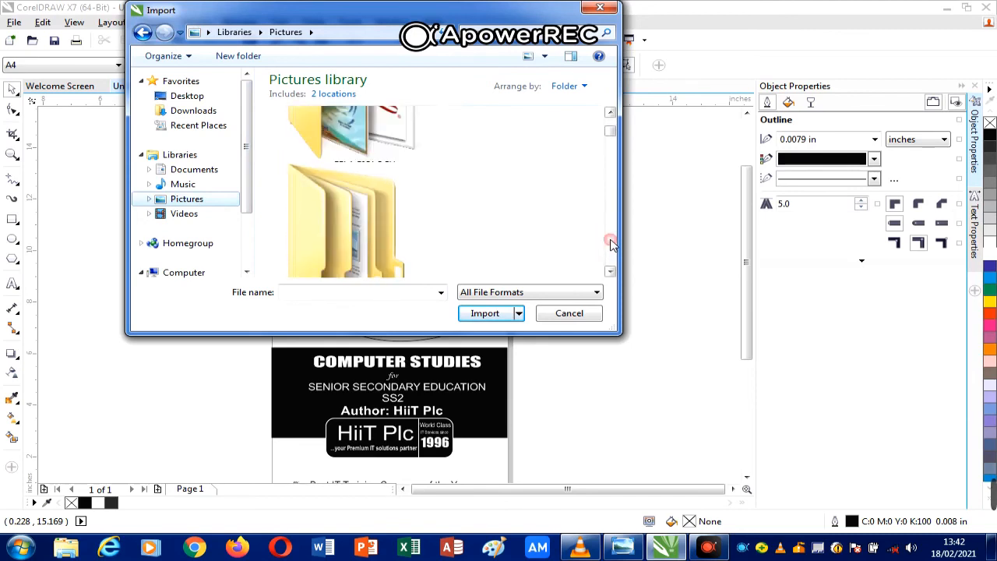
click(611, 242)
click(611, 243)
click(611, 242)
click(611, 242)
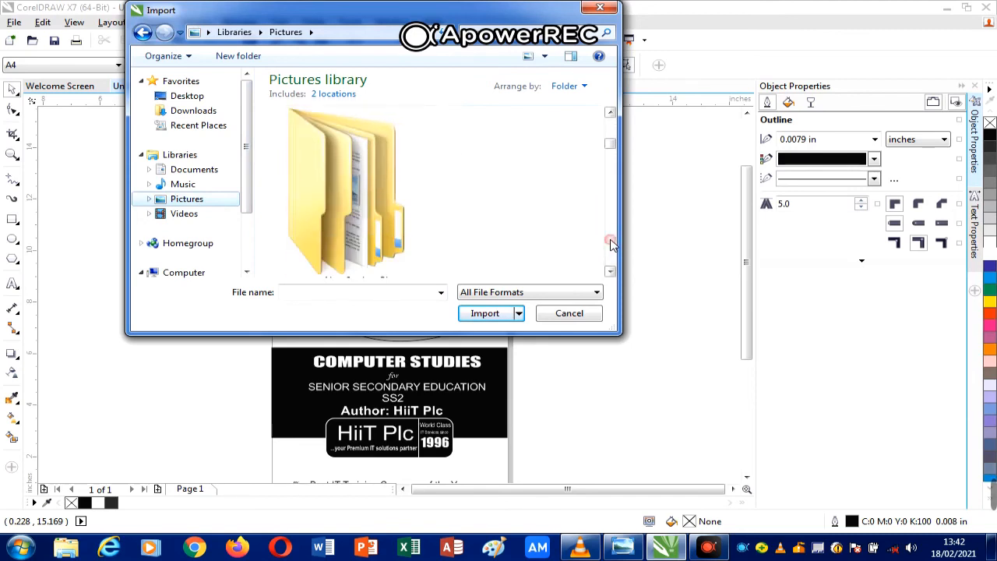
drag(610, 147, 610, 168)
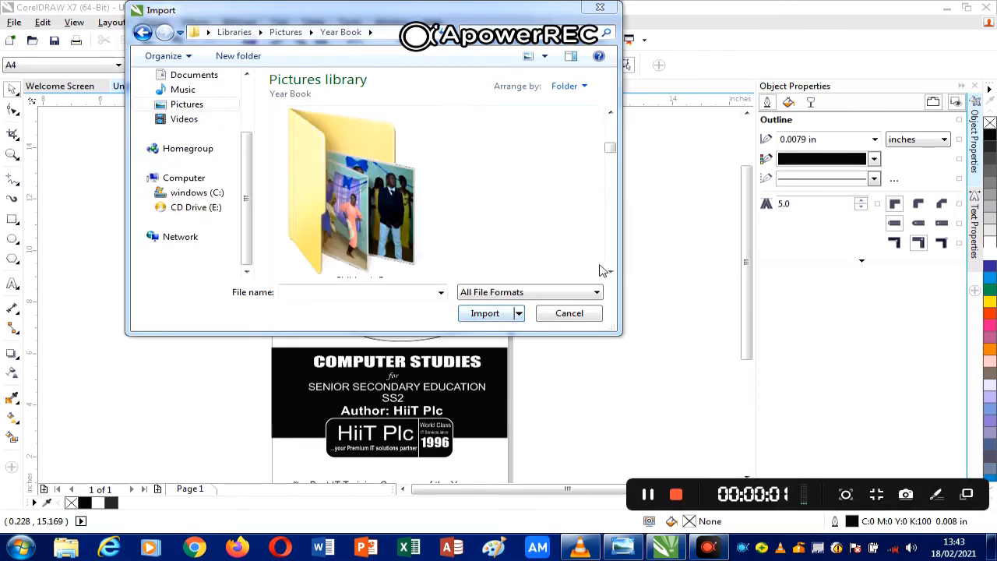
- Open the Classroom Learning folder and choose the DSC_1783 photo for import
click(610, 272)
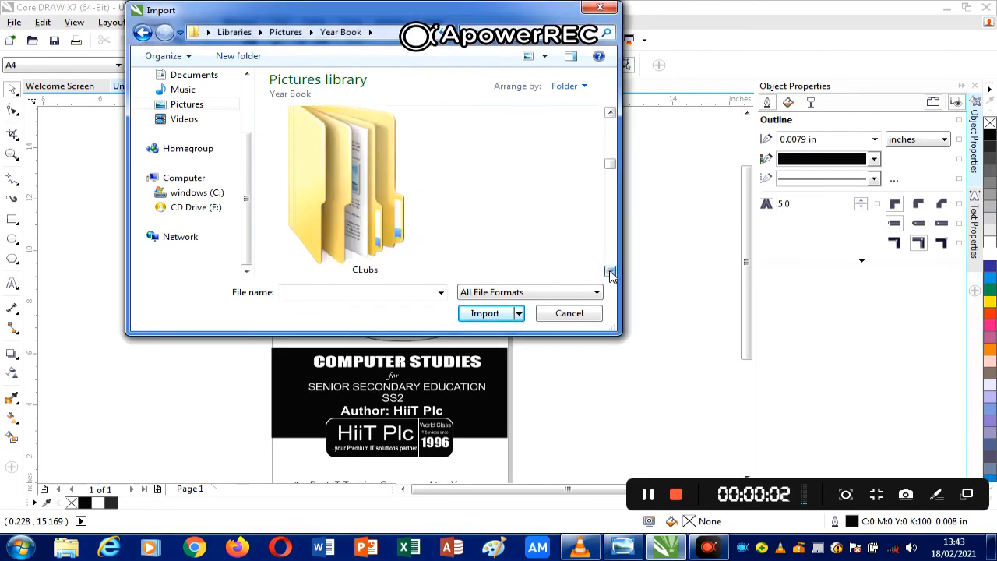
click(611, 113)
double_click(380, 207)
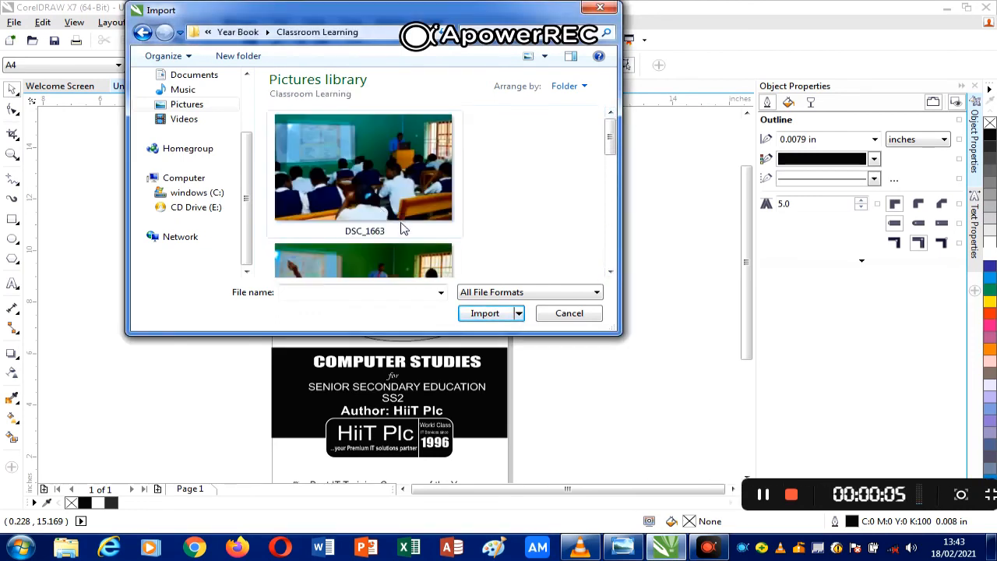
click(610, 272)
click(609, 272)
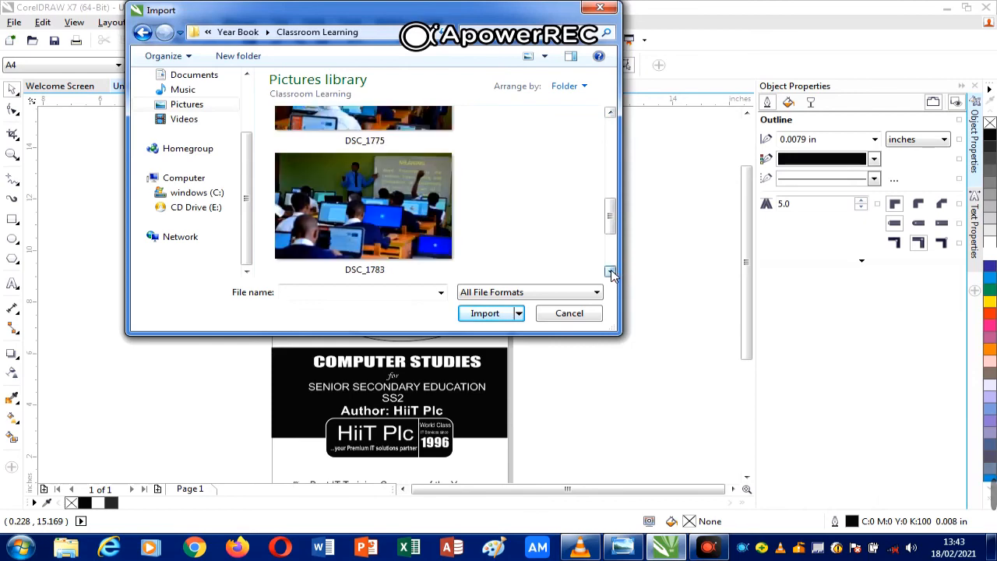
double_click(412, 227)
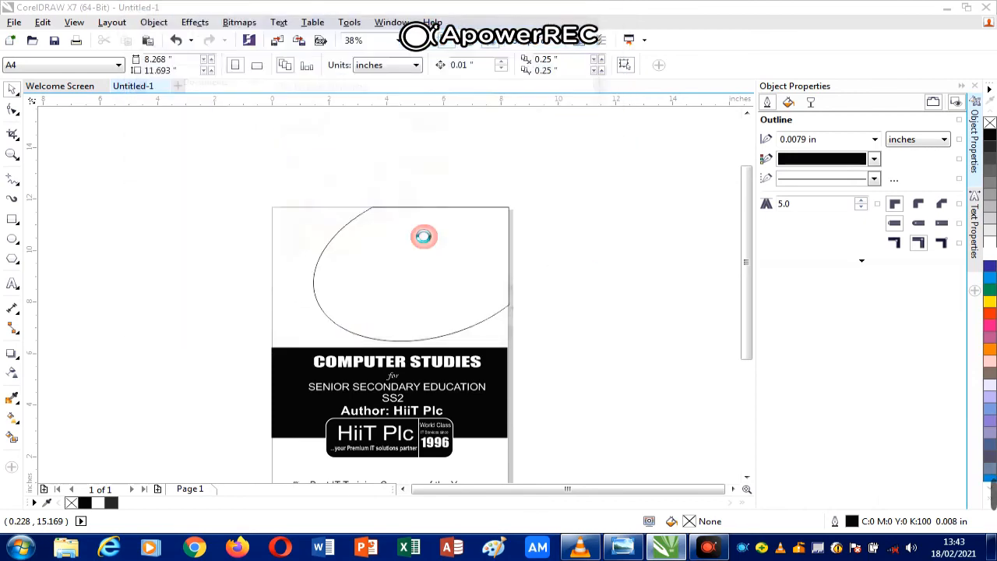
- Place the imported classroom photo over the page's upper-left corner at about 6.15 by 4.07 in and open it in Corel PHOTO-PAINT
drag(163, 181, 325, 332)
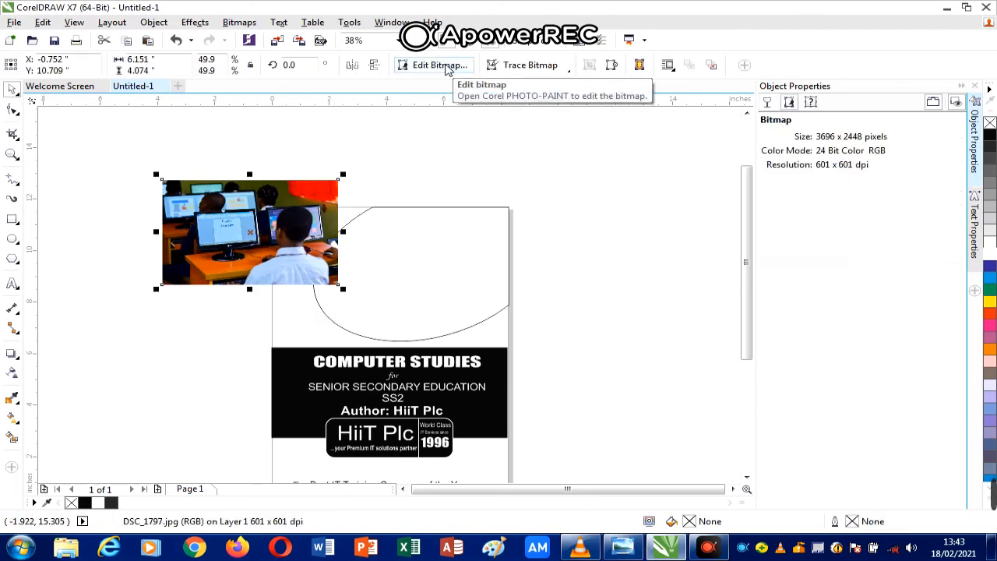
click(448, 68)
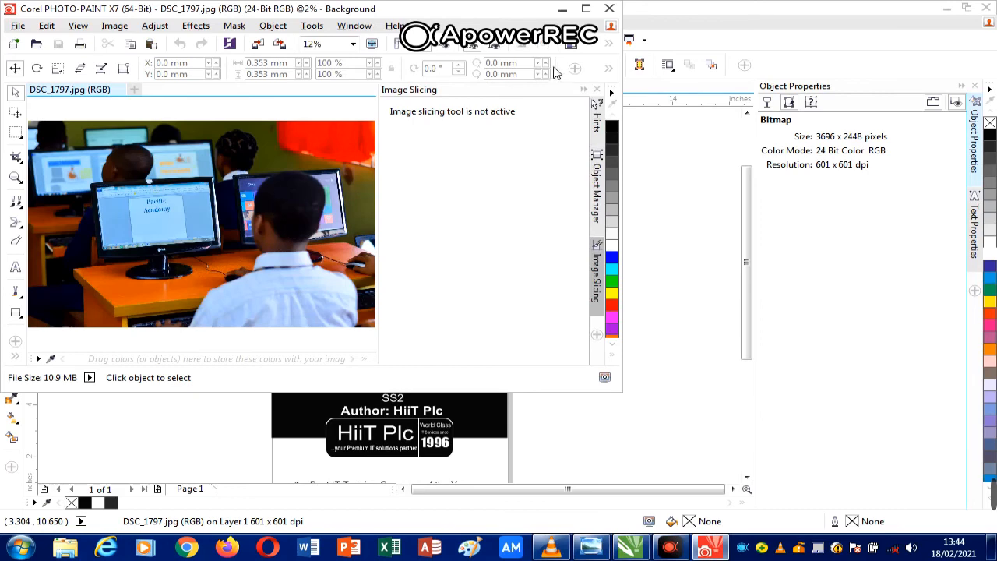
click(585, 8)
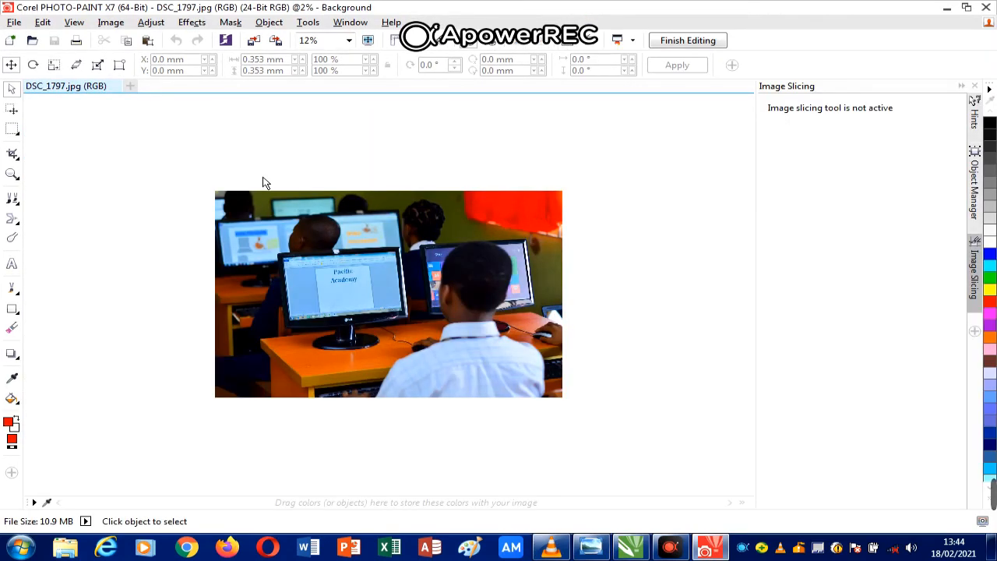
- Convert the photo to 8-bit grayscale with the default color profile, save the changes back to the drawing and close PHOTO-PAINT
click(110, 23)
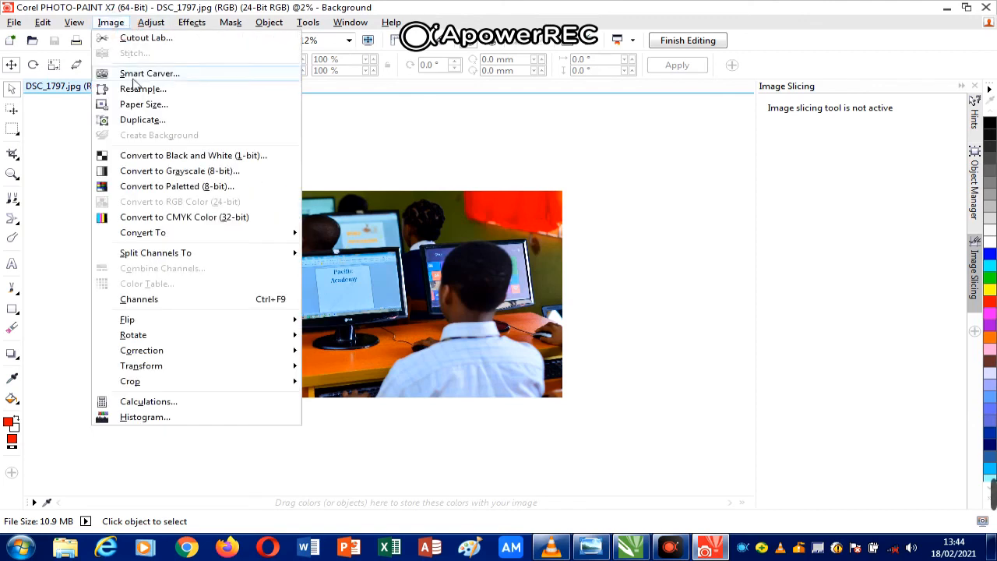
click(229, 173)
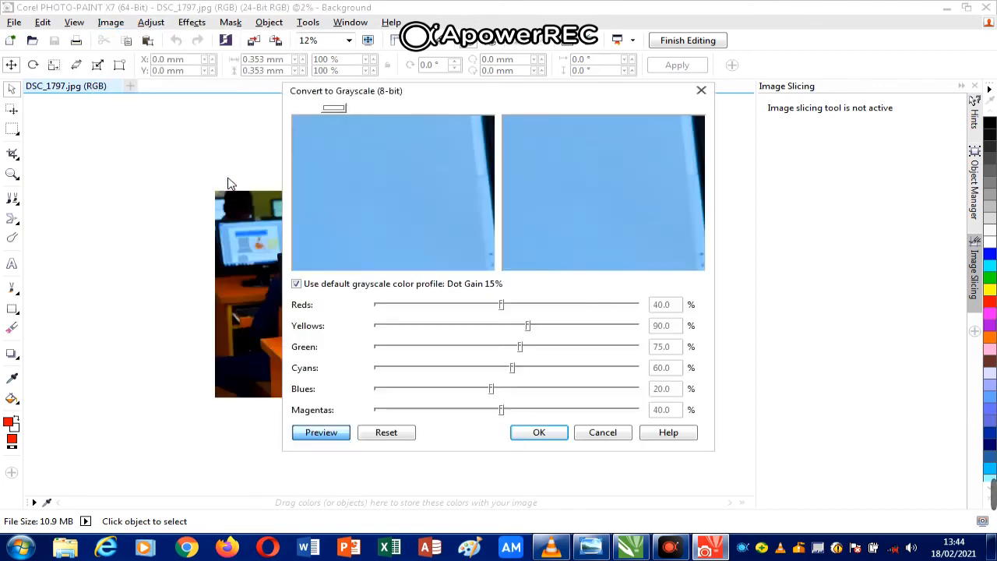
click(539, 433)
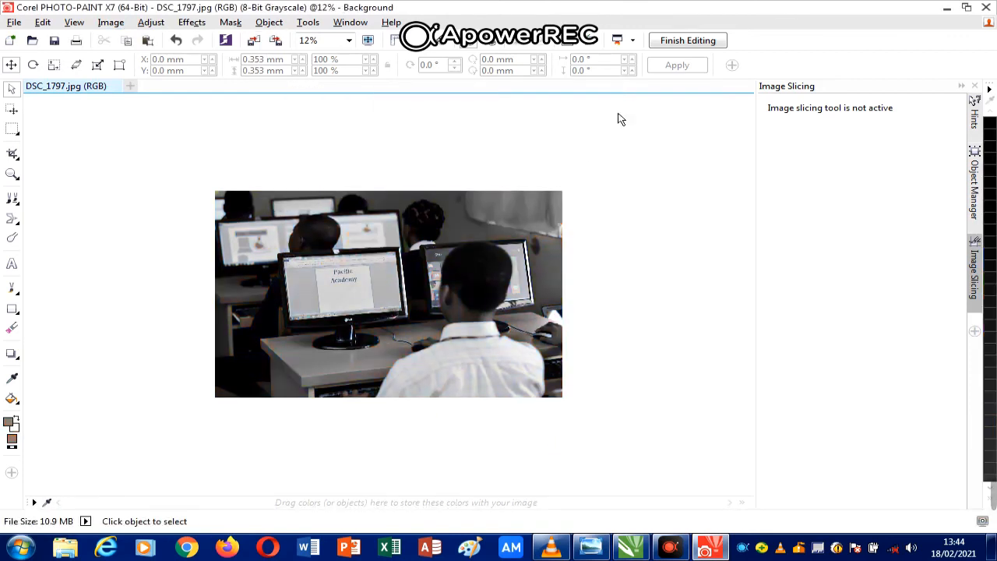
click(664, 41)
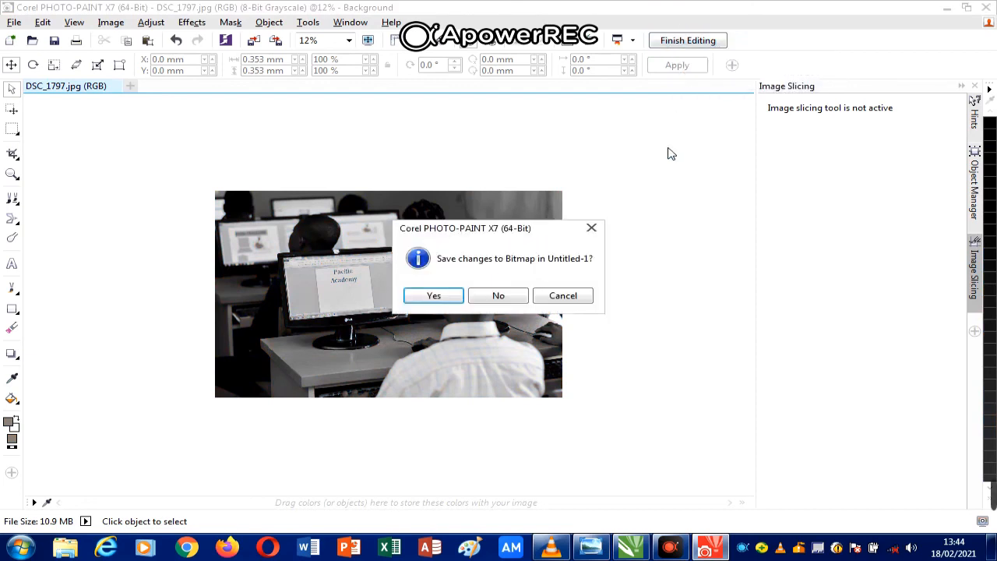
click(455, 296)
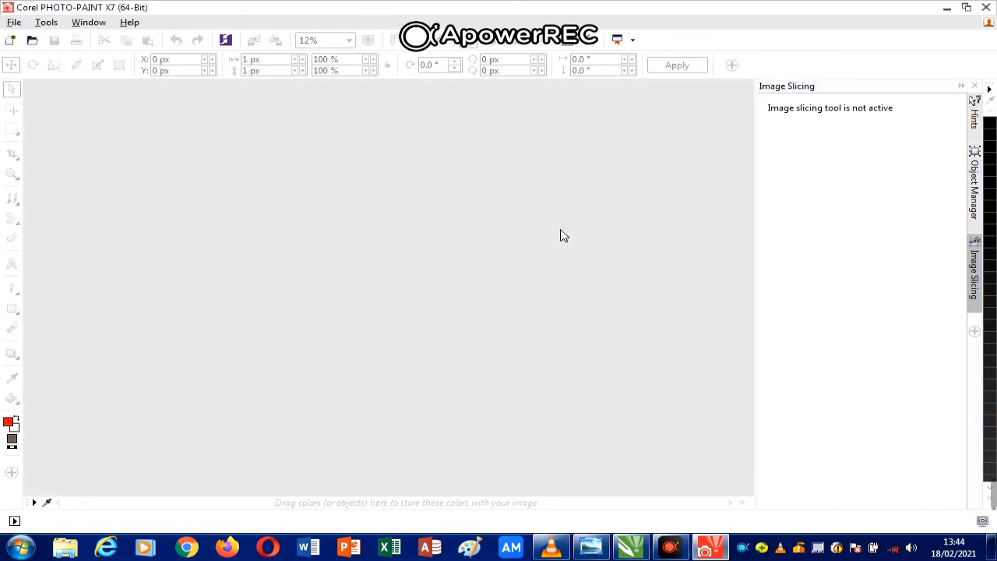
click(983, 8)
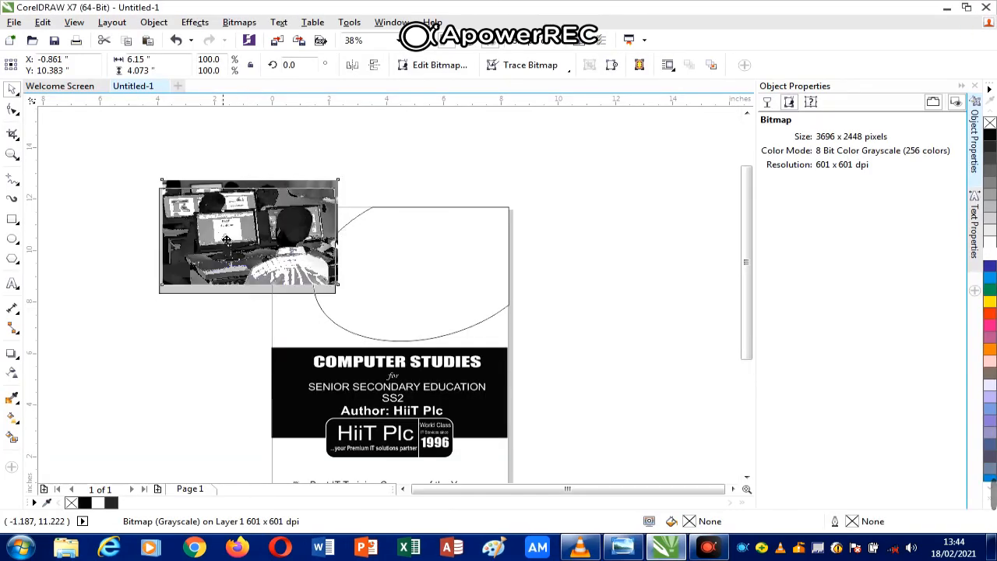
- Move the grayscale photo off to the left of the oval frame and enlarge it proportionally to about 7.94 by 5.26 in
drag(226, 239, 146, 239)
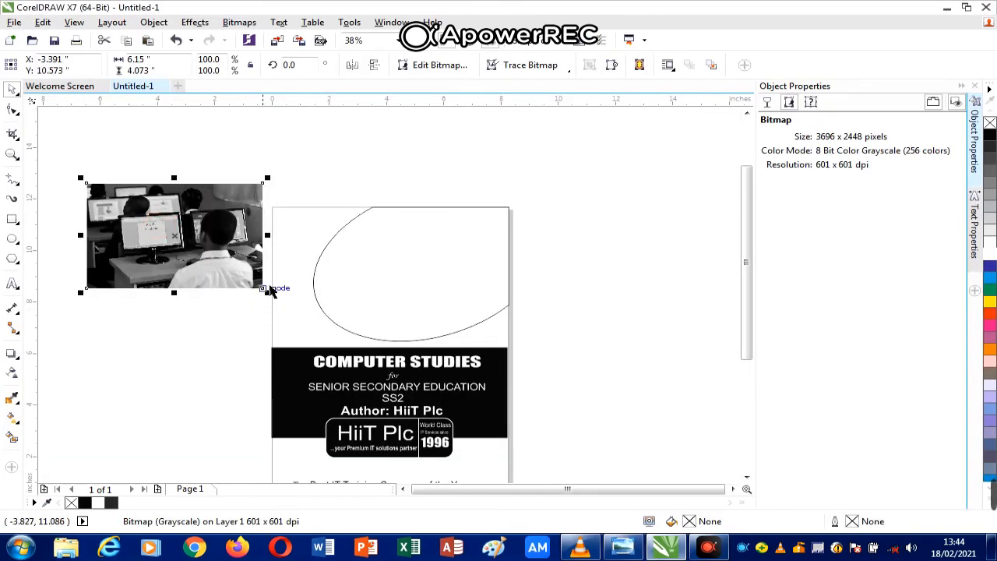
drag(270, 288, 316, 372)
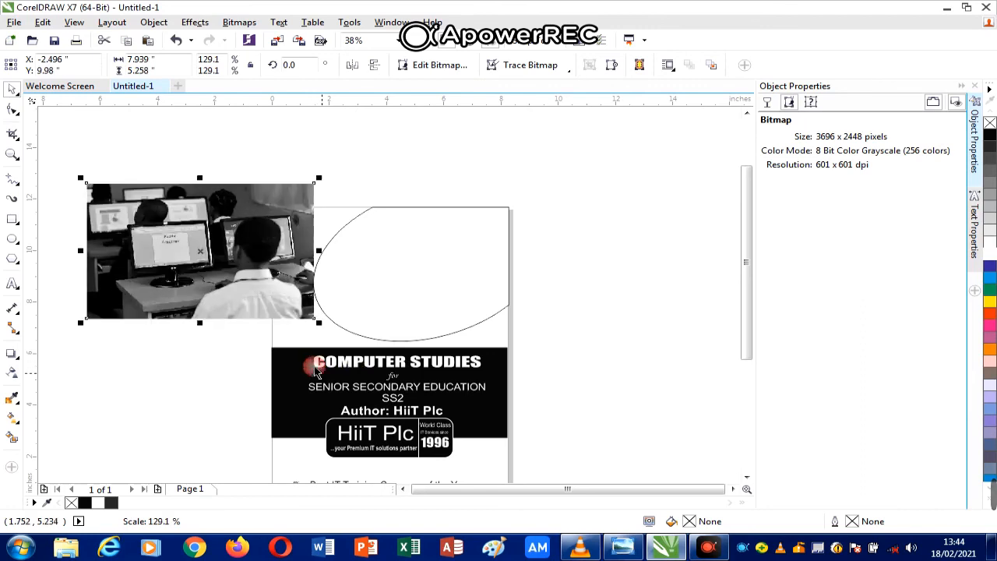
drag(239, 246, 223, 265)
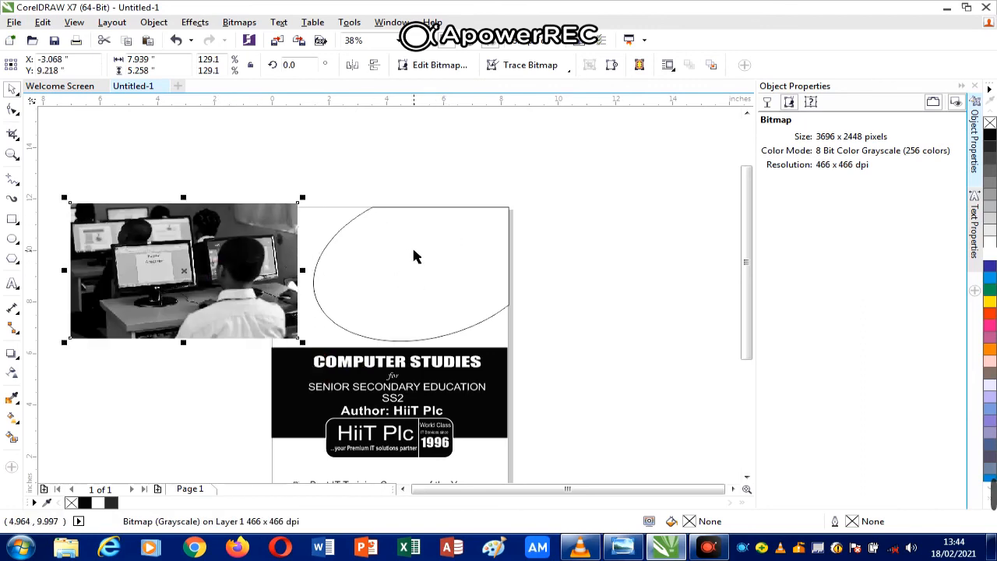
- PowerClip the grayscale photo inside the trimmed oval frame and set the frame's outline width to 0.0625 in
click(154, 22)
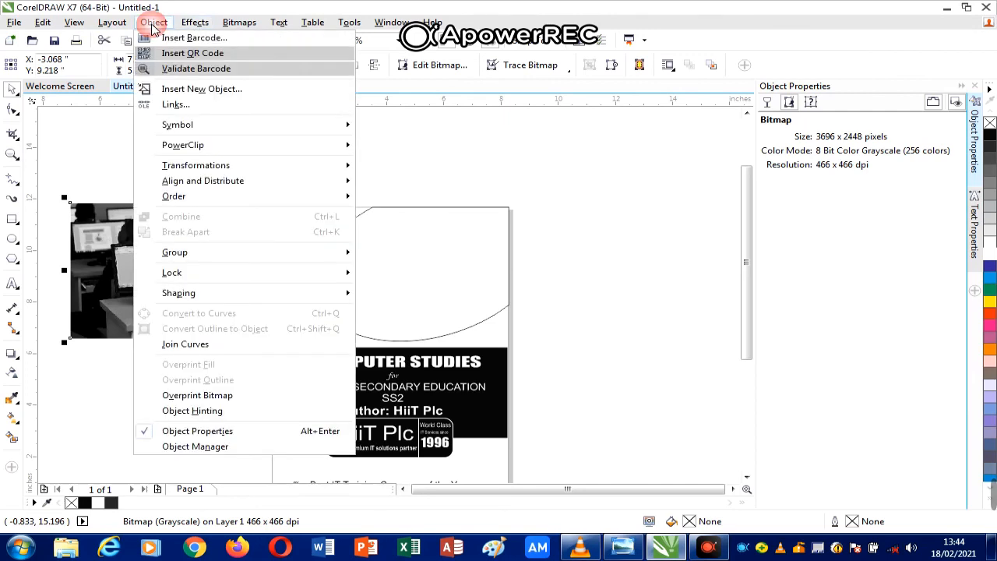
mouse_move(226, 121)
mouse_move(261, 145)
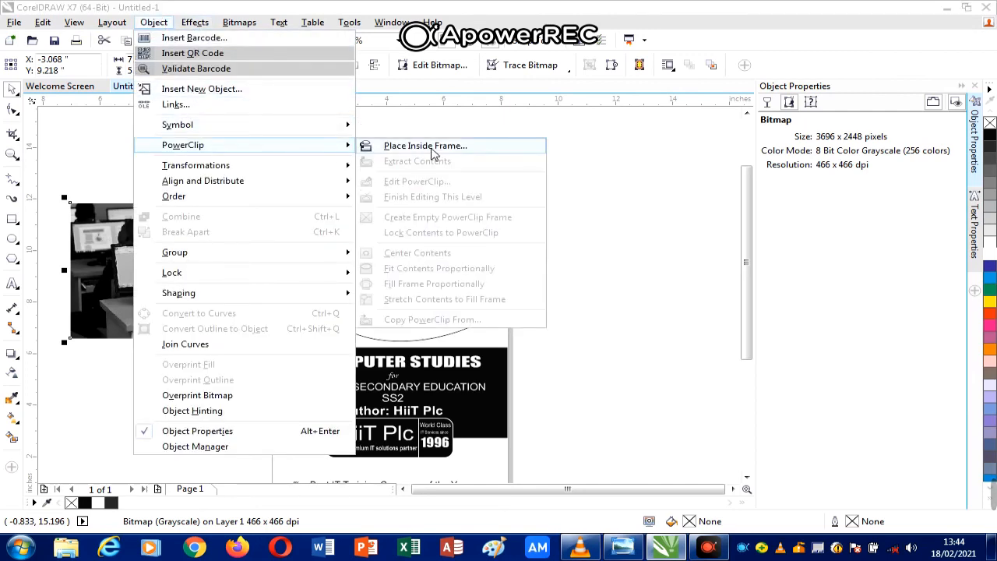
click(427, 147)
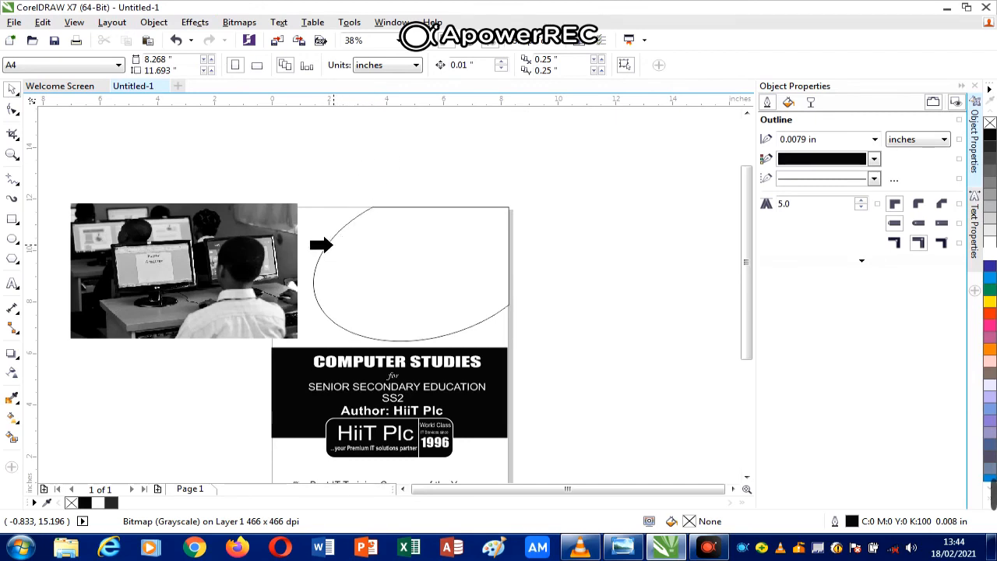
click(331, 245)
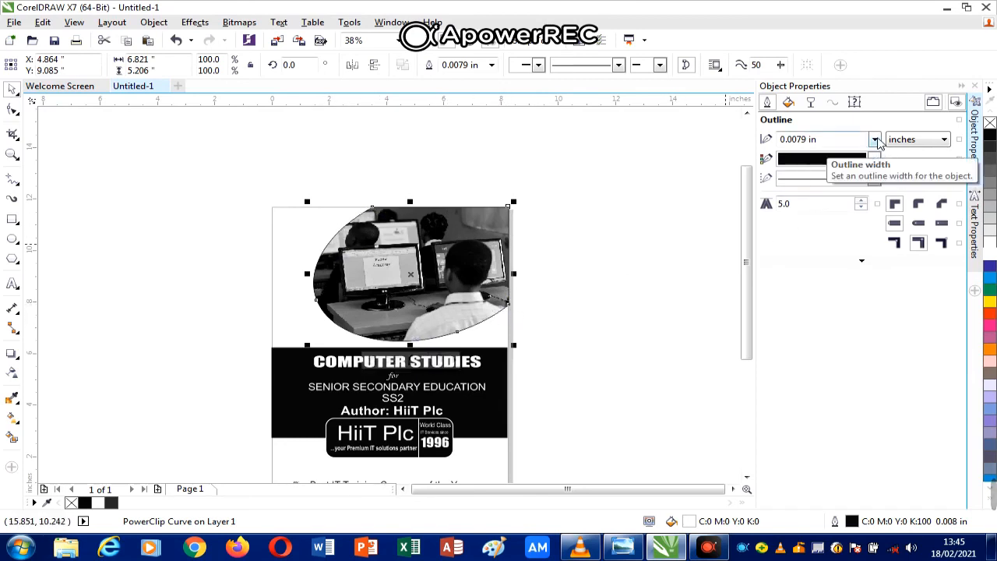
click(875, 139)
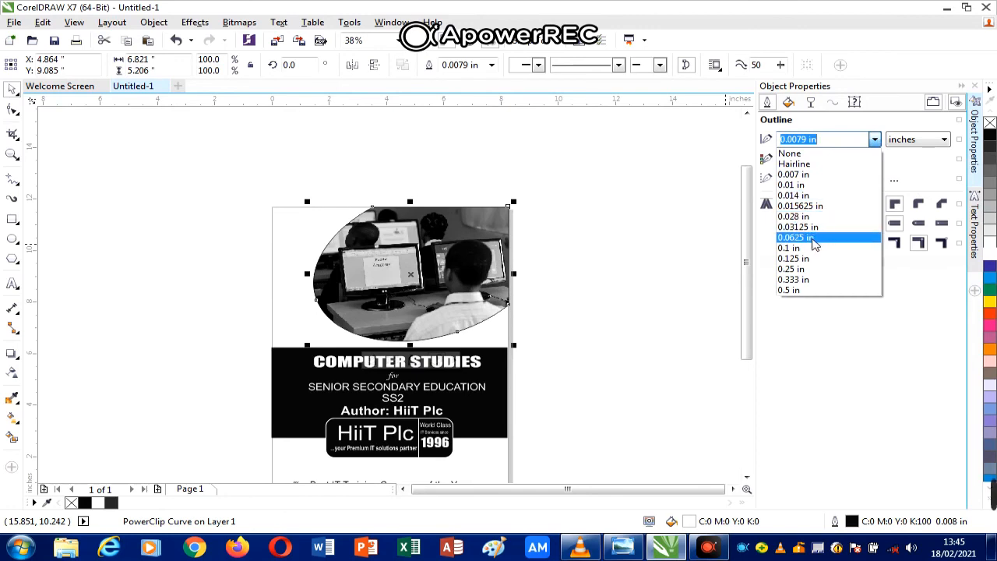
click(814, 237)
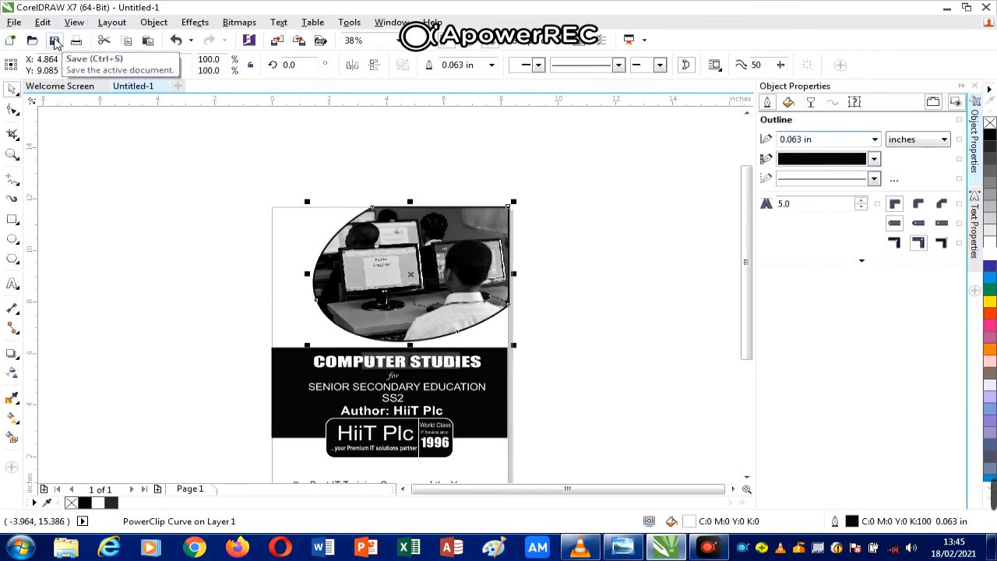
key(ctrl+s)
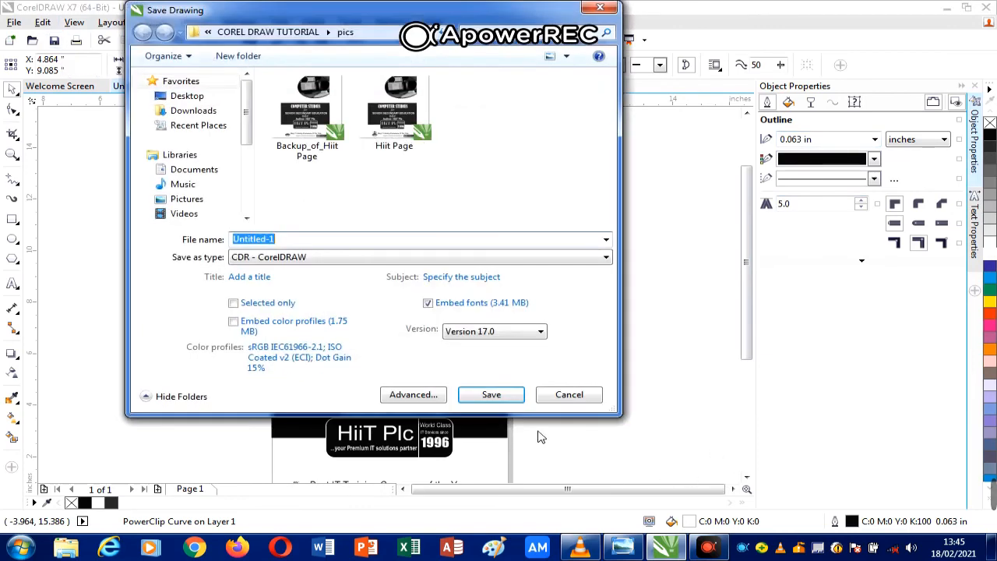
click(563, 395)
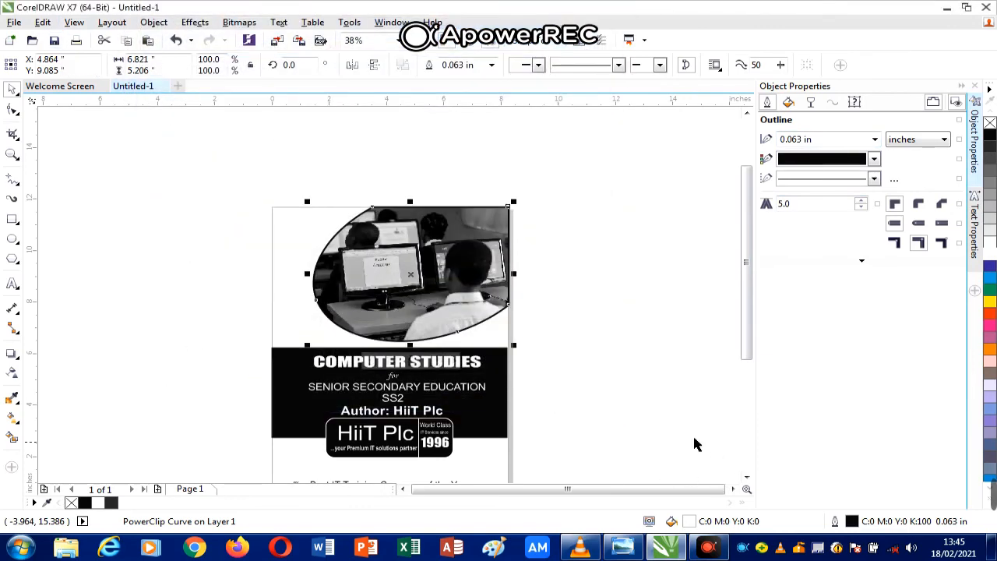
click(747, 477)
click(747, 478)
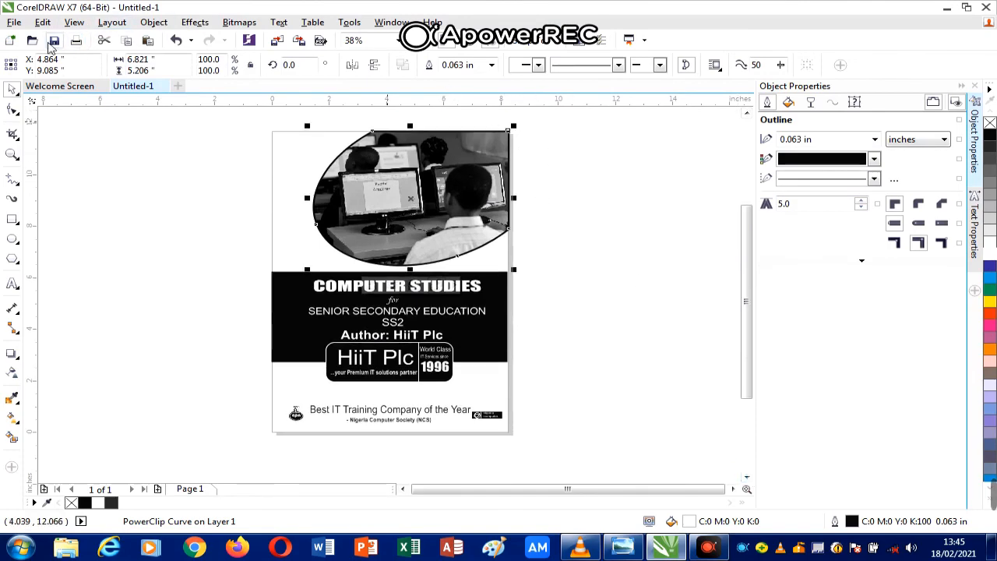
key(ctrl+s)
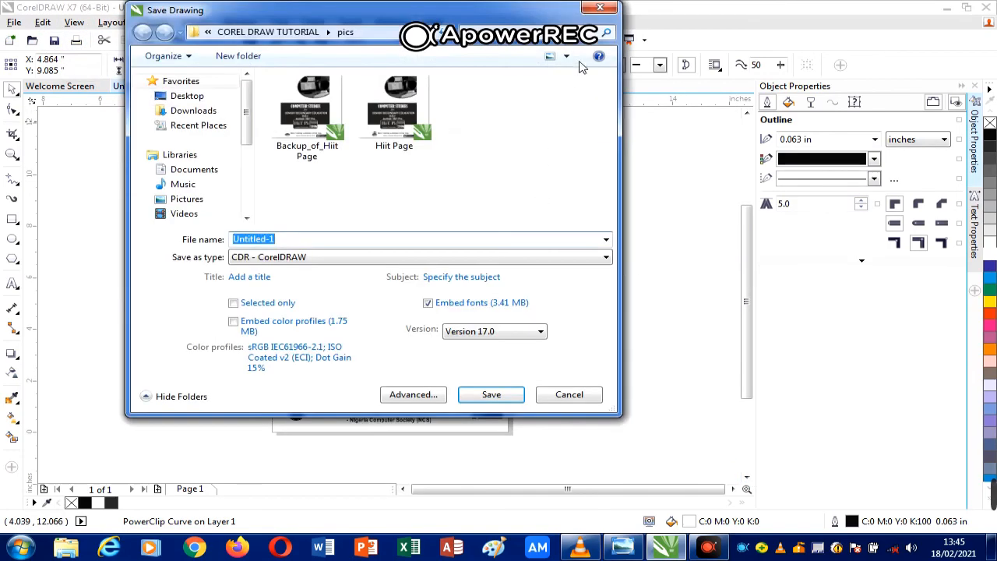
key(Escape)
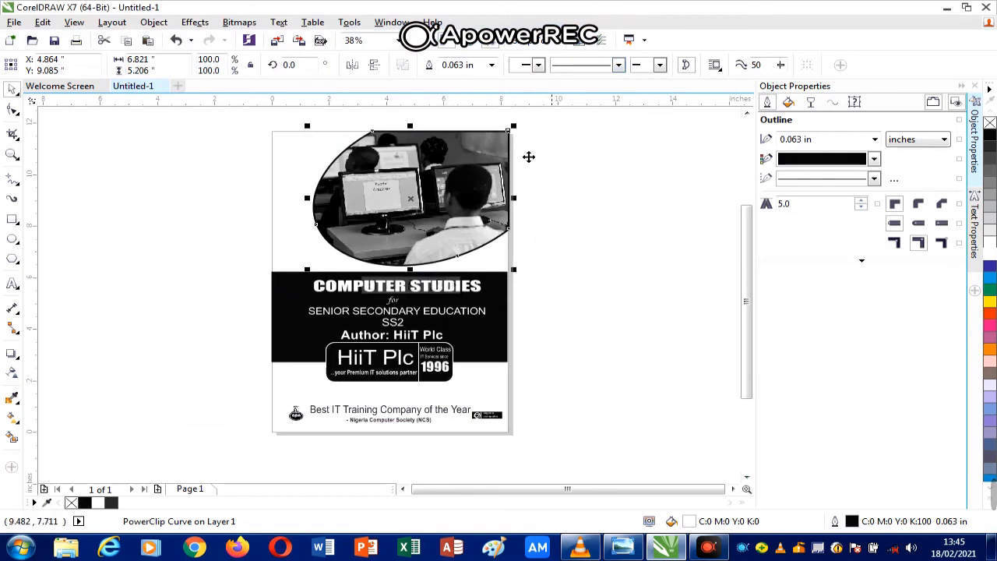
- Deselect the frame and compare the cover with the HiiT Page reference image in Windows Photo Viewer, returning to CorelDRAW after each check
click(604, 242)
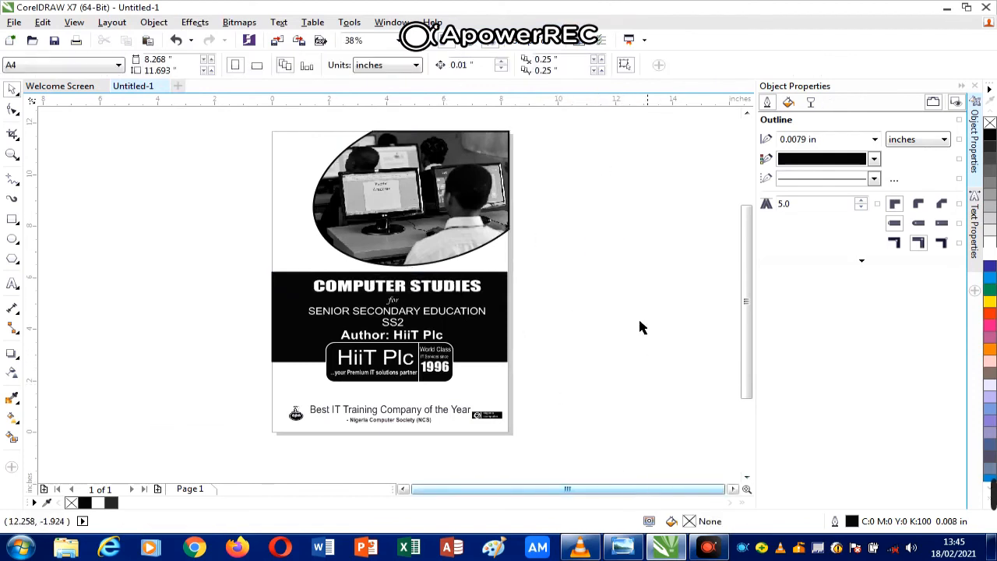
mouse_move(666, 548)
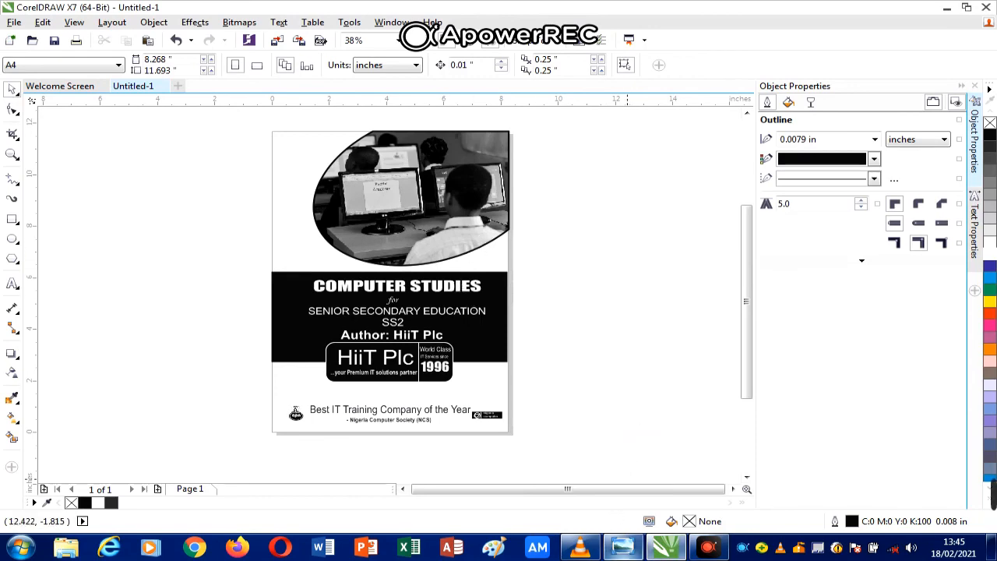
mouse_move(622, 548)
click(636, 489)
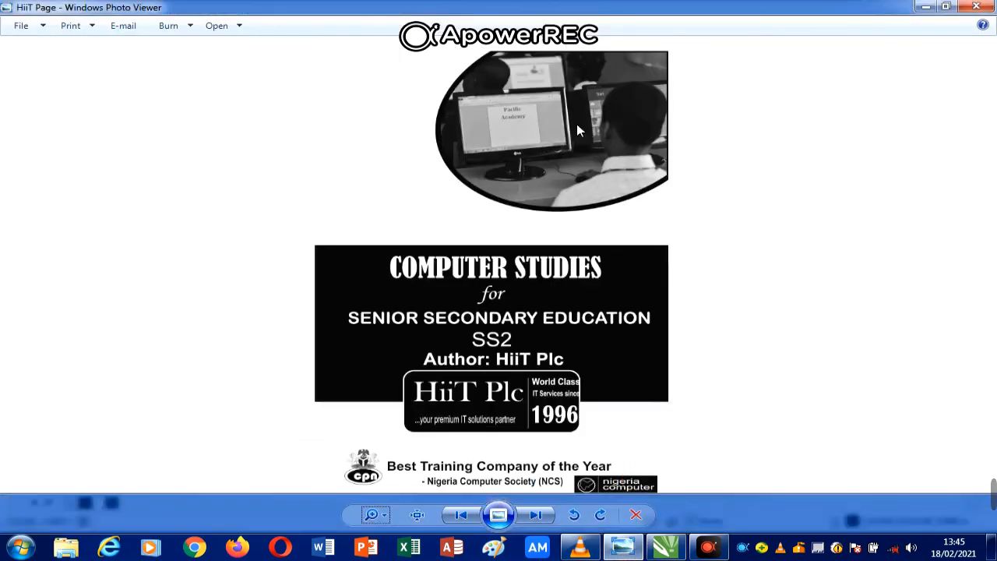
click(666, 547)
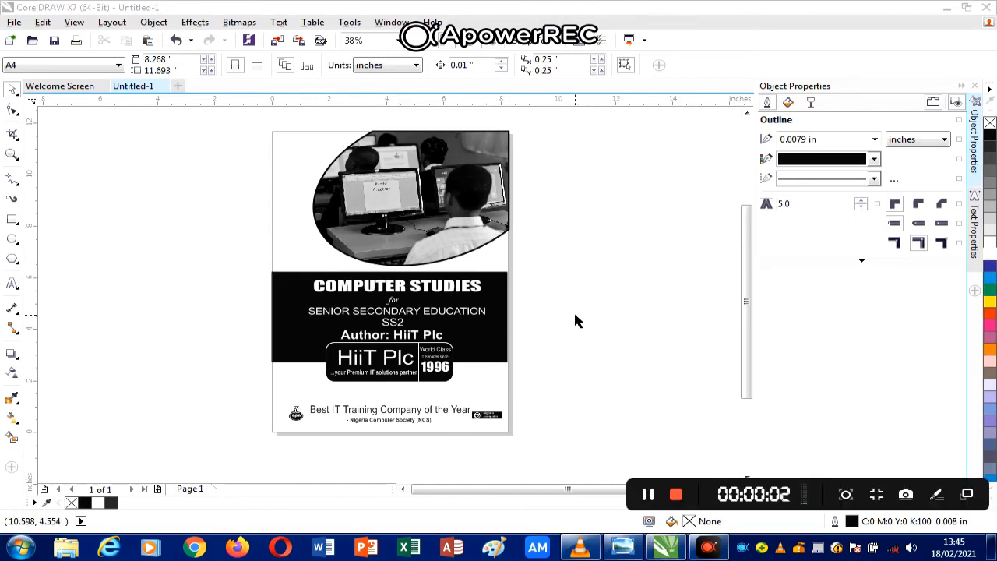
click(621, 548)
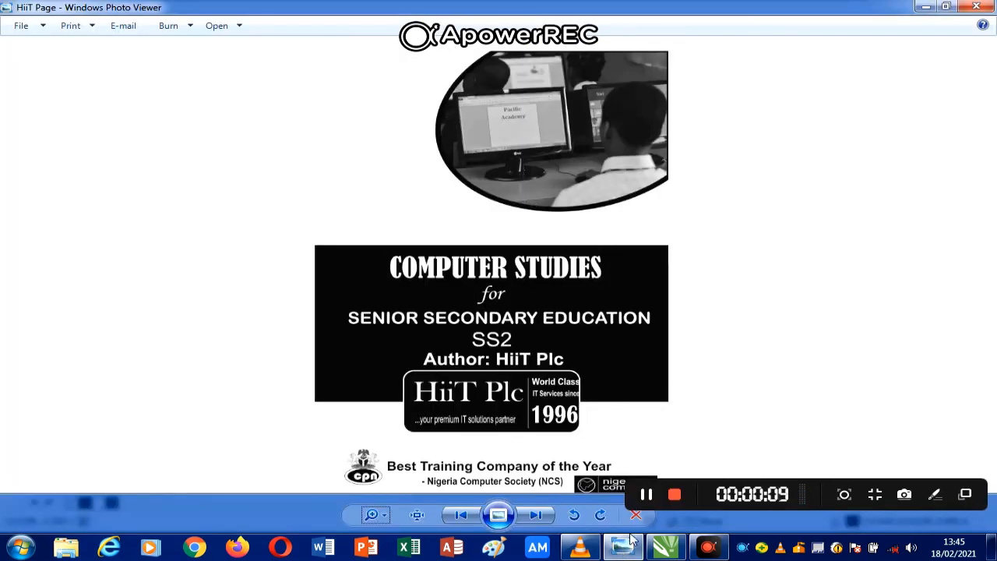
click(666, 548)
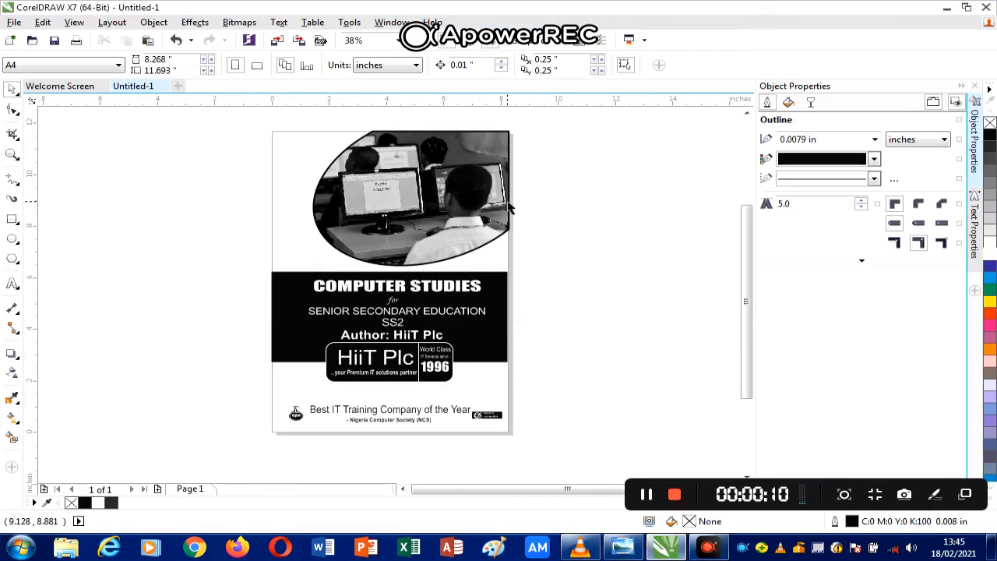